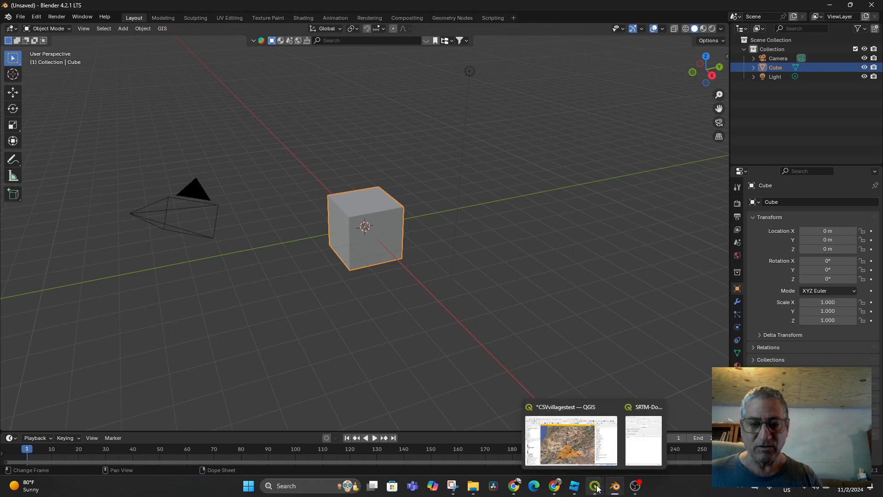
Step: Switch to QGIS and examine the project sites and orange HAF polygon south of Marrakesh
{"action": "left_click", "coordinate": [578, 454]}
{"action": "scroll", "coordinate": [396, 253], "scroll_direction": "up", "scroll_amount": 2}
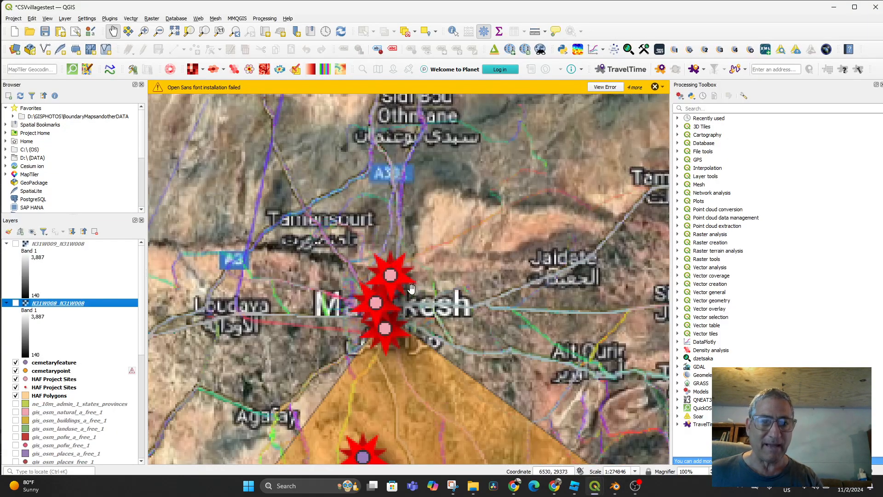
{"action": "left_click_drag", "start_coordinate": [433, 351], "coordinate": [477, 189]}
{"action": "left_click_drag", "start_coordinate": [471, 290], "coordinate": [431, 186]}
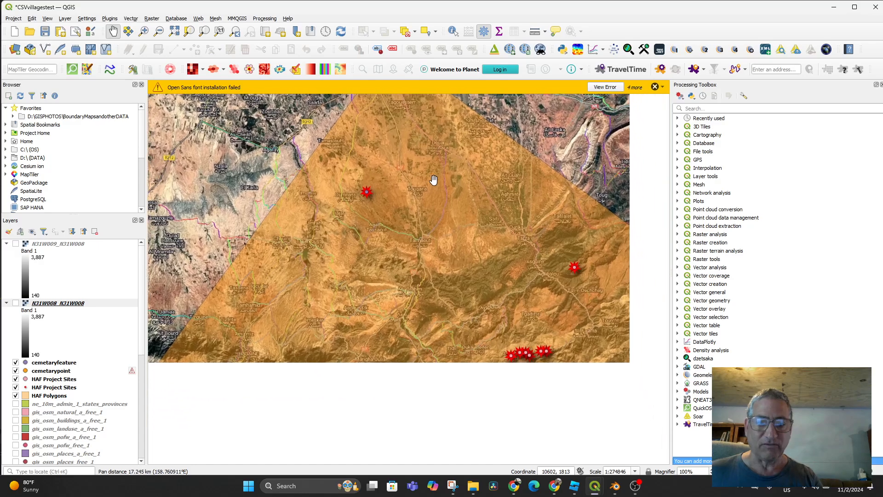
{"action": "left_click_drag", "start_coordinate": [481, 292], "coordinate": [471, 225]}
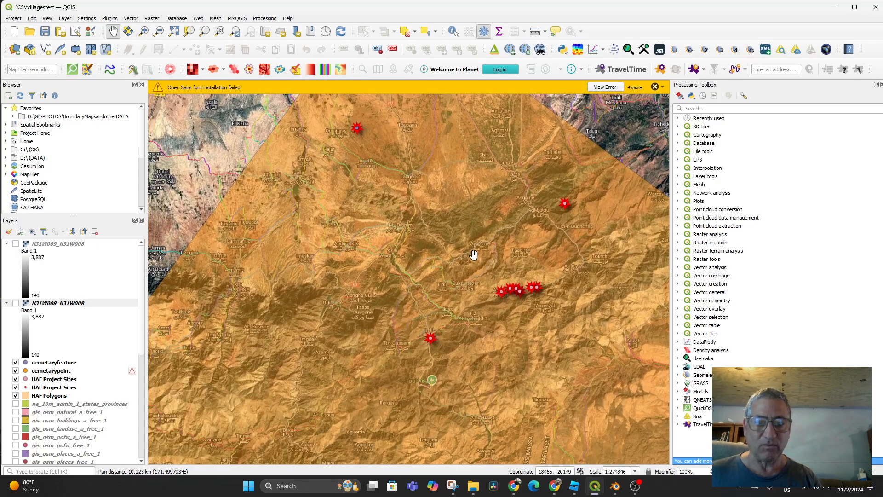
{"action": "scroll", "coordinate": [473, 257], "scroll_direction": "down", "scroll_amount": 1}
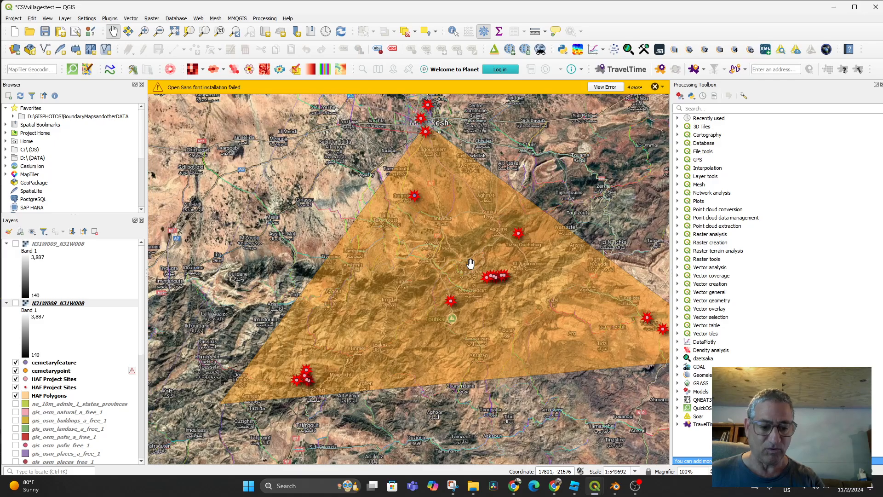
{"action": "scroll", "coordinate": [450, 260], "scroll_direction": "down", "scroll_amount": 1}
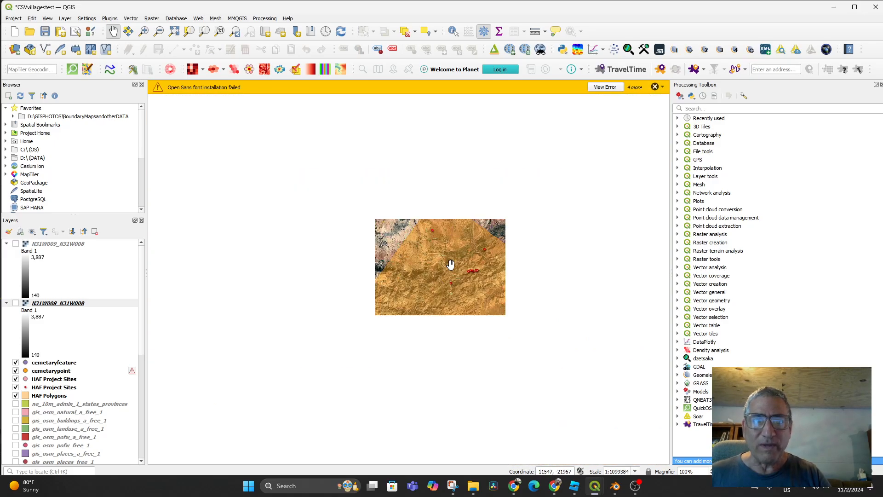
{"action": "left_click_drag", "start_coordinate": [473, 306], "coordinate": [447, 329]}
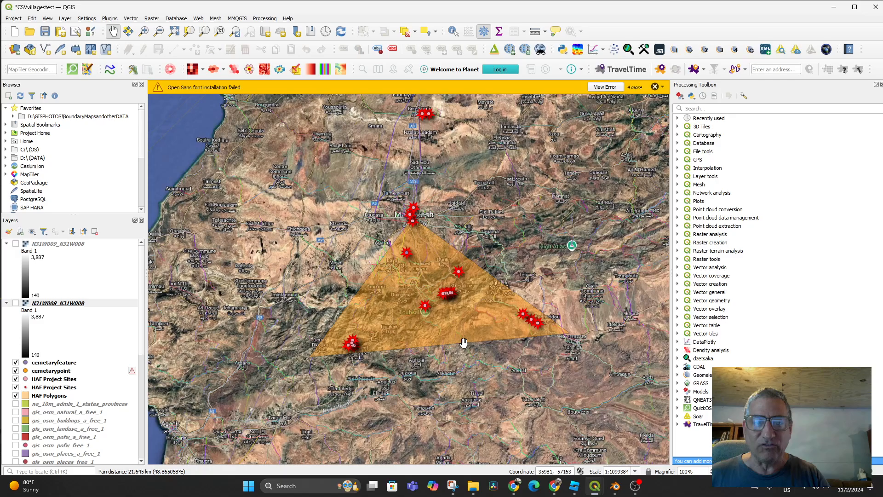
{"action": "scroll", "coordinate": [465, 342], "scroll_direction": "up", "scroll_amount": 1}
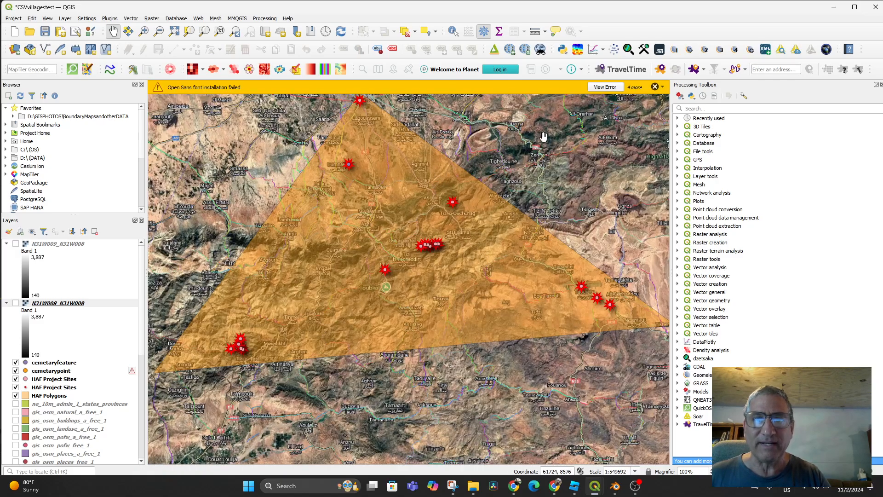
Step: Open the Qgis2threejs exporter and show the N31W009_N31W008 DEM in its 3D preview
{"action": "left_click", "coordinate": [495, 50]}
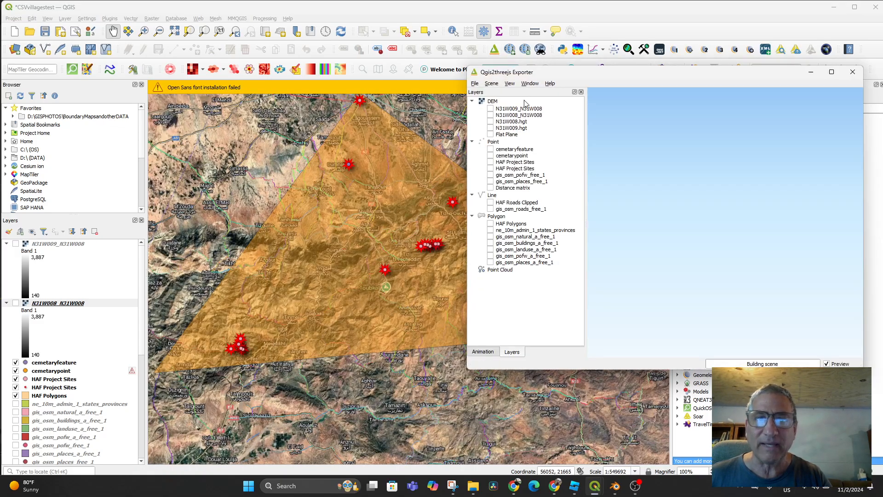
{"action": "left_click", "coordinate": [490, 108]}
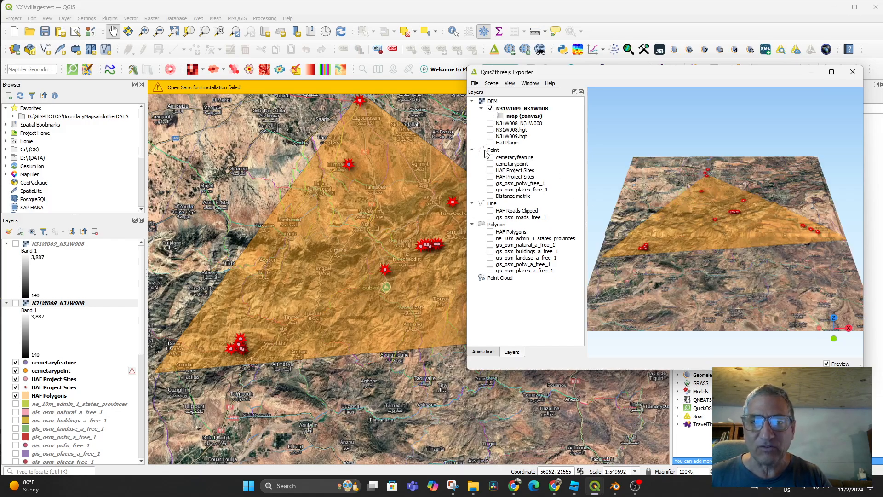
{"action": "scroll", "coordinate": [711, 269], "scroll_direction": "up", "scroll_amount": 10}
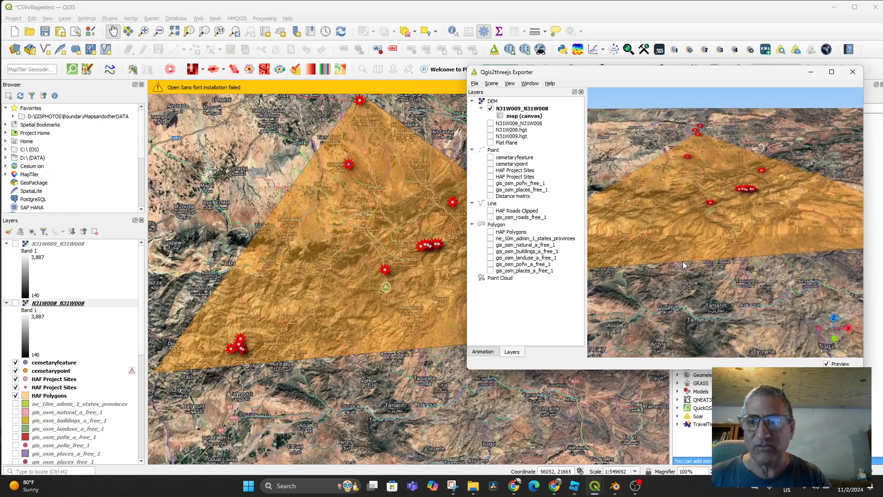
Step: Inspect the mountain relief around the project site markers in the 3D preview, and close the exporter
{"action": "left_click_drag", "start_coordinate": [711, 272], "coordinate": [739, 169]}
{"action": "scroll", "coordinate": [723, 235], "scroll_direction": "up", "scroll_amount": 10}
{"action": "scroll", "coordinate": [719, 288], "scroll_direction": "down", "scroll_amount": 5}
{"action": "scroll", "coordinate": [726, 267], "scroll_direction": "up", "scroll_amount": 8}
{"action": "scroll", "coordinate": [738, 196], "scroll_direction": "up", "scroll_amount": 8}
{"action": "right_click_drag", "start_coordinate": [738, 169], "coordinate": [692, 296]}
{"action": "scroll", "coordinate": [749, 249], "scroll_direction": "up", "scroll_amount": 4}
{"action": "scroll", "coordinate": [740, 273], "scroll_direction": "down", "scroll_amount": 4}
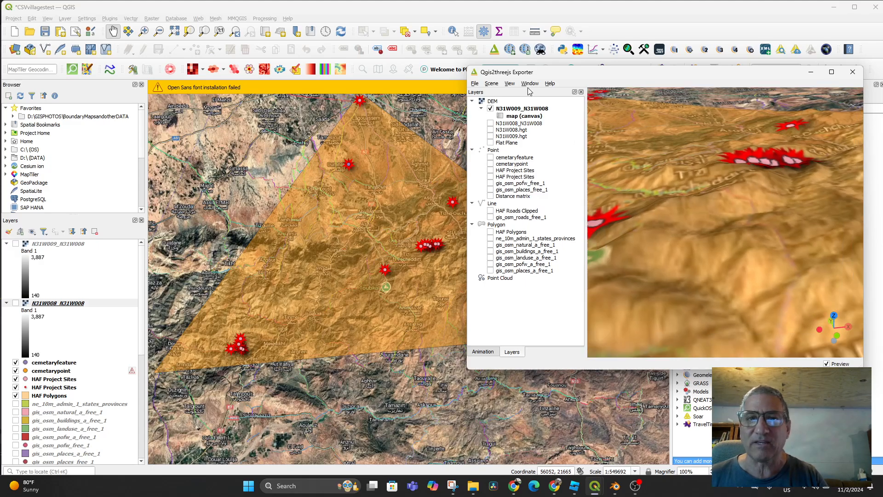
{"action": "scroll", "coordinate": [763, 216], "scroll_direction": "up", "scroll_amount": 3}
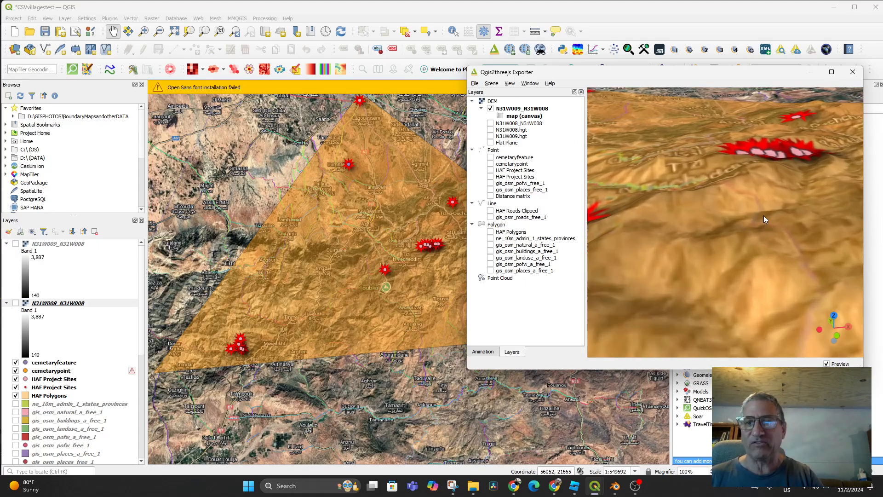
{"action": "scroll", "coordinate": [766, 239], "scroll_direction": "down", "scroll_amount": 6}
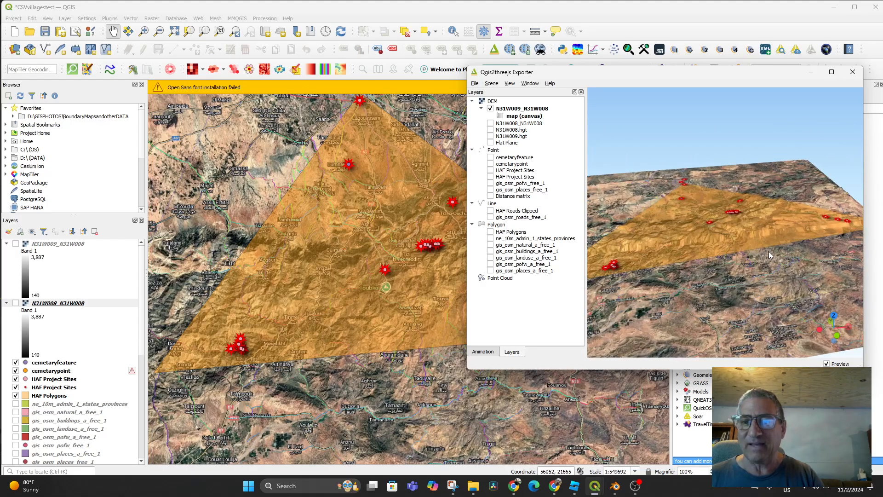
{"action": "scroll", "coordinate": [768, 244], "scroll_direction": "down", "scroll_amount": 2}
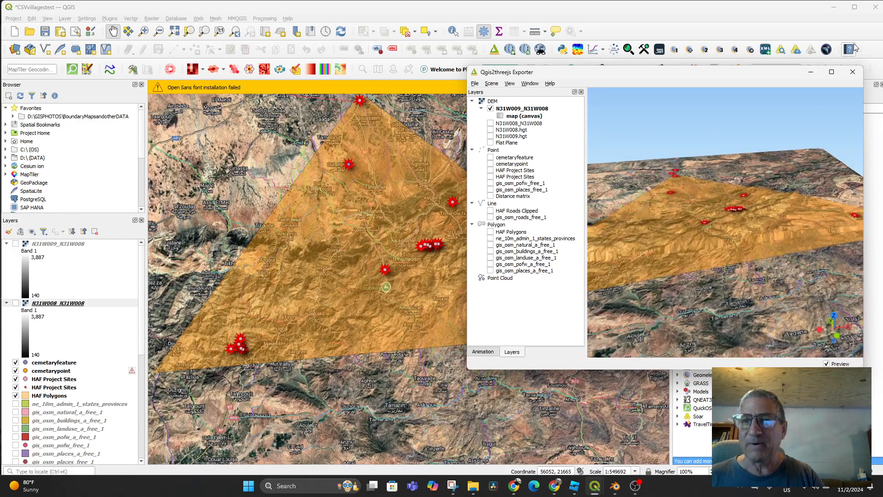
{"action": "left_click", "coordinate": [853, 72]}
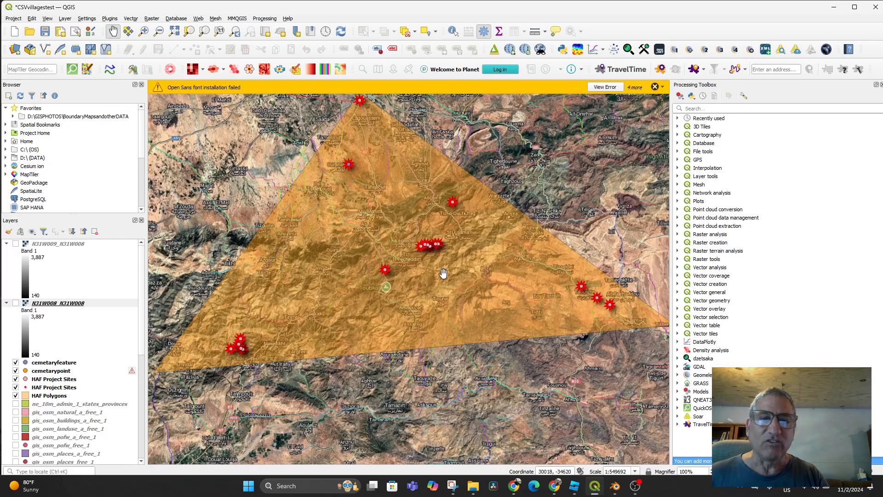
Step: Frame the map canvas on the orange HAF polygon and Marrakesh at its northern tip
{"action": "left_click_drag", "start_coordinate": [441, 290], "coordinate": [478, 336], "text": "shift"}
{"action": "scroll", "coordinate": [434, 282], "scroll_direction": "down", "scroll_amount": 4}
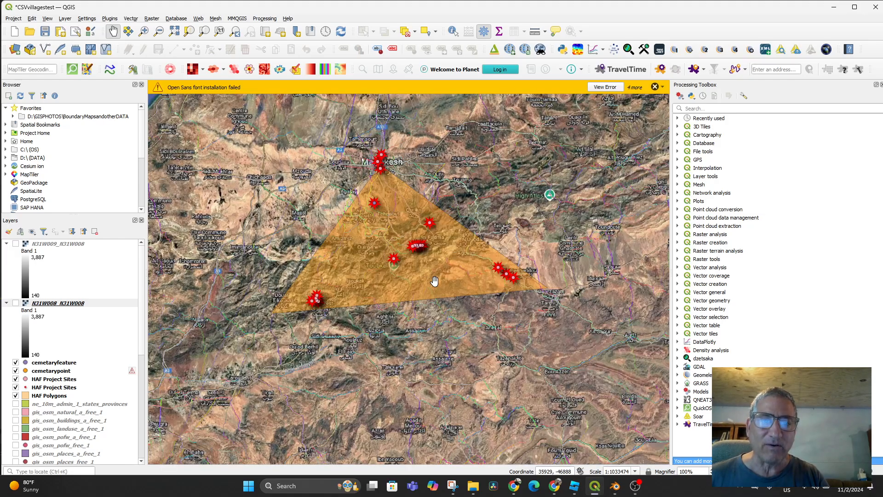
{"action": "left_click_drag", "start_coordinate": [359, 210], "coordinate": [367, 247]}
{"action": "scroll", "coordinate": [404, 286], "scroll_direction": "up", "scroll_amount": 2}
{"action": "scroll", "coordinate": [369, 243], "scroll_direction": "down", "scroll_amount": 1}
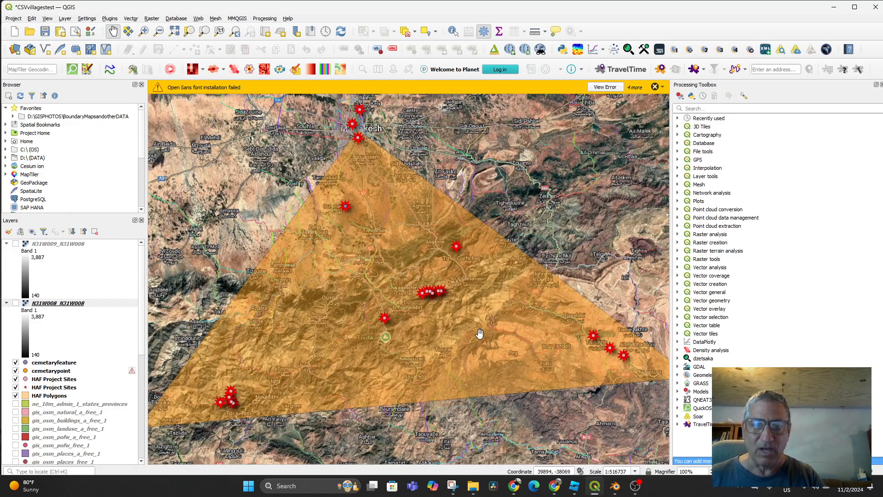
{"action": "left_click_drag", "start_coordinate": [479, 333], "coordinate": [488, 336]}
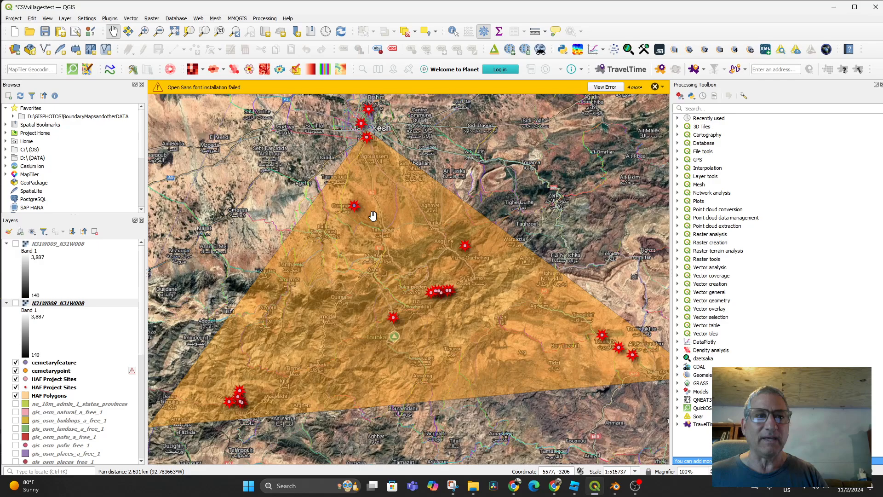
Step: Search the plugin manager for "srtm", check the SRTM-Downloader plugin entry, and close the manager
{"action": "left_click", "coordinate": [109, 19]}
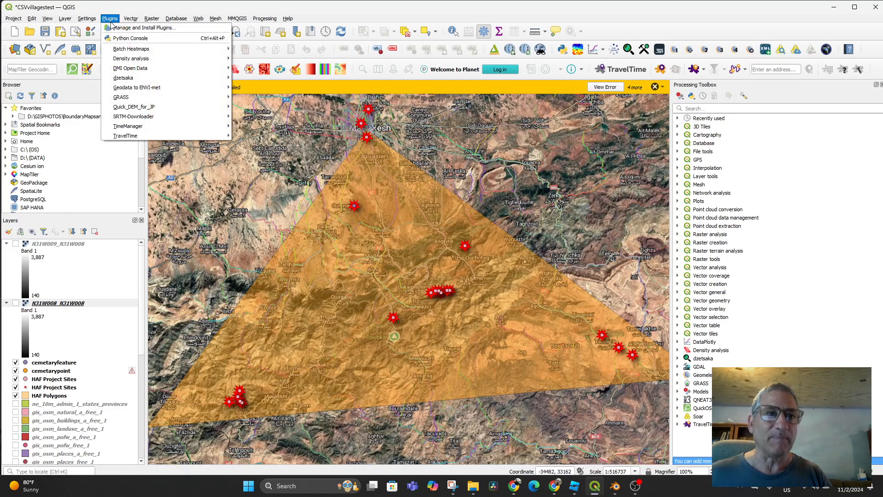
{"action": "mouse_move", "coordinate": [150, 119]}
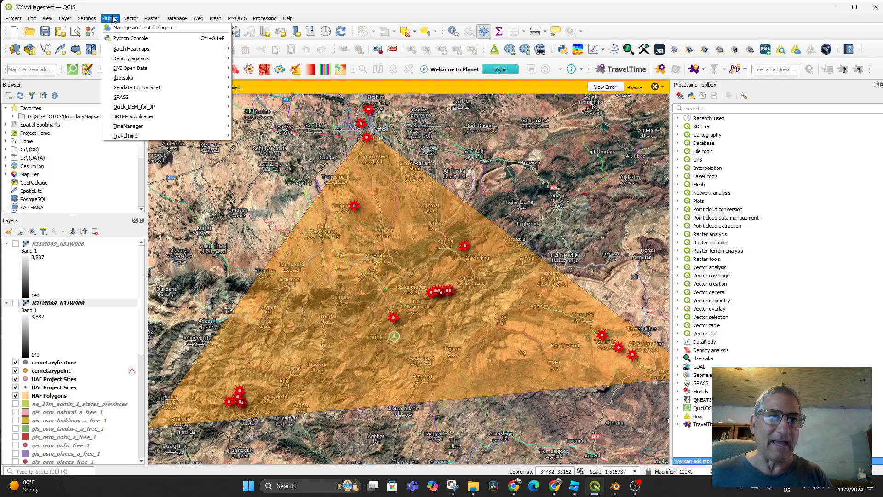
{"action": "left_click", "coordinate": [122, 29]}
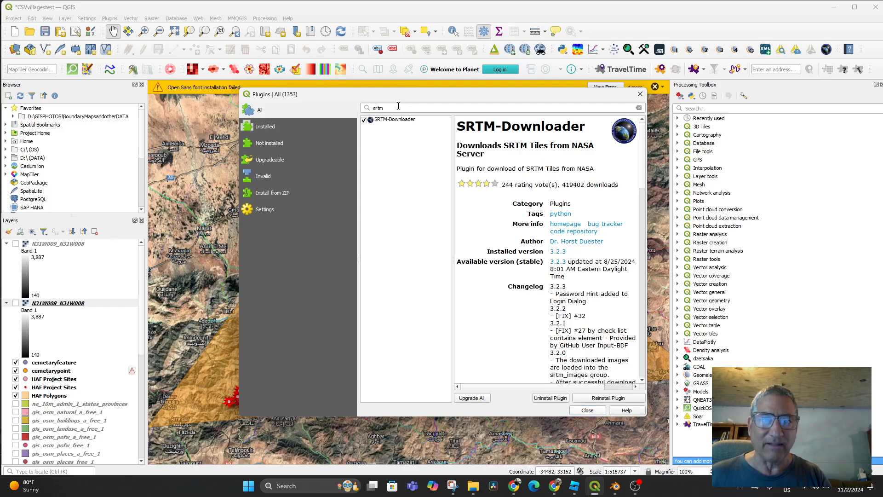
{"action": "left_click_drag", "start_coordinate": [398, 106], "coordinate": [343, 109]}
{"action": "key", "text": "BackSpace"}
{"action": "type", "text": "s"}
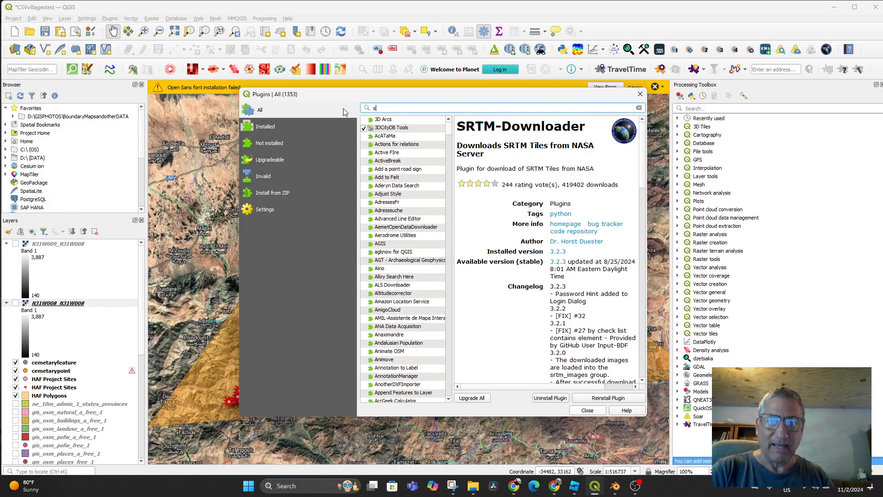
{"action": "type", "text": "rtm"}
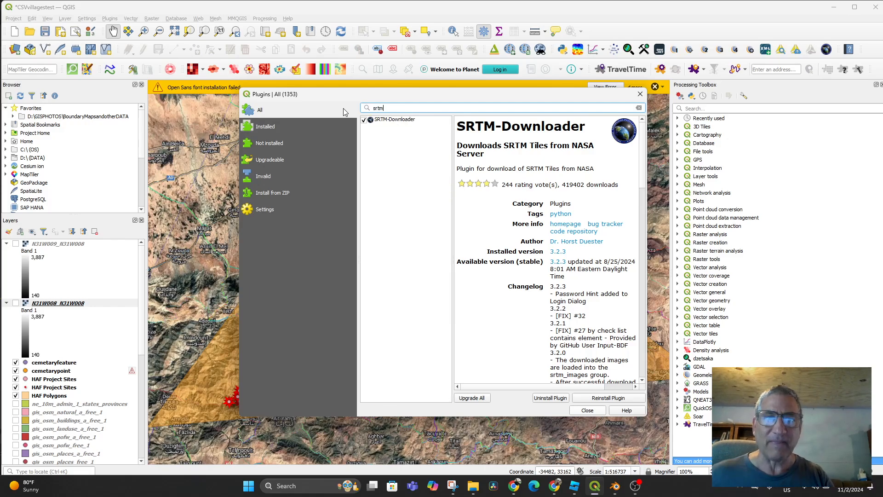
{"action": "left_click", "coordinate": [397, 120]}
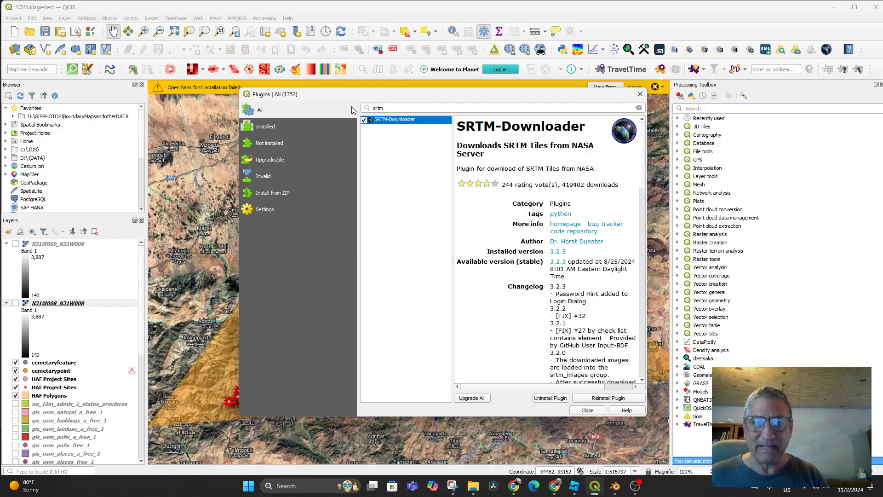
{"action": "left_click", "coordinate": [582, 411]}
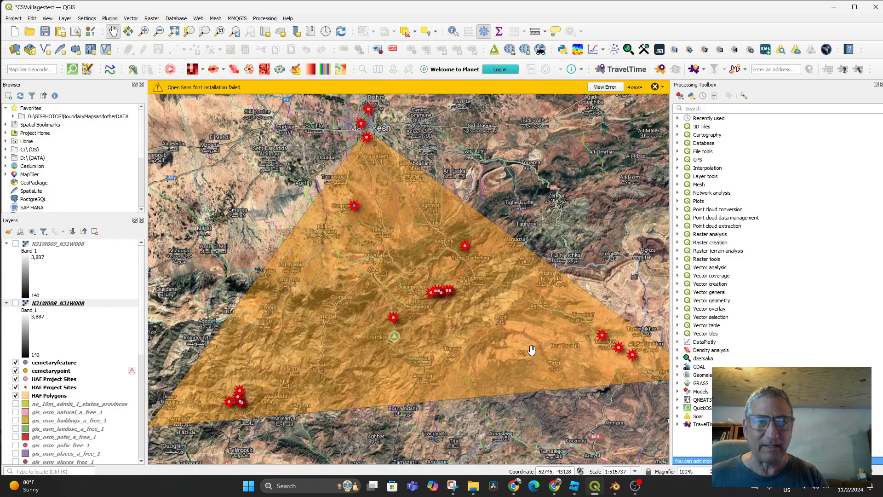
Step: Remove the DEM layers N31W009_N31W008 and N31W008_N31W008 from the project
{"action": "left_click", "coordinate": [16, 244]}
{"action": "right_click", "coordinate": [41, 245]}
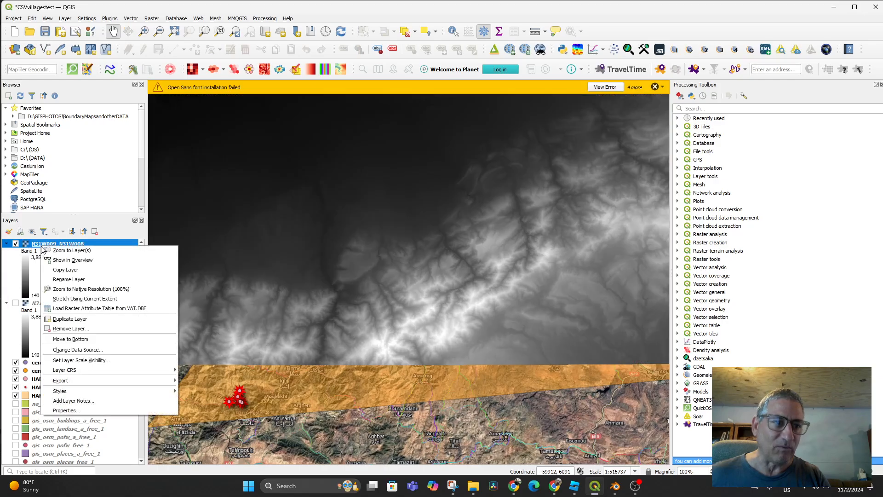
{"action": "left_click", "coordinate": [87, 328]}
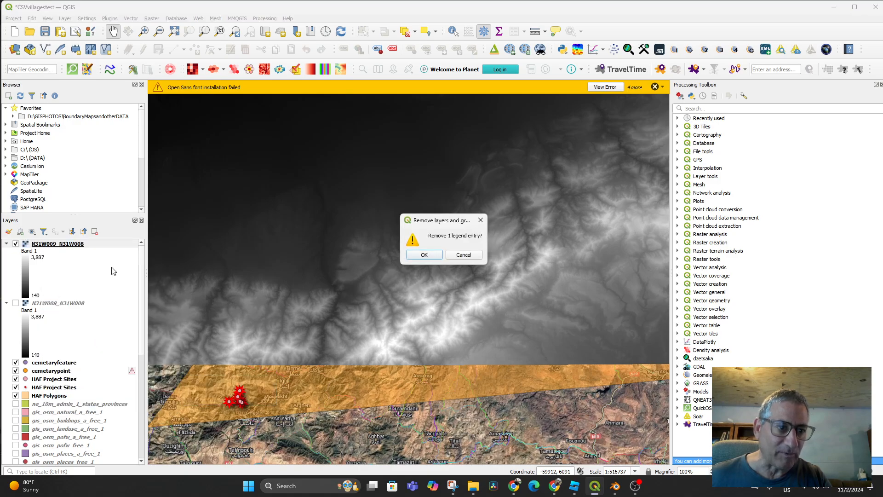
{"action": "left_click", "coordinate": [424, 255]}
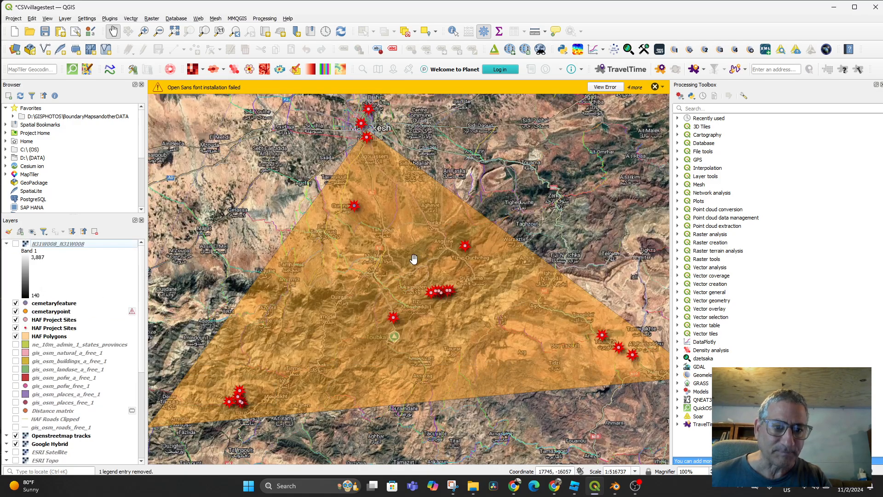
{"action": "right_click", "coordinate": [57, 244]}
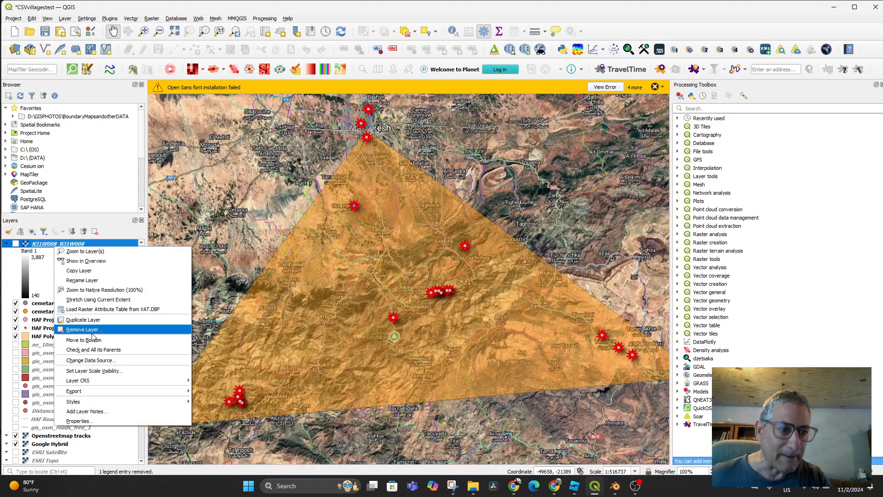
{"action": "left_click", "coordinate": [92, 333]}
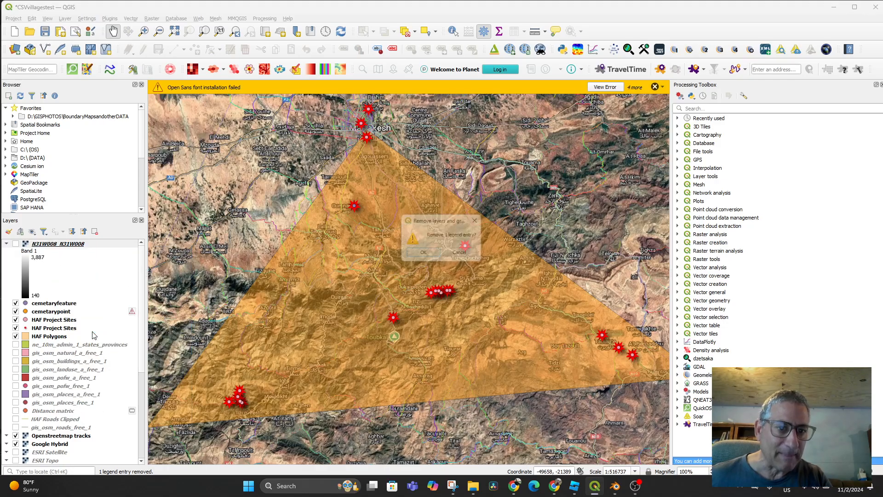
{"action": "left_click", "coordinate": [425, 255]}
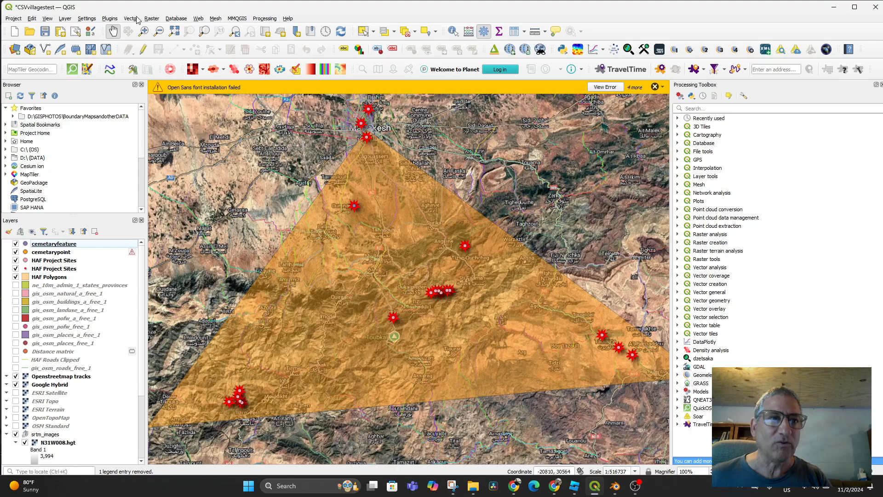
Step: Open the SRTM Downloader and set its download bounds to the current canvas extent
{"action": "left_click", "coordinate": [109, 19]}
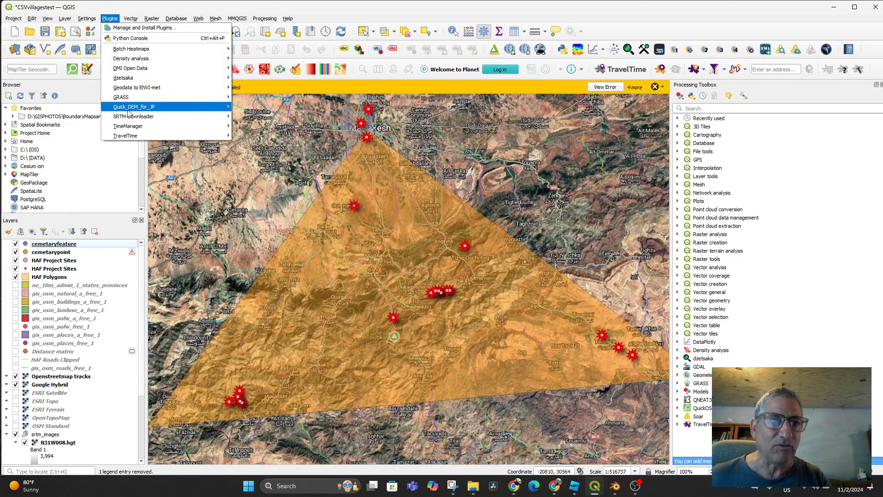
{"action": "mouse_move", "coordinate": [135, 126]}
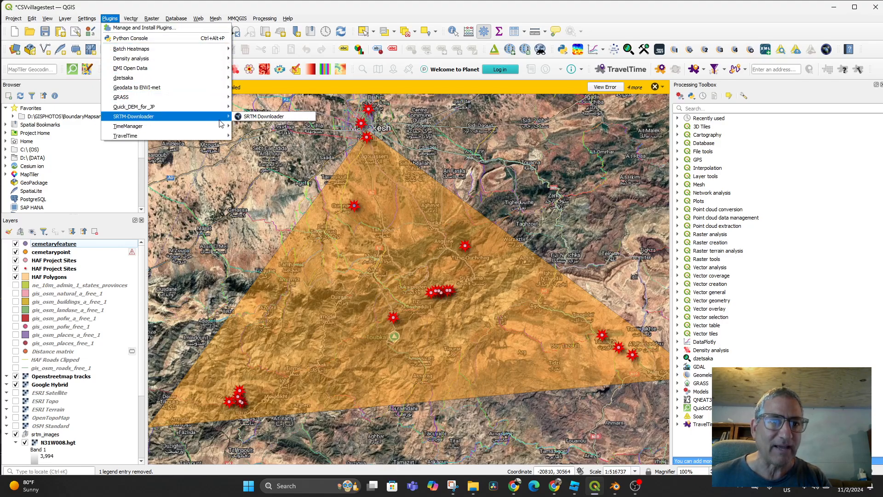
{"action": "left_click", "coordinate": [247, 116]}
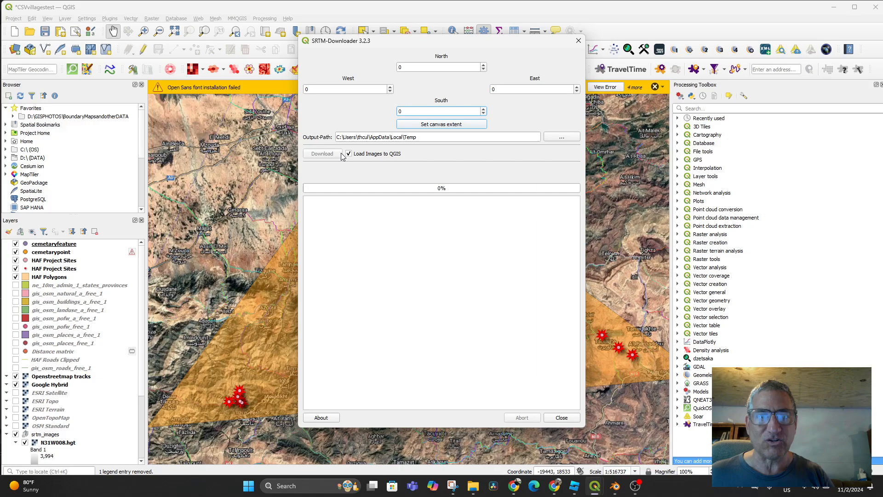
{"action": "left_click", "coordinate": [411, 125]}
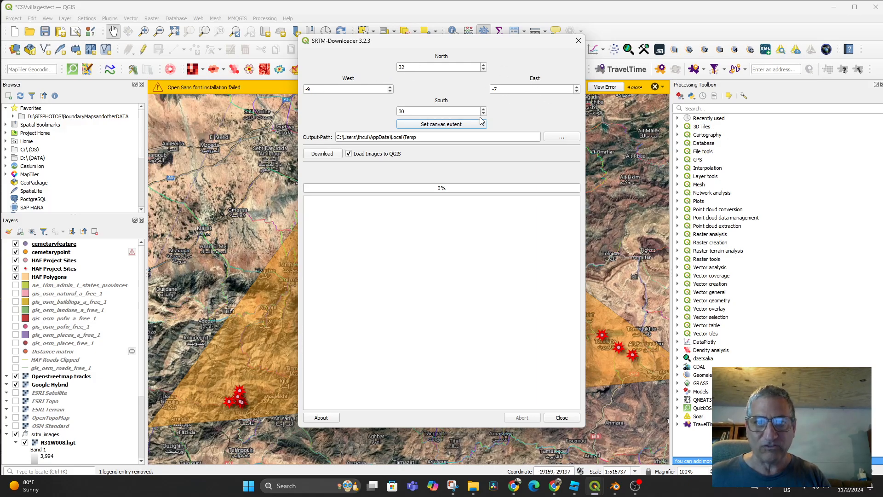
Step: Download the SRTM tiles for the set bounds with the saved Earthdata login, then close the downloader
{"action": "left_click", "coordinate": [316, 157]}
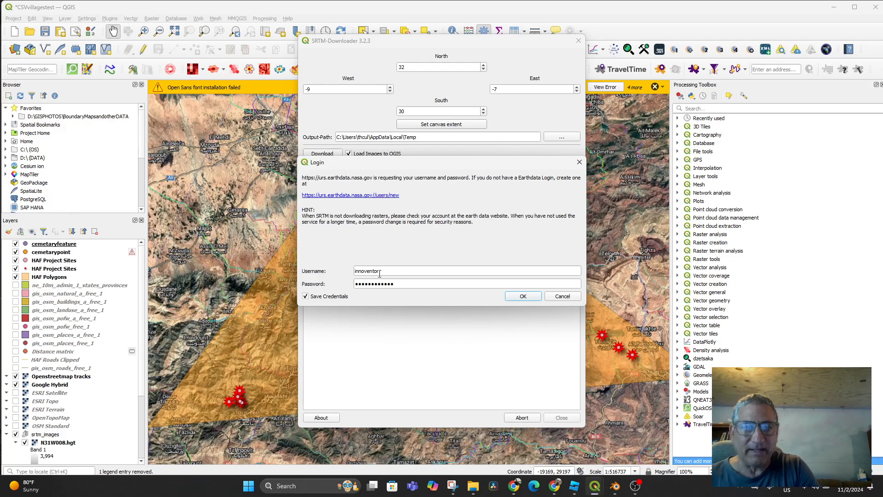
{"action": "left_click", "coordinate": [520, 298]}
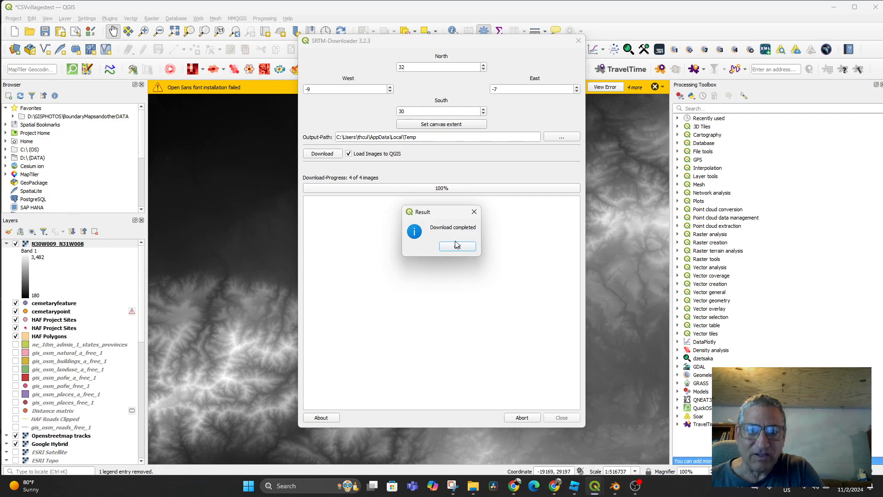
{"action": "left_click", "coordinate": [458, 247]}
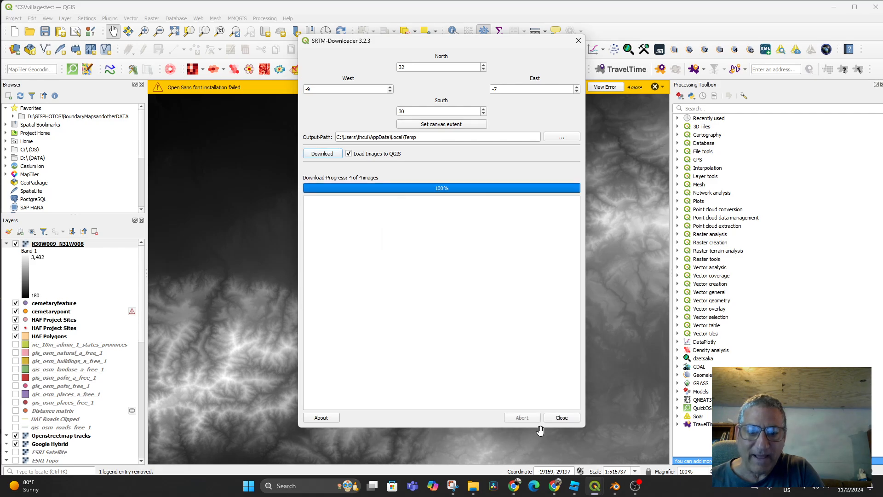
{"action": "left_click", "coordinate": [562, 418]}
Step: Compare the coverage of the N30W009_N31W008 elevation layer with the HAF polygon and examine its terrain relief
{"action": "scroll", "coordinate": [460, 354], "scroll_direction": "down", "scroll_amount": 2}
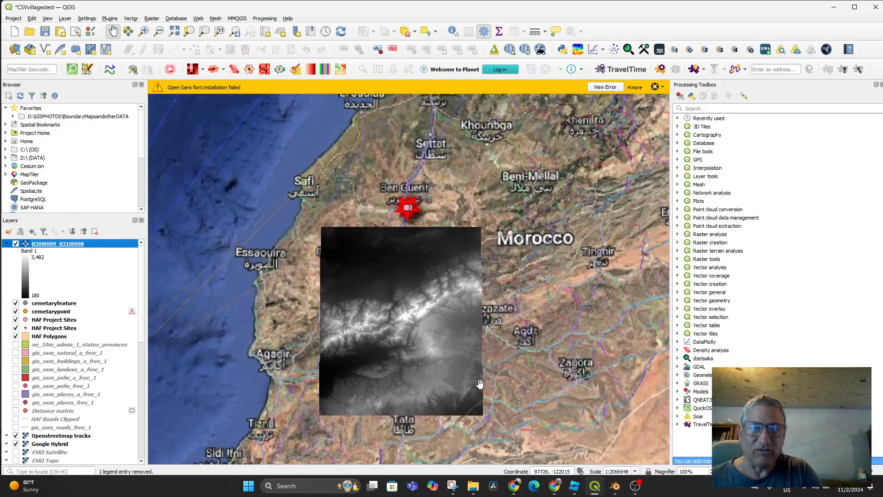
{"action": "left_click", "coordinate": [16, 244]}
{"action": "left_click", "coordinate": [16, 244]}
{"action": "left_click", "coordinate": [15, 244]}
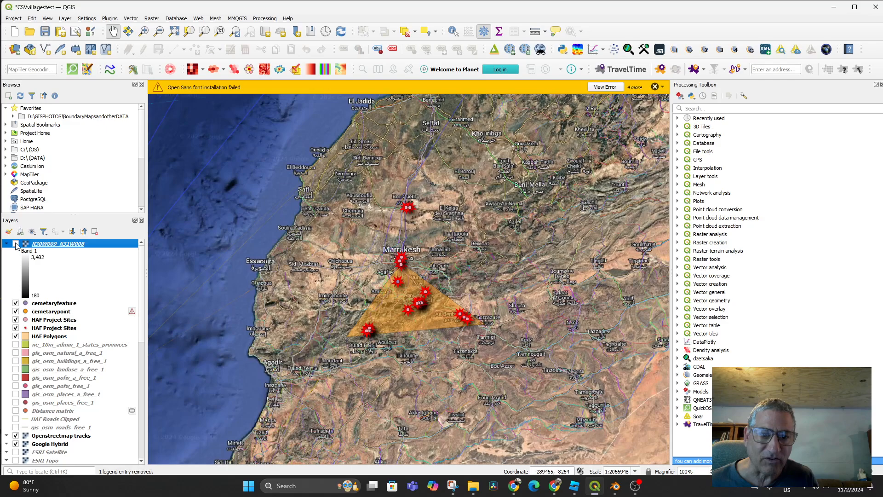
{"action": "left_click", "coordinate": [15, 244]}
{"action": "left_click", "coordinate": [15, 243]}
{"action": "left_click", "coordinate": [16, 244]}
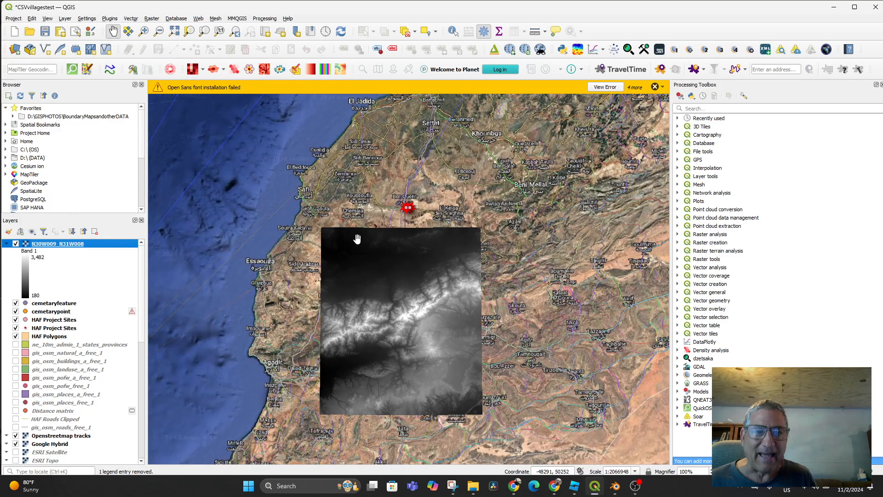
{"action": "scroll", "coordinate": [406, 309], "scroll_direction": "up", "scroll_amount": 2}
{"action": "scroll", "coordinate": [406, 309], "scroll_direction": "down", "scroll_amount": 1}
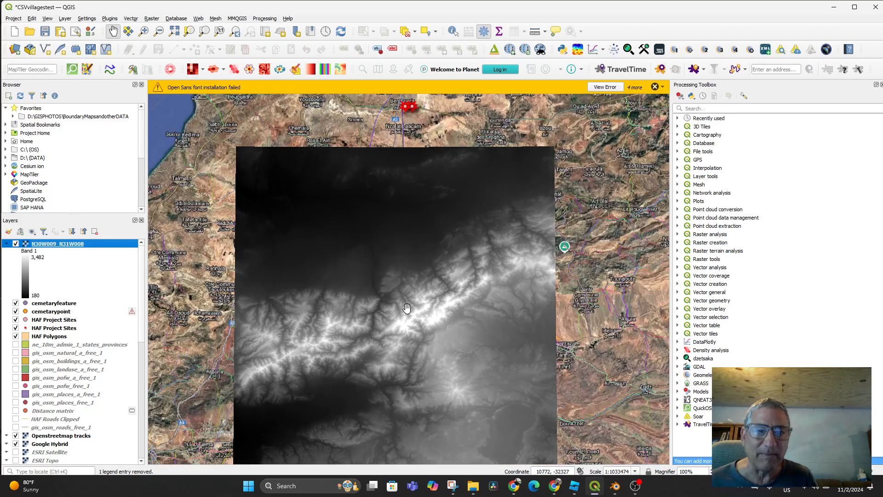
{"action": "left_click_drag", "start_coordinate": [560, 359], "coordinate": [608, 336]}
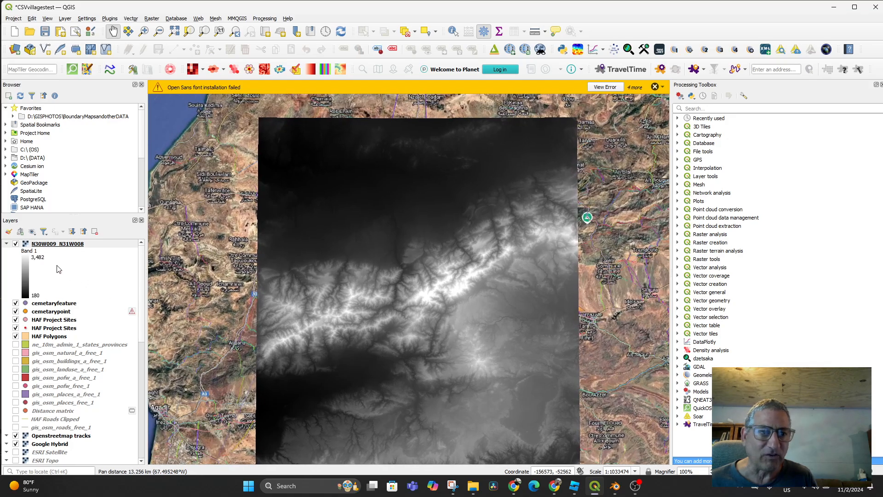
Step: Hide the N30W009_N31W008 elevation layer and frame the canvas on the HAF polygon with Marrakesh at its northern tip
{"action": "left_click", "coordinate": [16, 244]}
{"action": "scroll", "coordinate": [432, 335], "scroll_direction": "up", "scroll_amount": 1}
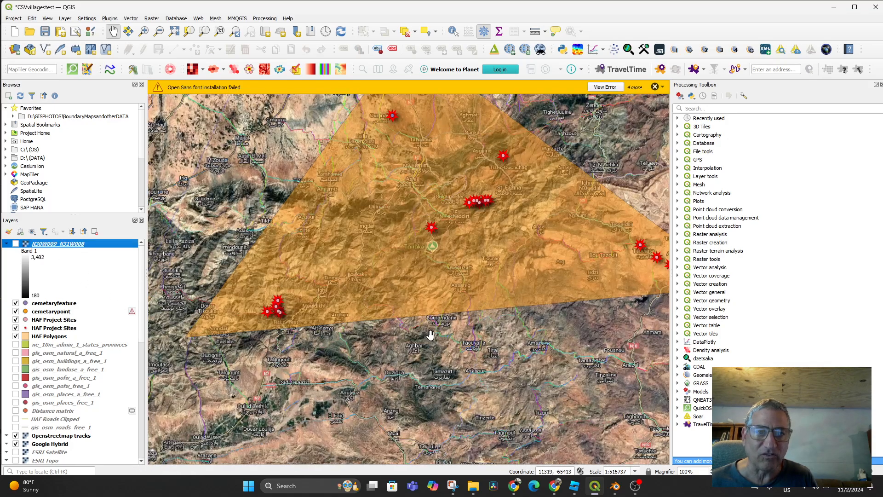
{"action": "left_click_drag", "start_coordinate": [432, 335], "coordinate": [404, 423]}
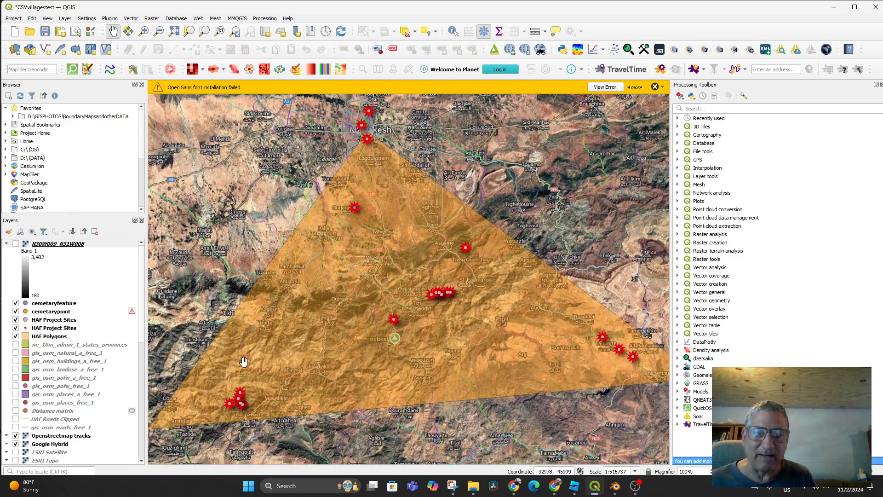
{"action": "left_click_drag", "start_coordinate": [420, 377], "coordinate": [407, 374]}
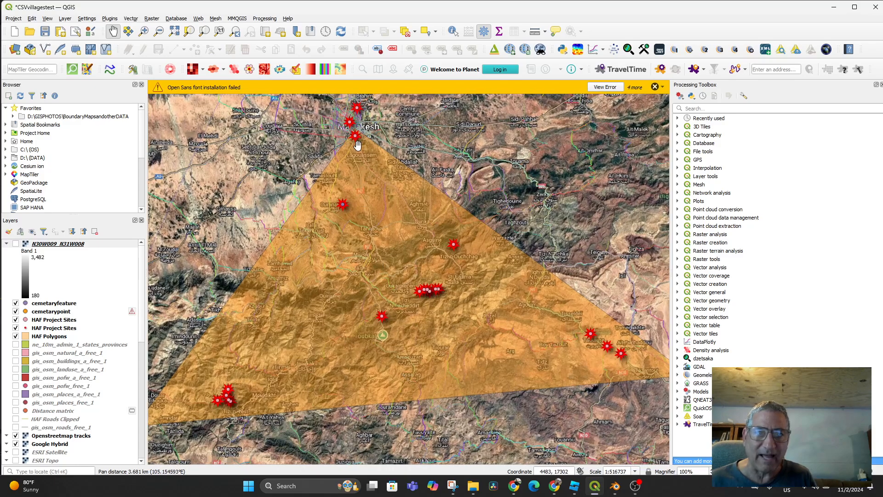
Step: Compare the elevation raster with the satellite map in the framed view by switching N30W009_N31W008 on and off, leaving it hidden
{"action": "left_click", "coordinate": [17, 246]}
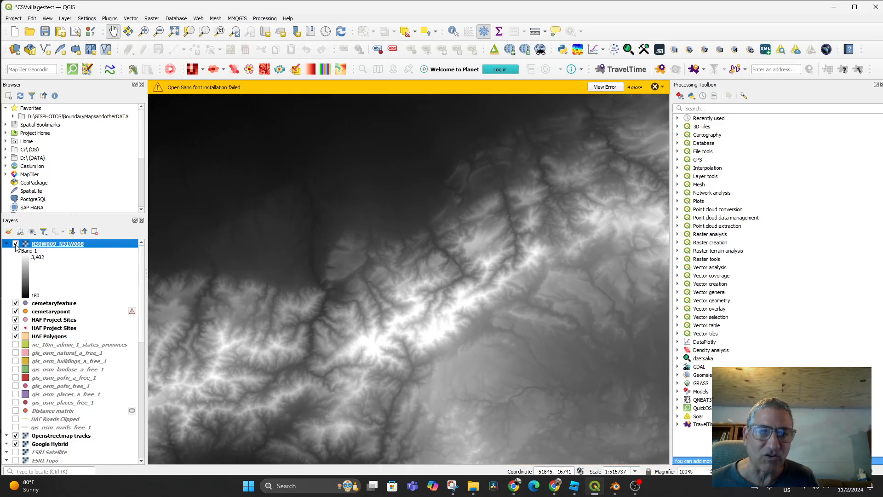
{"action": "left_click", "coordinate": [15, 245]}
{"action": "left_click", "coordinate": [16, 244]}
{"action": "left_click", "coordinate": [15, 245]}
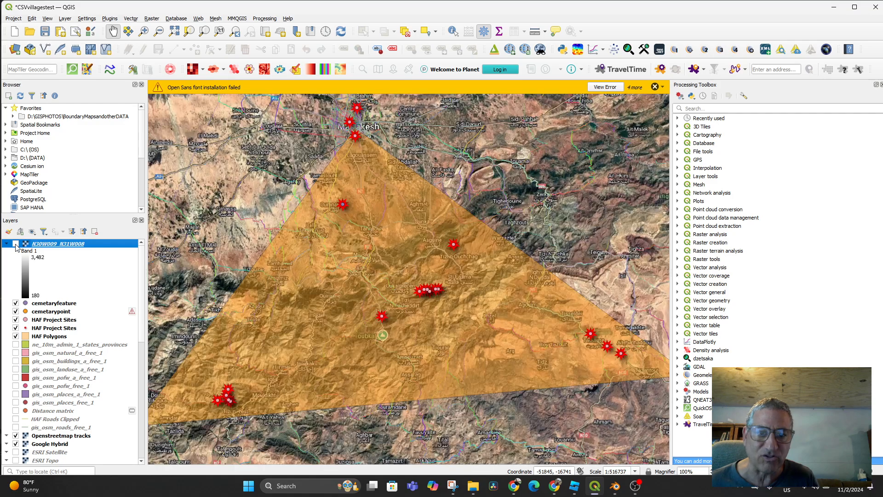
{"action": "left_click", "coordinate": [16, 245]}
{"action": "left_click", "coordinate": [16, 244]}
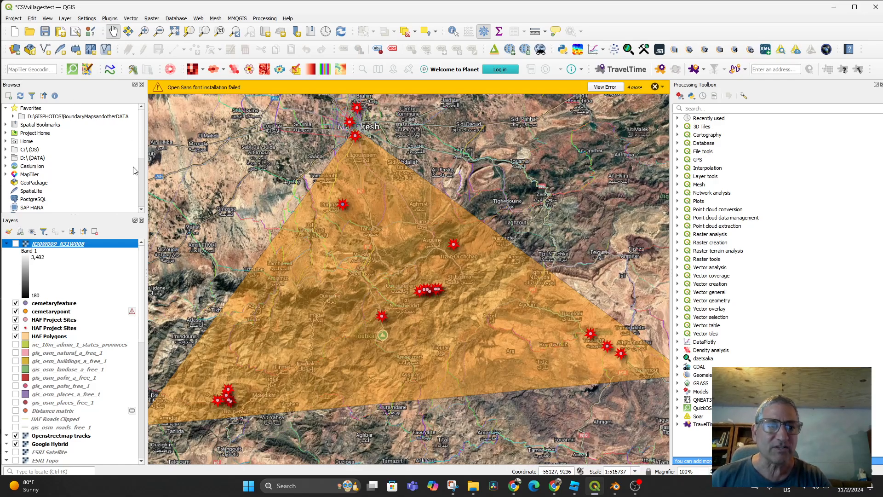
{"action": "left_click", "coordinate": [16, 244]}
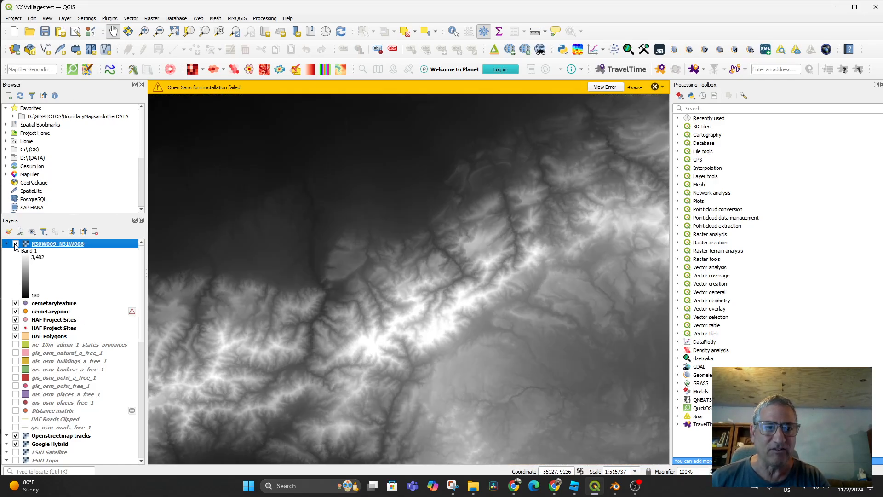
{"action": "left_click", "coordinate": [15, 245]}
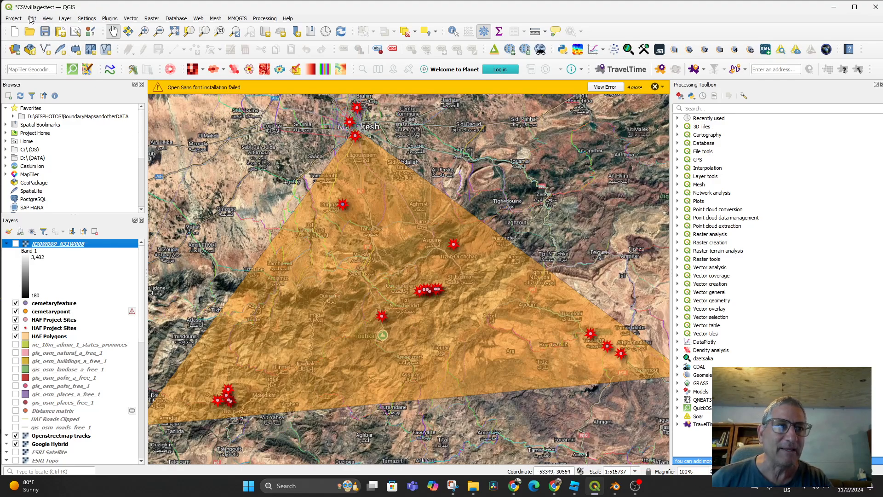
Step: Hide the HAF Polygons layer so only the project sites show over the satellite map
{"action": "left_click", "coordinate": [16, 336]}
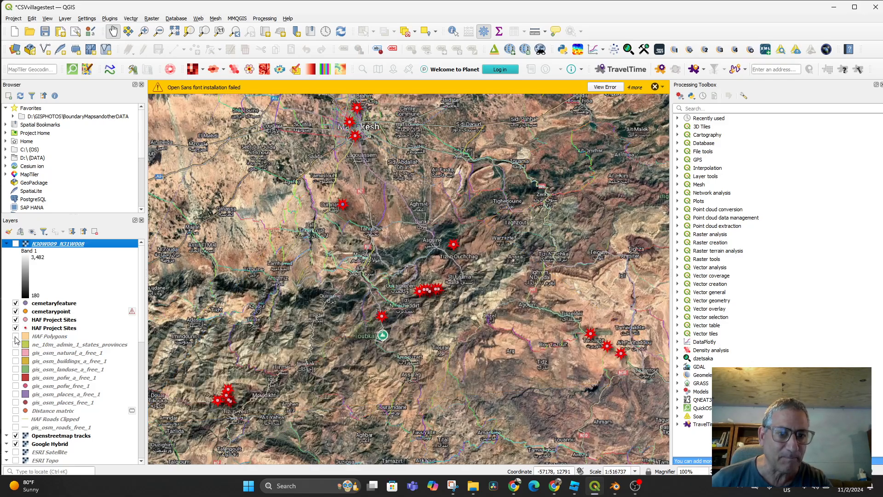
{"action": "left_click", "coordinate": [16, 337]}
{"action": "left_click", "coordinate": [15, 337]}
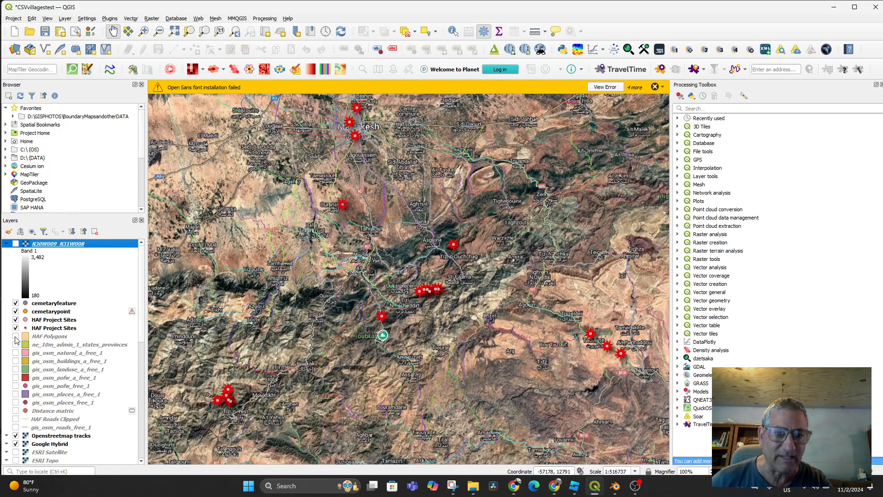
{"action": "left_click", "coordinate": [16, 337]}
{"action": "left_click", "coordinate": [15, 337]}
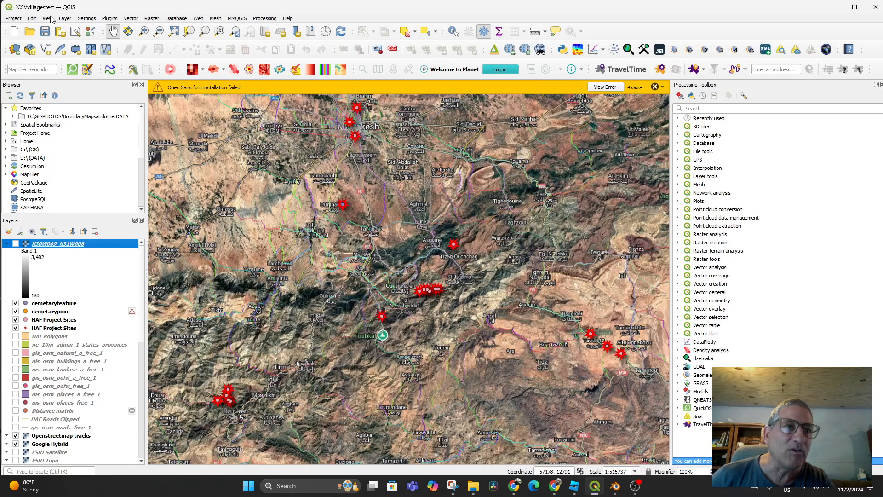
Step: Start exporting the map to an image and set its extent to the map canvas extent
{"action": "left_click", "coordinate": [14, 20]}
{"action": "mouse_move", "coordinate": [38, 148]}
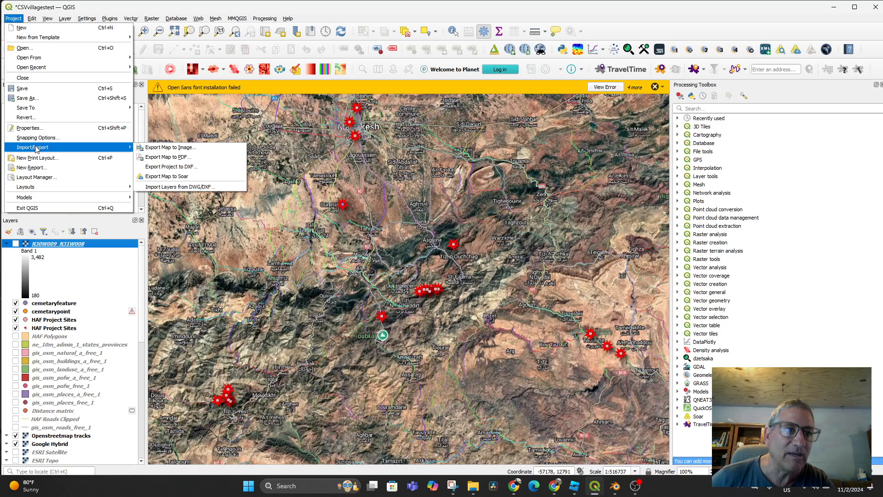
{"action": "left_click", "coordinate": [177, 147]}
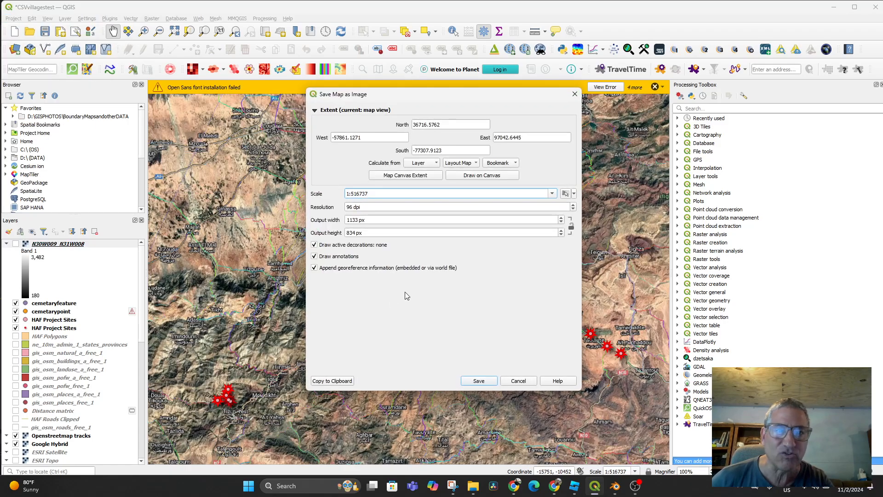
{"action": "left_click", "coordinate": [409, 177]}
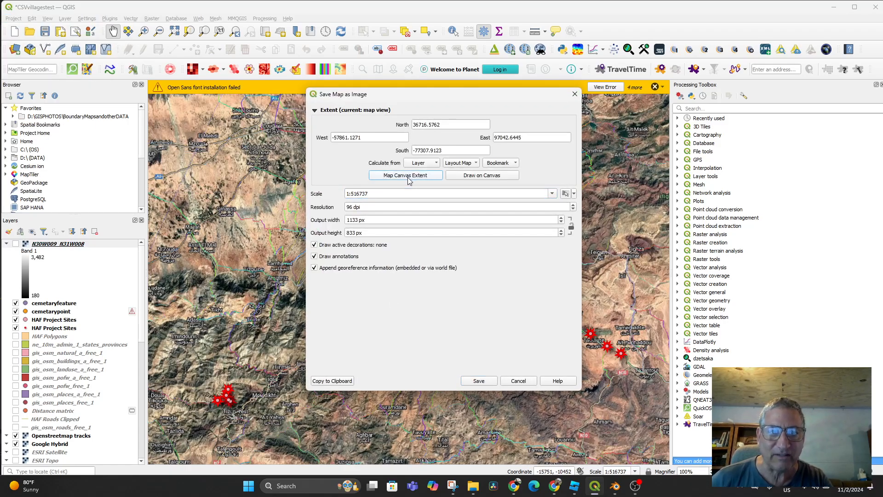
Step: Save the map image as HAFProjectsExtent in TIF format in the HAF Project Site Photos folder
{"action": "left_click", "coordinate": [479, 381]}
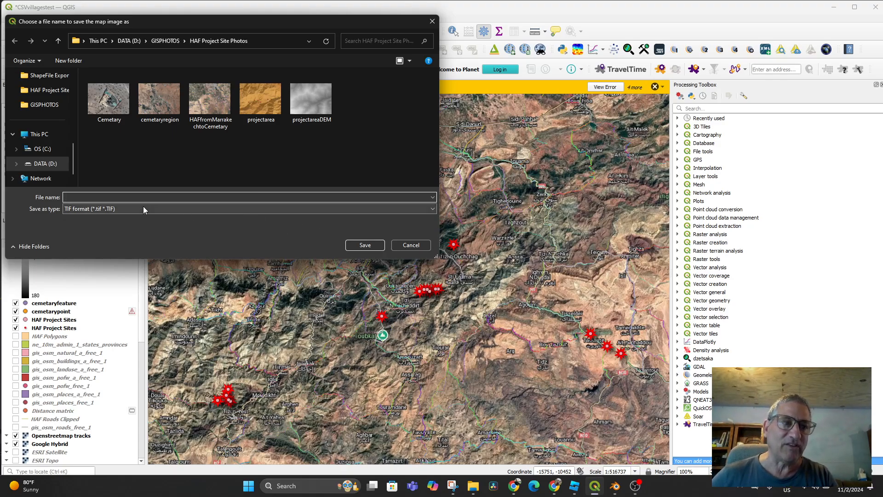
{"action": "left_click", "coordinate": [113, 209]}
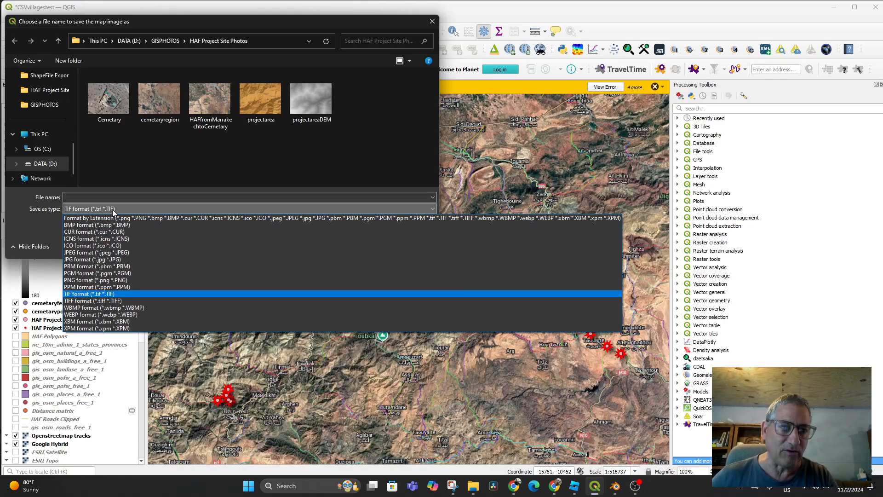
{"action": "left_click", "coordinate": [98, 197]}
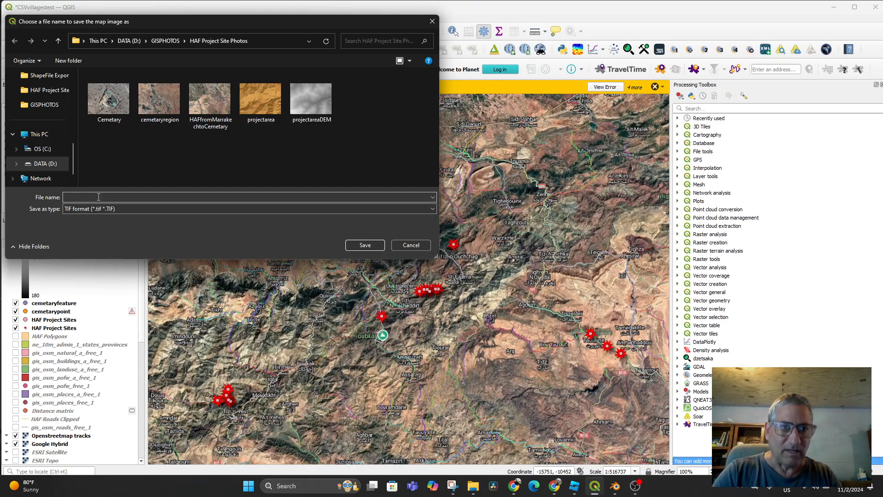
{"action": "key", "text": "p"}
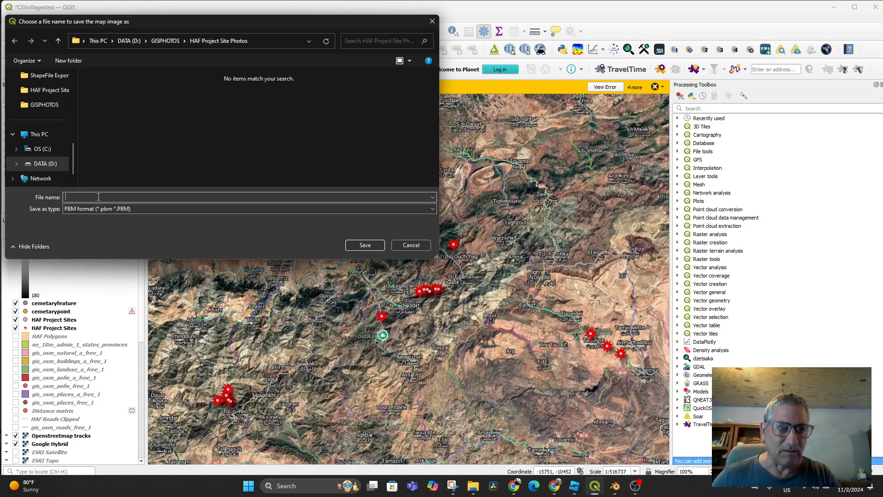
{"action": "left_click", "coordinate": [109, 209]}
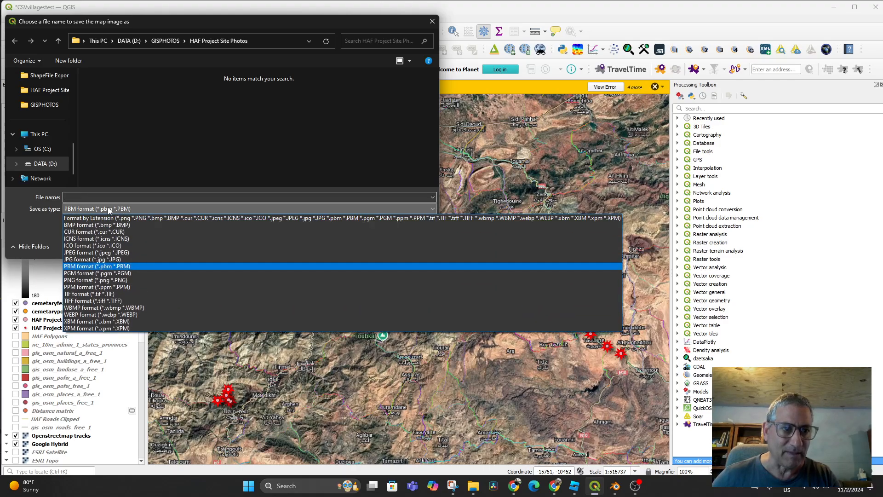
{"action": "left_click", "coordinate": [97, 295]}
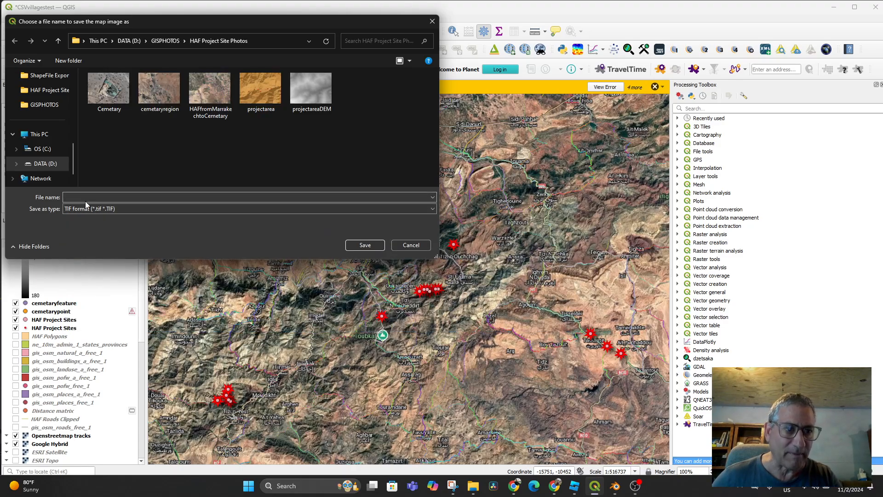
{"action": "left_click", "coordinate": [87, 199]}
{"action": "type", "text": "P"}
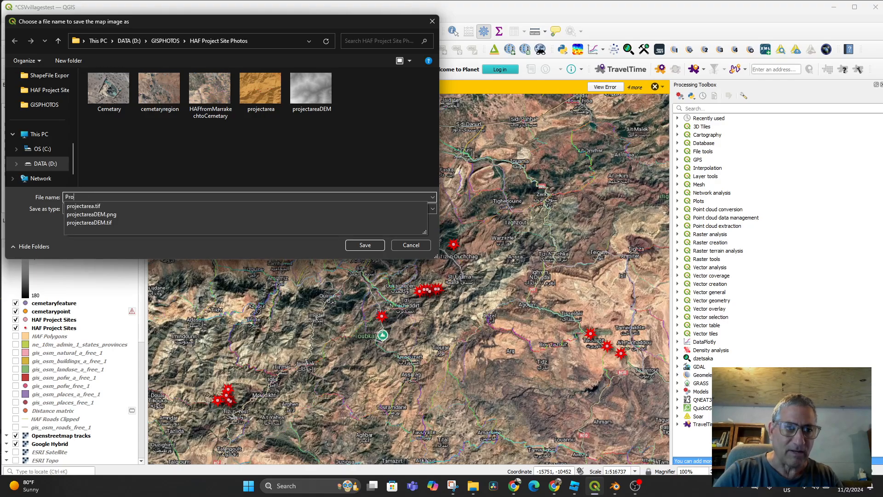
{"action": "key", "text": "BackSpace"}
{"action": "type", "text": "HAF"}
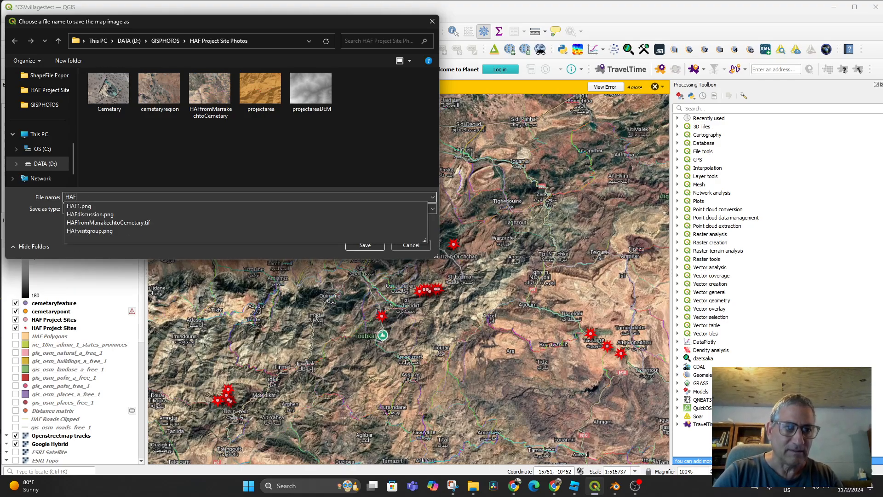
{"action": "type", "text": "ProjectsExtent"}
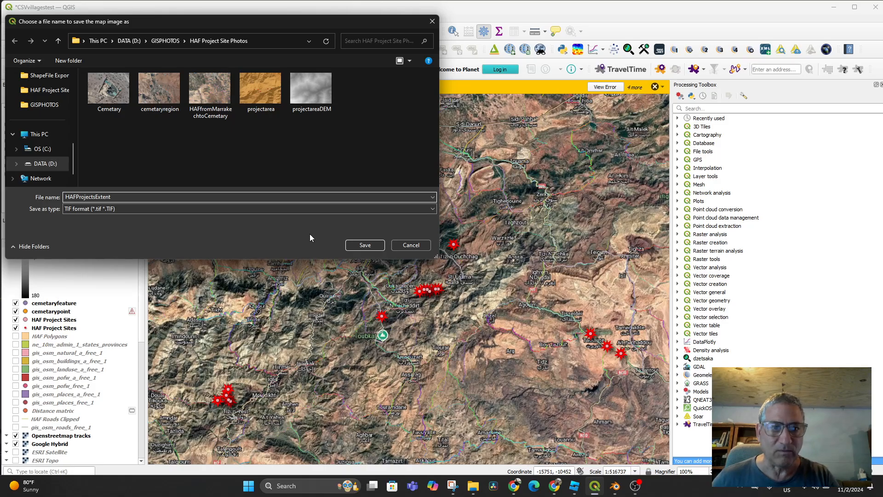
{"action": "left_click", "coordinate": [364, 245]}
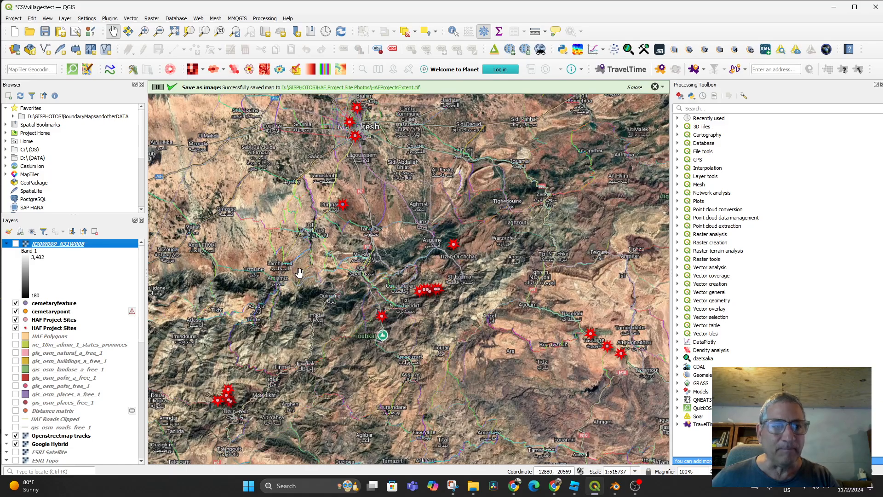
Step: Show the N30W009_N31W008 elevation raster and start a map image export using the map canvas extent
{"action": "left_click", "coordinate": [15, 243]}
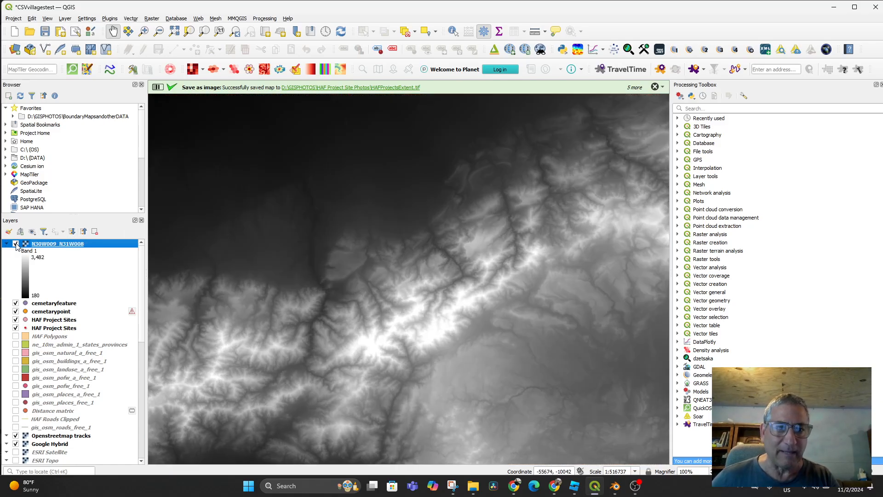
{"action": "left_click", "coordinate": [14, 18]}
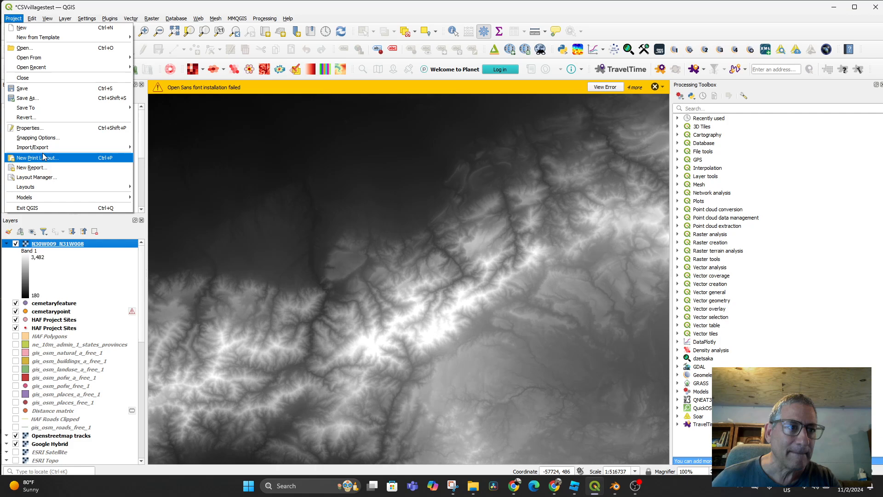
{"action": "mouse_move", "coordinate": [45, 147]}
{"action": "left_click", "coordinate": [207, 148]}
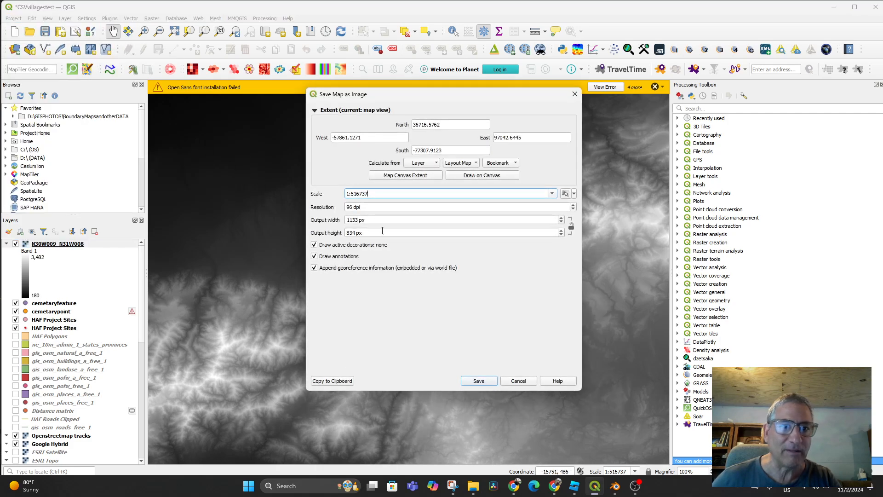
{"action": "left_click", "coordinate": [415, 177]}
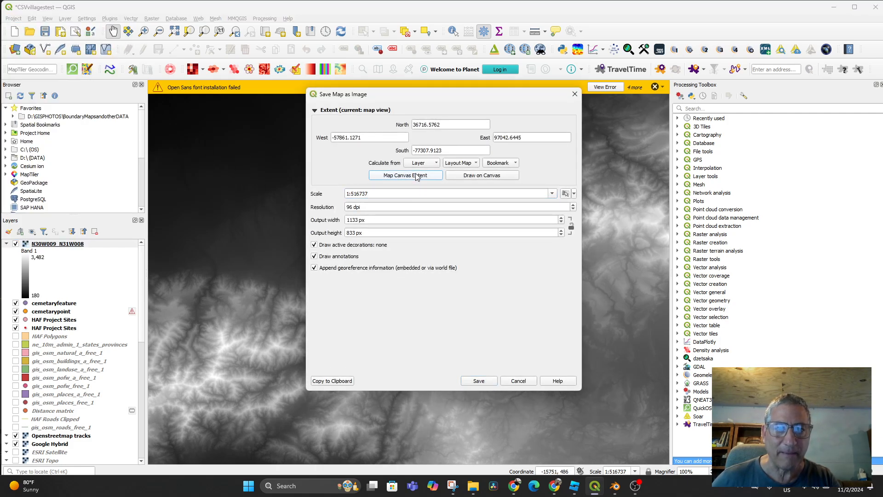
Step: Save the elevation map image as HAFProjectsExtentDEM in TIF format in the HAF Project Site Photos folder
{"action": "left_click", "coordinate": [481, 381]}
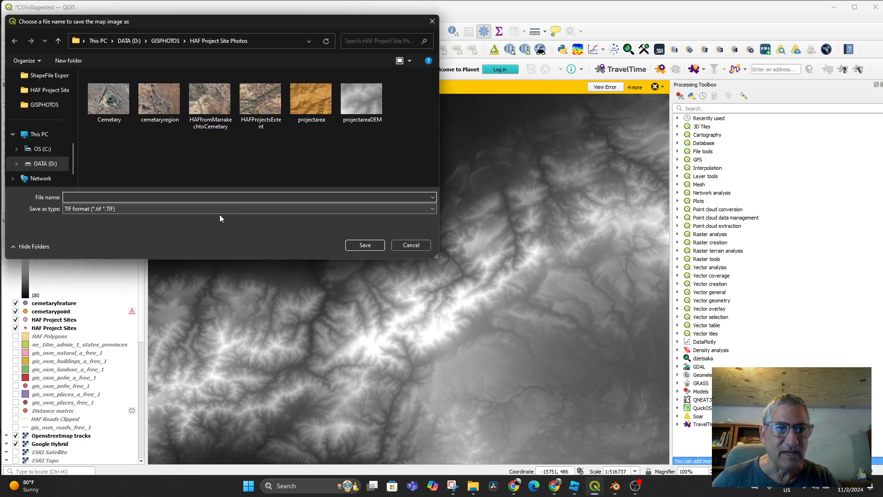
{"action": "type", "text": "HAFD"}
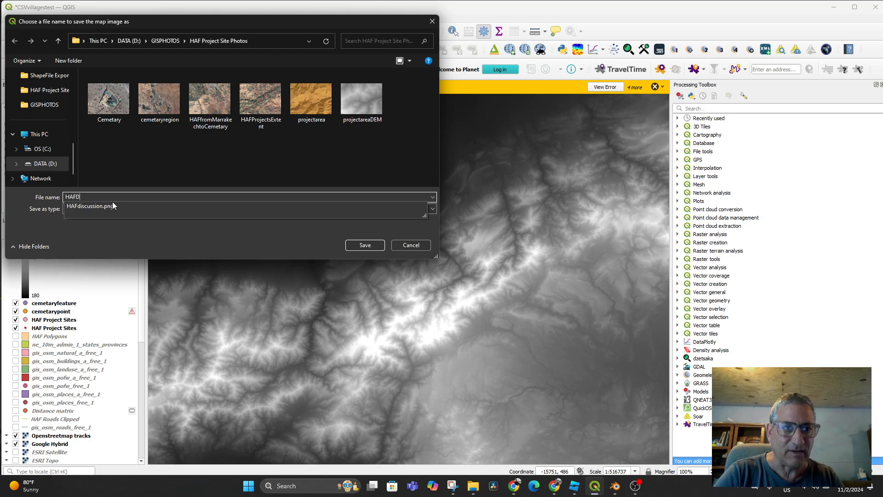
{"action": "key", "text": "BackSpace"}
{"action": "type", "text": "ProjectsExtent"}
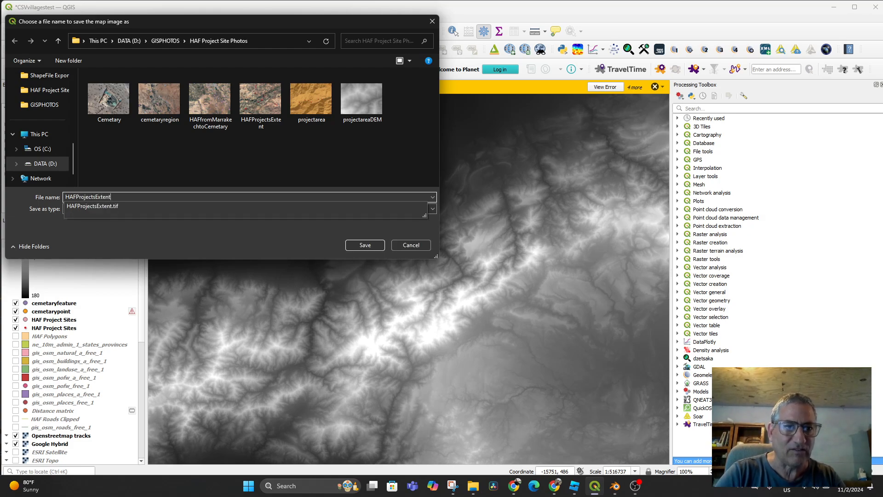
{"action": "type", "text": "DEM"}
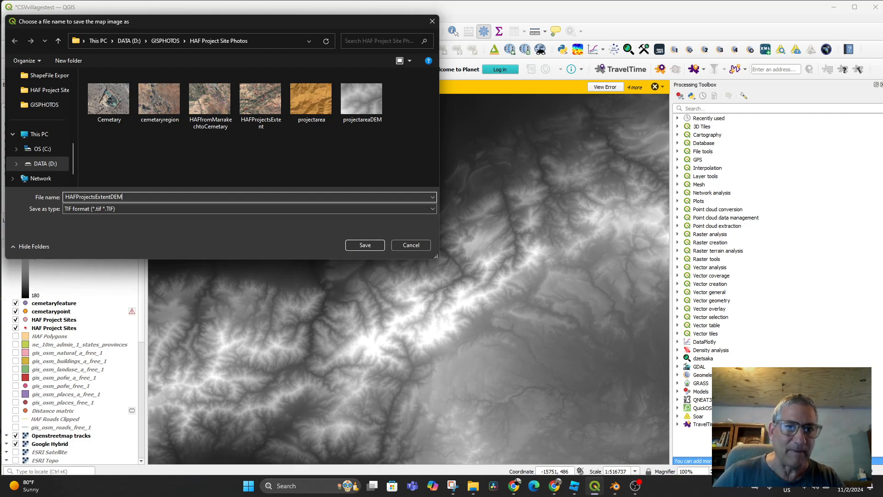
{"action": "left_click", "coordinate": [353, 245]}
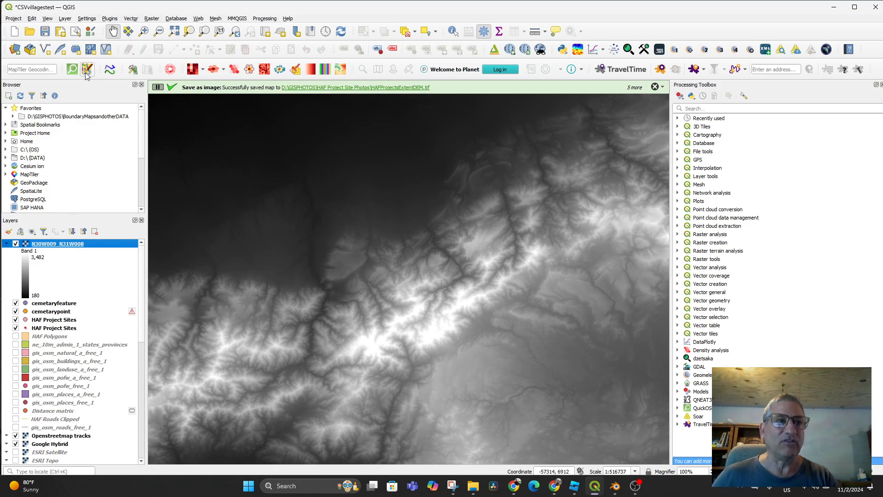
Step: Start another image export of the elevation map with its extent set to the map canvas extent
{"action": "left_click", "coordinate": [14, 18]}
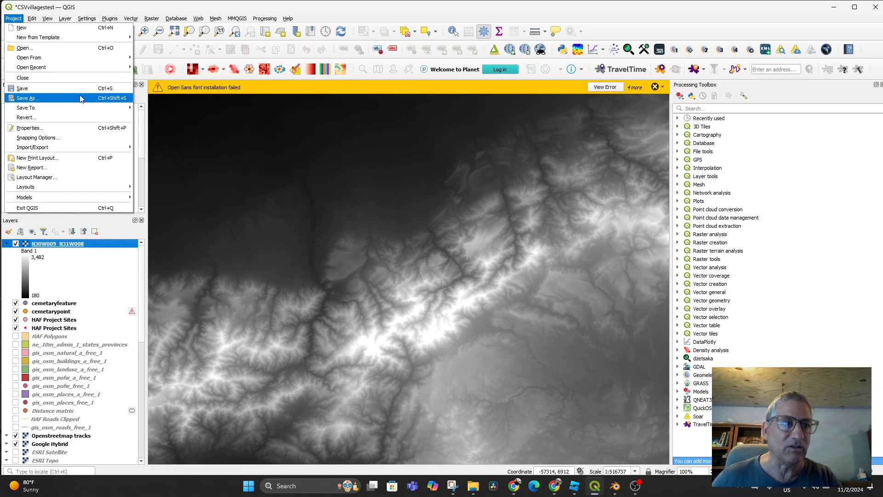
{"action": "mouse_move", "coordinate": [69, 147]}
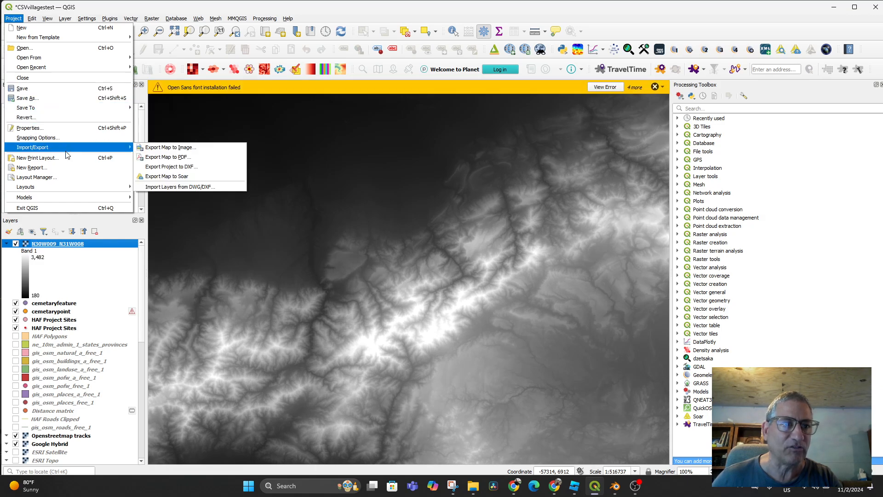
{"action": "left_click", "coordinate": [180, 147]}
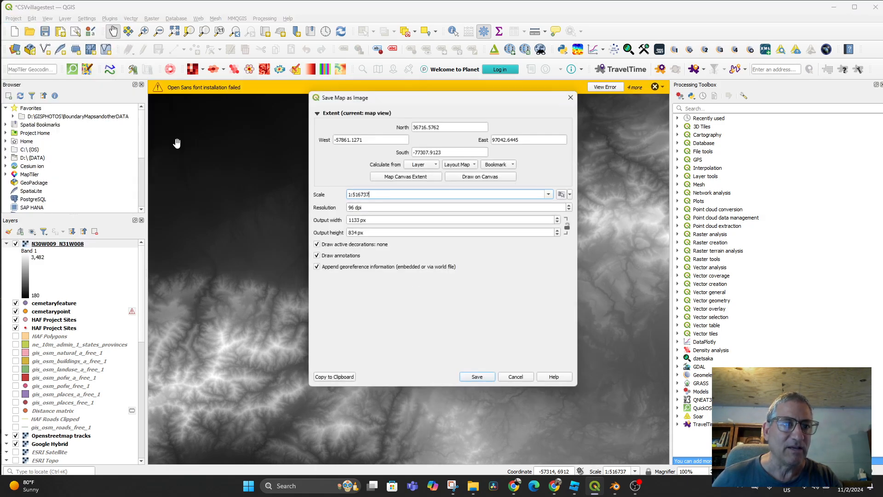
{"action": "left_click", "coordinate": [406, 177]}
Step: Reuse the file name HAFProjectsExtentDEM for the elevation image and set its format to PNG
{"action": "left_click", "coordinate": [478, 381]}
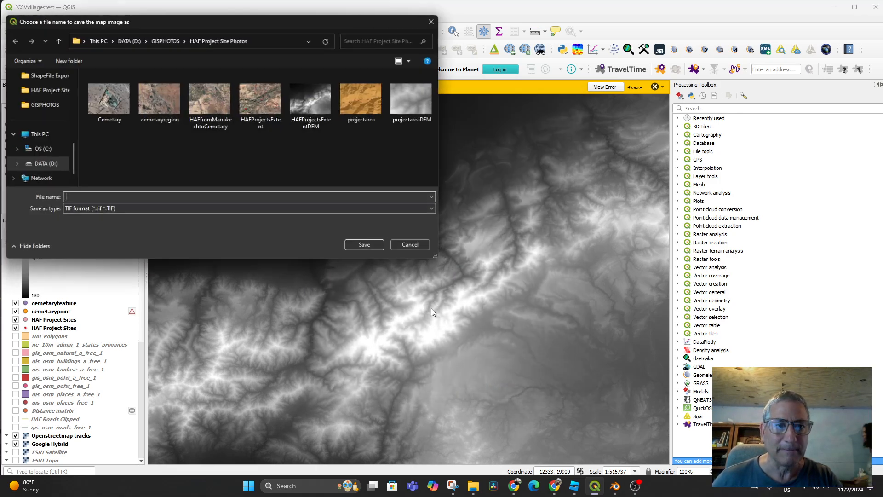
{"action": "left_click", "coordinate": [311, 113]}
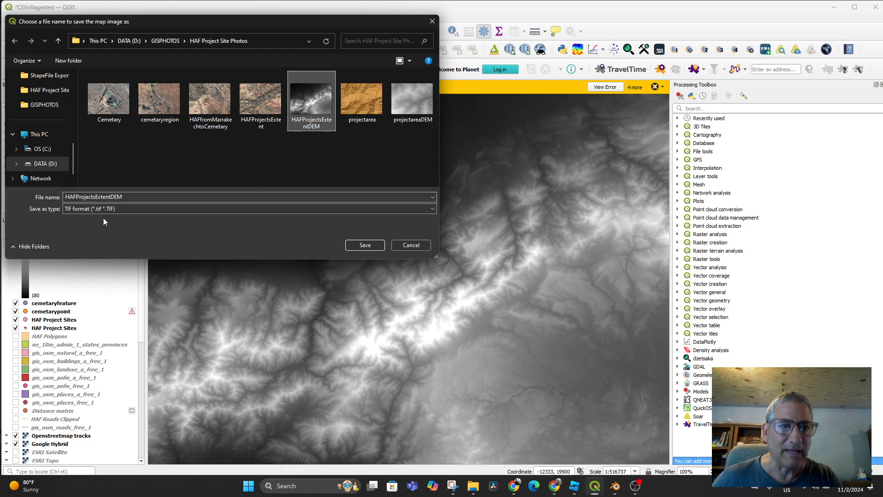
{"action": "double_click", "coordinate": [111, 197]}
{"action": "left_click", "coordinate": [124, 197]}
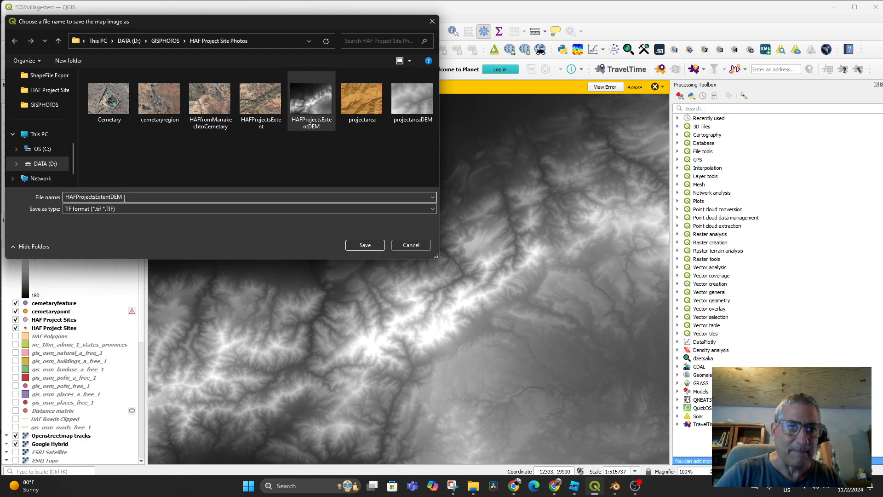
{"action": "left_click", "coordinate": [134, 209]}
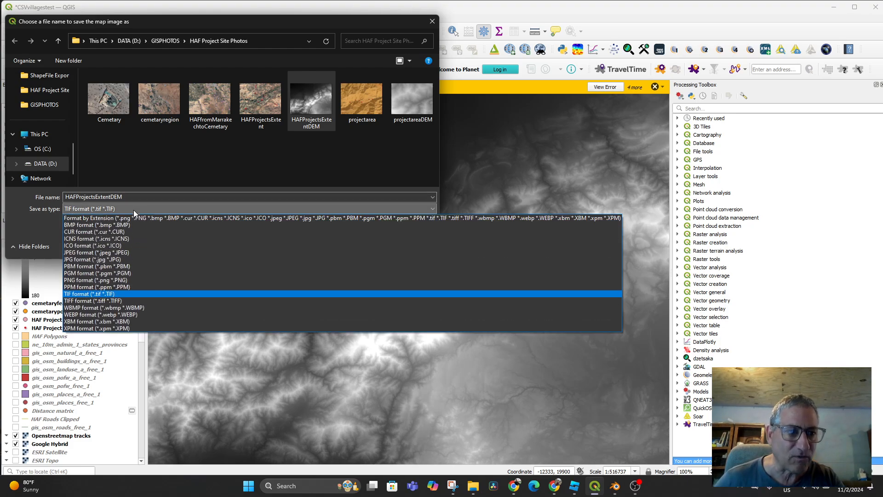
{"action": "left_click", "coordinate": [107, 280]}
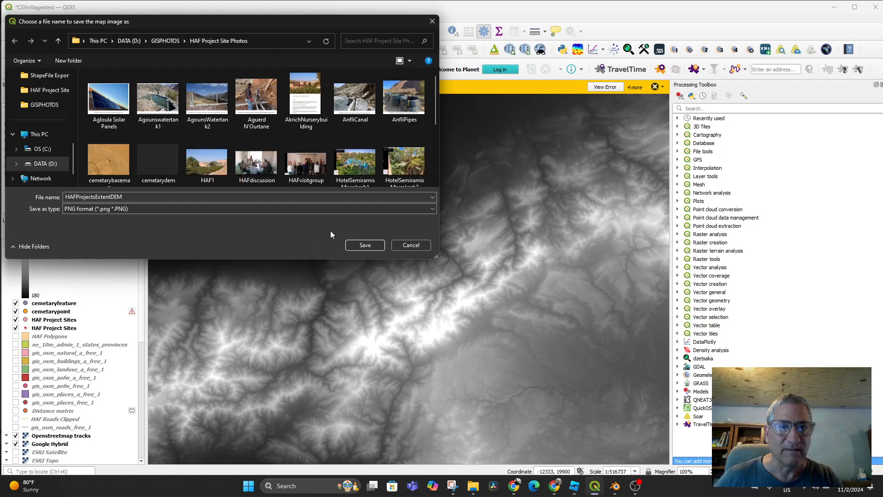
Step: Decline replacing the existing TIF and save the elevation image as HAFProjectsExtentDEMpng in PNG format
{"action": "left_click", "coordinate": [358, 245]}
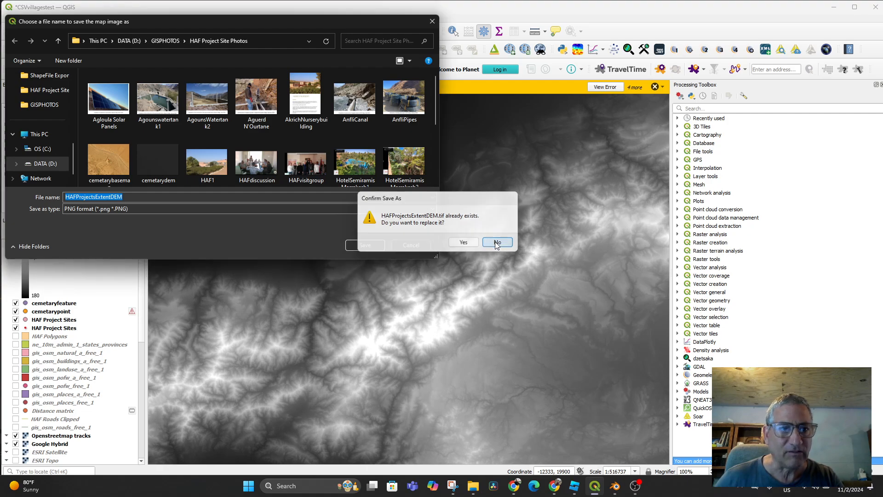
{"action": "left_click", "coordinate": [497, 243]}
{"action": "left_click", "coordinate": [136, 197]}
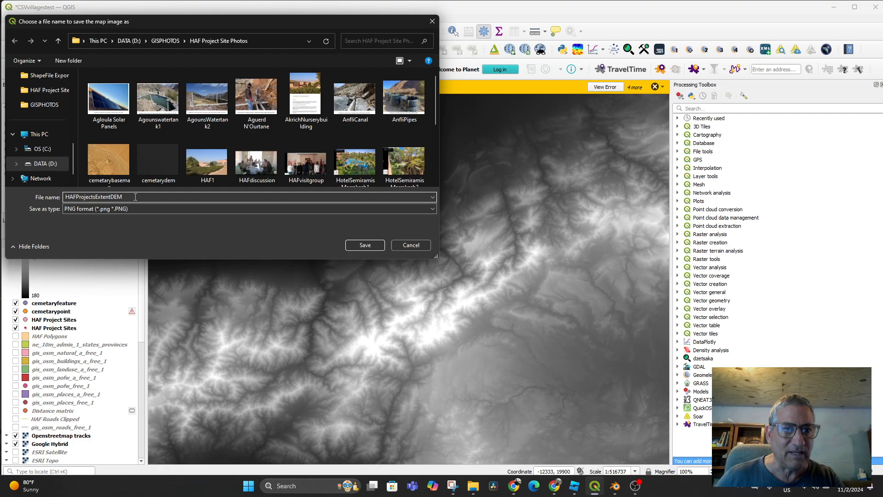
{"action": "double_click", "coordinate": [136, 197]}
{"action": "left_click", "coordinate": [136, 197]}
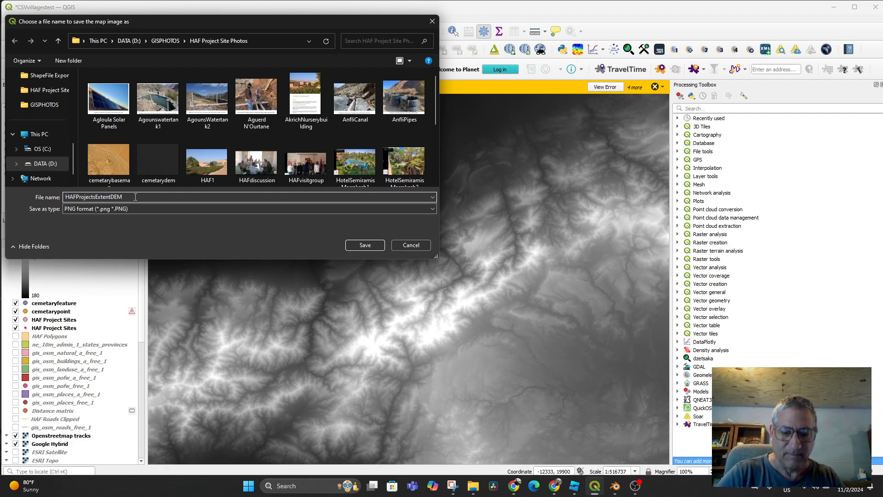
{"action": "left_click", "coordinate": [354, 249]}
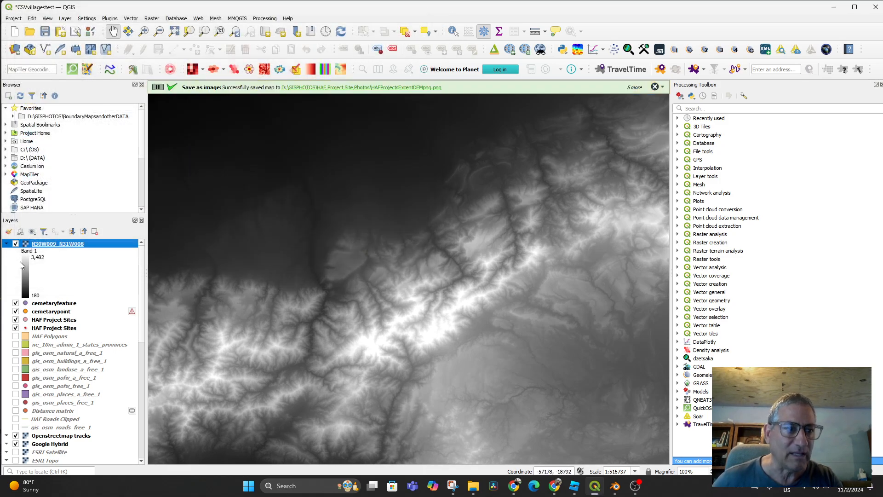
Step: Hide the N30W009_N31W008 elevation raster and start exporting the satellite map as an image with the map canvas extent
{"action": "left_click", "coordinate": [16, 244]}
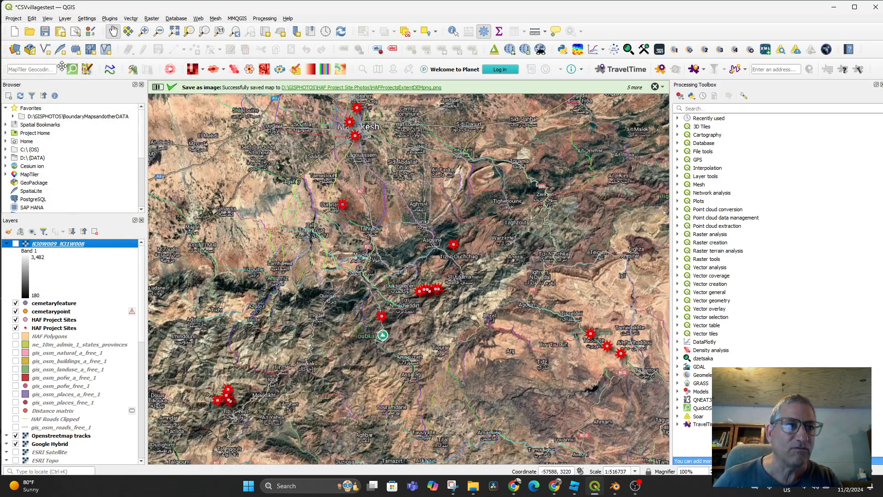
{"action": "left_click", "coordinate": [19, 19]}
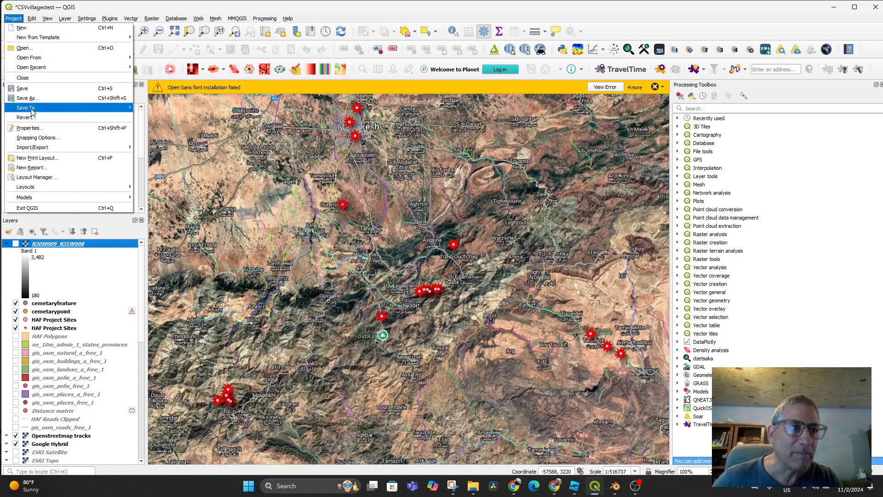
{"action": "mouse_move", "coordinate": [46, 148]}
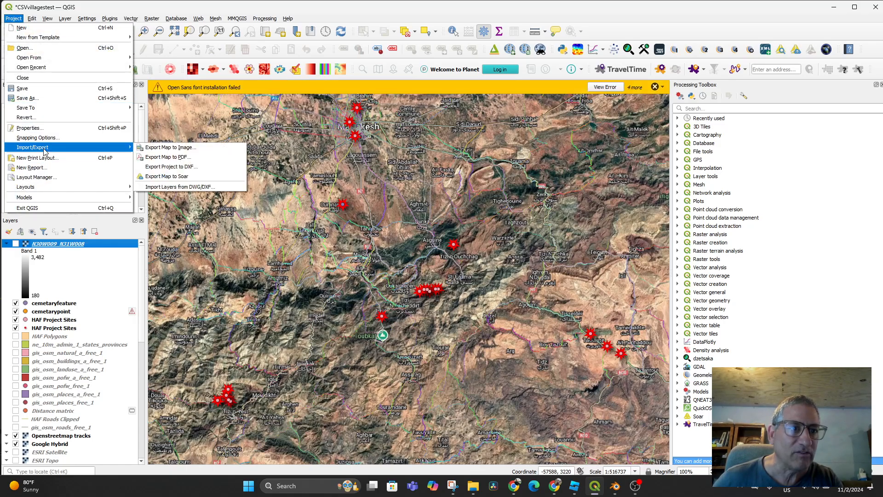
{"action": "left_click", "coordinate": [161, 148]}
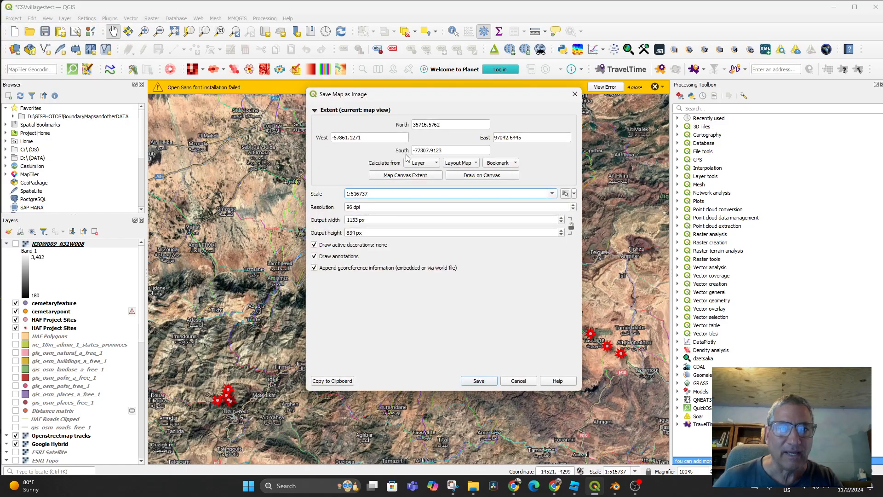
{"action": "left_click", "coordinate": [408, 177]}
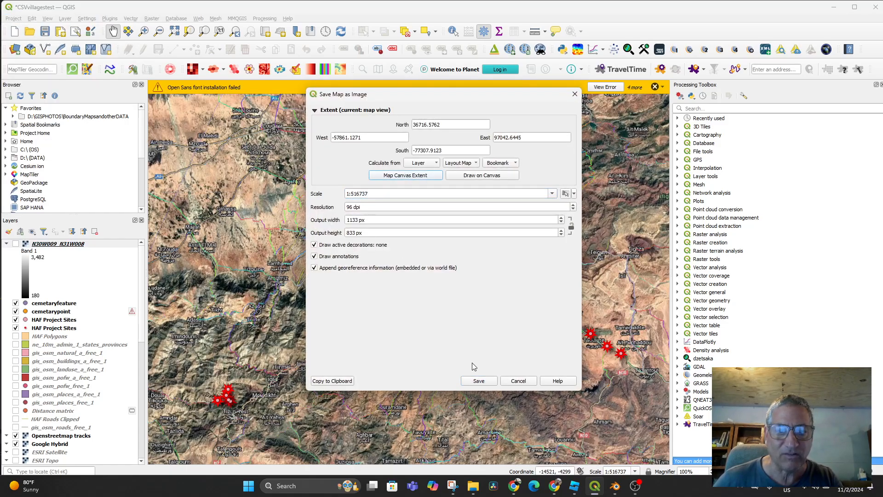
Step: Save the satellite map image as HAFProjectsExtentpng in PNG format in the HAF Project Site Photos folder
{"action": "left_click", "coordinate": [479, 381]}
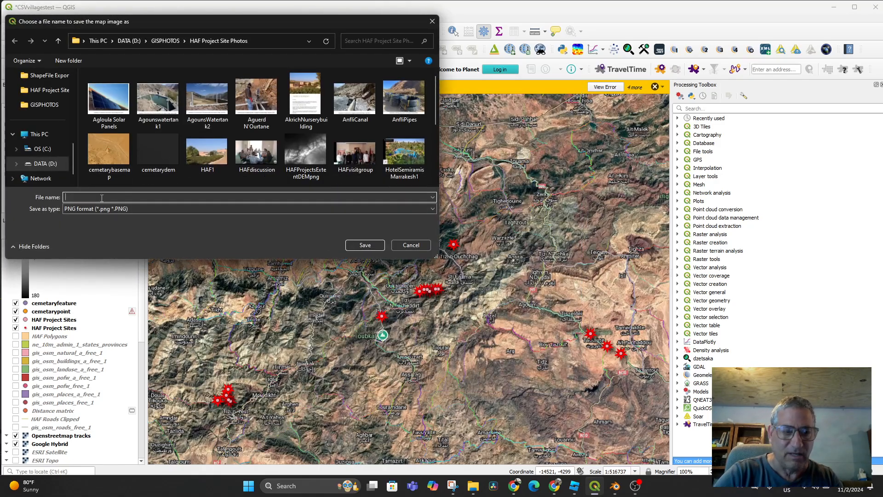
{"action": "type", "text": "HAF"}
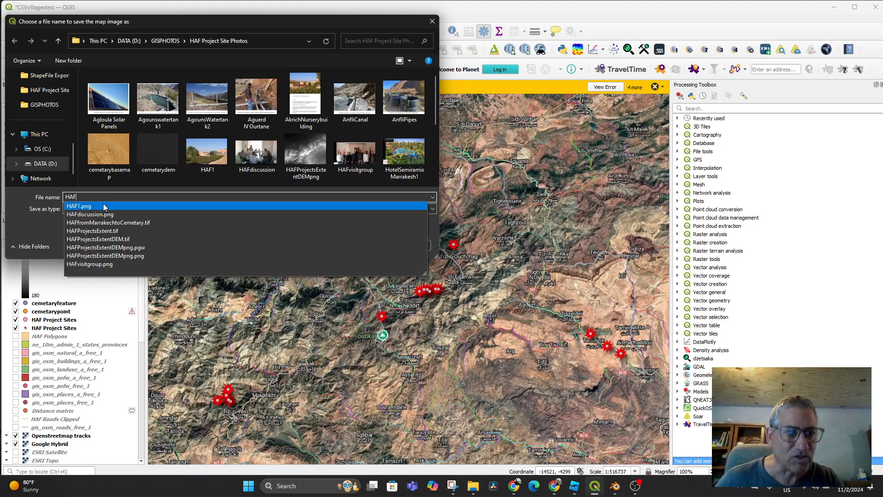
{"action": "left_click", "coordinate": [109, 234]}
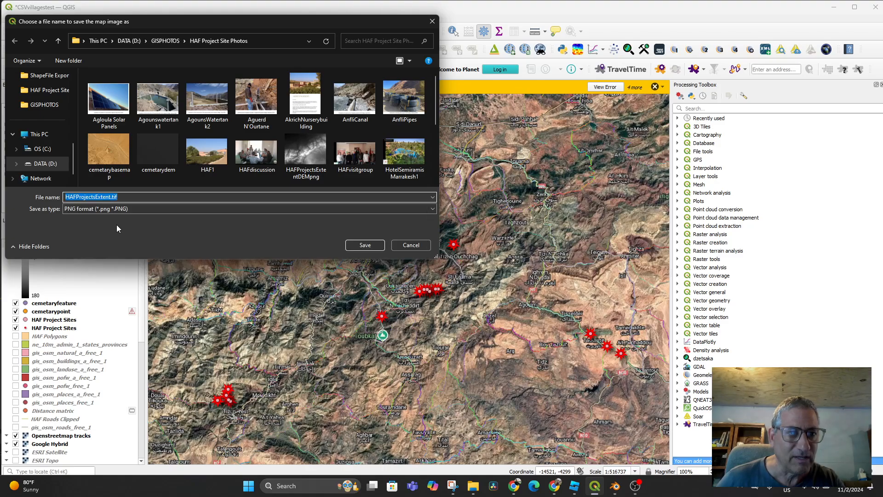
{"action": "left_click", "coordinate": [116, 197]}
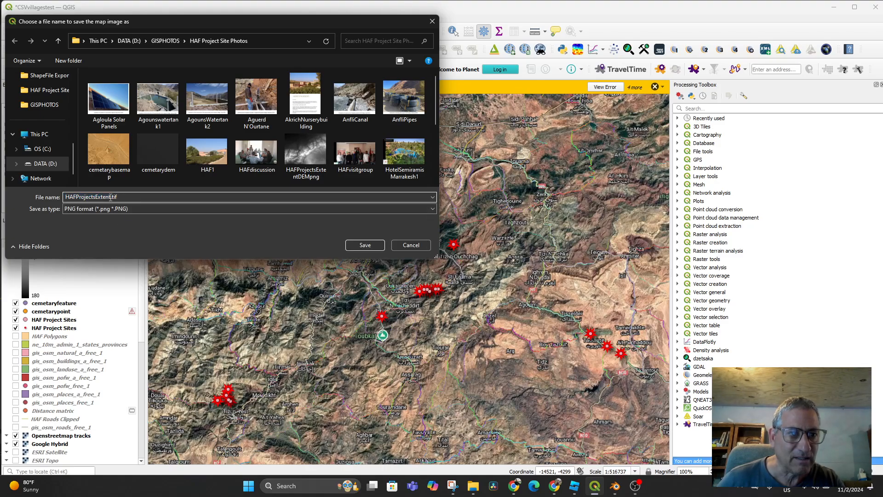
{"action": "type", "text": "png"}
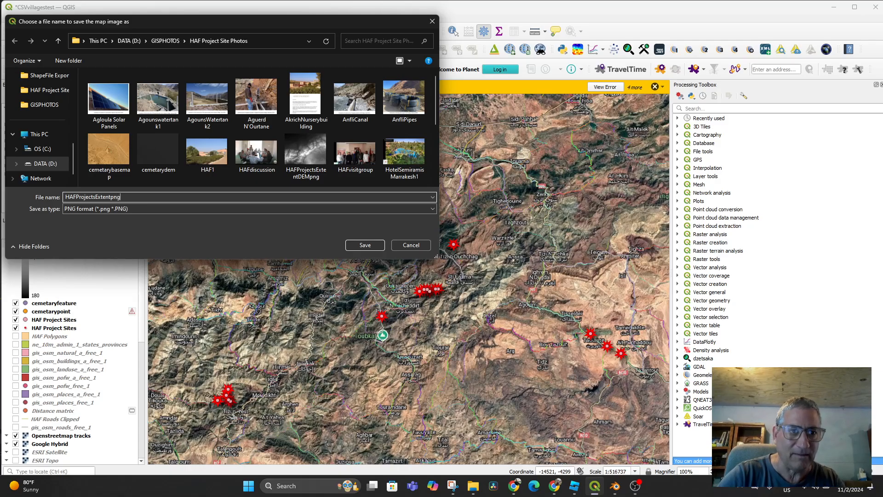
{"action": "left_click", "coordinate": [357, 247]}
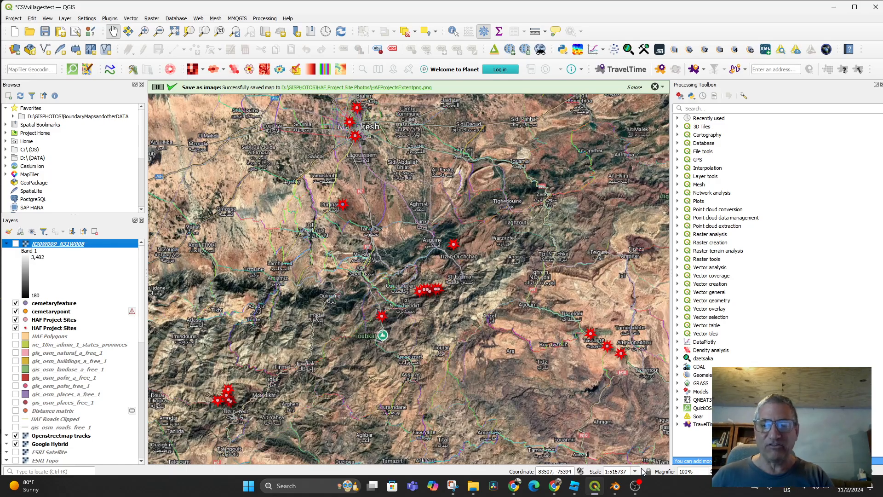
Step: Switch to Blender and delete the default cube from the scene
{"action": "left_click", "coordinate": [615, 485]}
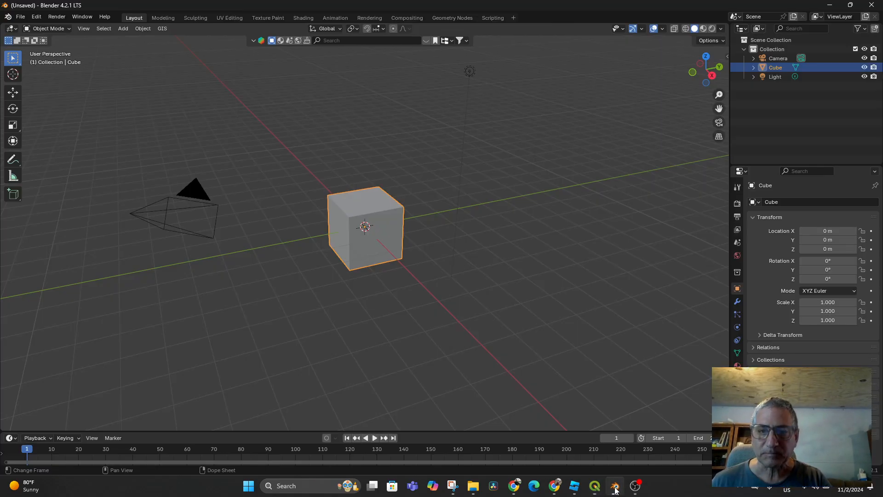
{"action": "key", "text": "x"}
{"action": "left_click", "coordinate": [360, 249]}
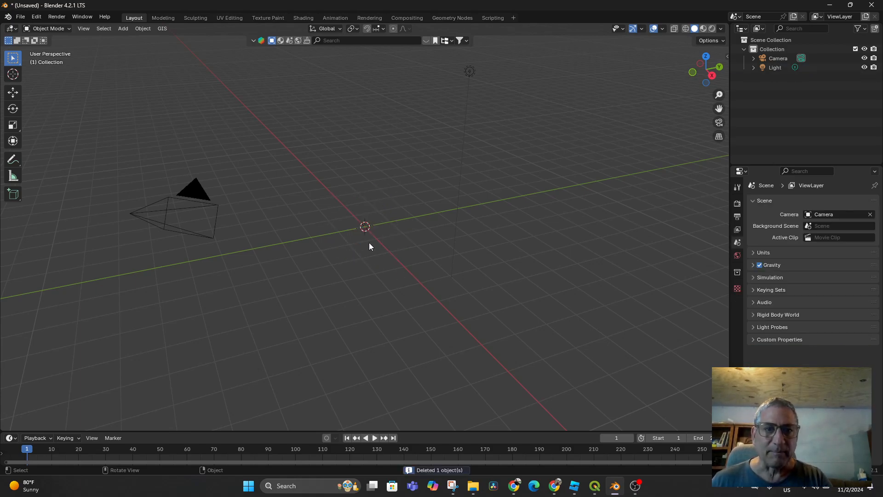
{"action": "middle_click_drag", "start_coordinate": [385, 247], "coordinate": [386, 252]}
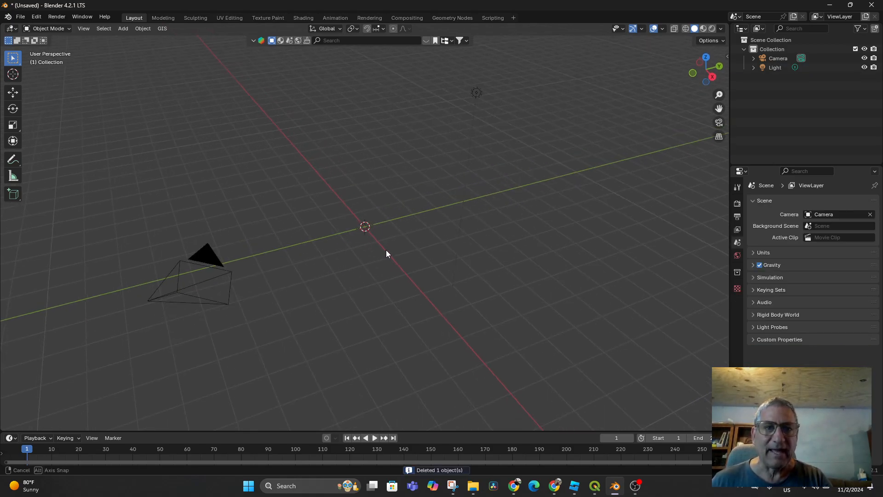
Step: Import HAFProjectsExtentpng.png from the HAF Project Site Photos folder as a georeferenced raster, using the Basemap on new plane mode
{"action": "left_click", "coordinate": [162, 28]}
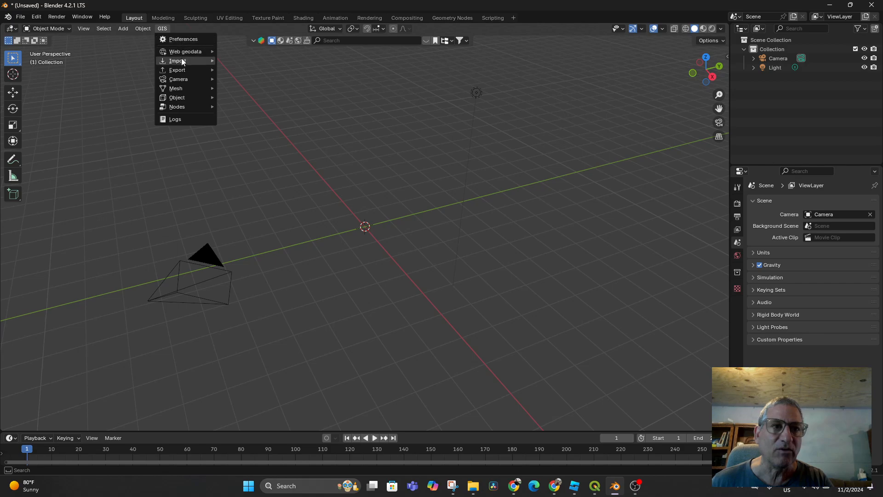
{"action": "mouse_move", "coordinate": [183, 51]}
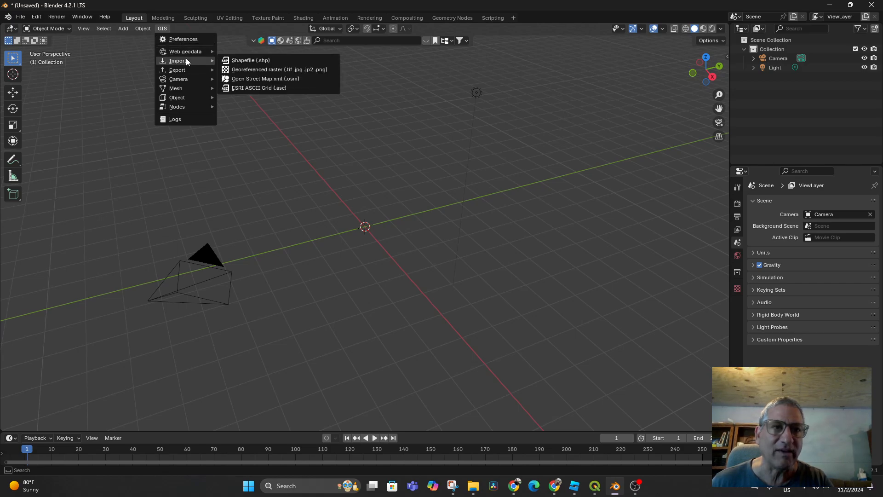
{"action": "left_click", "coordinate": [269, 69]}
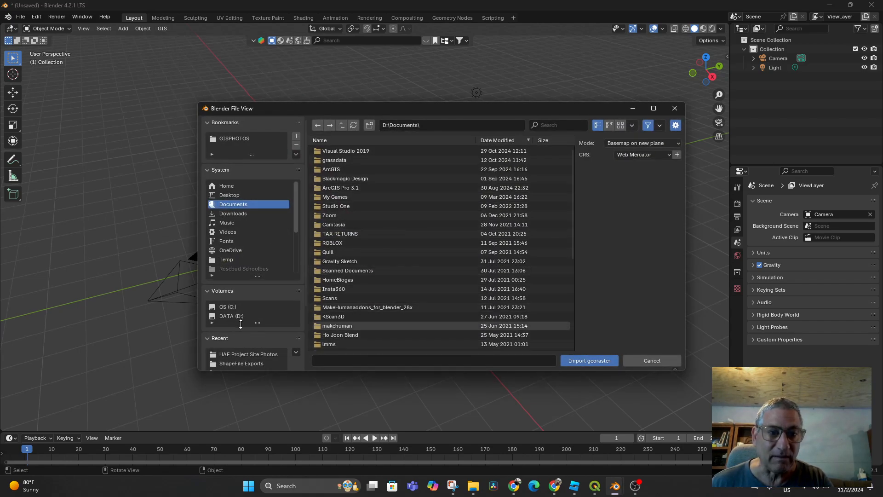
{"action": "scroll", "coordinate": [241, 326], "scroll_direction": "down", "scroll_amount": 2}
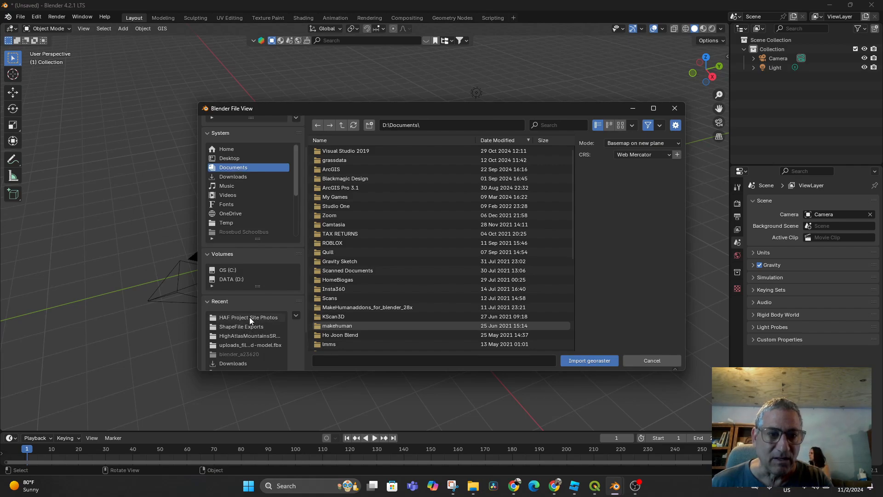
{"action": "left_click", "coordinate": [249, 317]}
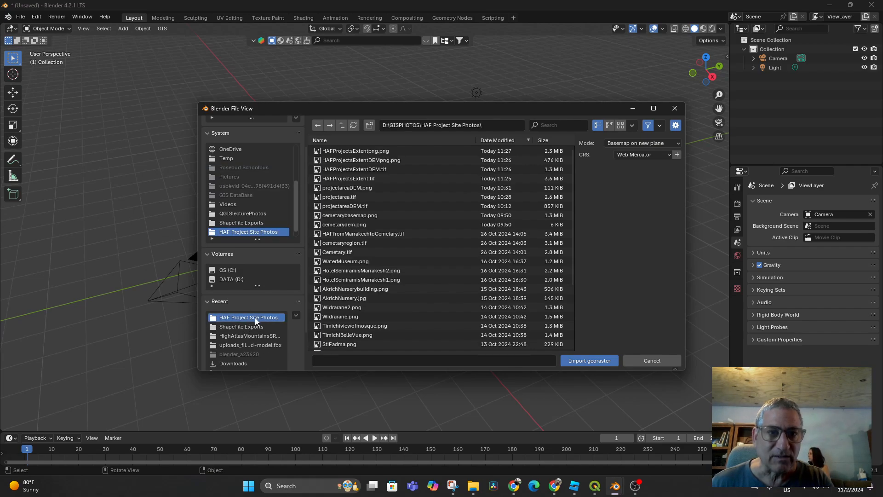
{"action": "left_click", "coordinate": [383, 150]}
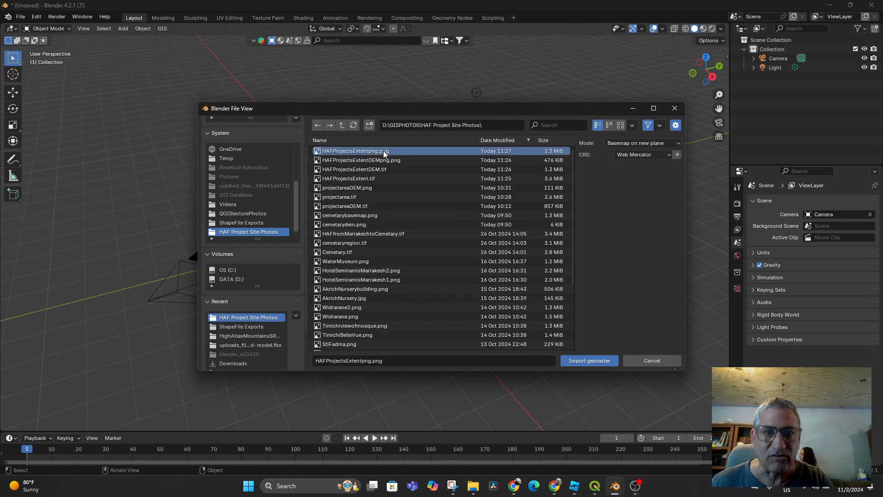
{"action": "left_click", "coordinate": [587, 363]}
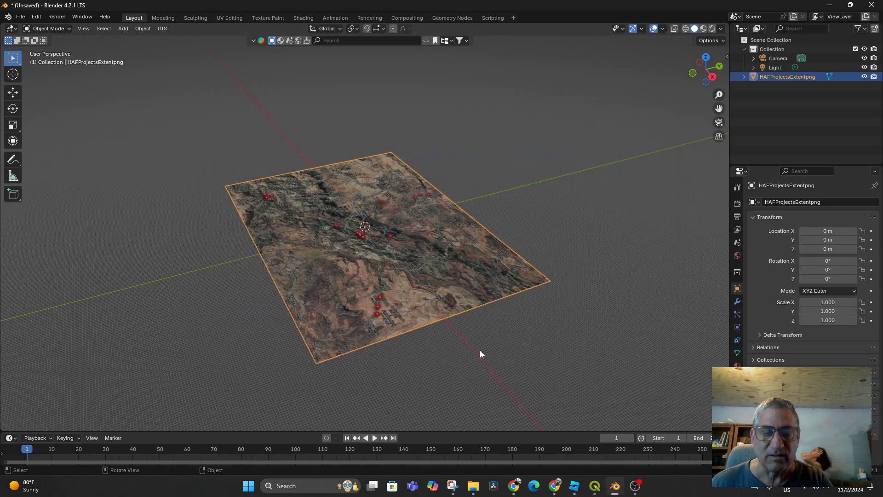
{"action": "middle_click_drag", "start_coordinate": [480, 350], "coordinate": [562, 360]}
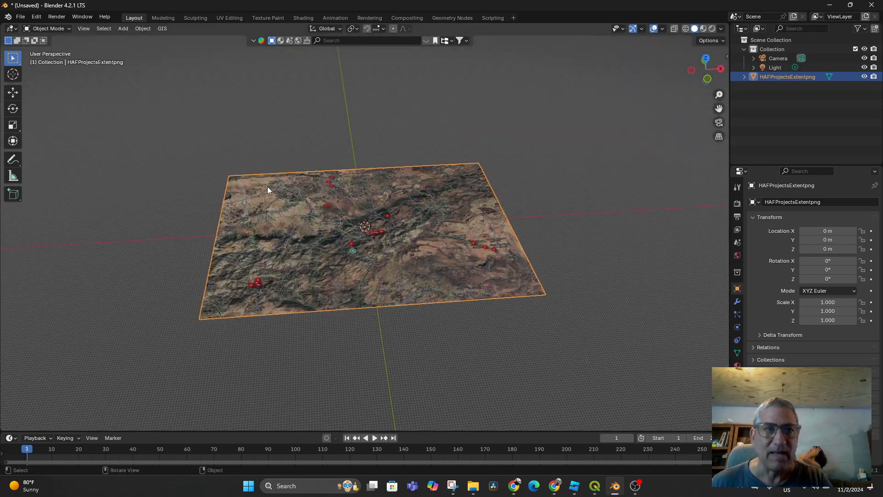
Step: Import HAFProjectsExtentDEMpng.png as a georeferenced raster, using the Basemap on new plane mode
{"action": "left_click", "coordinate": [125, 27]}
{"action": "mouse_move", "coordinate": [164, 30]}
{"action": "mouse_move", "coordinate": [180, 61]}
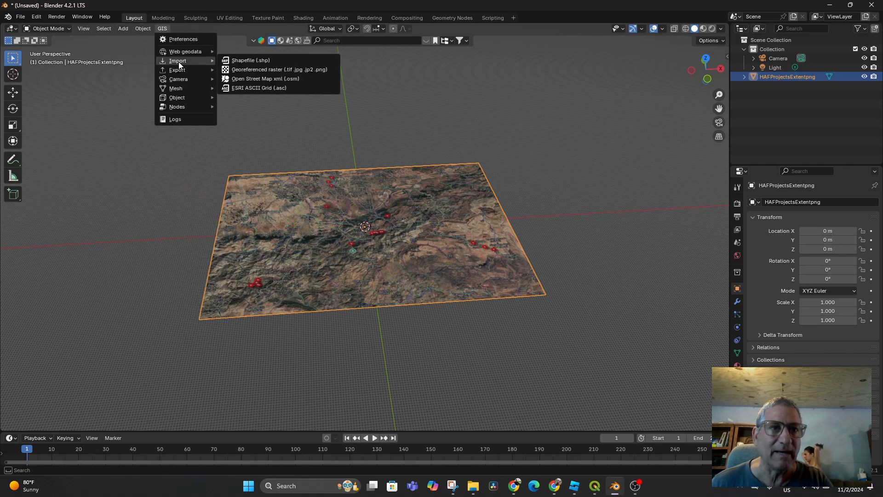
{"action": "left_click", "coordinate": [251, 70]}
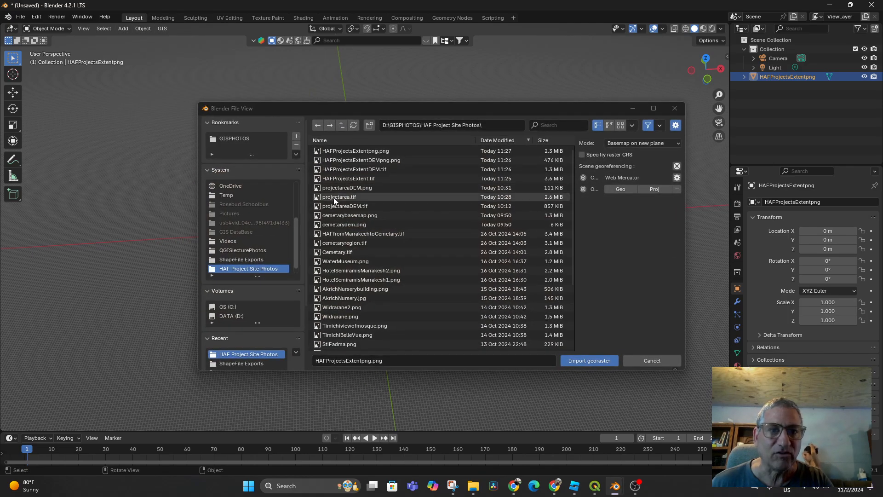
{"action": "left_click", "coordinate": [361, 161]}
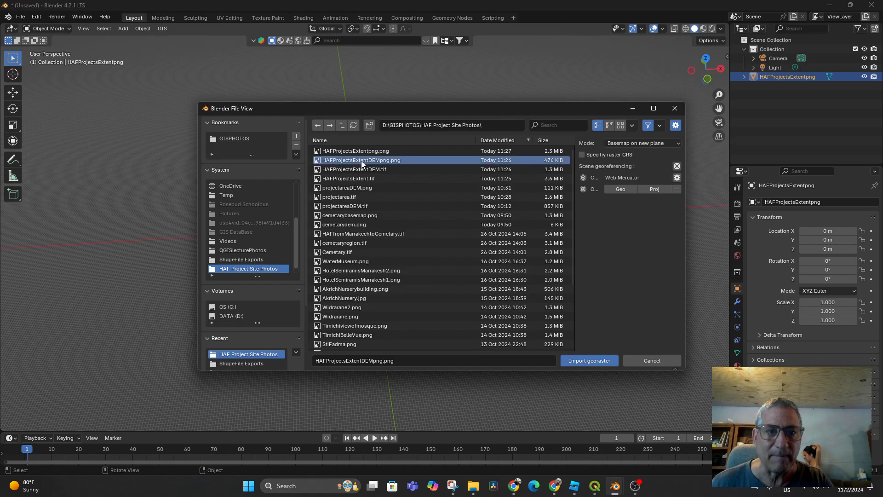
{"action": "left_click", "coordinate": [589, 361]}
{"action": "middle_click_drag", "start_coordinate": [512, 333], "coordinate": [500, 311]}
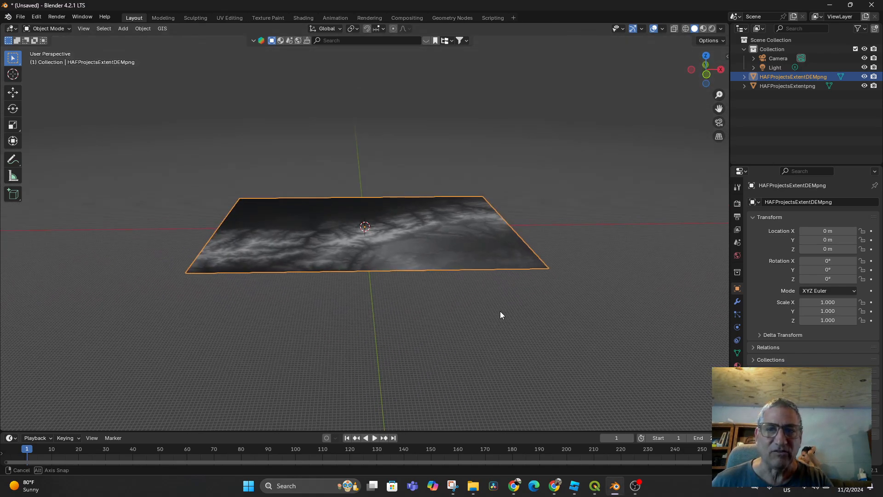
Step: Toggle the visibility of the DEM and satellite planes to compare their alignment, leaving only the DEM plane hidden
{"action": "left_click", "coordinate": [865, 77]}
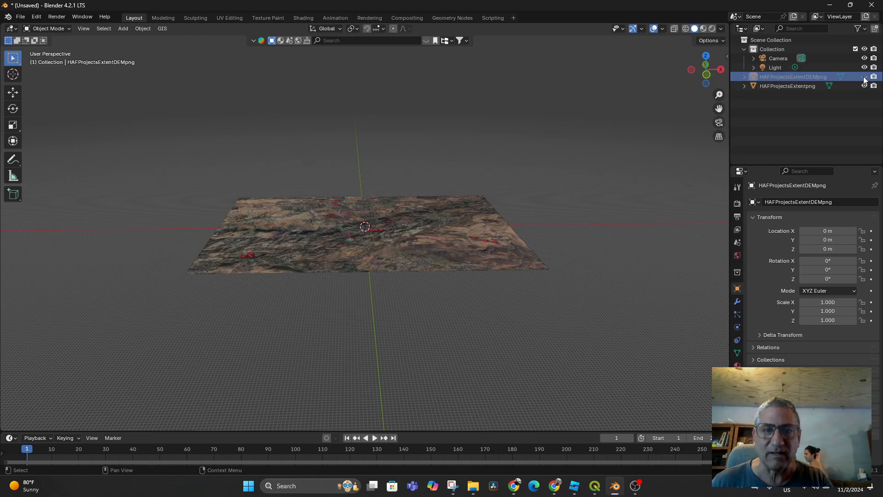
{"action": "left_click", "coordinate": [865, 76]}
{"action": "left_click", "coordinate": [865, 76]}
{"action": "left_click", "coordinate": [865, 76]}
{"action": "left_click", "coordinate": [864, 77]}
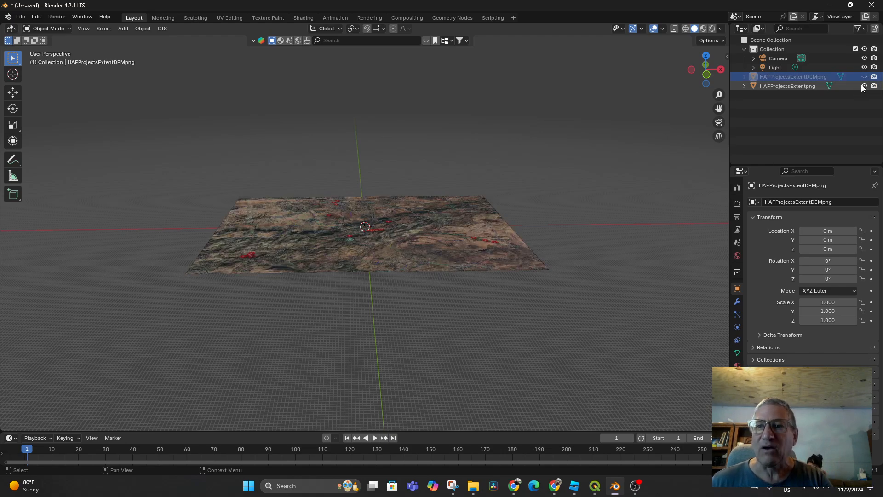
{"action": "left_click", "coordinate": [865, 76]}
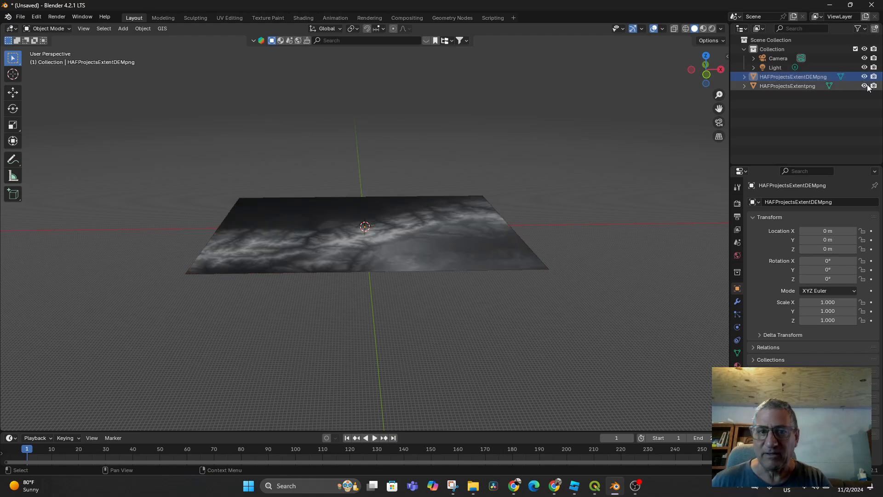
{"action": "left_click", "coordinate": [864, 86]}
{"action": "left_click", "coordinate": [865, 85]}
{"action": "left_click", "coordinate": [865, 76]}
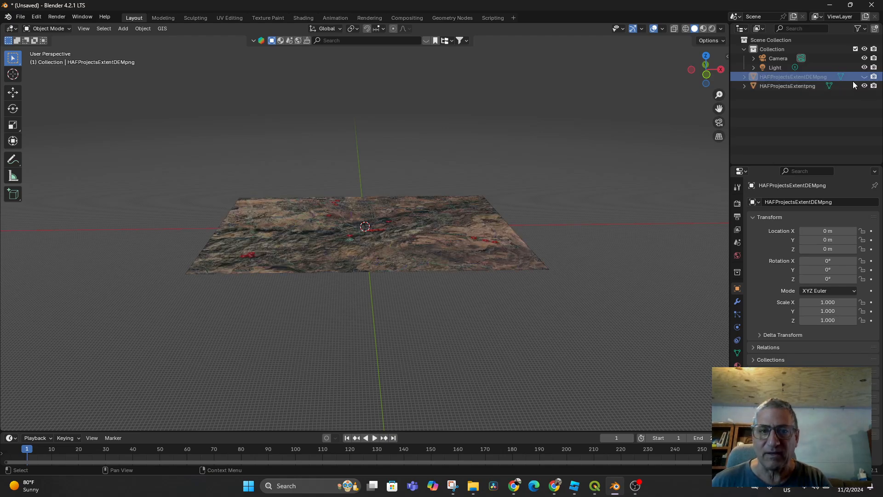
Step: Select the satellite map plane and open its modifier settings
{"action": "middle_click_drag", "start_coordinate": [483, 257], "coordinate": [434, 274]}
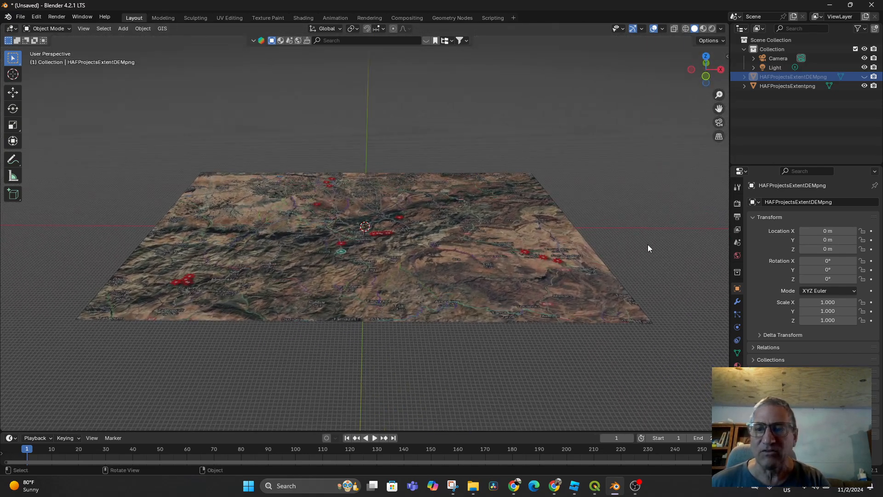
{"action": "left_click", "coordinate": [424, 268]}
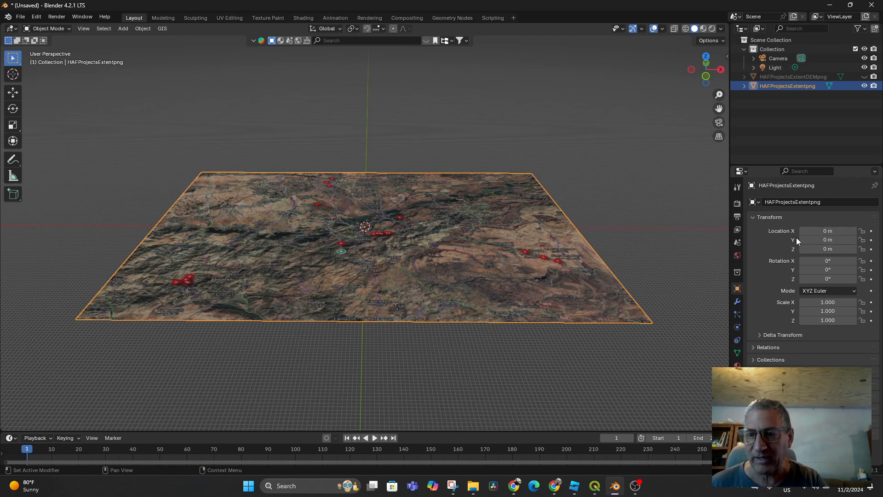
{"action": "left_click", "coordinate": [738, 302]}
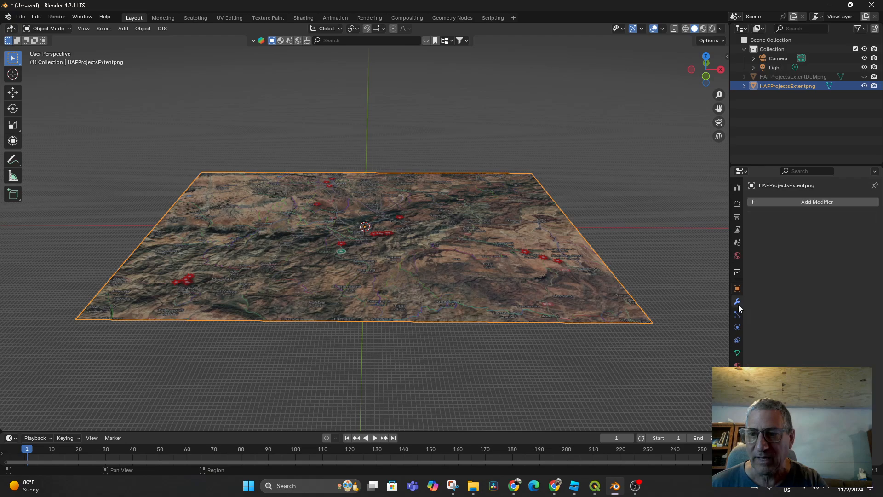
{"action": "left_click", "coordinate": [788, 203]}
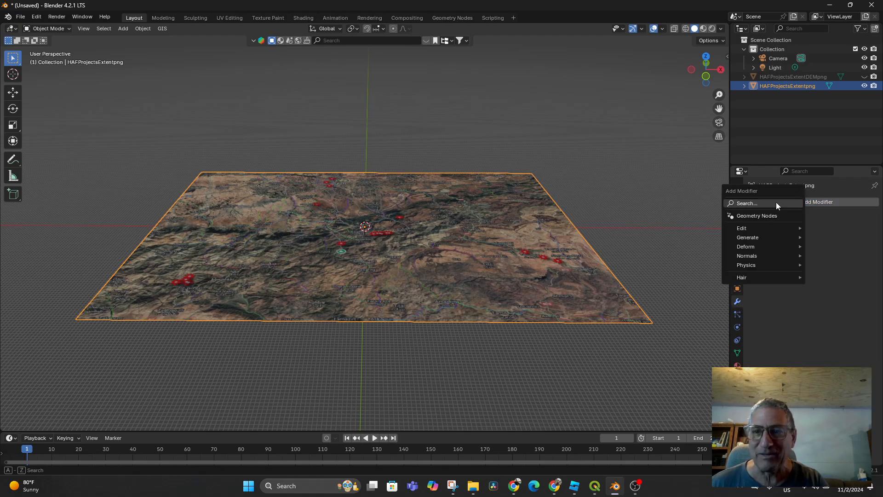
{"action": "left_click", "coordinate": [774, 206]}
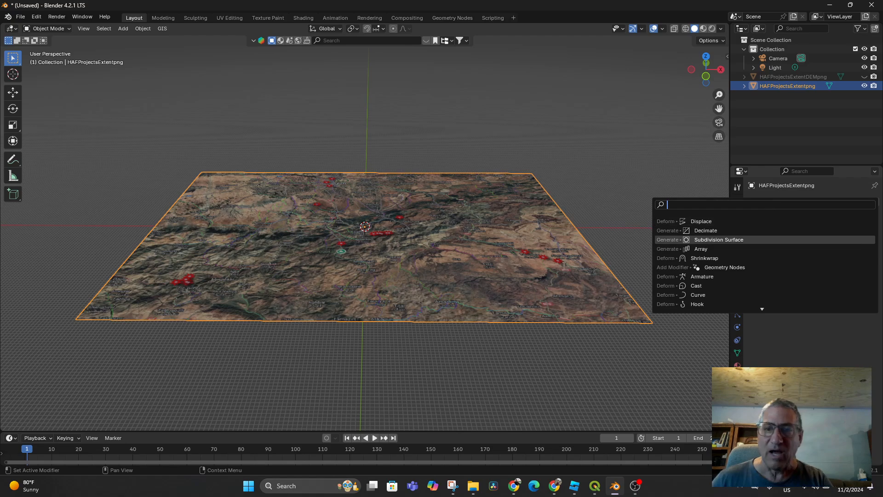
{"action": "scroll", "coordinate": [362, 236], "scroll_direction": "up", "scroll_amount": 2}
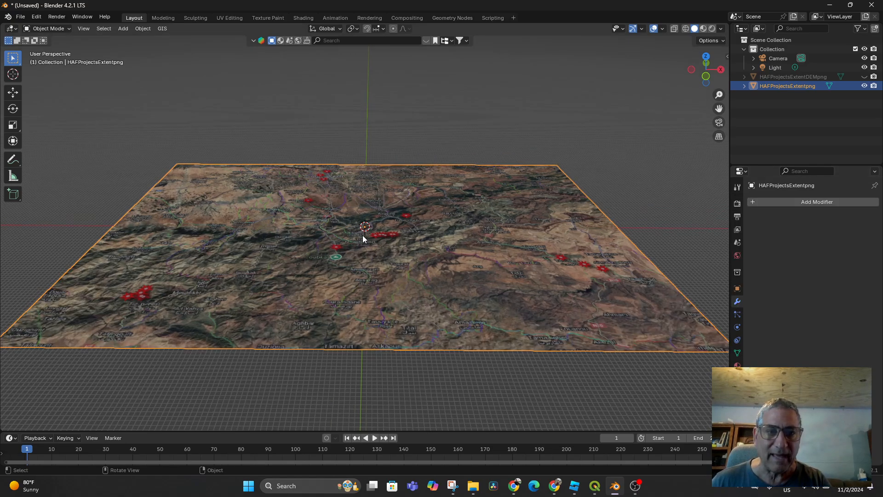
Step: Enter Edit Mode on the satellite plane, select all its geometry and subdivide it seven times
{"action": "left_click", "coordinate": [44, 30]}
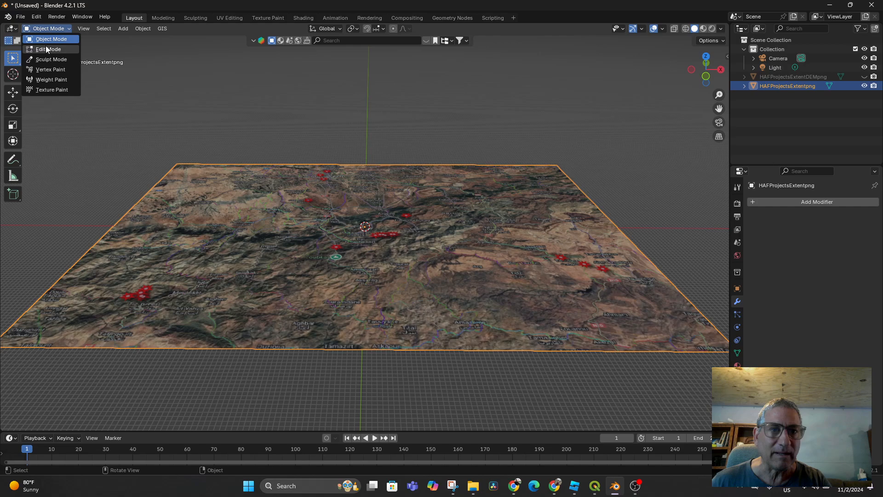
{"action": "left_click", "coordinate": [47, 49]}
{"action": "key", "text": "a"}
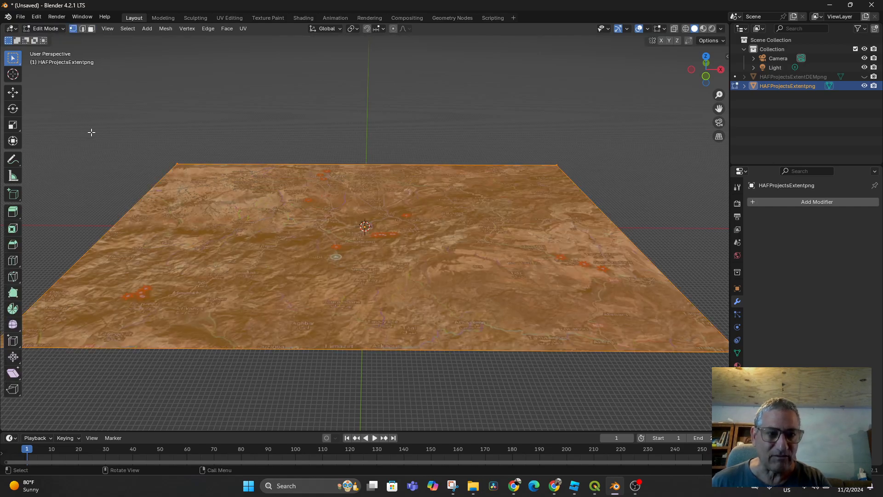
{"action": "right_click", "coordinate": [306, 224]}
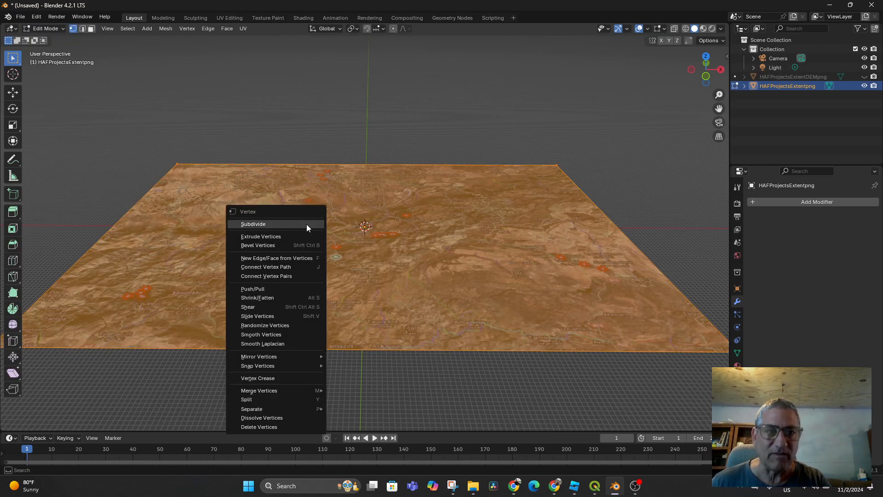
{"action": "left_click", "coordinate": [307, 224]}
{"action": "right_click", "coordinate": [306, 225]}
{"action": "left_click", "coordinate": [306, 224]}
{"action": "right_click", "coordinate": [306, 225]}
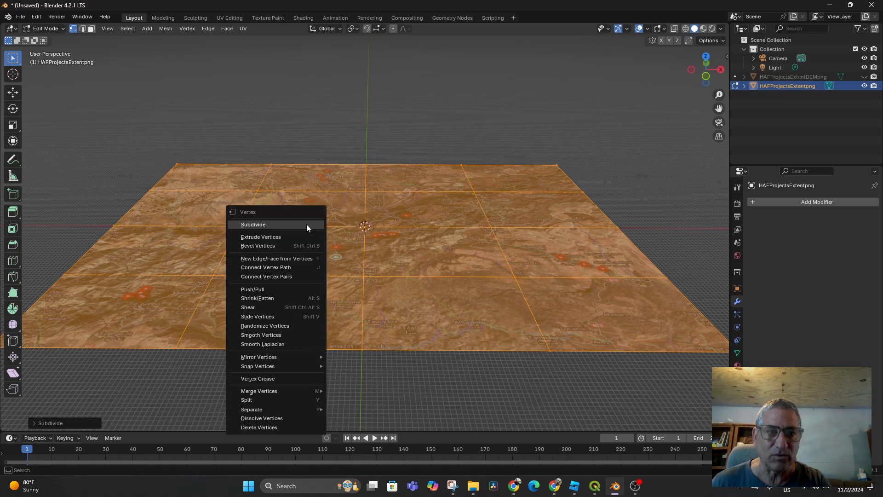
{"action": "left_click", "coordinate": [306, 225]}
{"action": "right_click", "coordinate": [307, 224]}
{"action": "left_click", "coordinate": [307, 225]}
{"action": "right_click", "coordinate": [307, 225]}
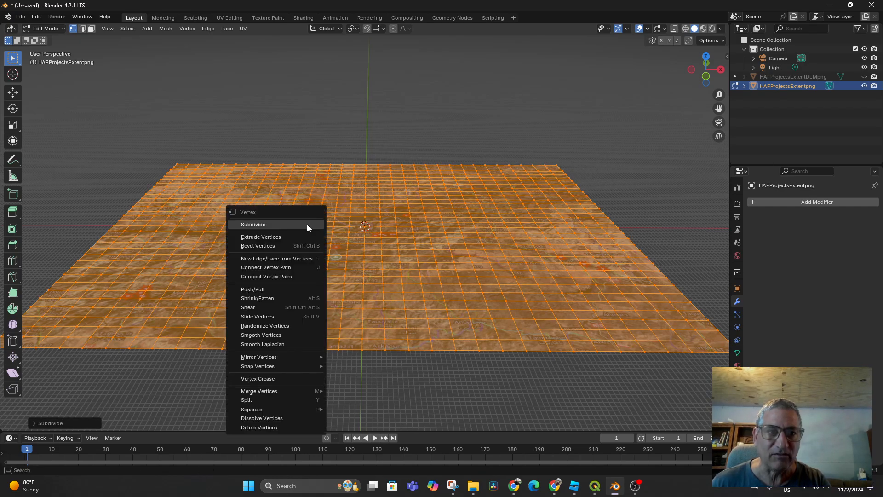
{"action": "left_click", "coordinate": [307, 224]}
{"action": "right_click", "coordinate": [308, 224]}
{"action": "left_click", "coordinate": [308, 224]}
{"action": "right_click", "coordinate": [307, 225]}
{"action": "left_click", "coordinate": [307, 224]}
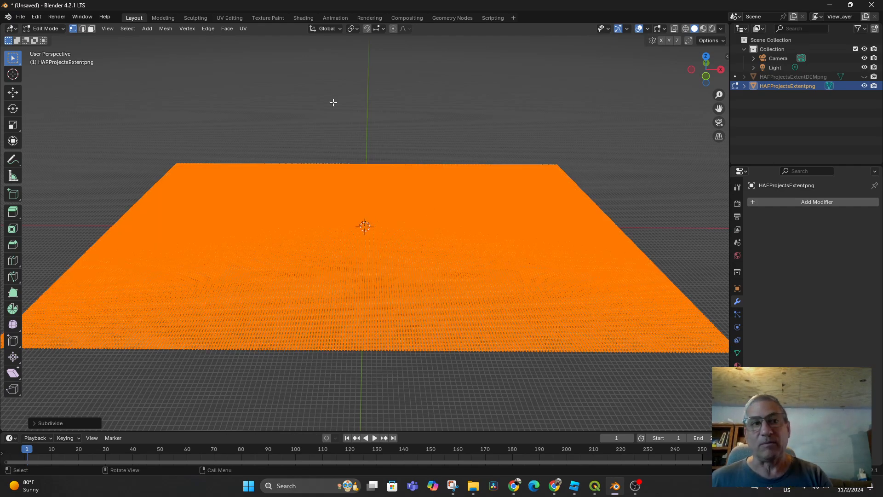
Step: Return to Object Mode and check the subdivided plane in wireframe display before restoring solid shading
{"action": "left_click", "coordinate": [54, 26]}
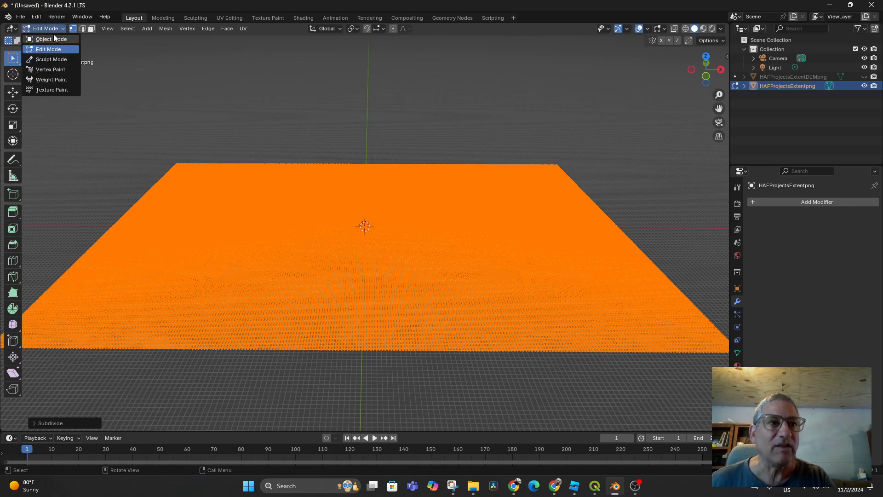
{"action": "left_click", "coordinate": [53, 39]}
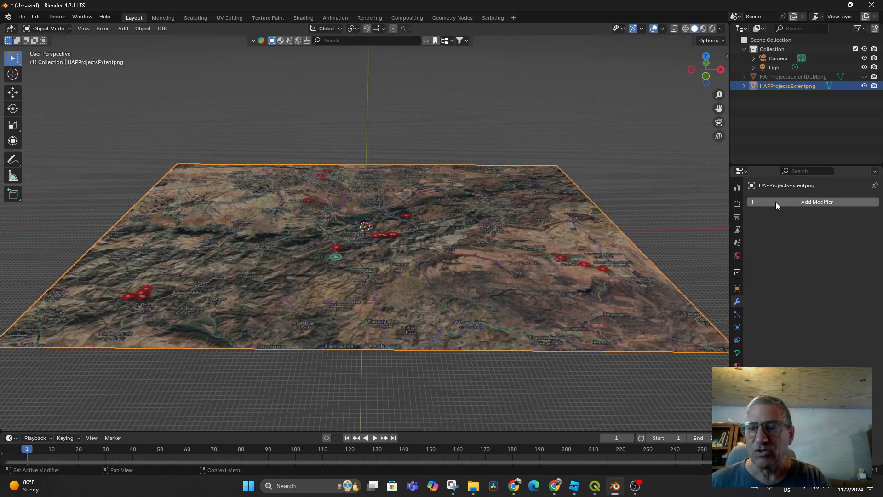
{"action": "left_click", "coordinate": [688, 29]}
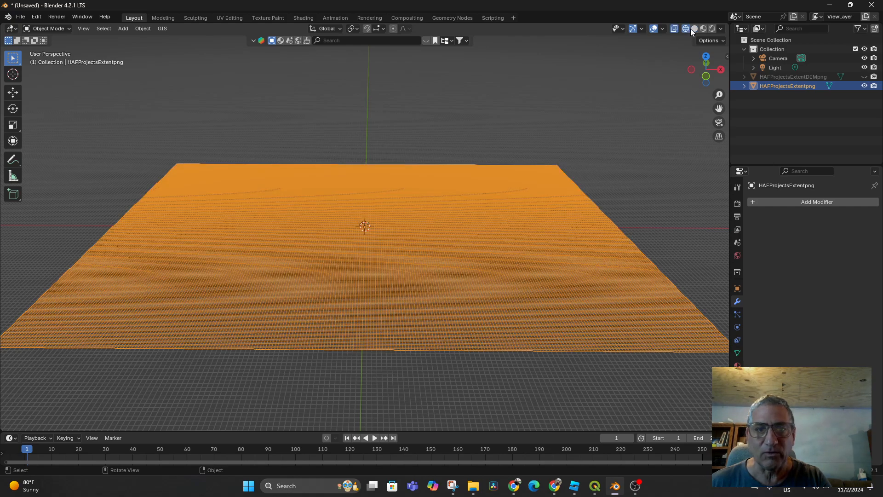
{"action": "left_click", "coordinate": [695, 29]}
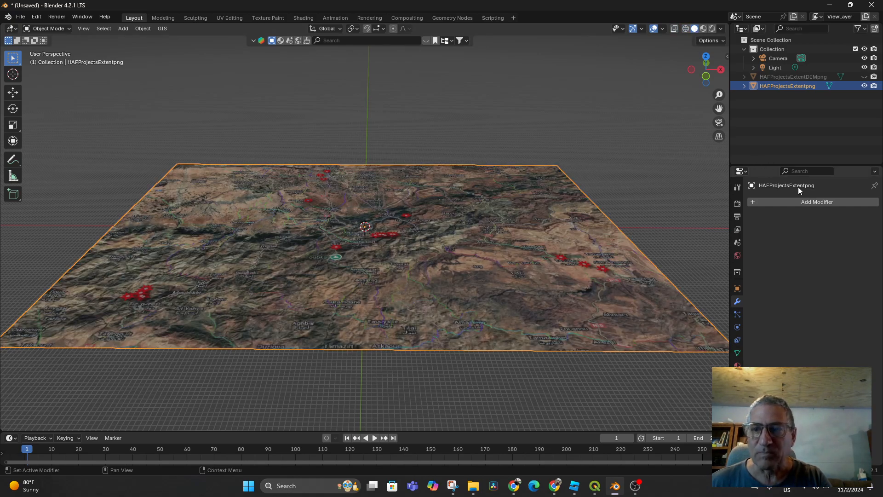
Step: Add a Displace modifier to the satellite plane and create a new texture for it
{"action": "left_click", "coordinate": [791, 203]}
{"action": "type", "text": "di"}
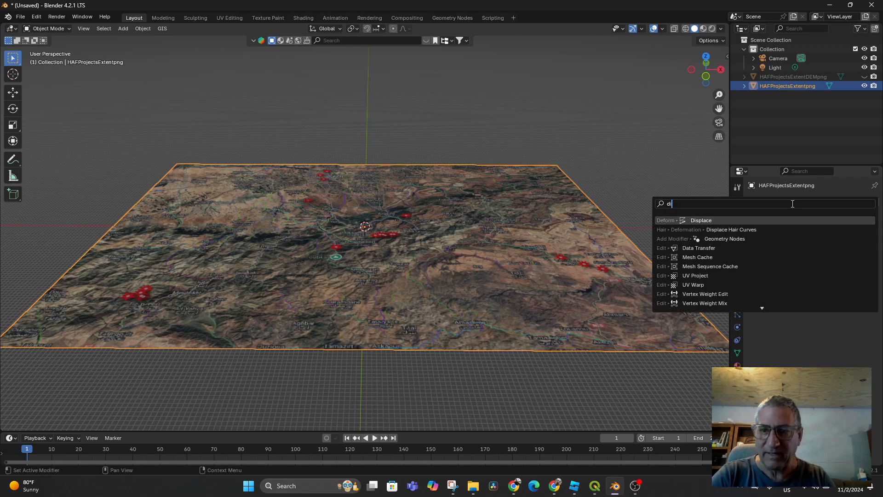
{"action": "key", "text": "Return"}
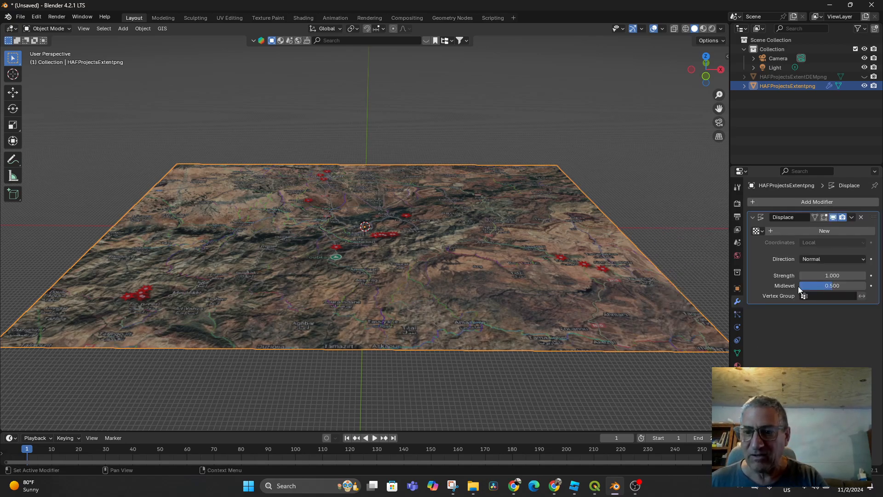
{"action": "left_click", "coordinate": [824, 231]}
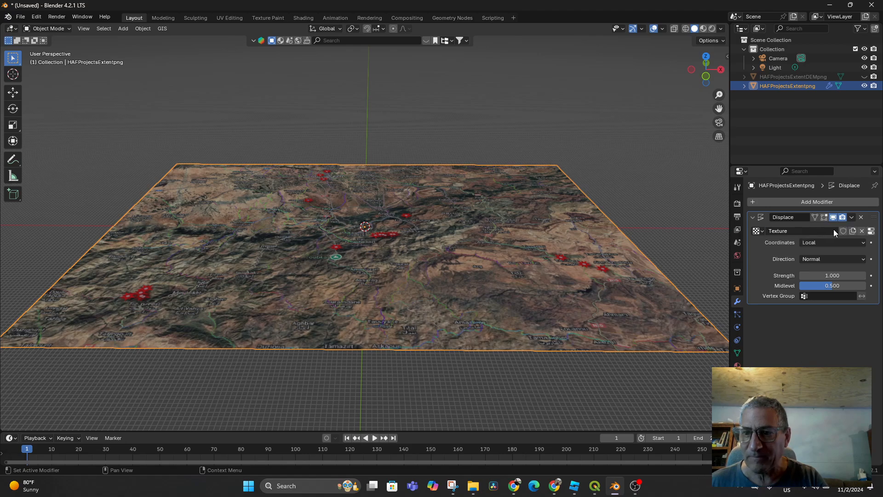
Step: Rename the Displace modifier's texture as HAFProjectExtentDEM
{"action": "double_click", "coordinate": [791, 230]}
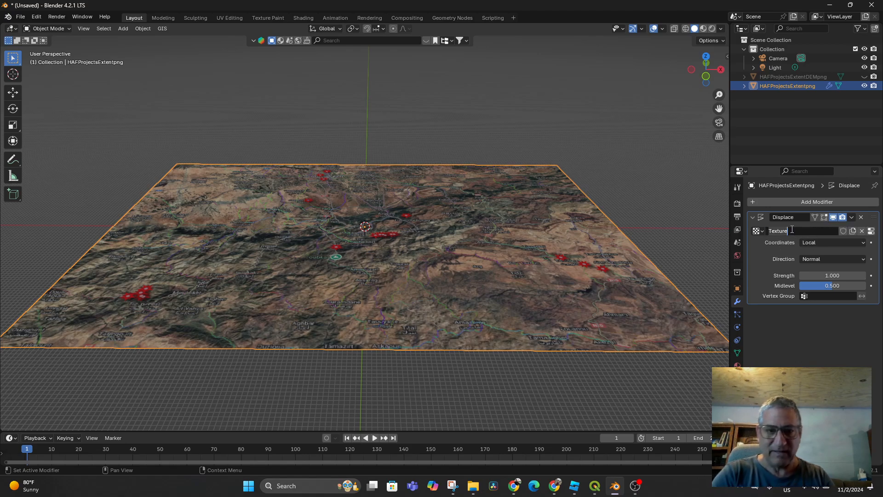
{"action": "type", "text": "HA"}
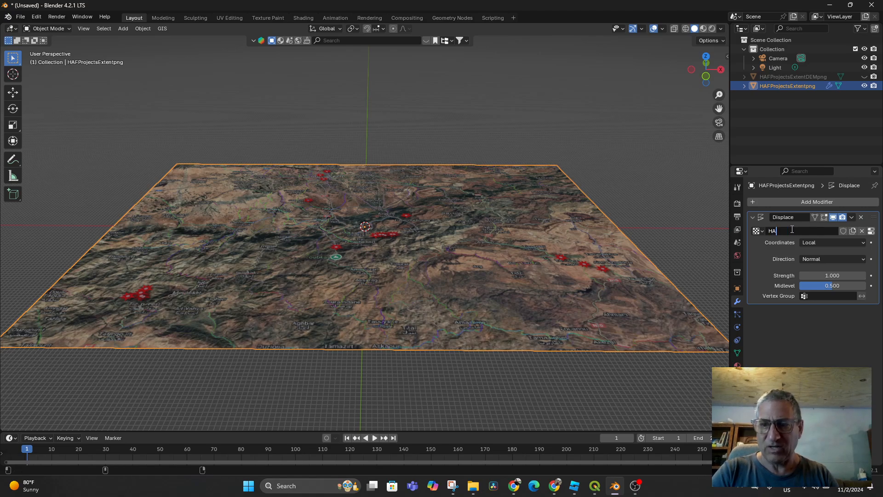
{"action": "type", "text": "FProject"}
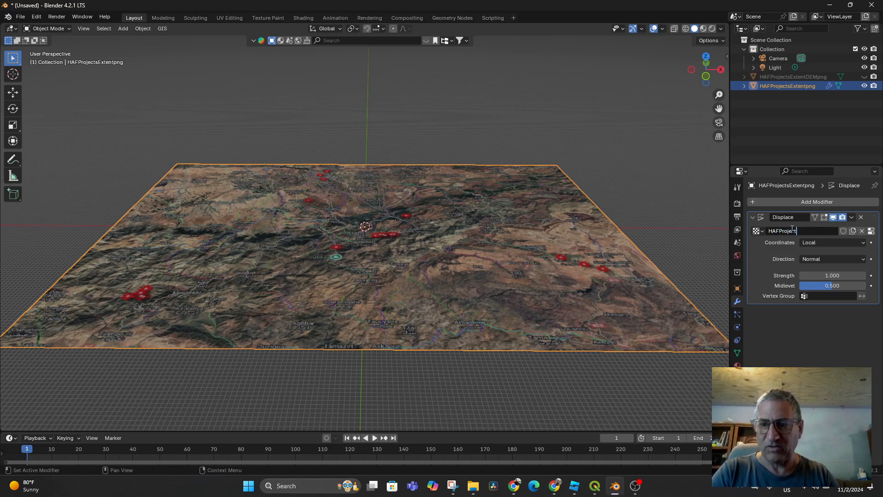
{"action": "type", "text": "Extent"}
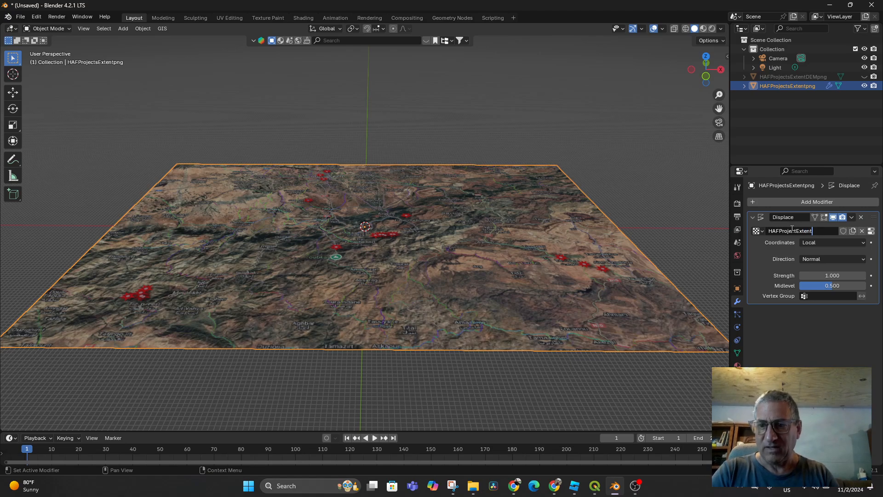
{"action": "type", "text": "DEM"}
{"action": "key", "text": "Return"}
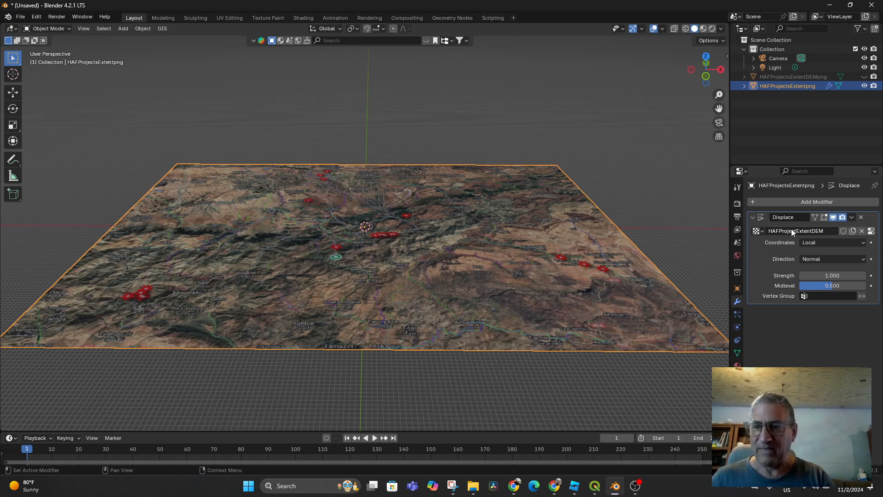
Step: Load HAFProjectsExtentDEMpng.png from the HAF Project Site Photos folder as the image of the displacement texture
{"action": "left_click", "coordinate": [871, 231]}
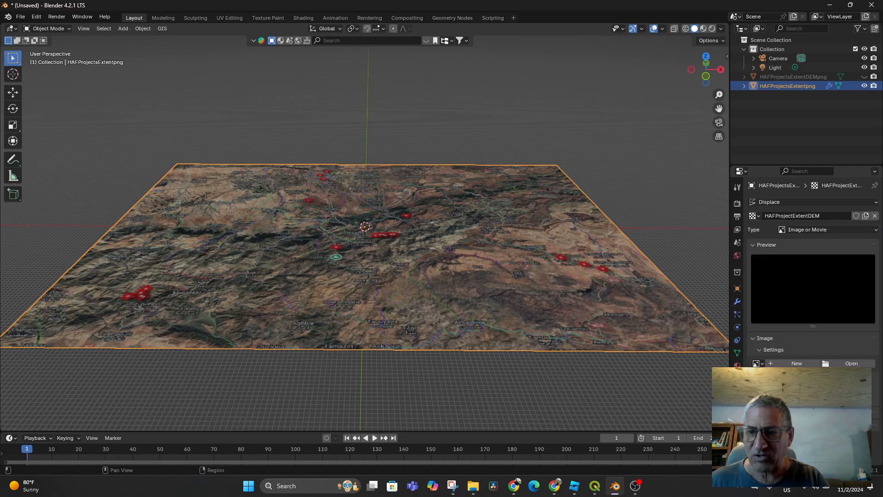
{"action": "left_click", "coordinate": [846, 363]}
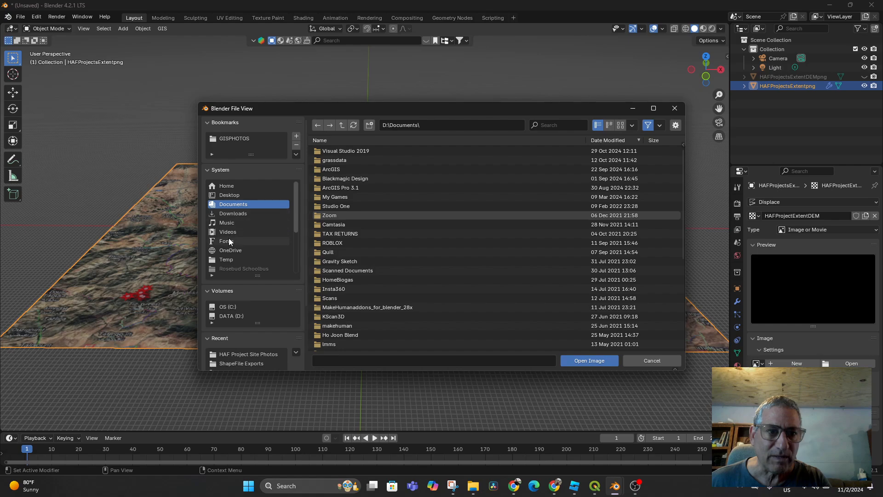
{"action": "scroll", "coordinate": [250, 331], "scroll_direction": "down", "scroll_amount": 1}
{"action": "left_click", "coordinate": [251, 334]}
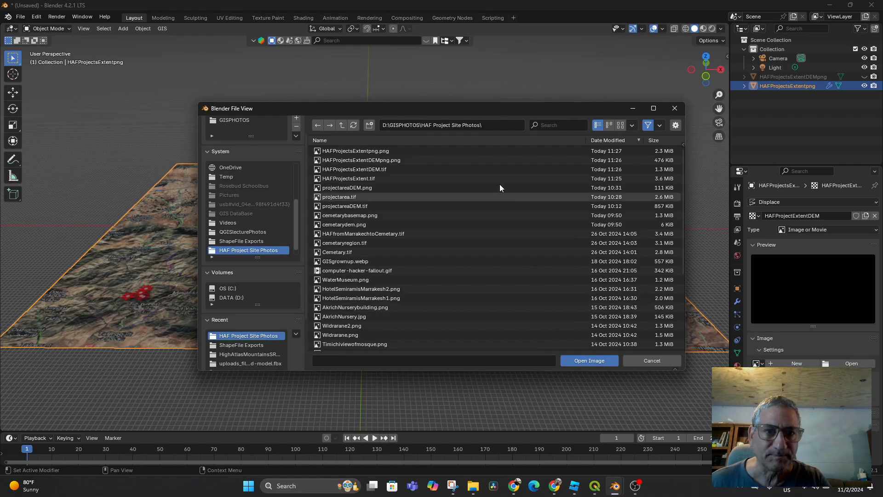
{"action": "left_click", "coordinate": [355, 161]}
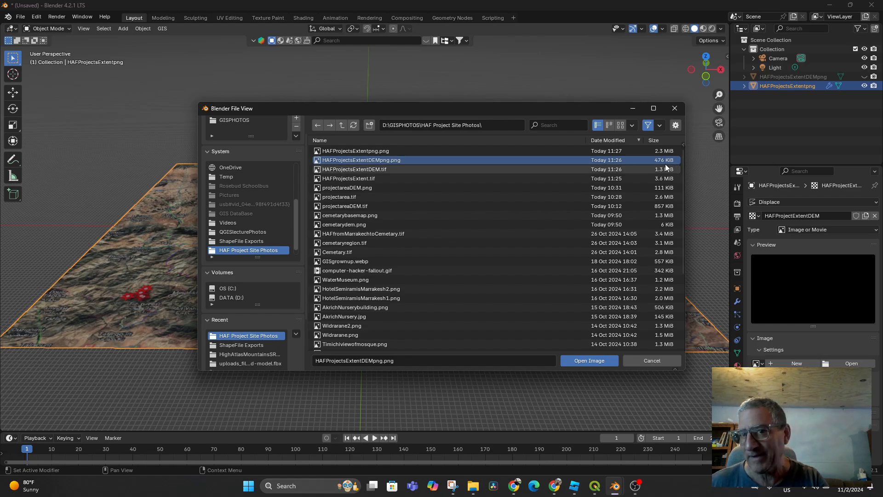
{"action": "left_click", "coordinate": [596, 362]}
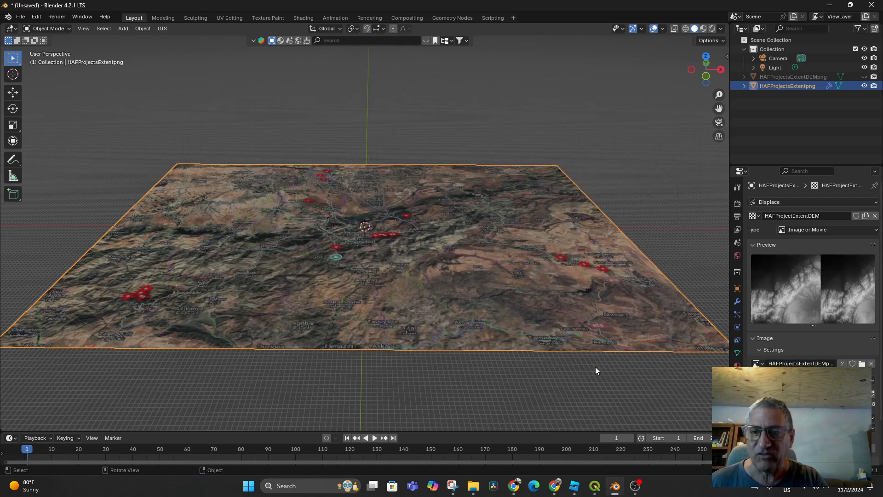
{"action": "scroll", "coordinate": [814, 303], "scroll_direction": "down", "scroll_amount": 1}
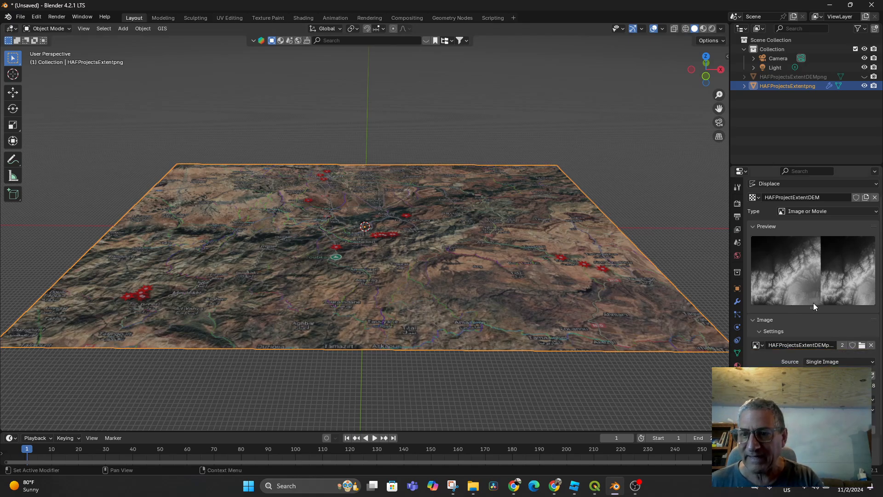
Step: Try Displace strengths of 40.9 and 21.5 on the satellite plane
{"action": "left_click", "coordinate": [737, 302]}
{"action": "mouse_move", "coordinate": [831, 275]}
{"action": "left_mouse_down"}
{"action": "mouse_move", "coordinate": [863, 276]}
{"action": "mouse_move", "coordinate": [819, 276]}
{"action": "mouse_move", "coordinate": [846, 276]}
{"action": "left_mouse_up"}
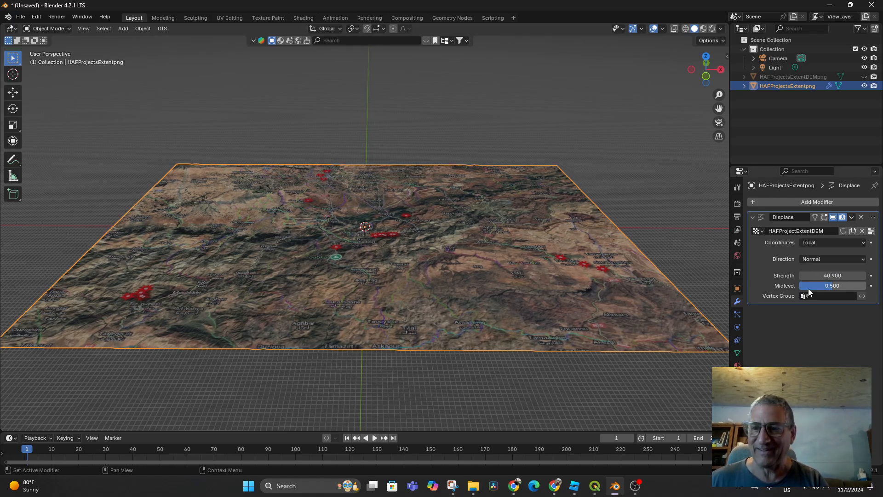
{"action": "middle_click_drag", "start_coordinate": [462, 325], "coordinate": [474, 300]}
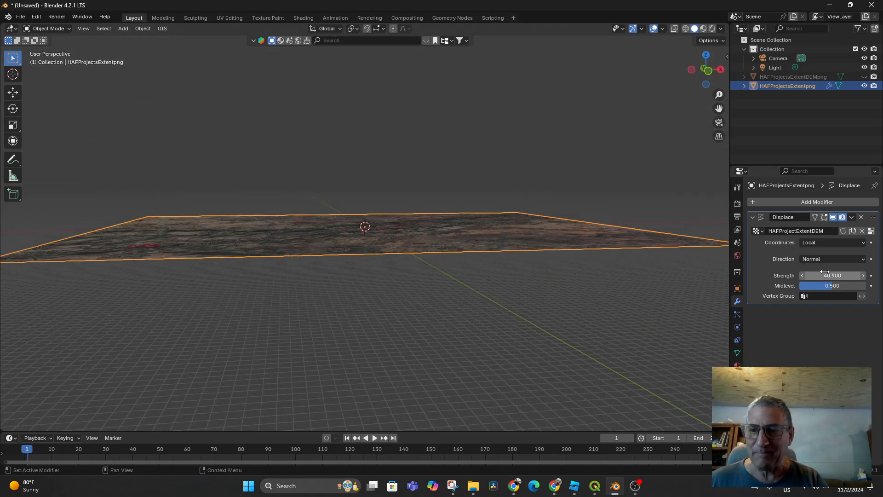
{"action": "mouse_move", "coordinate": [814, 276]}
{"action": "left_mouse_down"}
{"action": "mouse_move", "coordinate": [827, 275]}
{"action": "mouse_move", "coordinate": [819, 276]}
{"action": "left_mouse_up"}
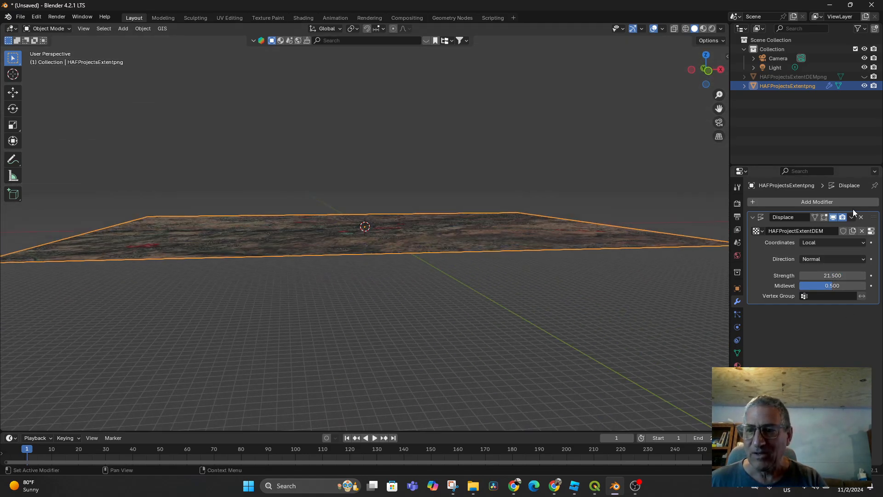
Step: Remove the Displace modifier from the satellite plane
{"action": "left_click", "coordinate": [862, 217]}
{"action": "left_click", "coordinate": [510, 299]}
{"action": "middle_click_drag", "start_coordinate": [510, 299], "coordinate": [429, 286]}
{"action": "scroll", "coordinate": [428, 285], "scroll_direction": "down", "scroll_amount": 3}
{"action": "left_click", "coordinate": [440, 263]}
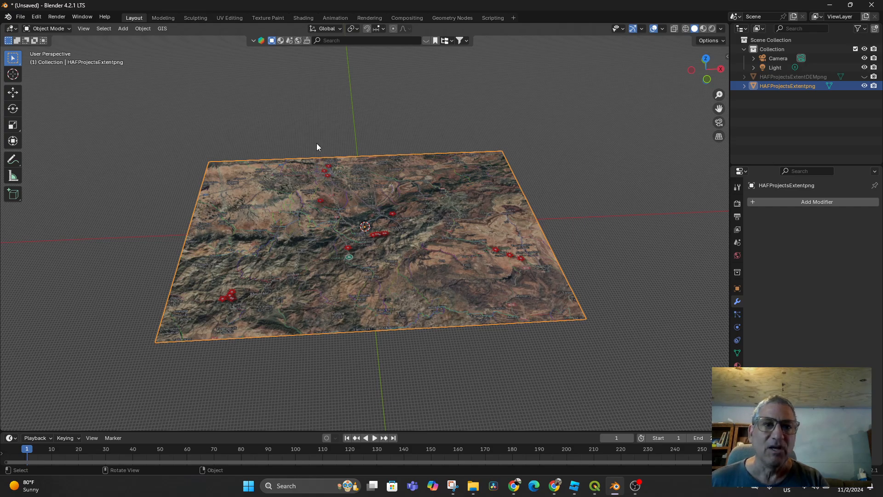
{"action": "middle_click_drag", "start_coordinate": [314, 250], "coordinate": [404, 262]}
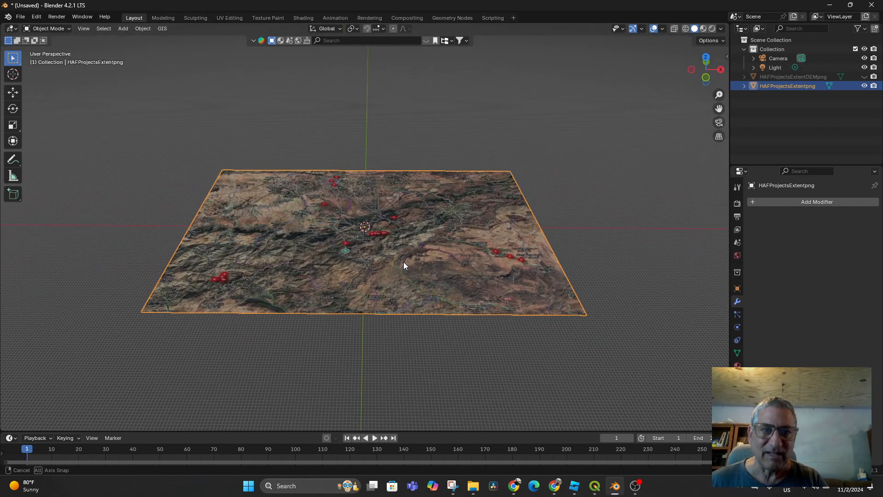
Step: Inspect the satellite plane's subdivision in wireframe display and restore solid shading
{"action": "left_click", "coordinate": [686, 27]}
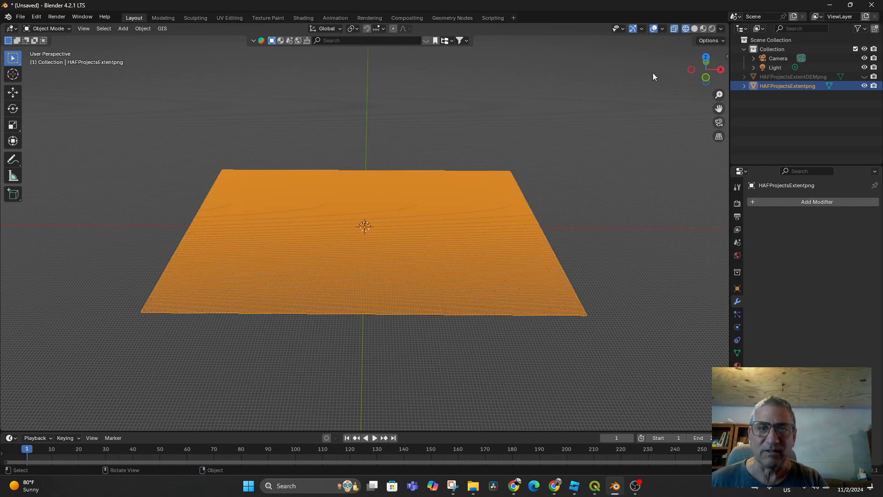
{"action": "left_click", "coordinate": [695, 28]}
{"action": "mouse_move", "coordinate": [449, 230]}
{"action": "middle_mouse_down"}
{"action": "mouse_move", "coordinate": [519, 216]}
{"action": "mouse_move", "coordinate": [517, 275]}
{"action": "middle_mouse_up"}
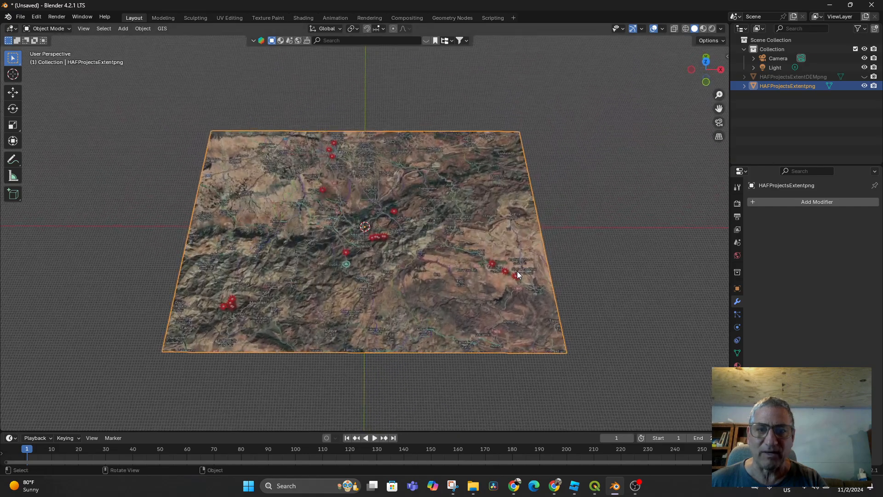
{"action": "scroll", "coordinate": [506, 276], "scroll_direction": "down", "scroll_amount": 5}
{"action": "middle_click_drag", "start_coordinate": [464, 278], "coordinate": [453, 300]}
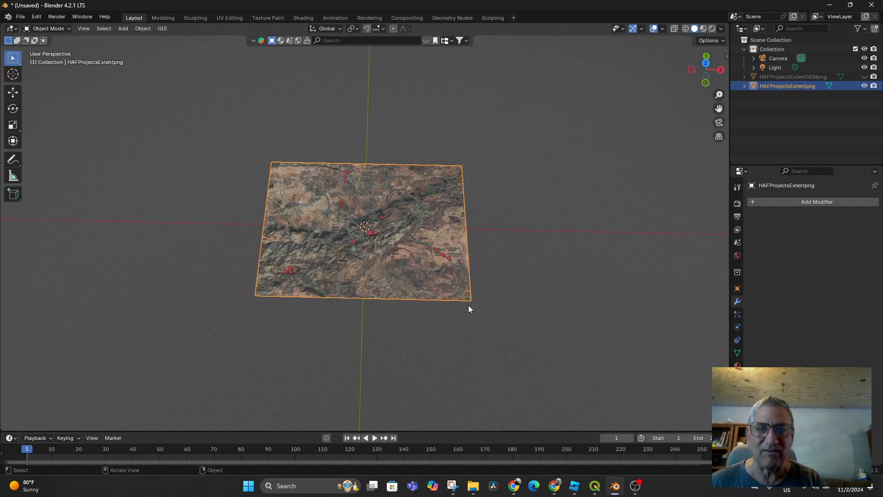
{"action": "scroll", "coordinate": [469, 308], "scroll_direction": "up", "scroll_amount": 2}
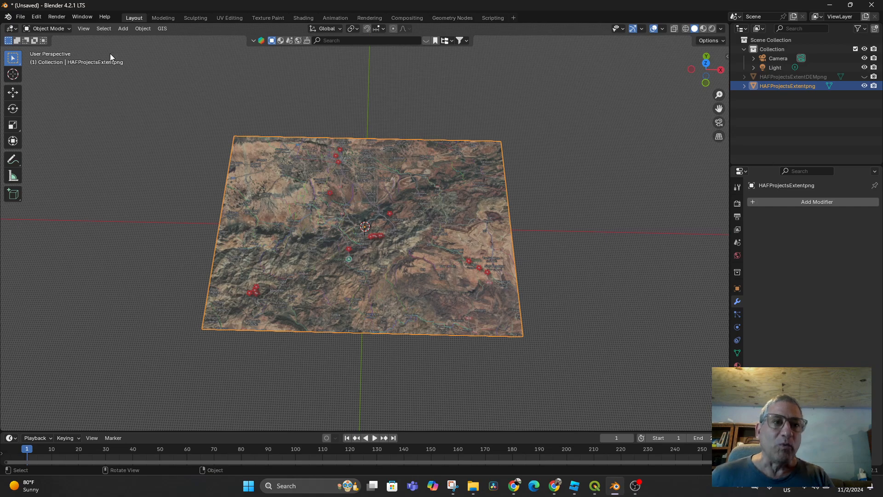
Step: Add a new mesh plane to the scene
{"action": "left_click", "coordinate": [117, 29]}
{"action": "mouse_move", "coordinate": [131, 35]}
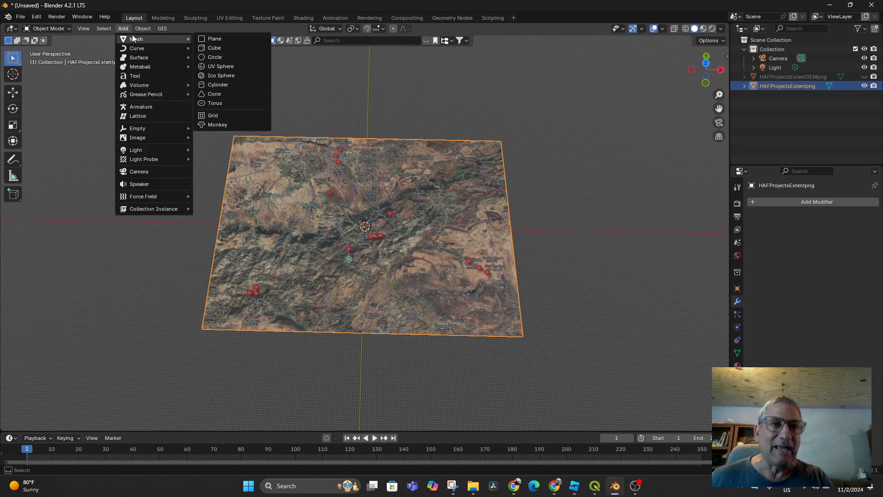
{"action": "left_click", "coordinate": [215, 37]}
Step: Scale the new plane up freehand in two passes to about 7.74 times its original size
{"action": "middle_click_drag", "start_coordinate": [550, 358], "coordinate": [564, 315]}
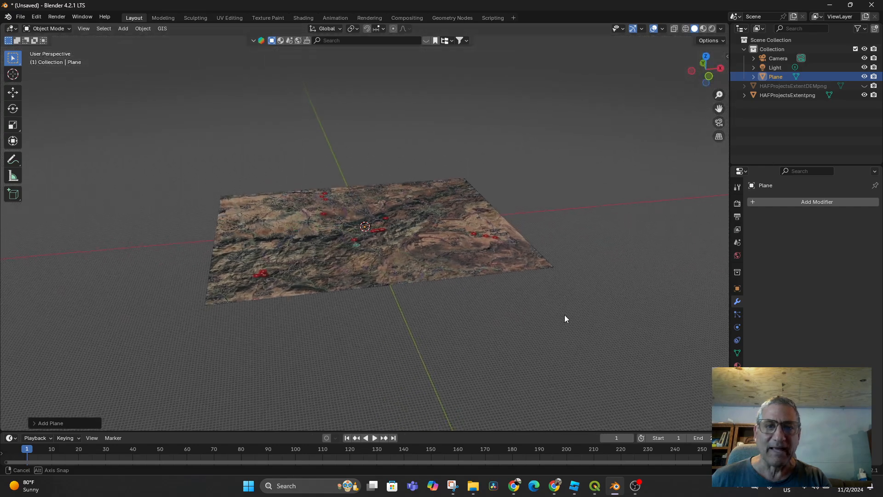
{"action": "scroll", "coordinate": [432, 321], "scroll_direction": "up", "scroll_amount": 4}
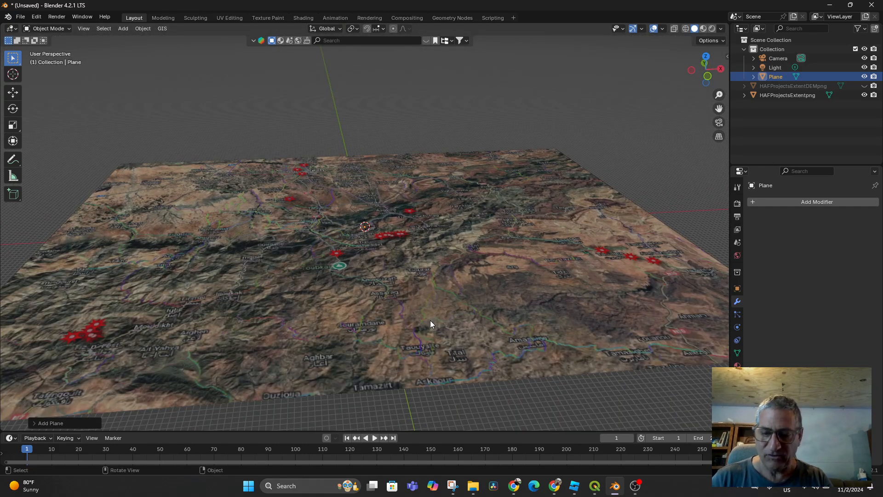
{"action": "scroll", "coordinate": [430, 324], "scroll_direction": "up", "scroll_amount": 5}
{"action": "scroll", "coordinate": [419, 305], "scroll_direction": "up", "scroll_amount": 8}
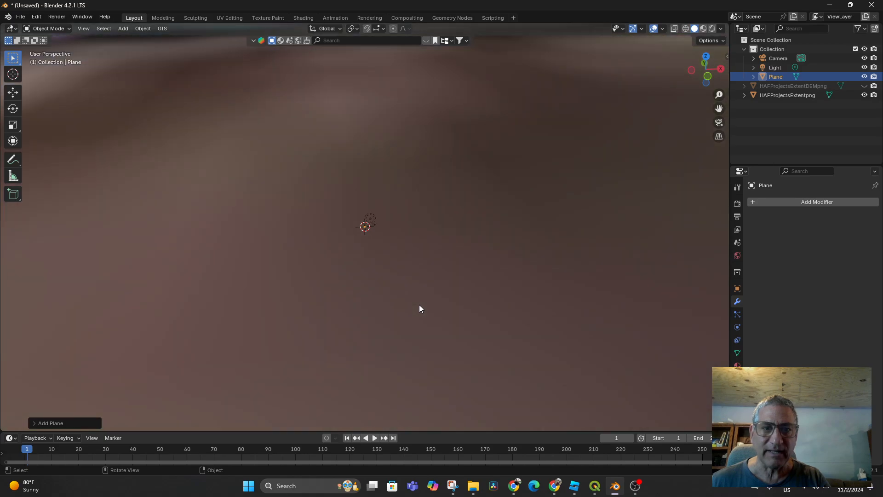
{"action": "key", "text": "s"}
{"action": "left_click", "coordinate": [709, 374]}
{"action": "scroll", "coordinate": [505, 325], "scroll_direction": "down", "scroll_amount": 7}
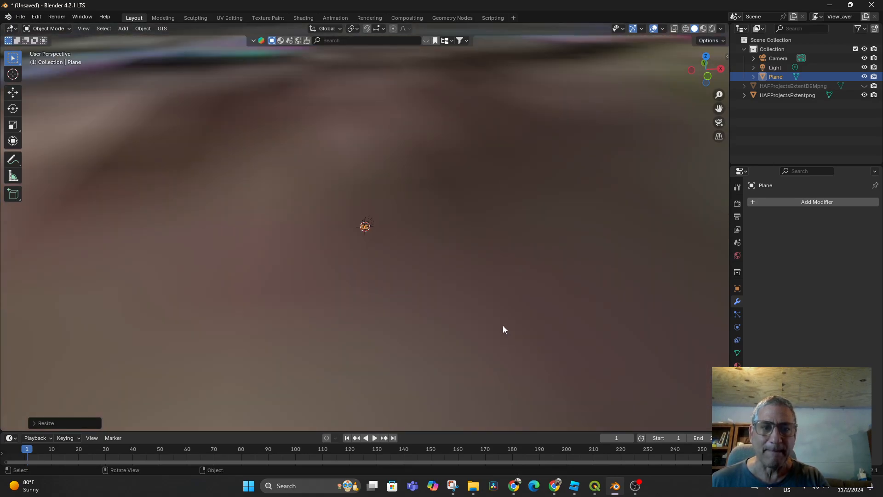
{"action": "key", "text": "s"}
{"action": "left_click", "coordinate": [701, 402]}
{"action": "scroll", "coordinate": [507, 321], "scroll_direction": "down", "scroll_amount": 6}
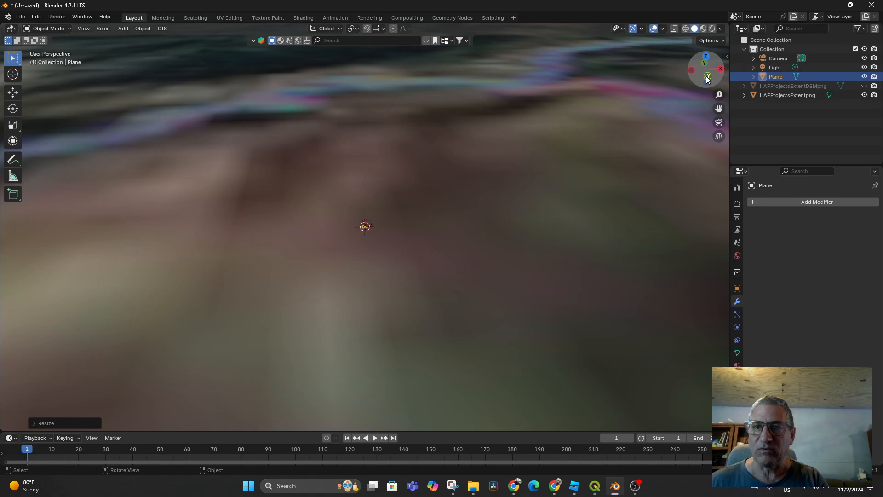
Step: Show the new plane's transform values and adjust its scale to X 8.55, Y 9.28 and Z 8.4
{"action": "left_click", "coordinate": [728, 57]}
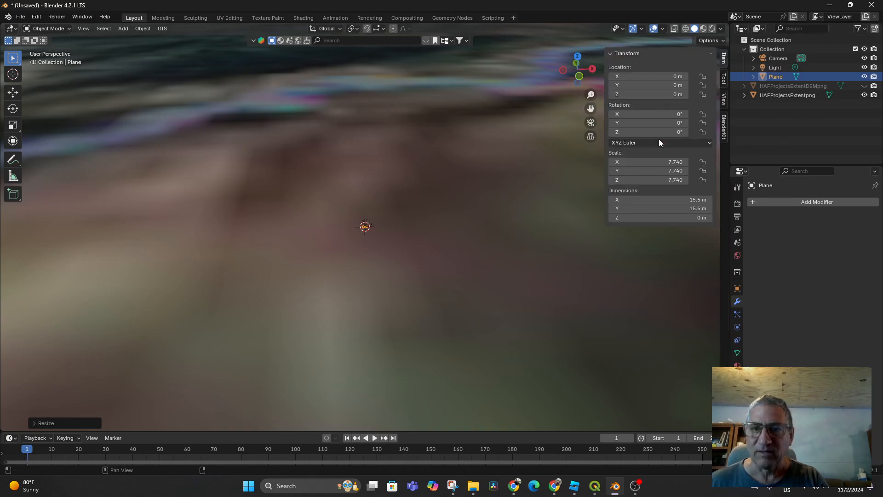
{"action": "left_click_drag", "start_coordinate": [656, 163], "coordinate": [695, 174]}
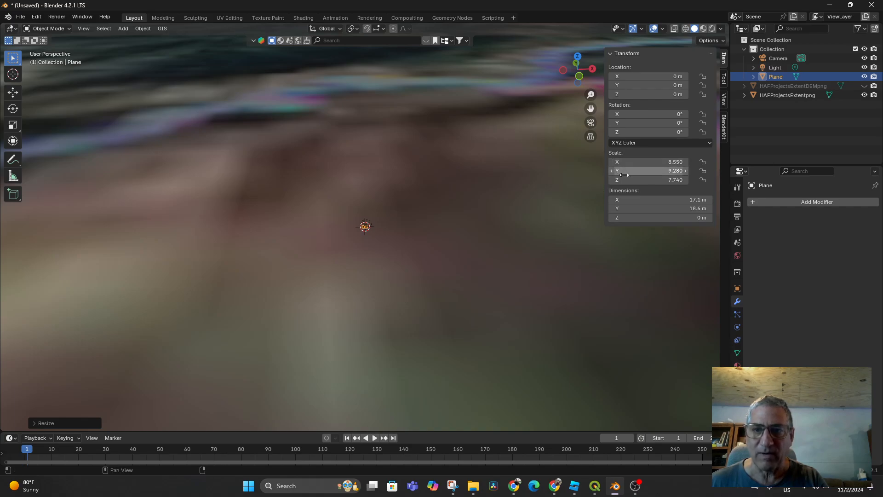
{"action": "left_click_drag", "start_coordinate": [624, 180], "coordinate": [626, 180]}
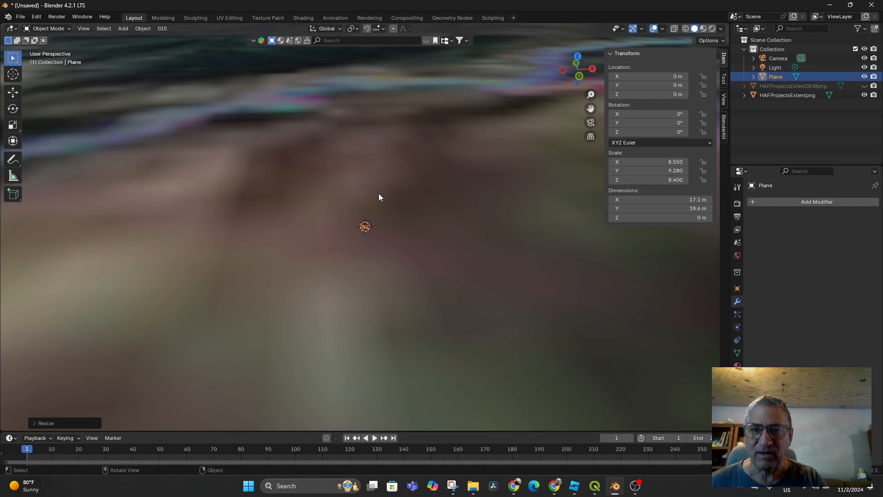
Step: Set the new plane's scale to 100 in X, 100 in Y and 0 in Z
{"action": "left_click", "coordinate": [661, 162]}
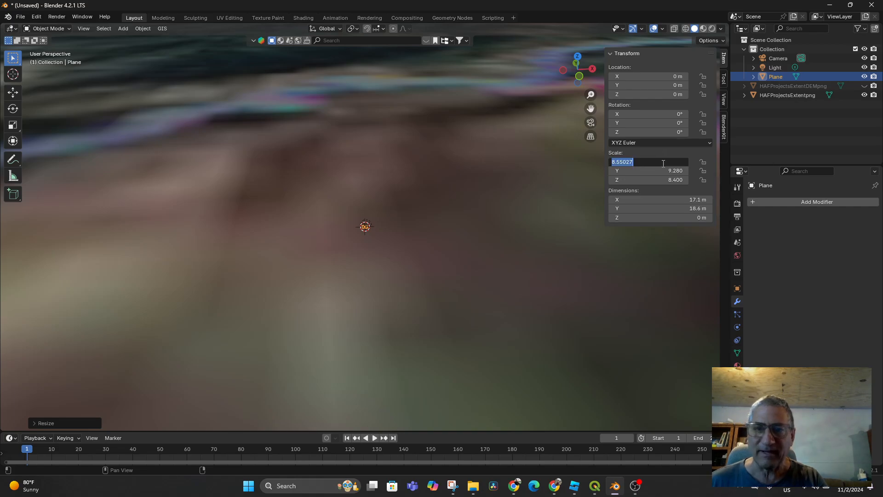
{"action": "type", "text": "100"}
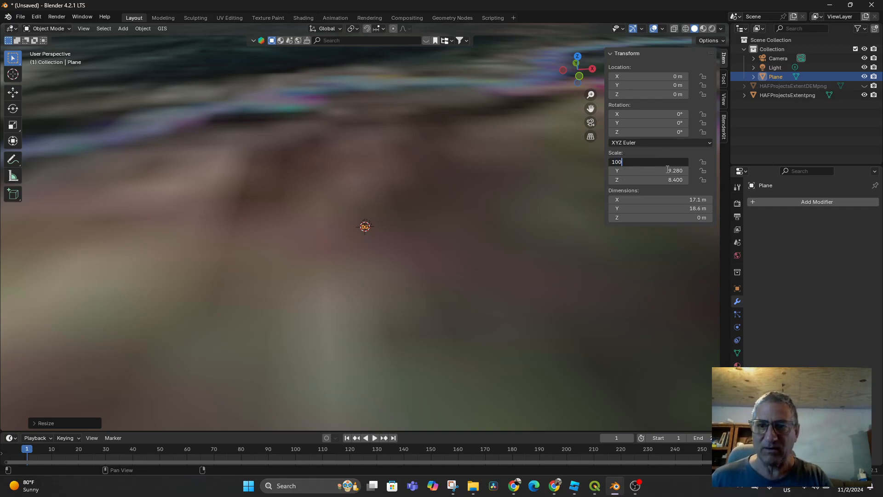
{"action": "key", "text": "Return"}
{"action": "left_click", "coordinate": [672, 172]}
{"action": "type", "text": "100"}
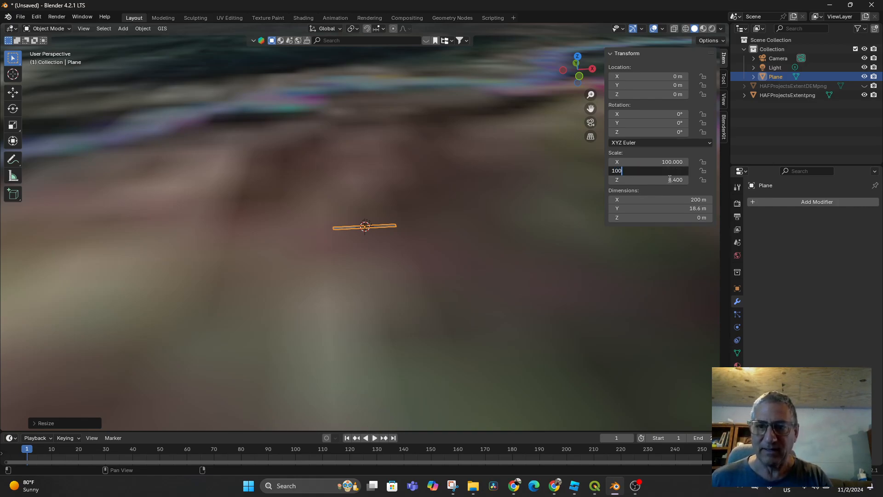
{"action": "key", "text": "Return"}
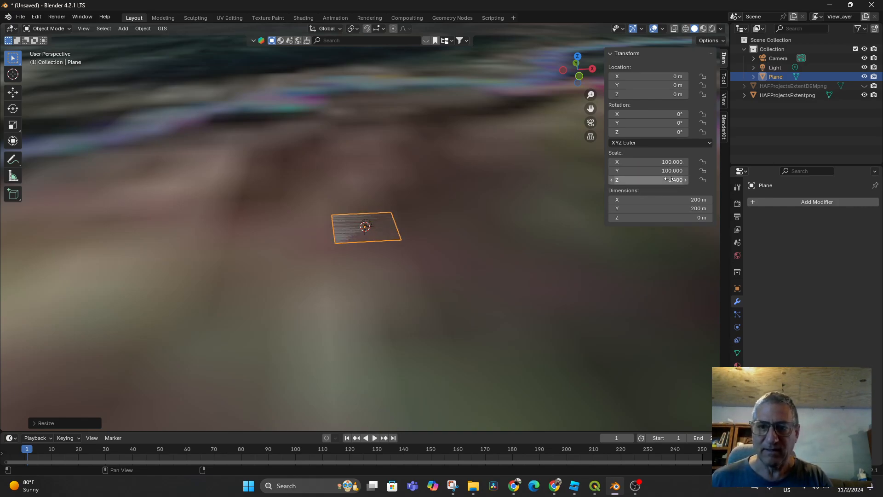
{"action": "left_click", "coordinate": [670, 179]}
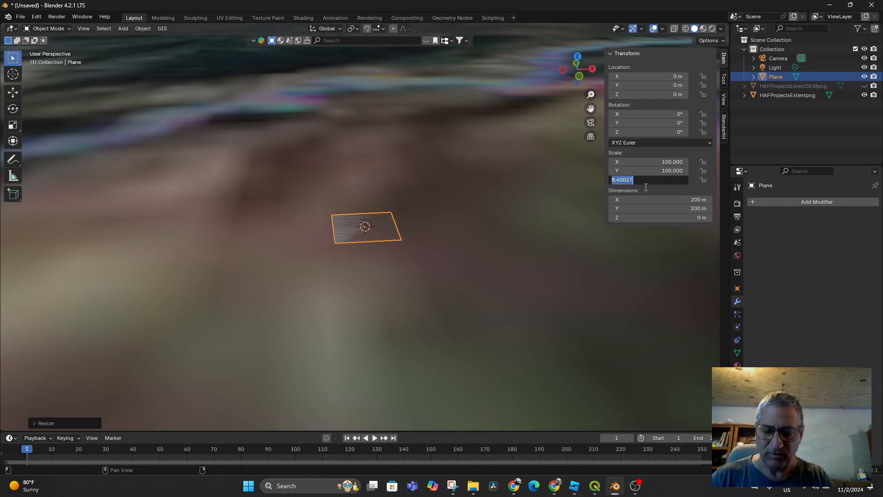
{"action": "type", "text": "0"}
{"action": "key", "text": "Return"}
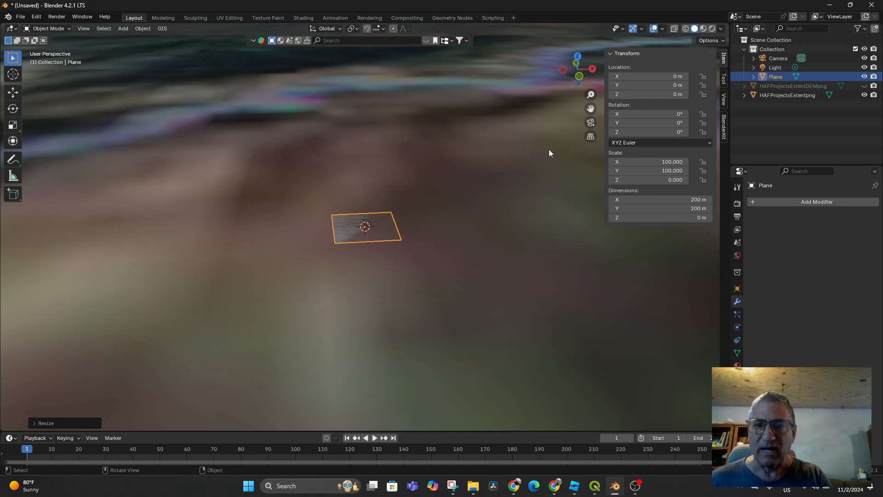
Step: Scale the new plane up uniformly freehand to about 138472 m wide, roughly covering the satellite image
{"action": "middle_click_drag", "start_coordinate": [462, 212], "coordinate": [444, 205]}
{"action": "scroll", "coordinate": [444, 205], "scroll_direction": "down", "scroll_amount": 20}
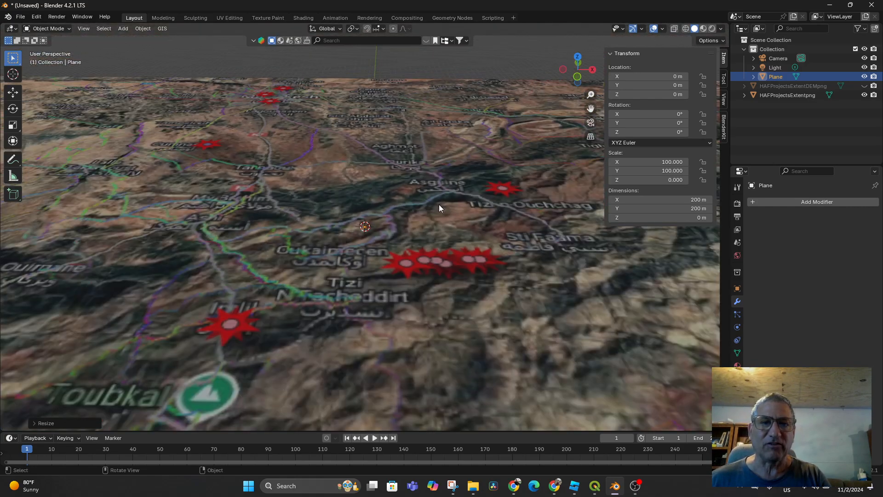
{"action": "scroll", "coordinate": [440, 206], "scroll_direction": "down", "scroll_amount": 6}
{"action": "key", "text": "s"}
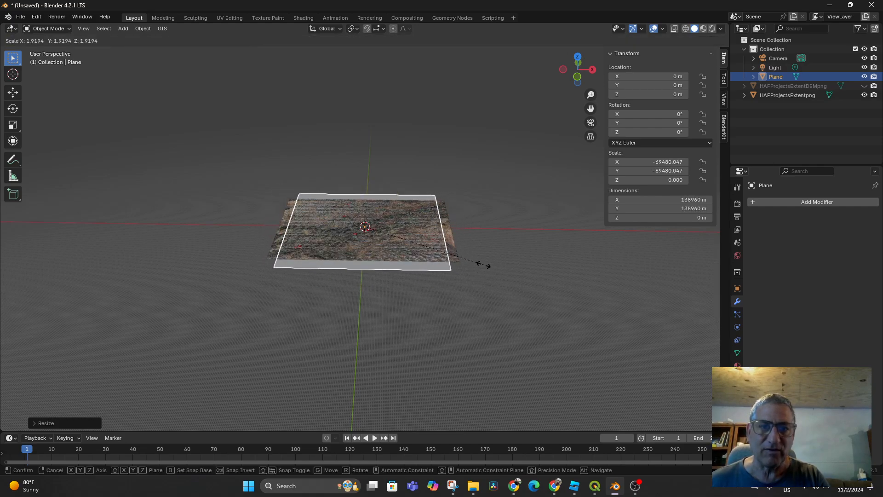
{"action": "left_click", "coordinate": [322, 276]}
Step: Scale the plane along Y to about 110346 m and along X to about 153423 m to match the satellite image's outline
{"action": "key", "text": "s"}
{"action": "key", "text": "y"}
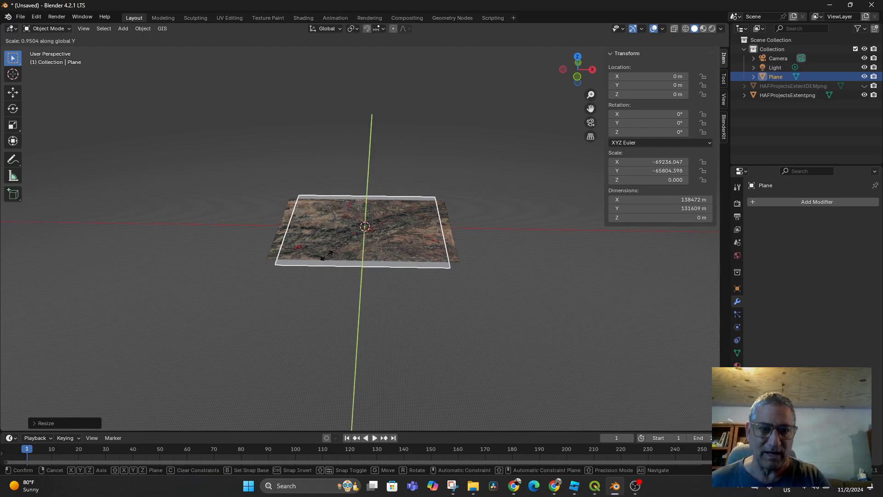
{"action": "left_click", "coordinate": [331, 248]}
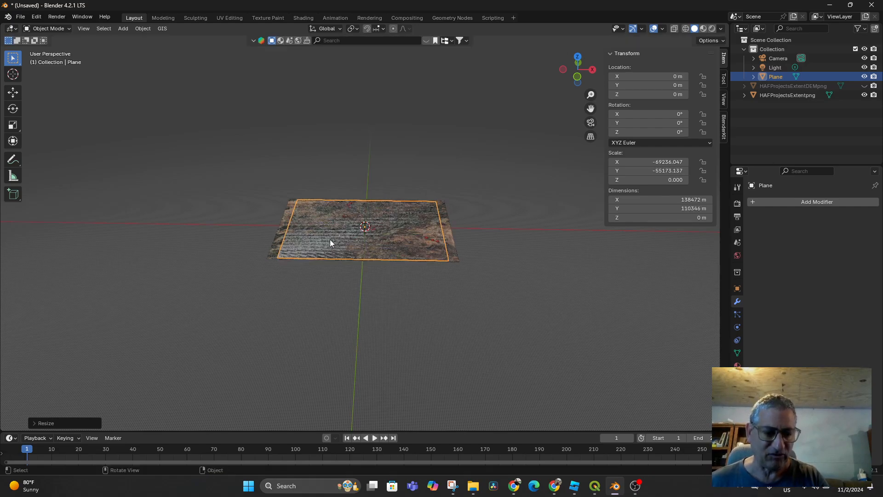
{"action": "key", "text": "s"}
{"action": "key", "text": "x"}
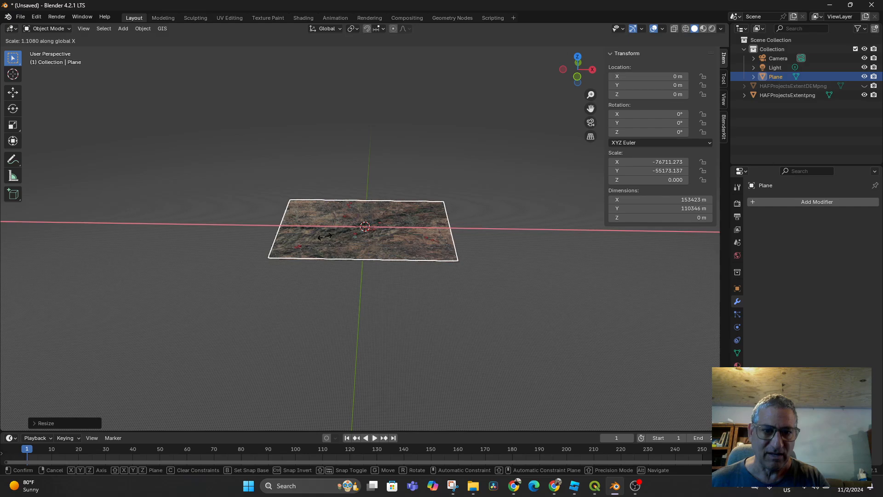
{"action": "left_click", "coordinate": [326, 237]}
{"action": "middle_click_drag", "start_coordinate": [325, 237], "coordinate": [477, 229]}
{"action": "key", "text": "g"}
{"action": "key", "text": "z"}
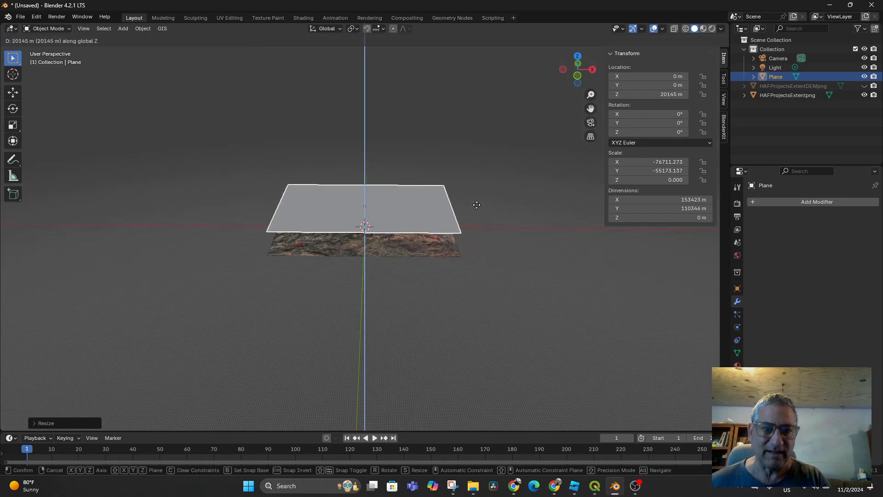
{"action": "key", "text": "Escape"}
{"action": "key", "text": "g"}
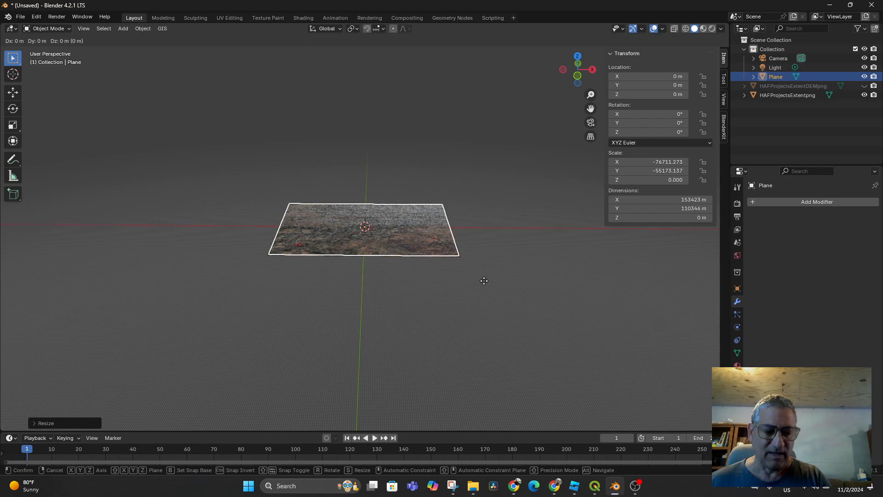
{"action": "key", "text": "z"}
{"action": "key", "text": "Escape"}
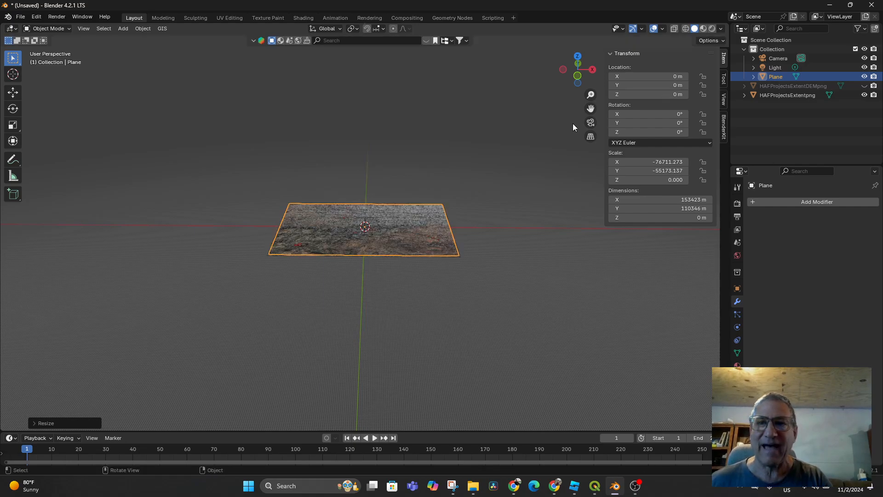
Step: Hide the HAFProjectsExtentpng image plane in the viewport and enter Edit Mode on the new plane
{"action": "left_click", "coordinate": [864, 95]}
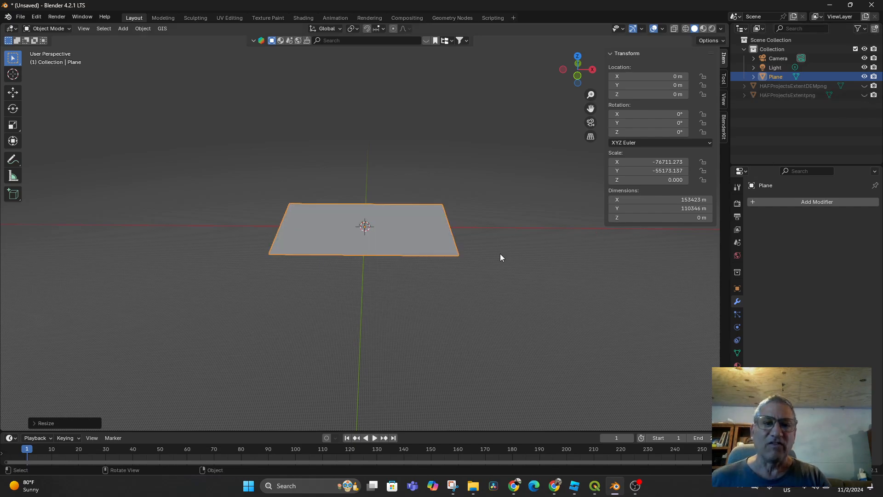
{"action": "mouse_move", "coordinate": [501, 253]}
{"action": "middle_mouse_down"}
{"action": "mouse_move", "coordinate": [511, 236]}
{"action": "mouse_move", "coordinate": [505, 260]}
{"action": "middle_mouse_up"}
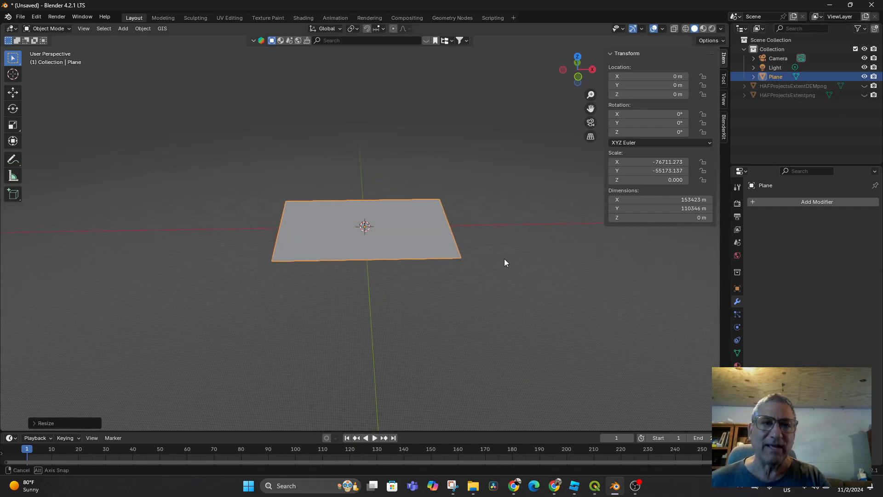
{"action": "left_click", "coordinate": [43, 30]}
{"action": "left_click", "coordinate": [47, 48]}
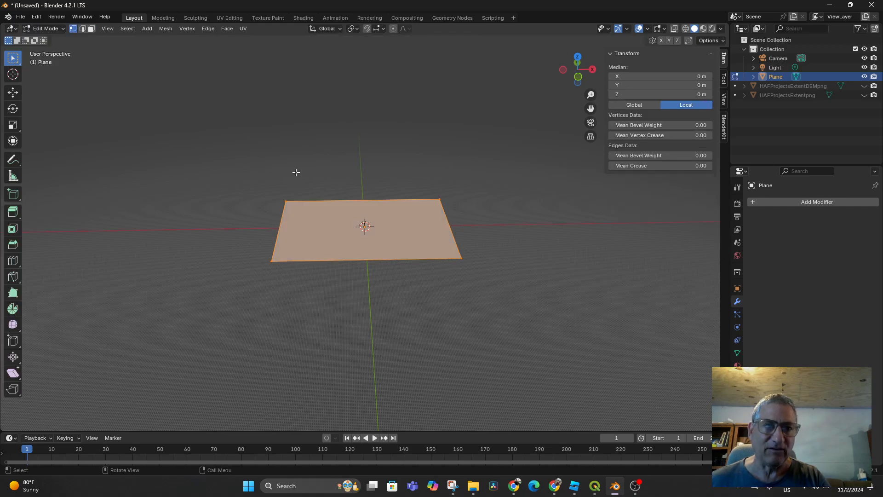
Step: Subdivide the whole plane mesh nine times to build a dense grid for displacement
{"action": "right_click", "coordinate": [352, 232]}
{"action": "left_click", "coordinate": [352, 231]}
{"action": "right_click", "coordinate": [352, 231]}
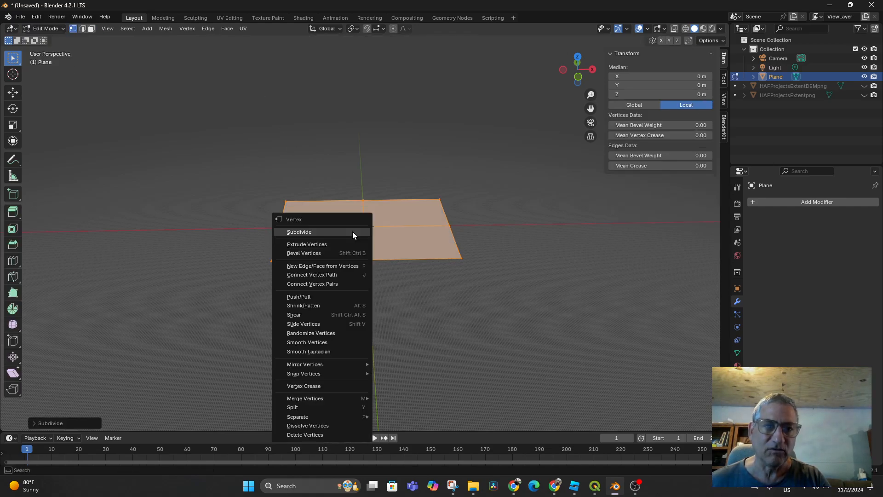
{"action": "left_click", "coordinate": [352, 231]}
{"action": "right_click", "coordinate": [353, 231]}
{"action": "left_click", "coordinate": [353, 231]}
{"action": "right_click", "coordinate": [352, 231]}
{"action": "left_click", "coordinate": [353, 231]}
{"action": "right_click", "coordinate": [353, 231]}
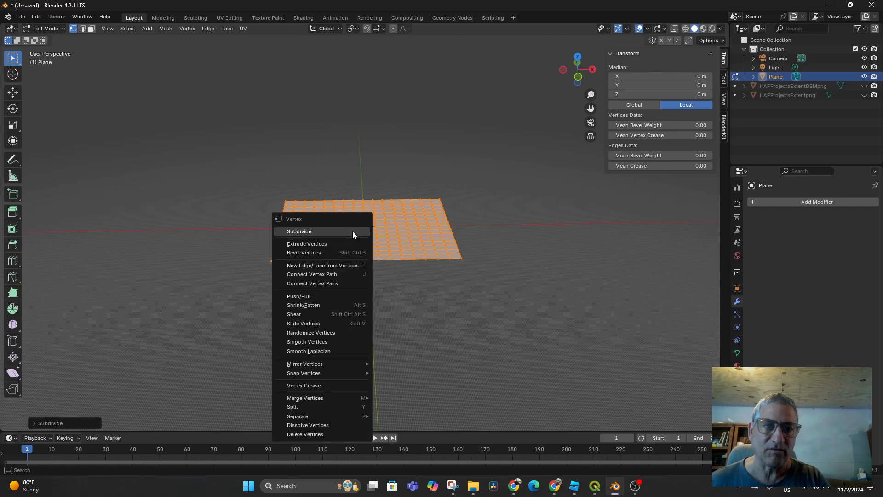
{"action": "left_click", "coordinate": [353, 231]}
{"action": "right_click", "coordinate": [353, 231]}
{"action": "left_click", "coordinate": [352, 230]}
{"action": "right_click", "coordinate": [353, 231]}
{"action": "left_click", "coordinate": [352, 231]}
{"action": "right_click", "coordinate": [352, 231]}
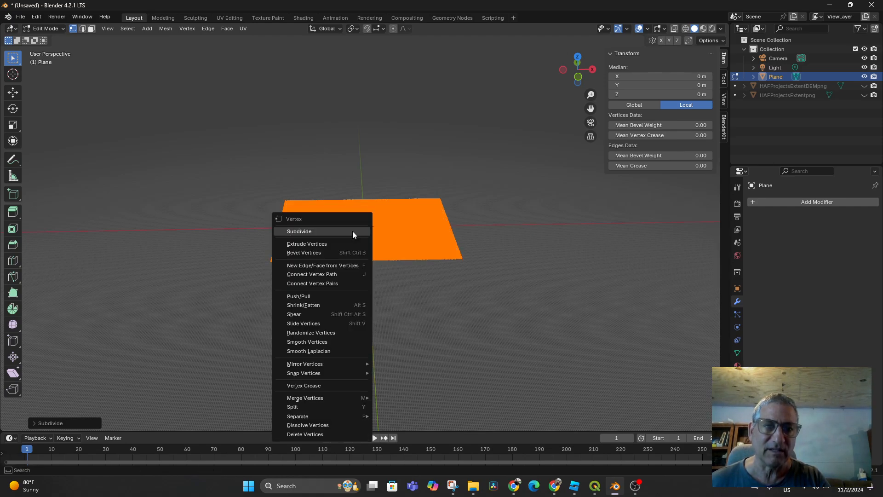
{"action": "left_click", "coordinate": [352, 231]}
{"action": "middle_click_drag", "start_coordinate": [506, 302], "coordinate": [512, 320]}
{"action": "right_click", "coordinate": [343, 237]}
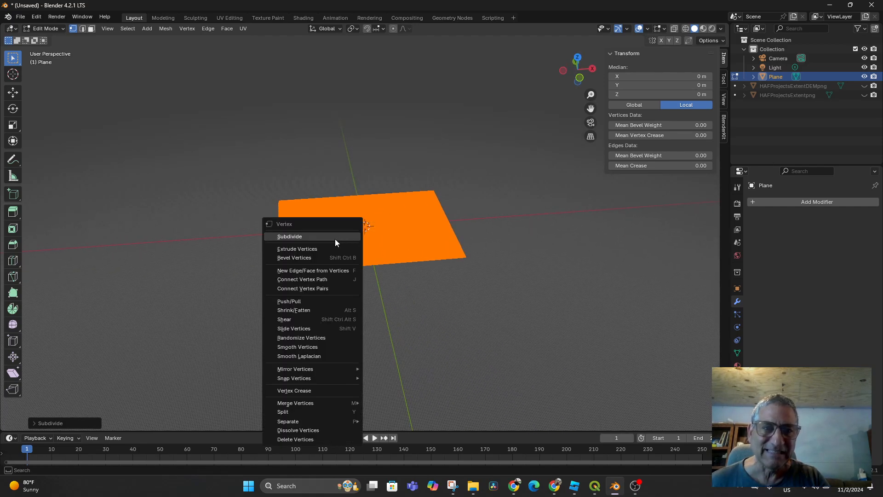
{"action": "left_click", "coordinate": [332, 237]}
{"action": "scroll", "coordinate": [490, 274], "scroll_direction": "up", "scroll_amount": 5}
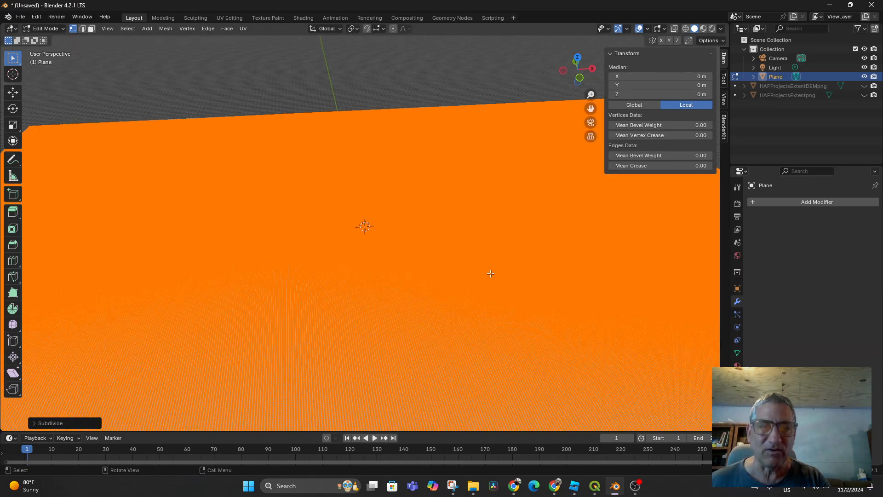
{"action": "scroll", "coordinate": [491, 275], "scroll_direction": "down", "scroll_amount": 5}
{"action": "mouse_move", "coordinate": [491, 274]}
{"action": "middle_mouse_down"}
{"action": "mouse_move", "coordinate": [486, 240]}
{"action": "mouse_move", "coordinate": [493, 266]}
{"action": "middle_mouse_up"}
{"action": "scroll", "coordinate": [493, 267], "scroll_direction": "up", "scroll_amount": 2}
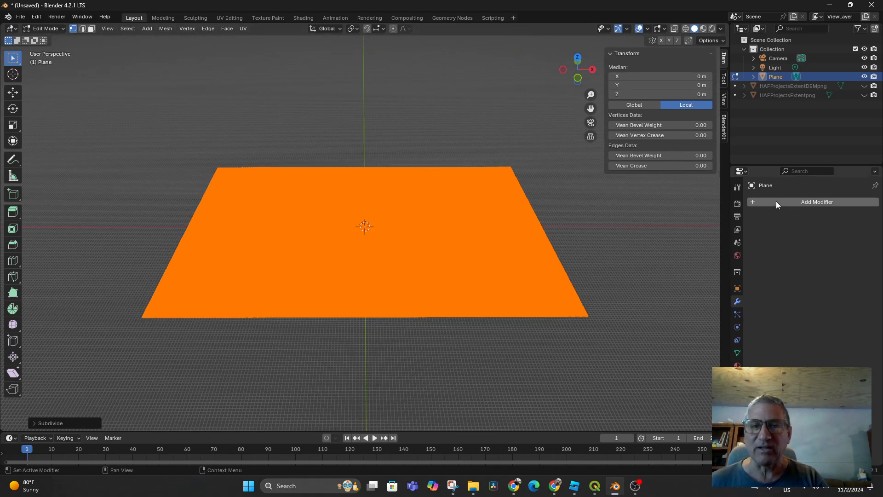
Step: Return to Object Mode and add a Displace modifier to the subdivided plane
{"action": "left_click", "coordinate": [54, 29]}
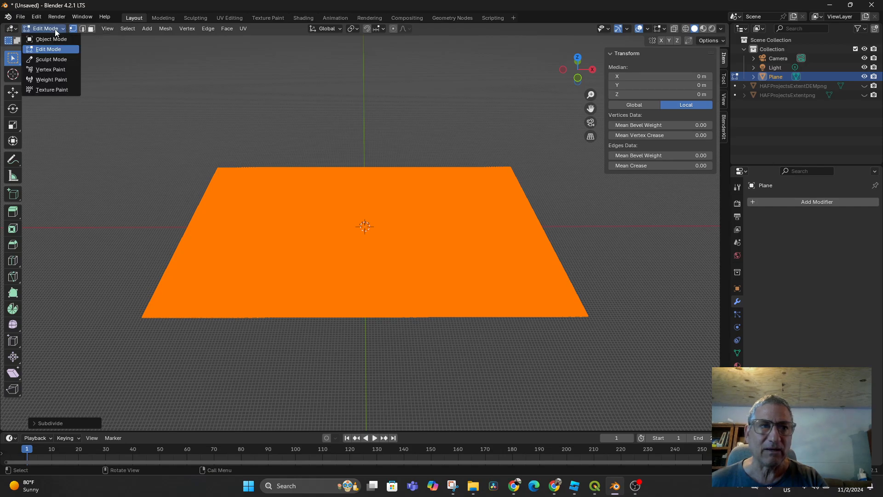
{"action": "left_click", "coordinate": [57, 40]}
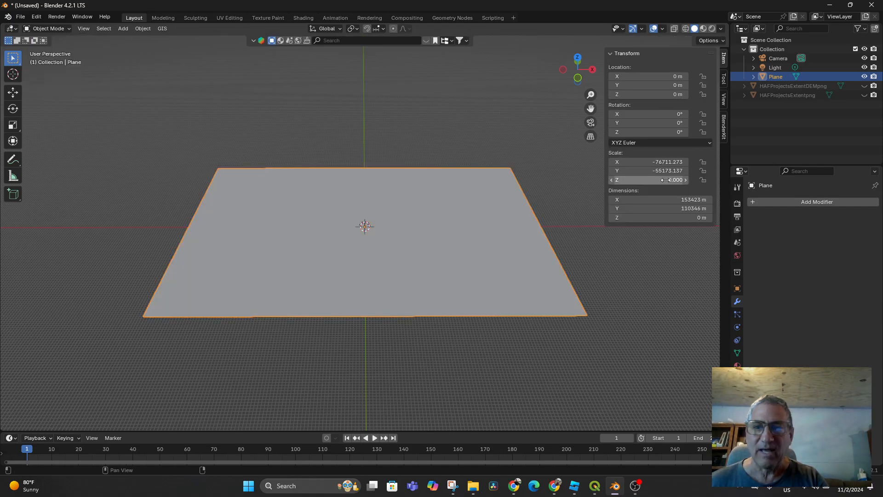
{"action": "left_click", "coordinate": [767, 201]}
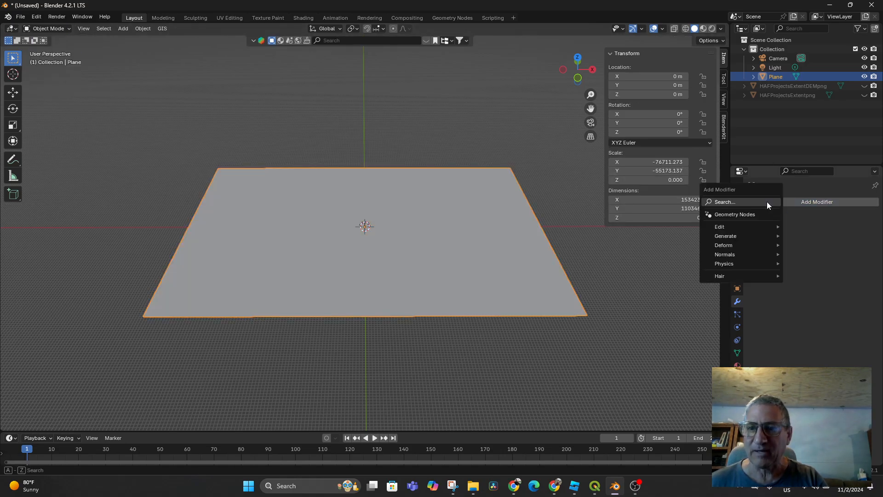
{"action": "left_click", "coordinate": [727, 203]}
{"action": "type", "text": "d"}
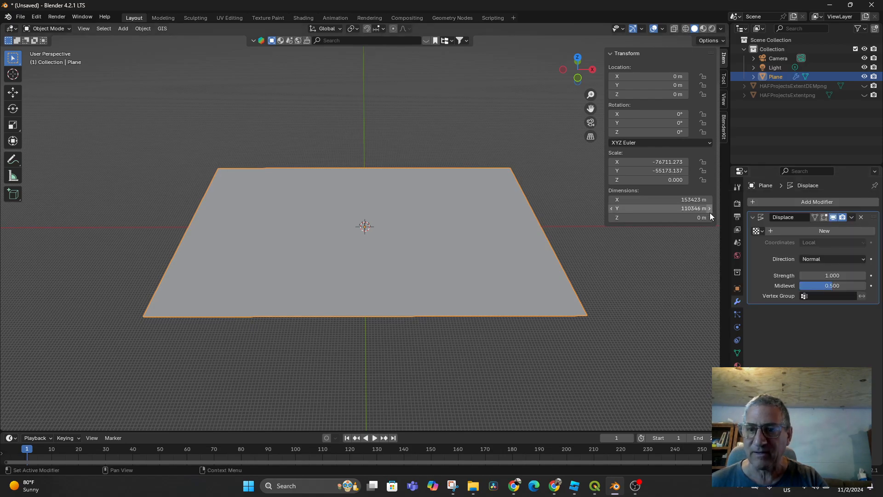
{"action": "left_click", "coordinate": [710, 213]}
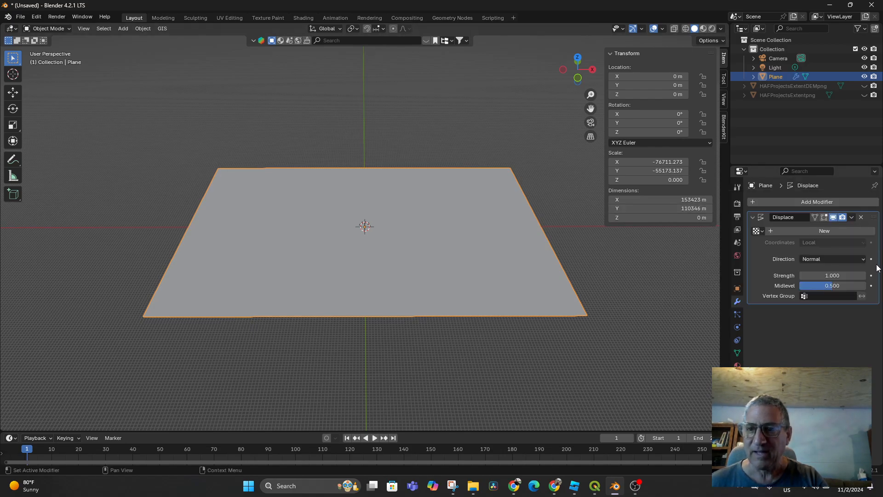
Step: Assign the HAFProjectExtentDEM texture to the Displace modifier and set its strength to 100 and midlevel to 0.173
{"action": "left_click", "coordinate": [757, 230]}
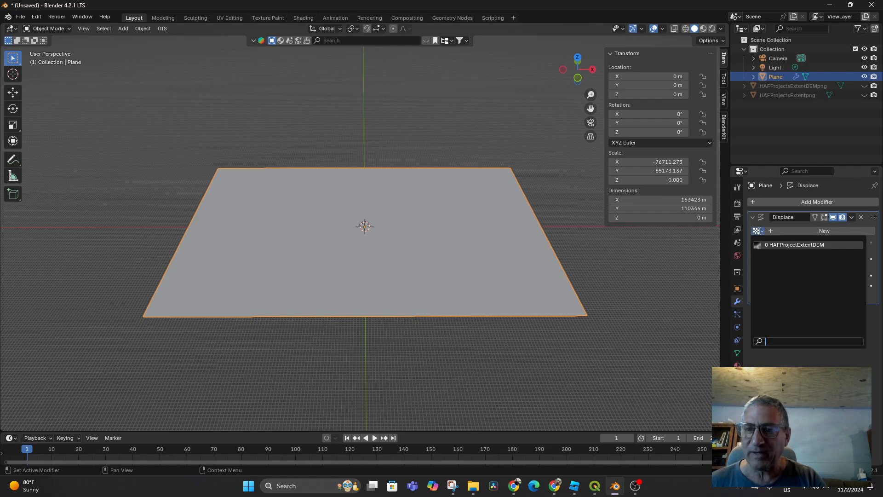
{"action": "left_click", "coordinate": [786, 247]}
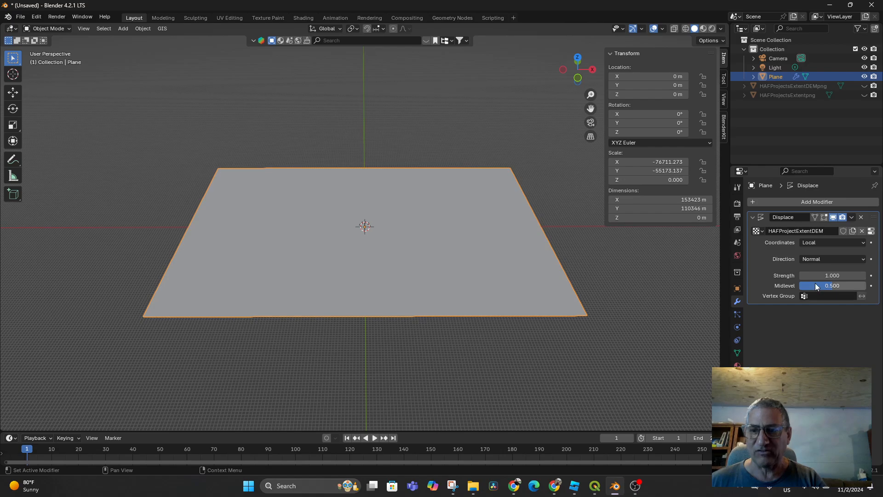
{"action": "left_click_drag", "start_coordinate": [832, 276], "coordinate": [811, 286]}
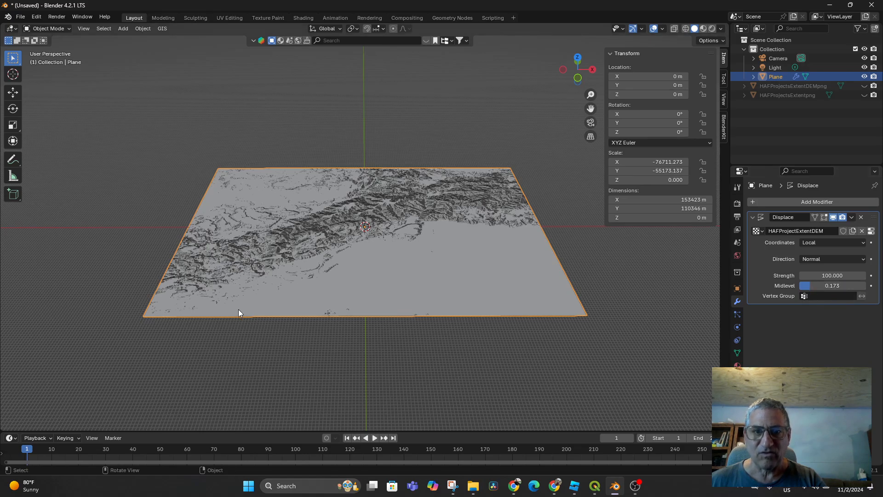
{"action": "middle_click_drag", "start_coordinate": [239, 310], "coordinate": [367, 286]}
{"action": "scroll", "coordinate": [295, 322], "scroll_direction": "up", "scroll_amount": 4}
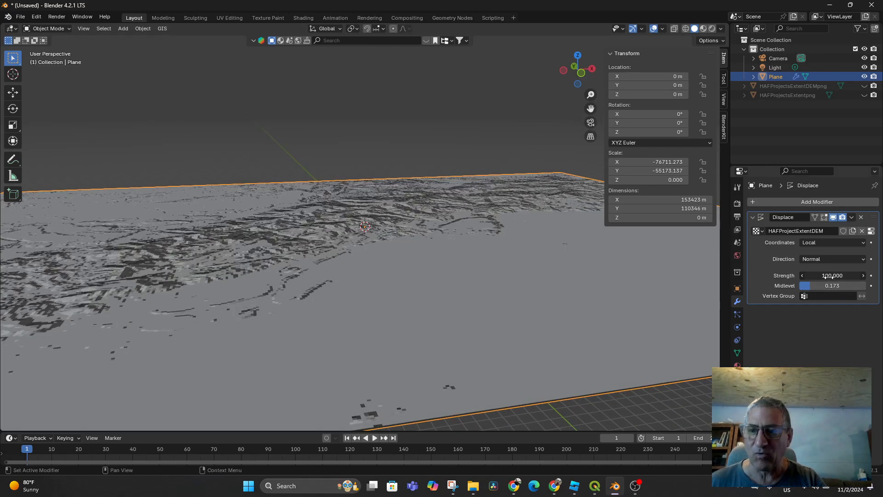
Step: Set the Displace modifier's strength to 99.9 and its direction to Z
{"action": "left_click_drag", "start_coordinate": [832, 275], "coordinate": [831, 275]}
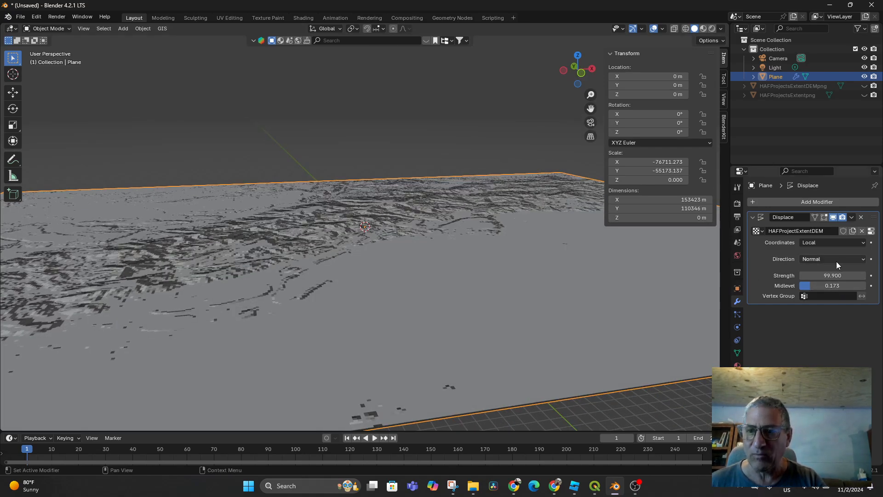
{"action": "scroll", "coordinate": [427, 278], "scroll_direction": "down", "scroll_amount": 5}
{"action": "middle_click_drag", "start_coordinate": [427, 278], "coordinate": [416, 294]}
{"action": "scroll", "coordinate": [416, 295], "scroll_direction": "up", "scroll_amount": 3}
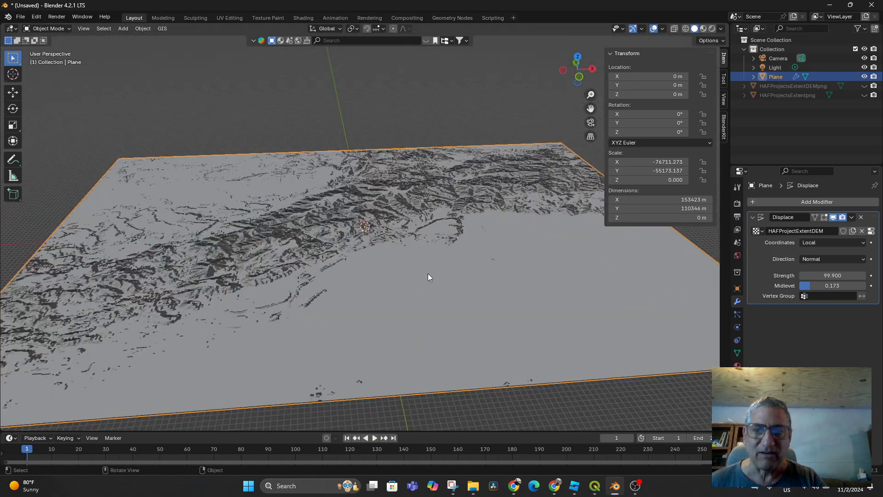
{"action": "left_click", "coordinate": [826, 257]}
{"action": "left_click", "coordinate": [810, 290]}
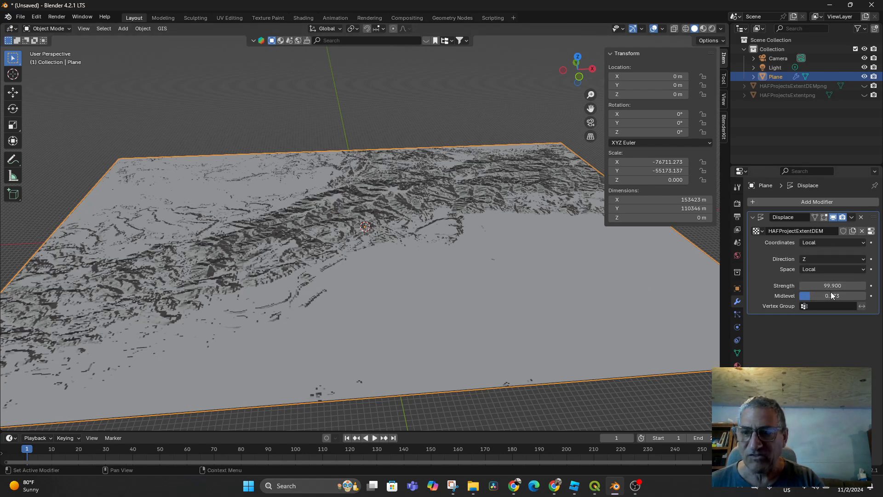
Step: Raise the Displace modifier's midlevel to 1.0 and inspect the terrain relief
{"action": "left_click_drag", "start_coordinate": [830, 285], "coordinate": [865, 297]}
{"action": "scroll", "coordinate": [160, 255], "scroll_direction": "up", "scroll_amount": 2}
{"action": "scroll", "coordinate": [263, 280], "scroll_direction": "down", "scroll_amount": 5}
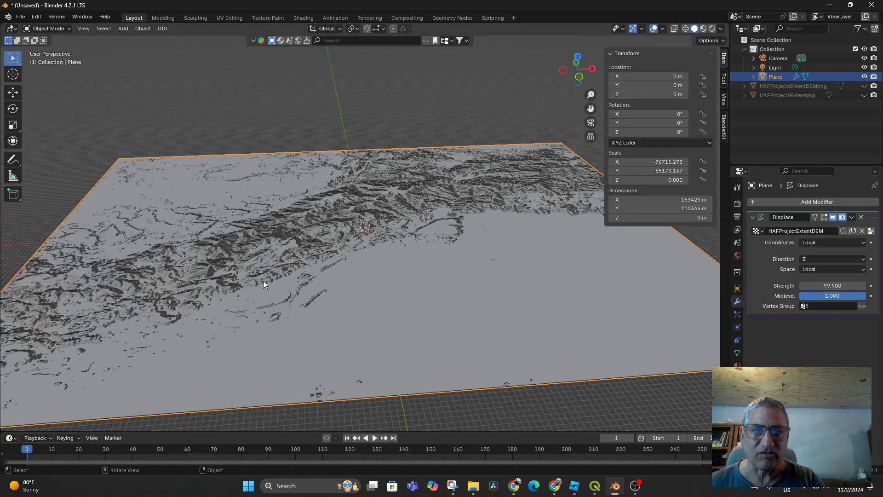
{"action": "middle_click_drag", "start_coordinate": [264, 281], "coordinate": [276, 306]}
{"action": "scroll", "coordinate": [256, 301], "scroll_direction": "up", "scroll_amount": 3}
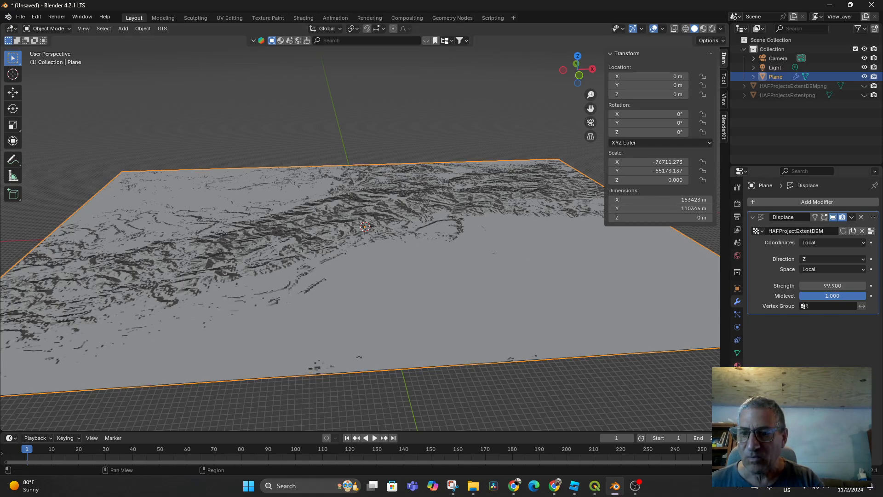
Step: Create a new material for the plane and use an Image Texture as its base color
{"action": "left_click", "coordinate": [738, 364]}
{"action": "left_click", "coordinate": [756, 241]}
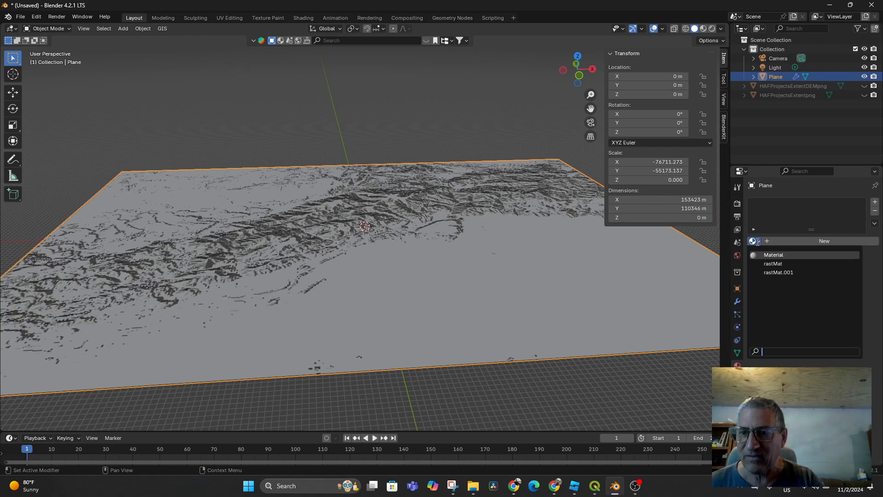
{"action": "left_click", "coordinate": [786, 240]}
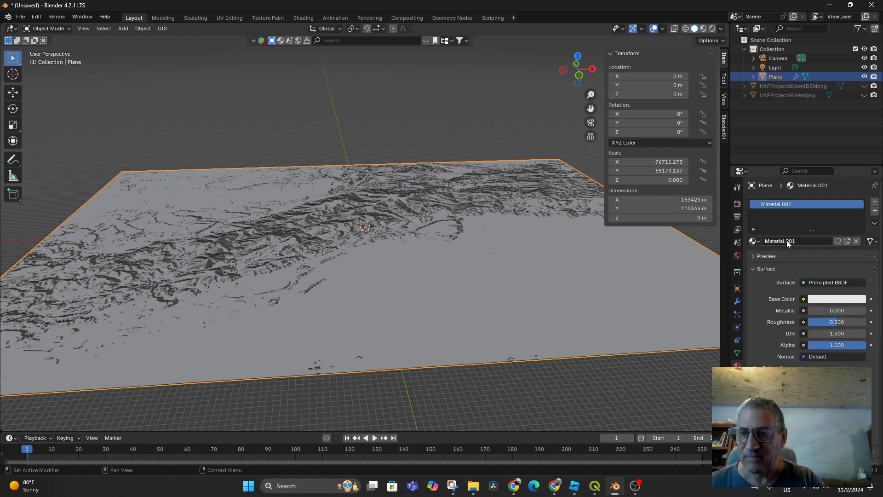
{"action": "left_click", "coordinate": [803, 300]}
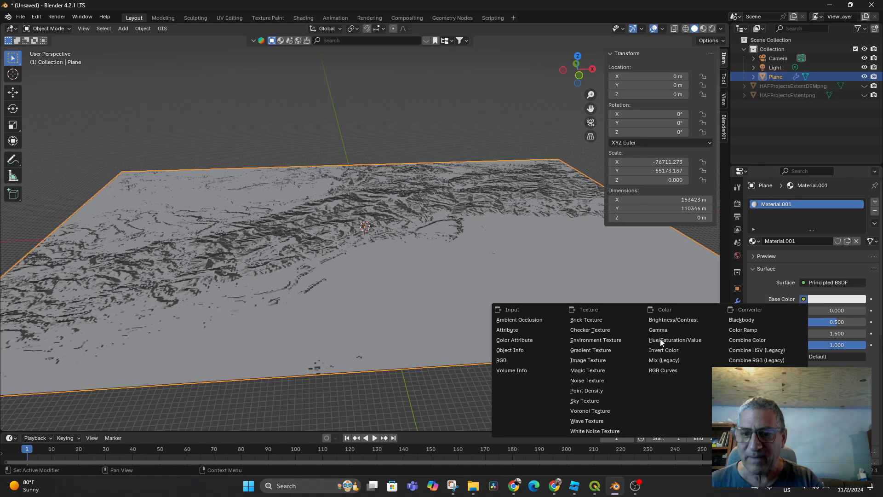
{"action": "left_click", "coordinate": [586, 360]}
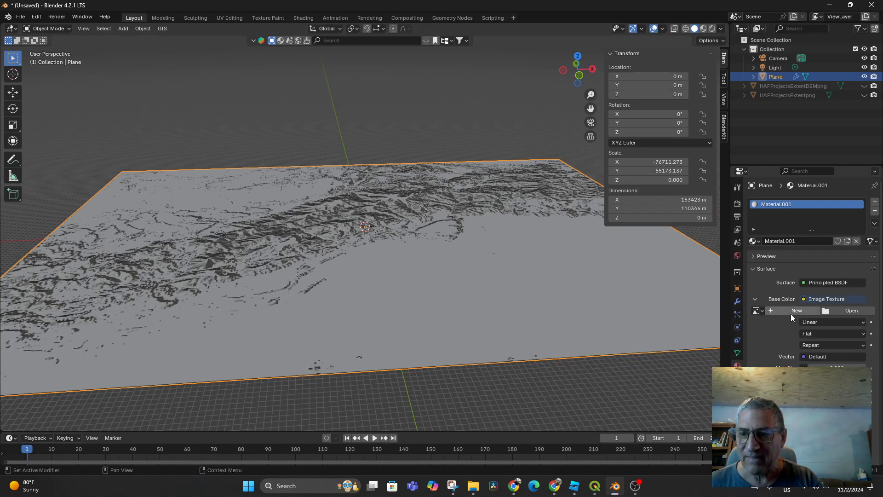
Step: Assign HAFProjectsExtentpng.png as the base color image of the plane's material and inspect the textured terrain
{"action": "left_click", "coordinate": [758, 311]}
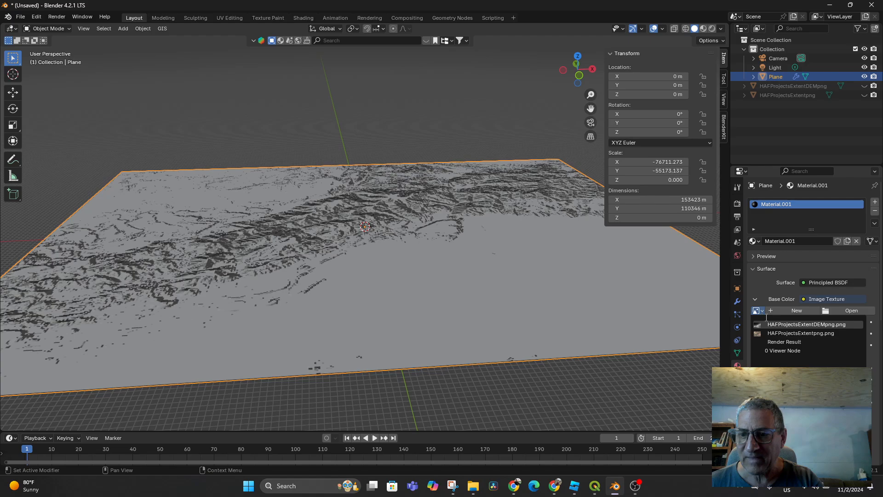
{"action": "left_click", "coordinate": [777, 334]}
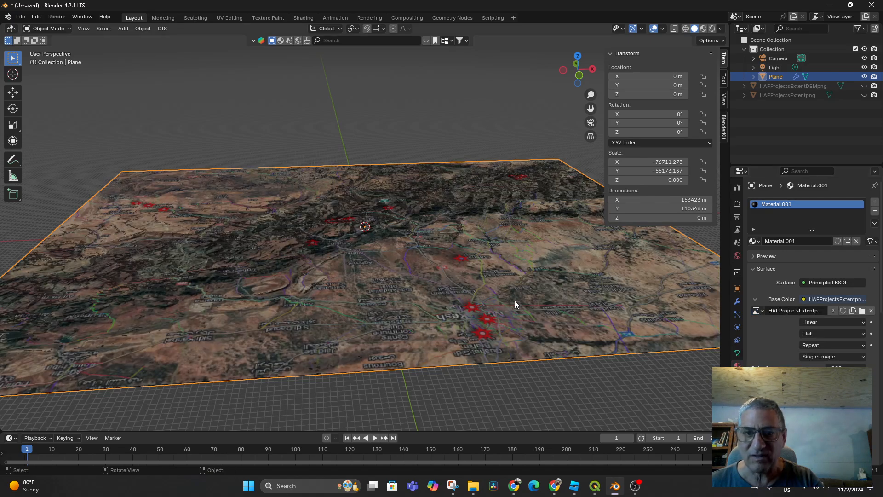
{"action": "middle_click_drag", "start_coordinate": [514, 300], "coordinate": [442, 280]}
{"action": "scroll", "coordinate": [442, 282], "scroll_direction": "down", "scroll_amount": 4}
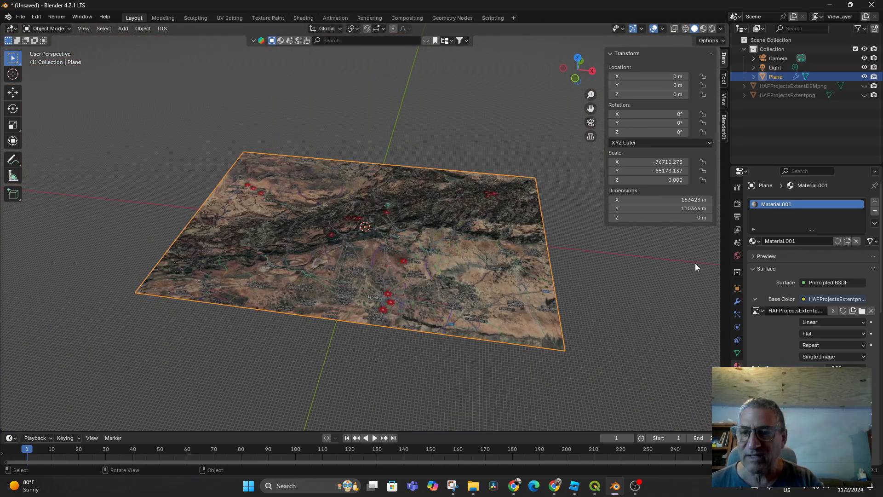
Step: Set the Displace modifier's strength to 100 and apply the modifier to the plane
{"action": "left_click", "coordinate": [737, 301]}
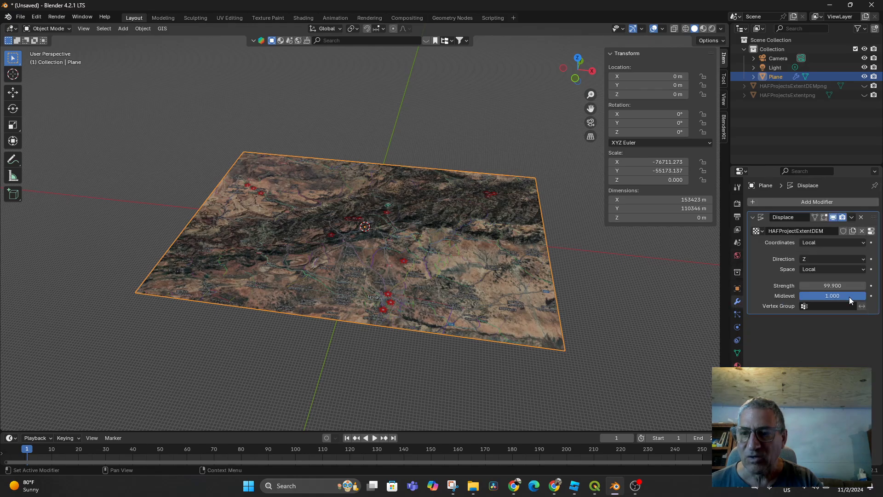
{"action": "left_click_drag", "start_coordinate": [817, 284], "coordinate": [831, 285]}
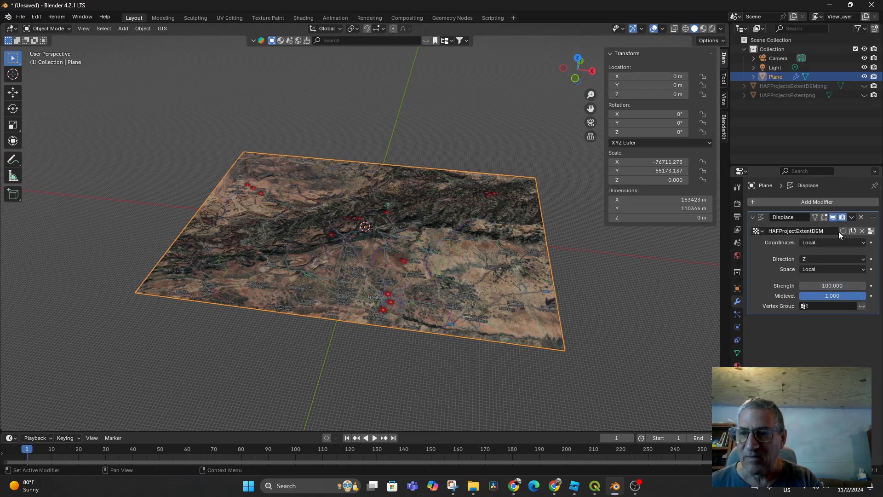
{"action": "left_click", "coordinate": [851, 217]}
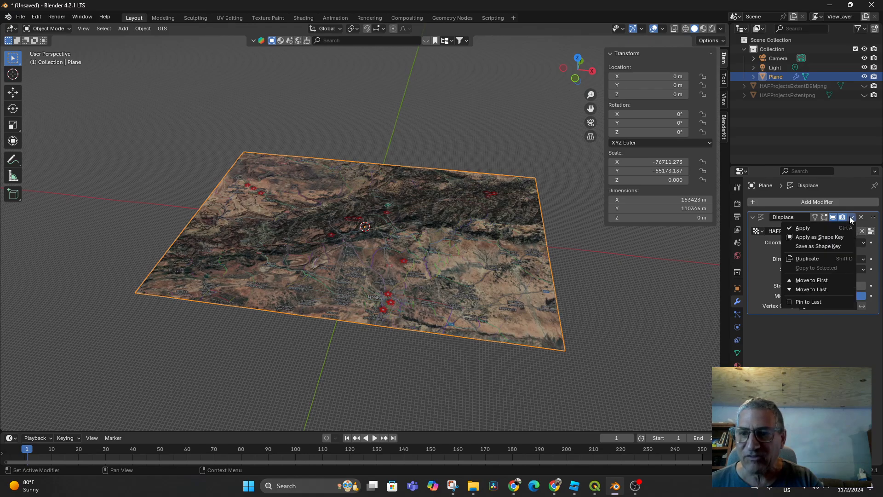
{"action": "left_click", "coordinate": [815, 228]}
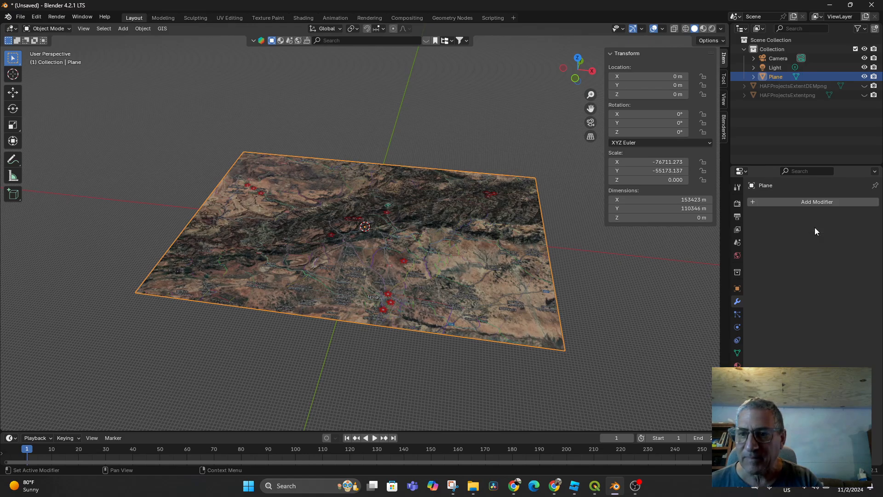
Step: Add another Displace modifier to the plane and assign it the HAFProjectExtentDEM texture
{"action": "left_click", "coordinate": [750, 203]}
{"action": "type", "text": "f"}
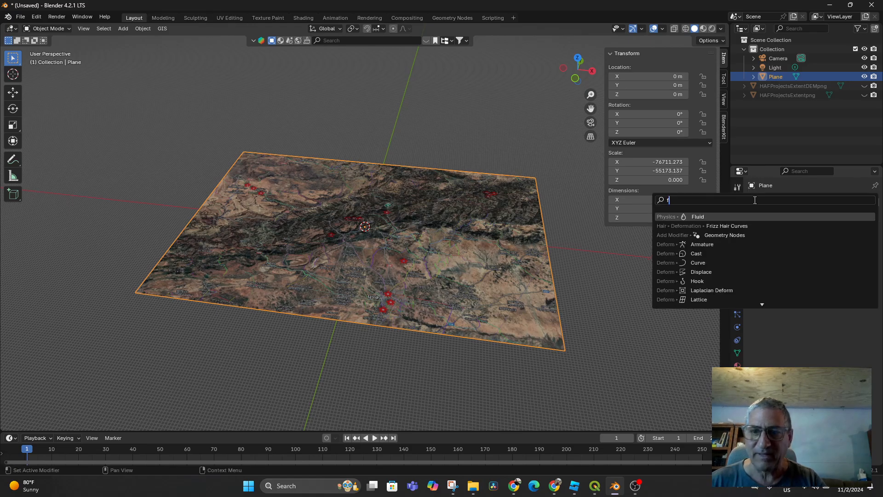
{"action": "key", "text": "BackSpace"}
{"action": "type", "text": "d"}
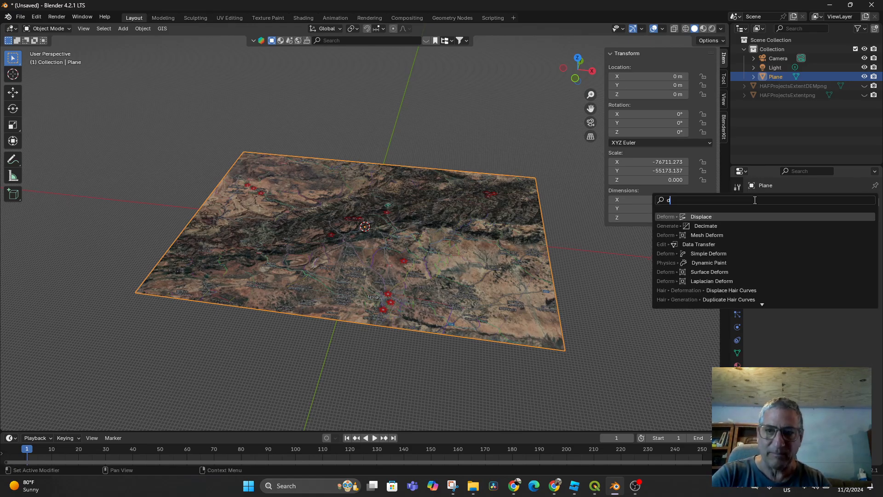
{"action": "left_click", "coordinate": [724, 220]}
{"action": "middle_click_drag", "start_coordinate": [620, 234], "coordinate": [441, 343]}
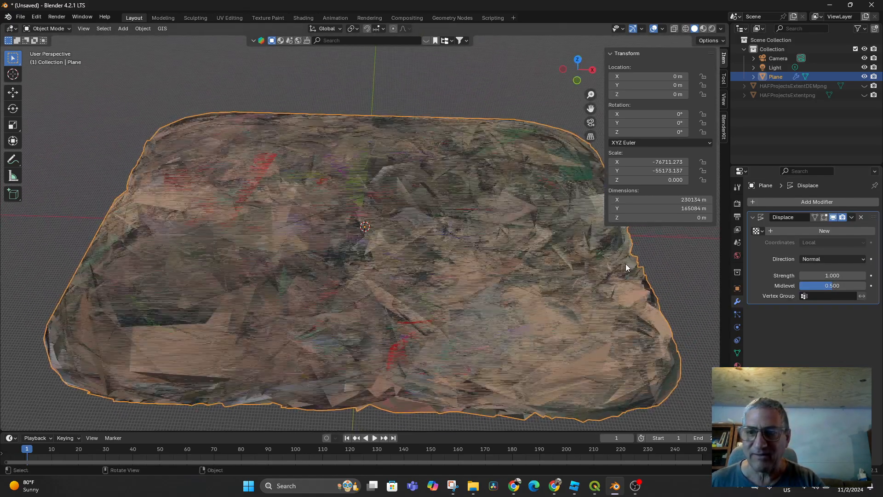
{"action": "left_click", "coordinate": [759, 231]}
{"action": "left_click", "coordinate": [768, 246]}
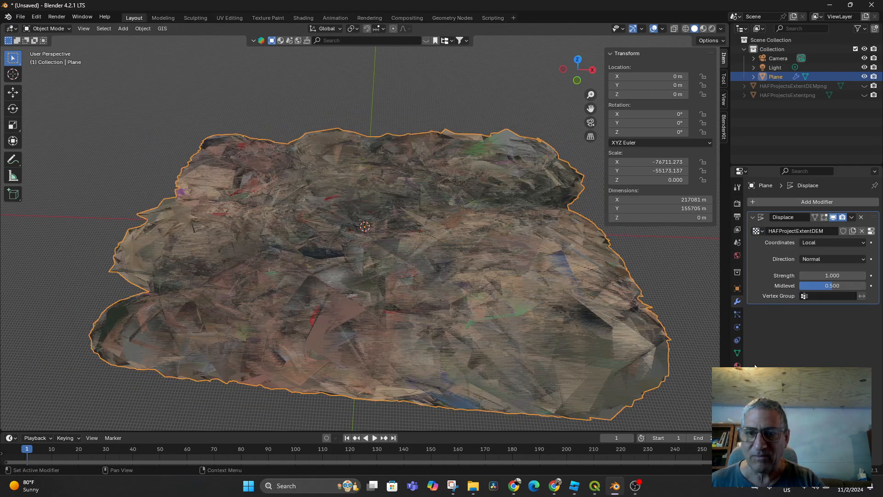
Step: Try a strength of 11.9 on the Displace modifier, undo it, and remove the modifier from the plane
{"action": "middle_click_drag", "start_coordinate": [690, 355], "coordinate": [699, 333]}
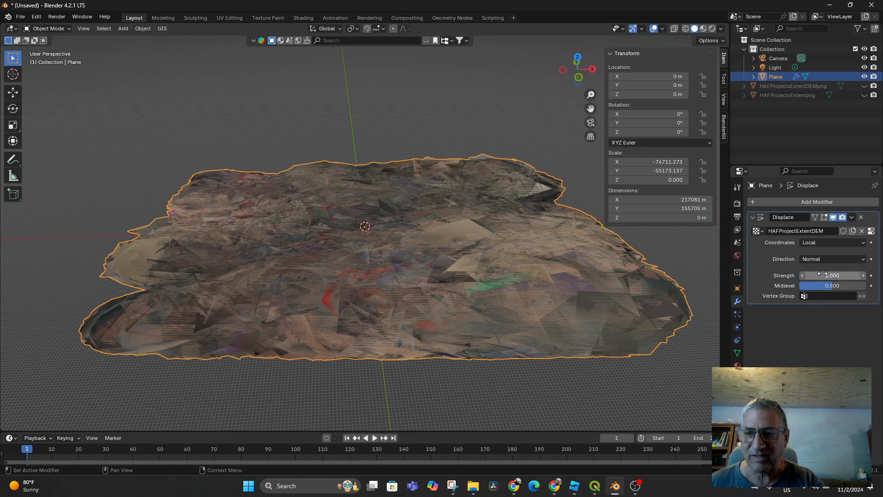
{"action": "left_click_drag", "start_coordinate": [822, 275], "coordinate": [843, 283]}
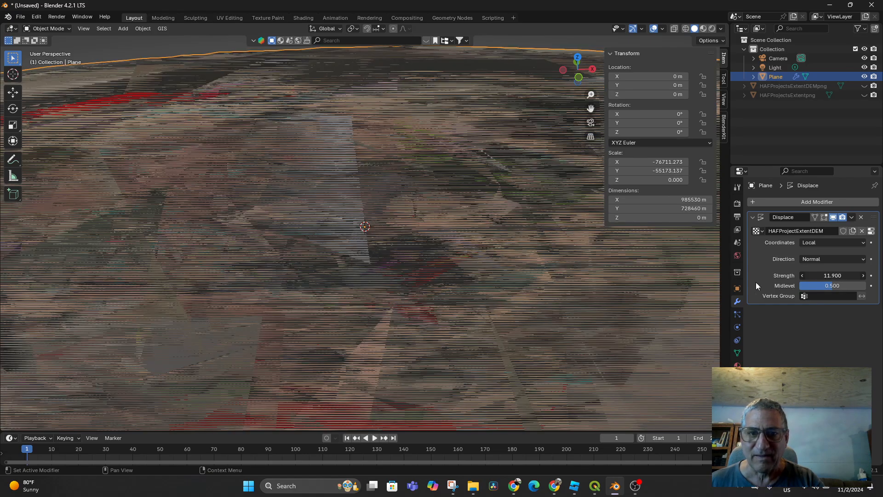
{"action": "key", "text": "ctrl+z"}
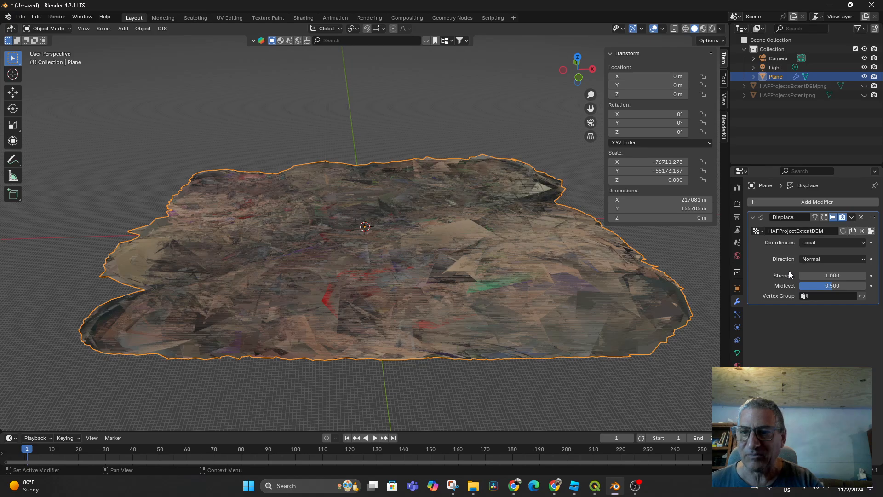
{"action": "left_click", "coordinate": [861, 217]}
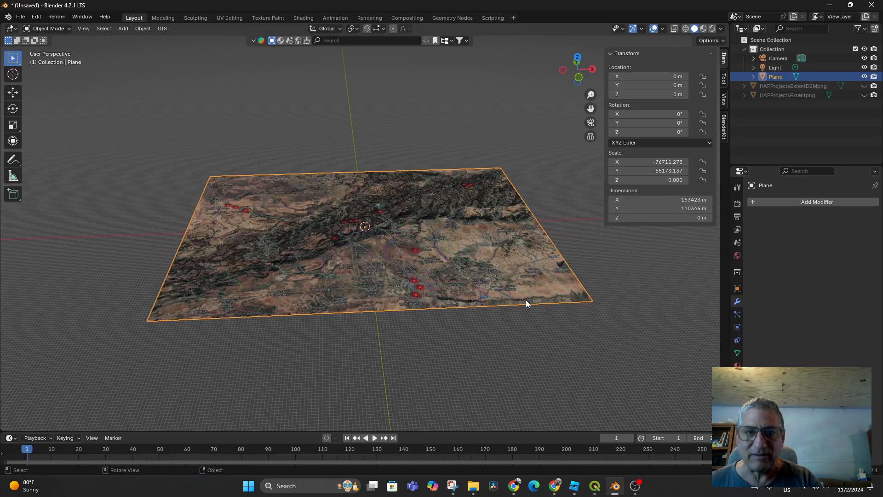
Step: Inspect the textured plane from several distances and delete it from the scene
{"action": "middle_click_drag", "start_coordinate": [526, 300], "coordinate": [488, 258]}
{"action": "scroll", "coordinate": [489, 312], "scroll_direction": "up", "scroll_amount": 10}
{"action": "scroll", "coordinate": [489, 313], "scroll_direction": "down", "scroll_amount": 10}
{"action": "scroll", "coordinate": [482, 261], "scroll_direction": "down", "scroll_amount": 4}
{"action": "scroll", "coordinate": [476, 269], "scroll_direction": "up", "scroll_amount": 8}
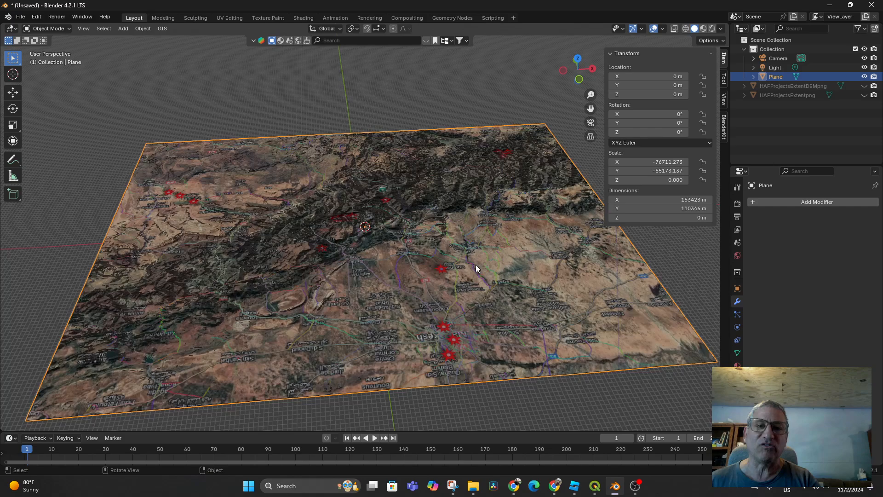
{"action": "scroll", "coordinate": [475, 266], "scroll_direction": "up", "scroll_amount": 2}
{"action": "scroll", "coordinate": [475, 267], "scroll_direction": "down", "scroll_amount": 5}
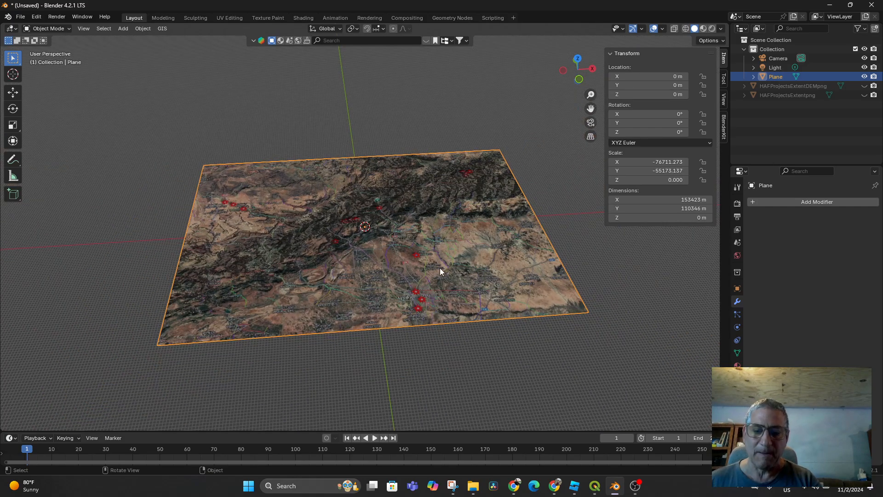
{"action": "key", "text": "Delete"}
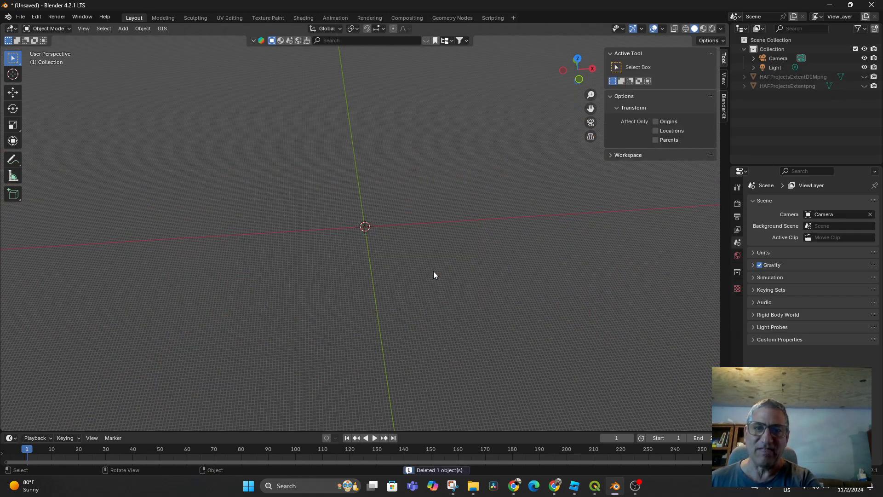
{"action": "middle_click_drag", "start_coordinate": [429, 300], "coordinate": [415, 283]}
{"action": "scroll", "coordinate": [414, 283], "scroll_direction": "up", "scroll_amount": 9}
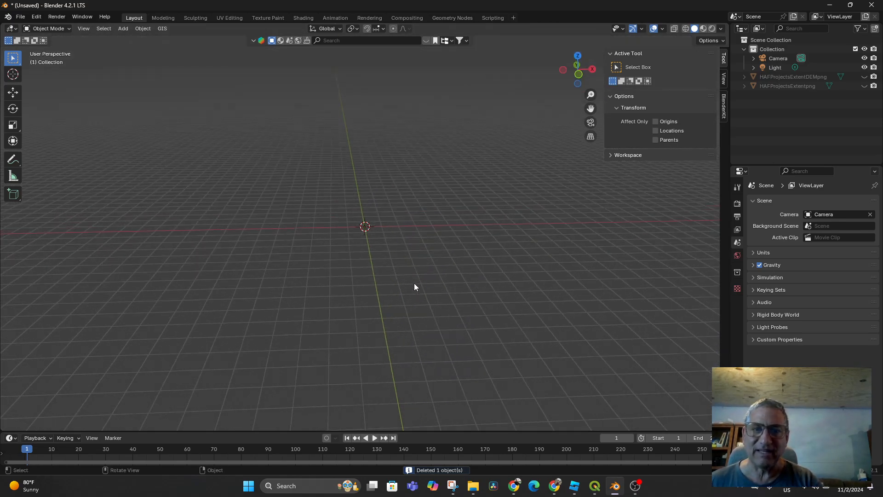
Step: Switch to QGIS and examine the satellite map and mountain relief around the HAF project sites near Tinoumar and Izguaghen
{"action": "mouse_move", "coordinate": [595, 486]}
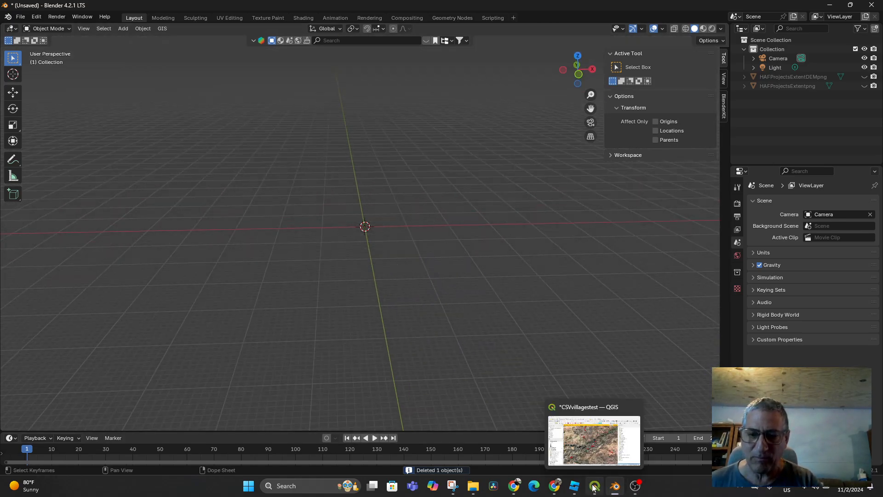
{"action": "left_click", "coordinate": [599, 432]}
{"action": "scroll", "coordinate": [450, 294], "scroll_direction": "up", "scroll_amount": 3}
{"action": "left_click_drag", "start_coordinate": [400, 278], "coordinate": [482, 302]}
{"action": "mouse_move", "coordinate": [442, 327]}
{"action": "left_mouse_down"}
{"action": "mouse_move", "coordinate": [518, 300]}
{"action": "mouse_move", "coordinate": [450, 336]}
{"action": "left_mouse_up"}
{"action": "scroll", "coordinate": [494, 318], "scroll_direction": "up", "scroll_amount": 2}
{"action": "scroll", "coordinate": [457, 329], "scroll_direction": "down", "scroll_amount": 1}
{"action": "left_click_drag", "start_coordinate": [538, 292], "coordinate": [473, 396]}
{"action": "scroll", "coordinate": [445, 315], "scroll_direction": "up", "scroll_amount": 1}
{"action": "scroll", "coordinate": [456, 368], "scroll_direction": "up", "scroll_amount": 1}
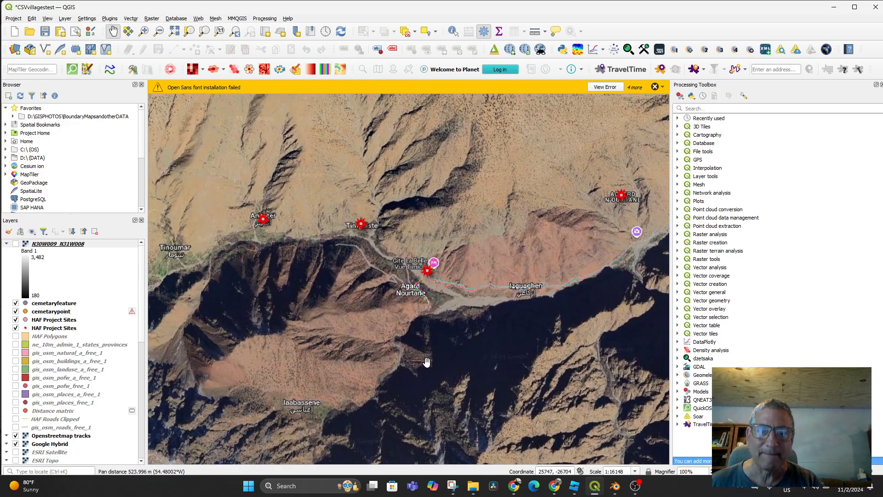
{"action": "mouse_move", "coordinate": [426, 362]}
{"action": "left_mouse_down"}
{"action": "mouse_move", "coordinate": [417, 376]}
{"action": "mouse_move", "coordinate": [432, 371]}
{"action": "mouse_move", "coordinate": [423, 359]}
{"action": "left_mouse_up"}
{"action": "scroll", "coordinate": [418, 377], "scroll_direction": "down", "scroll_amount": 1}
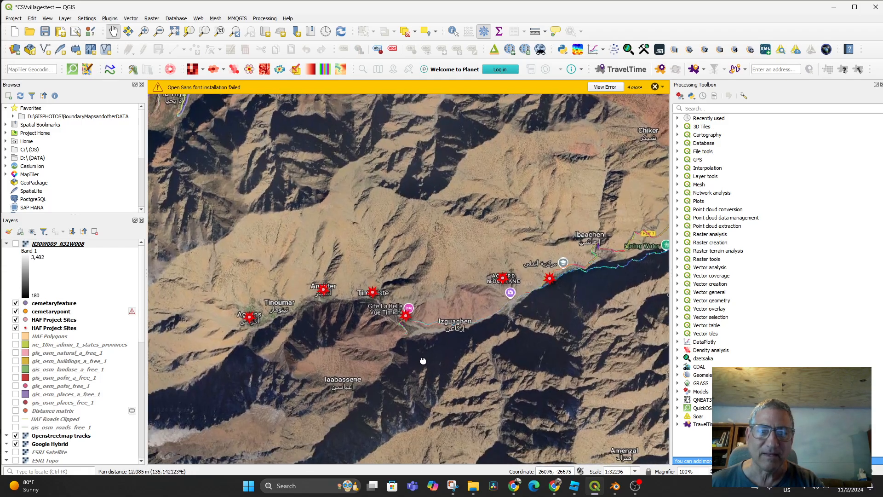
Step: Check the project's map import and export options in QGIS and switch back to Blender
{"action": "left_click", "coordinate": [13, 19]}
{"action": "mouse_move", "coordinate": [35, 149]}
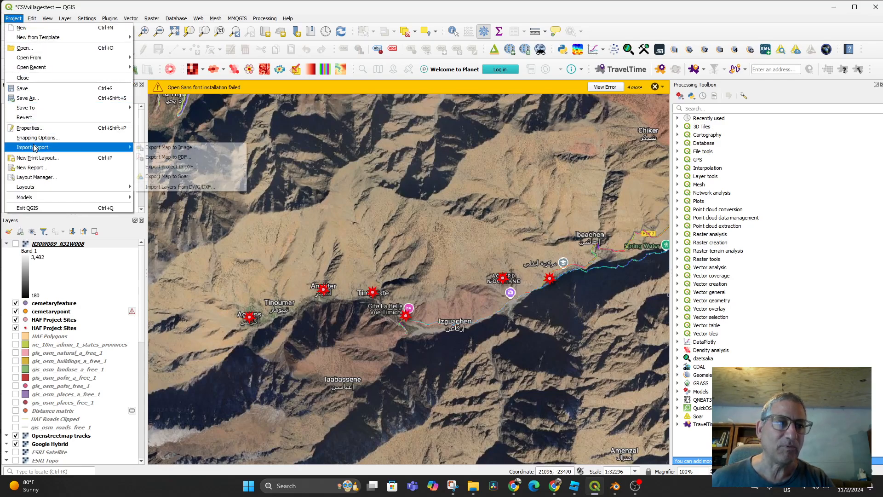
{"action": "left_click", "coordinate": [618, 492]}
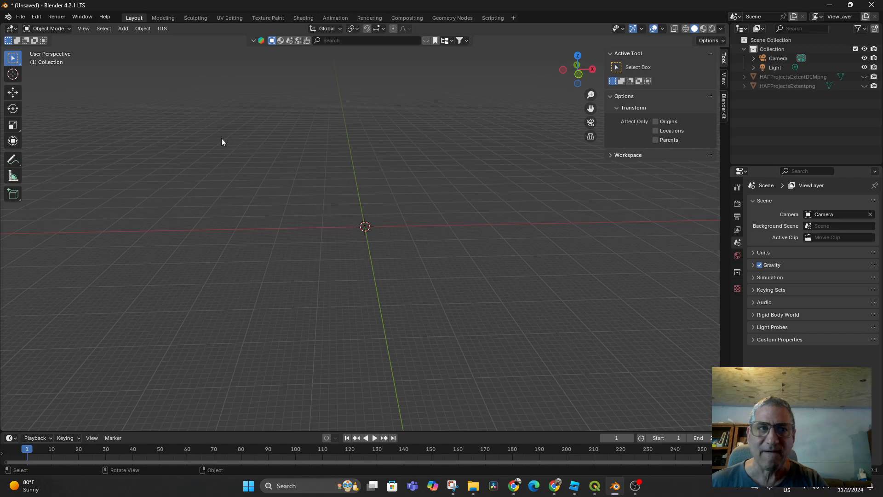
Step: Import HAFProjectsExtentDEM.tif as a georeferenced raster in Basemap on new plane mode
{"action": "left_click", "coordinate": [162, 29]}
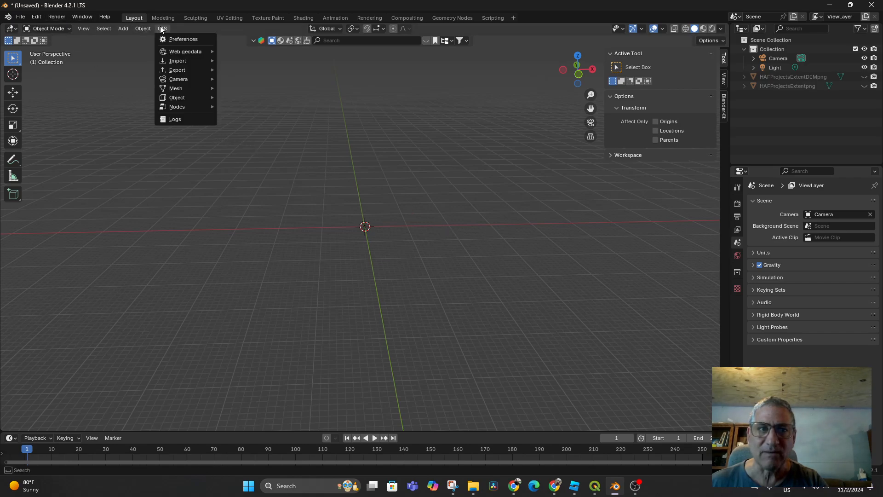
{"action": "mouse_move", "coordinate": [181, 61]}
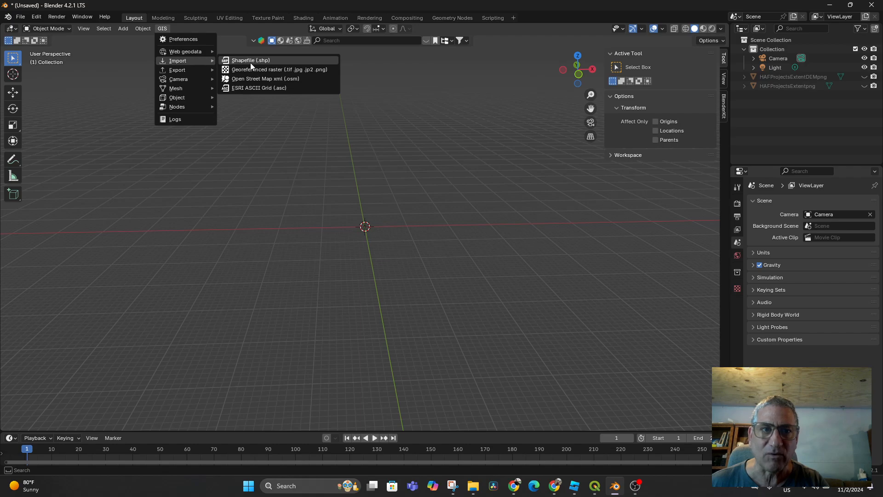
{"action": "left_click", "coordinate": [258, 71]}
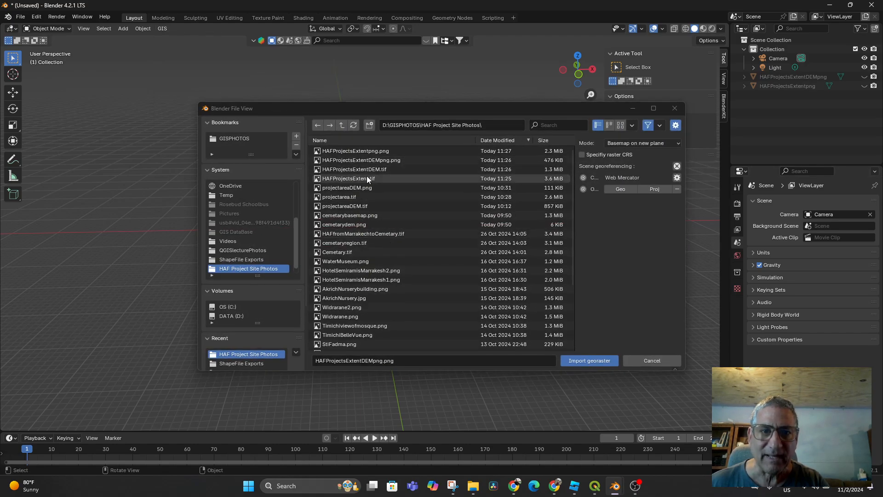
{"action": "mouse_move", "coordinate": [364, 169]}
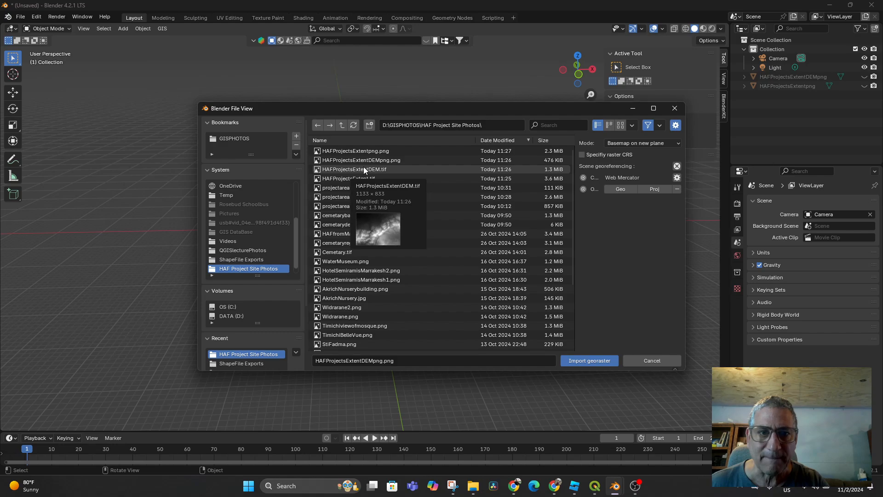
{"action": "double_click", "coordinate": [366, 169]}
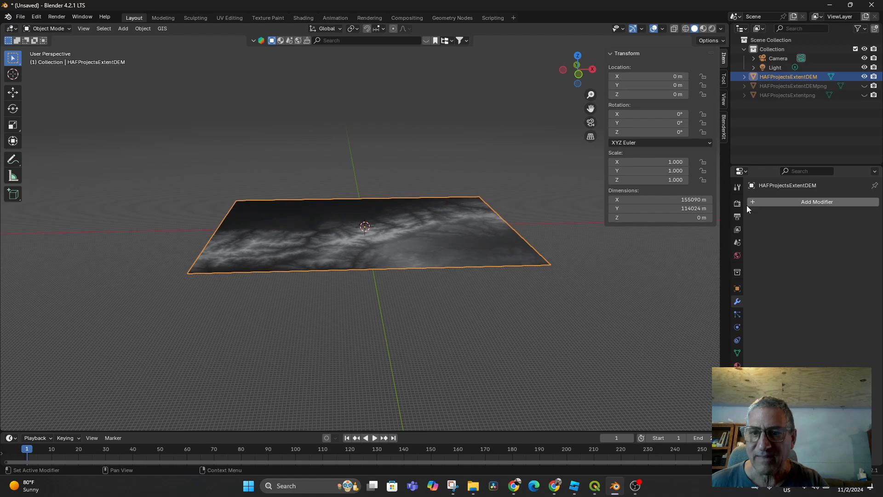
Step: Import the satellite image HAFProjectsExtent.tif as a georeferenced raster in Basemap on new plane mode
{"action": "left_click", "coordinate": [146, 29]}
{"action": "mouse_move", "coordinate": [162, 28]}
{"action": "mouse_move", "coordinate": [184, 60]}
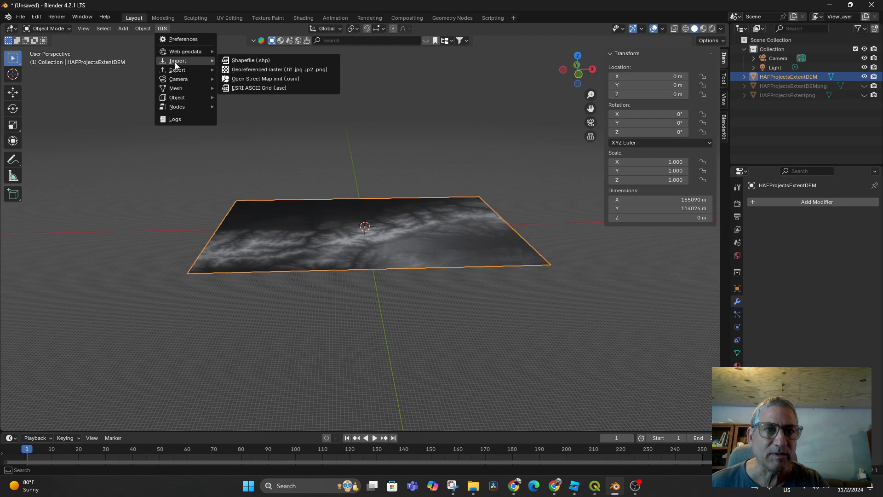
{"action": "left_click", "coordinate": [270, 71]}
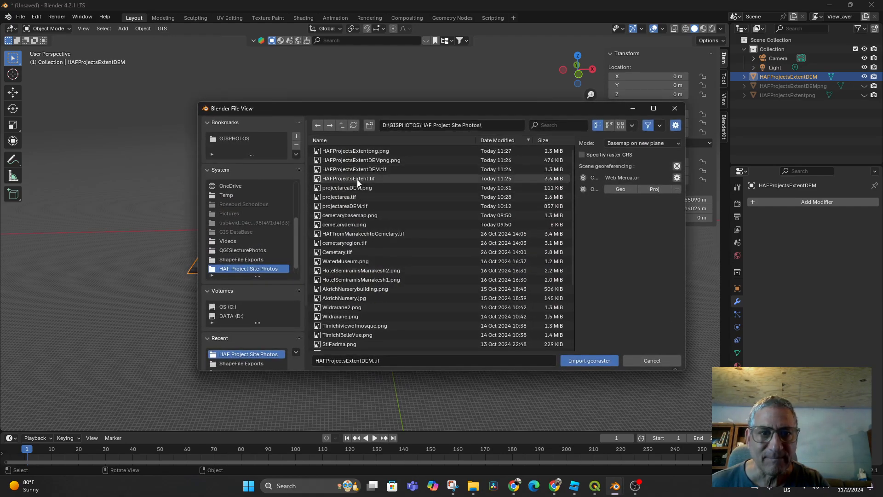
{"action": "double_click", "coordinate": [356, 180]}
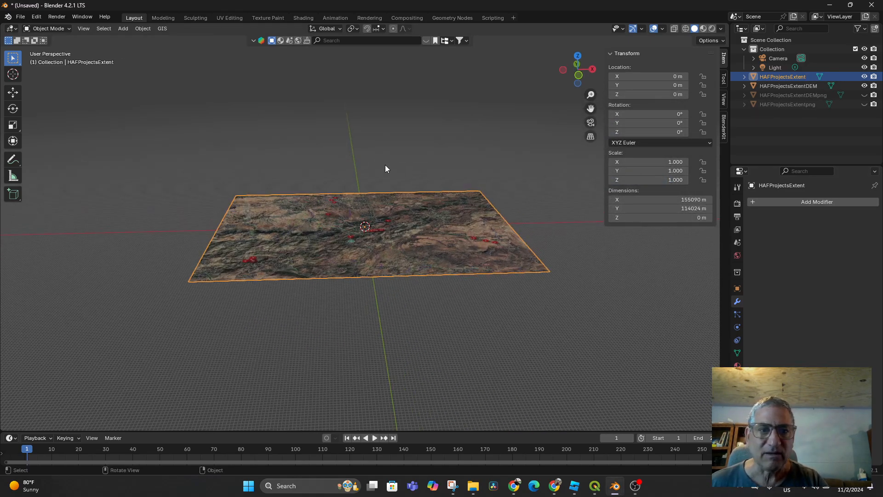
Step: Add a mesh plane to the scene and select the HAFProjectsExtent raster to check its dimensions
{"action": "left_click", "coordinate": [123, 29]}
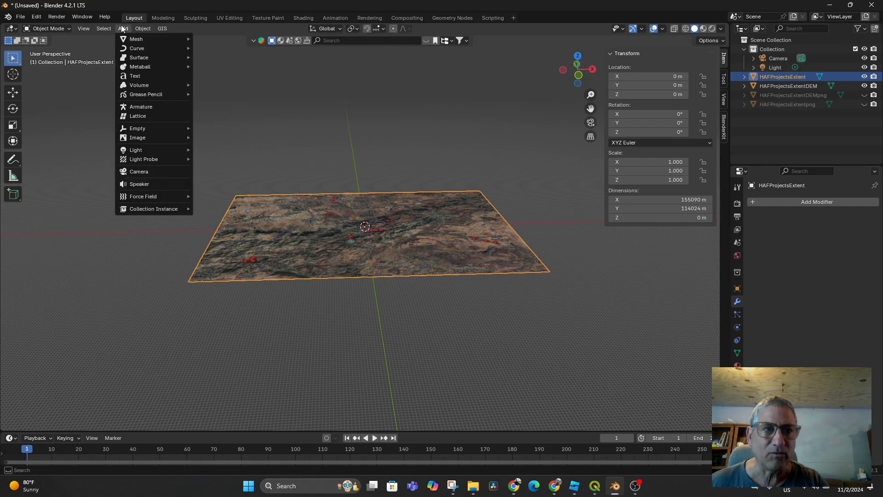
{"action": "mouse_move", "coordinate": [126, 37]}
{"action": "left_click", "coordinate": [251, 41]}
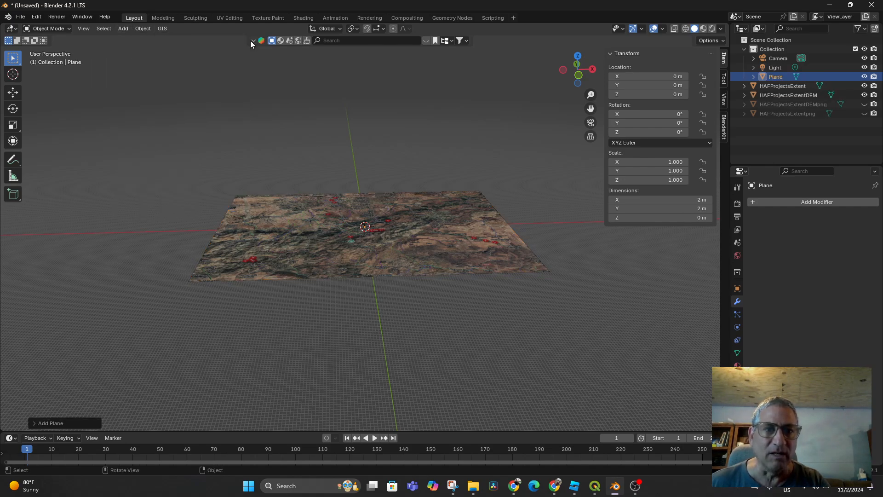
{"action": "left_click", "coordinate": [376, 258]}
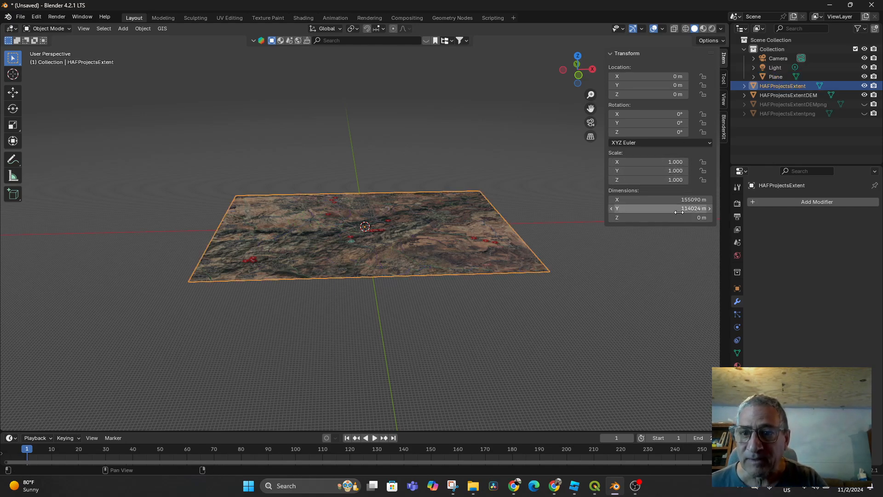
Step: Copy the X dimension of the HAFProjectsExtent raster and set the new plane's X dimension to the same 155090 m
{"action": "left_click", "coordinate": [663, 199]}
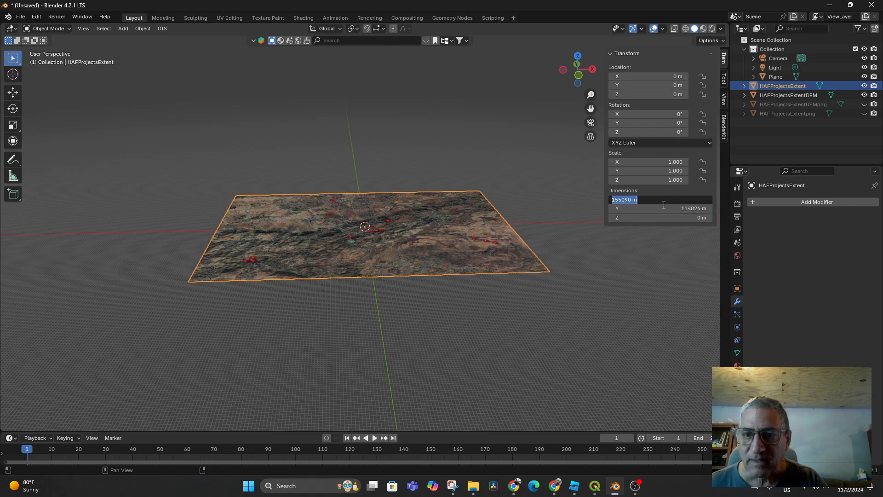
{"action": "key", "text": "Escape"}
{"action": "left_click", "coordinate": [686, 201]}
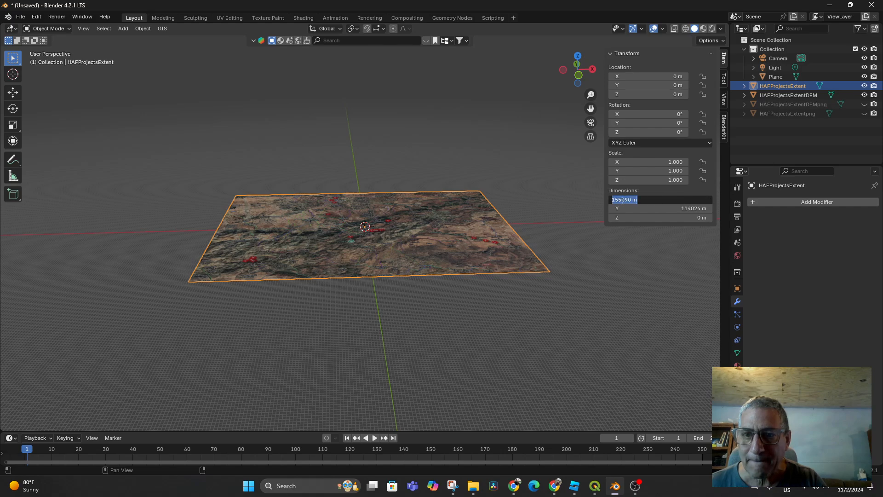
{"action": "key", "text": "Escape"}
{"action": "left_click", "coordinate": [637, 199]}
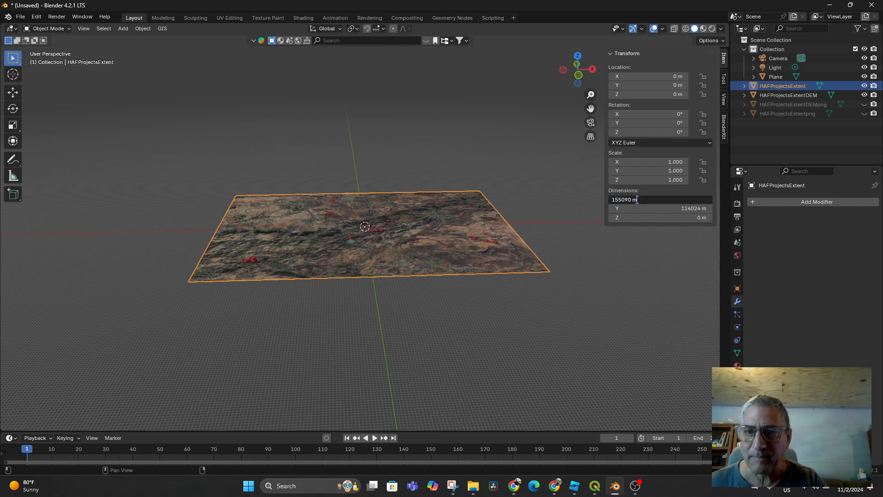
{"action": "left_click_drag", "start_coordinate": [644, 201], "coordinate": [606, 193]}
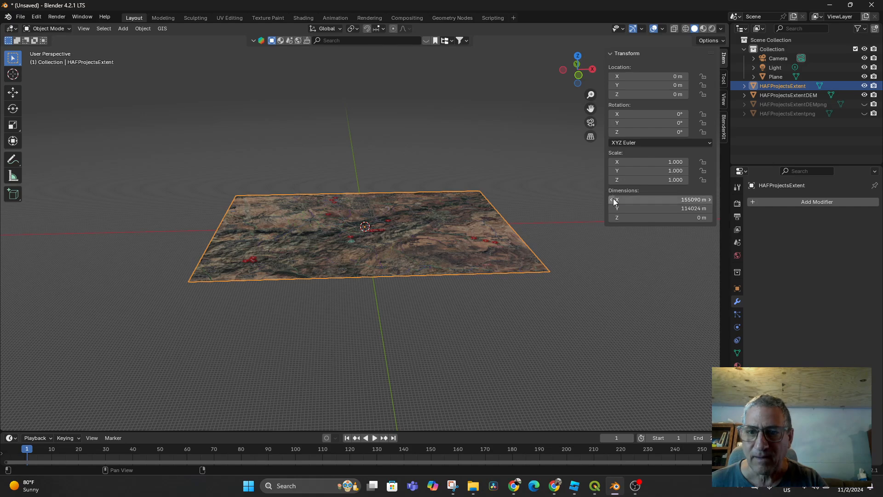
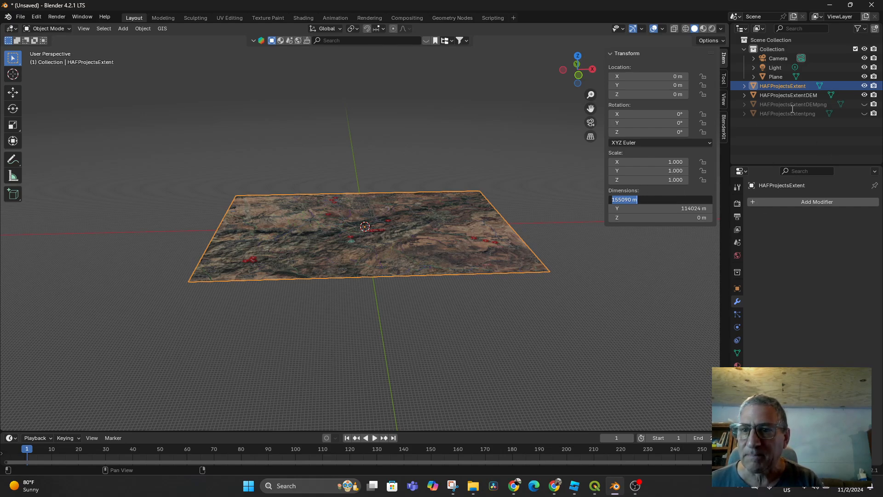
{"action": "left_click", "coordinate": [775, 76]}
{"action": "left_click", "coordinate": [775, 76]}
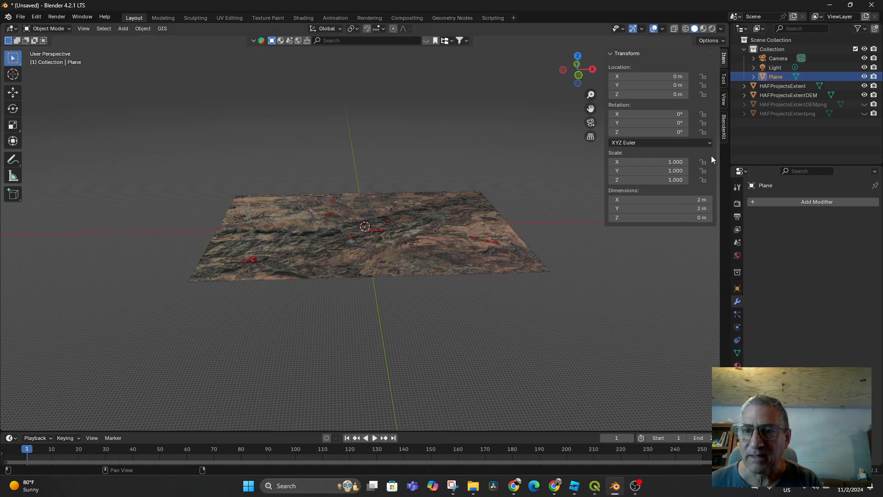
{"action": "type", "text": "155090 m"}
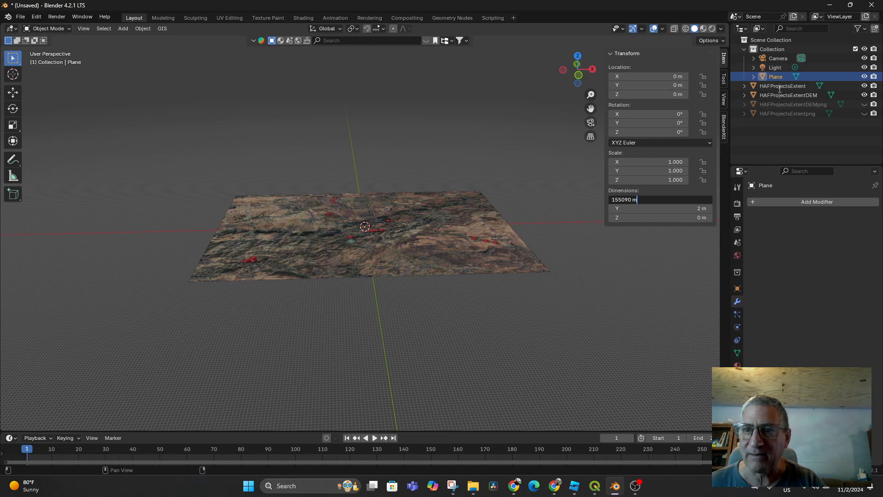
{"action": "key", "text": "Return"}
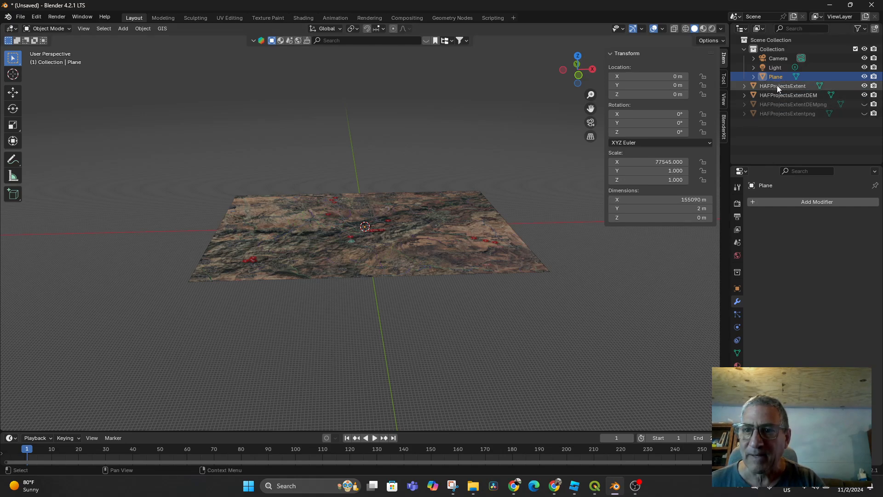
Step: Copy the Y dimension of the HAFProjectsExtent raster for reuse on the new plane
{"action": "left_click", "coordinate": [777, 85]}
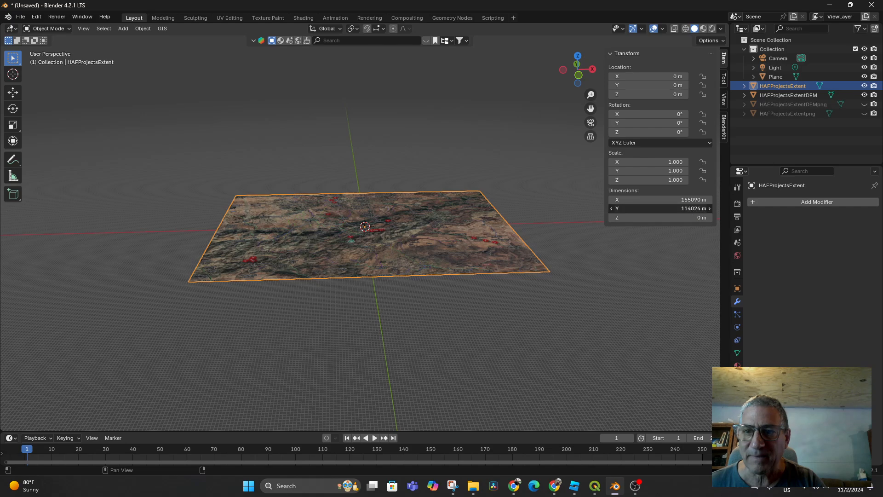
{"action": "left_click", "coordinate": [683, 212]}
{"action": "key", "text": "ctrl+c"}
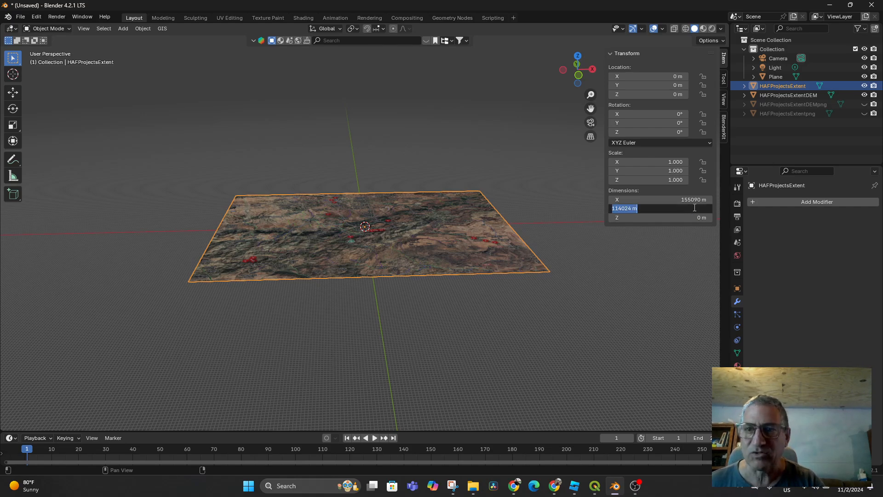
{"action": "key", "text": "Return"}
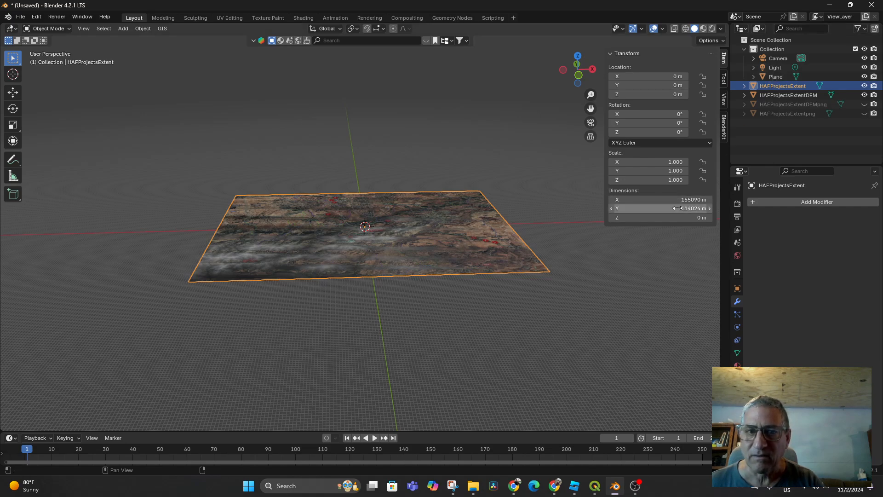
Step: Set the Plane's Y dimension to 114024 m and hide the HAFProjectsExtent and HAFProjectsExtentDEM objects
{"action": "left_click", "coordinate": [777, 76]}
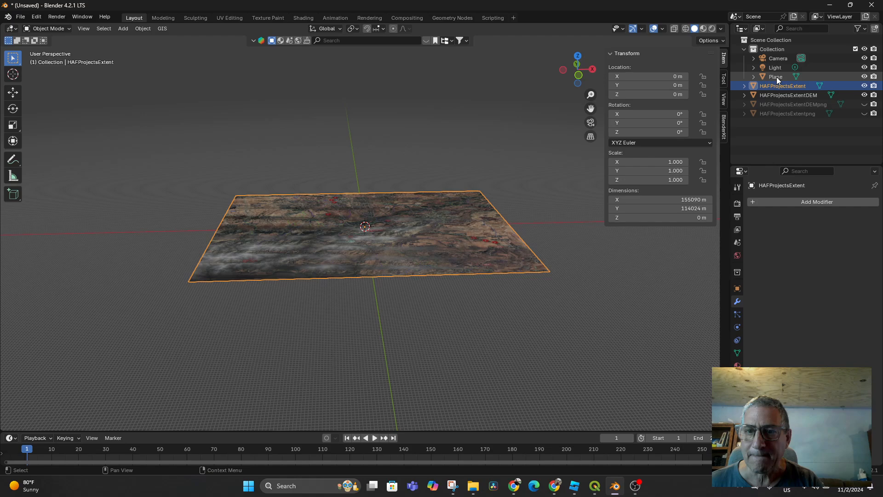
{"action": "left_click", "coordinate": [684, 211]}
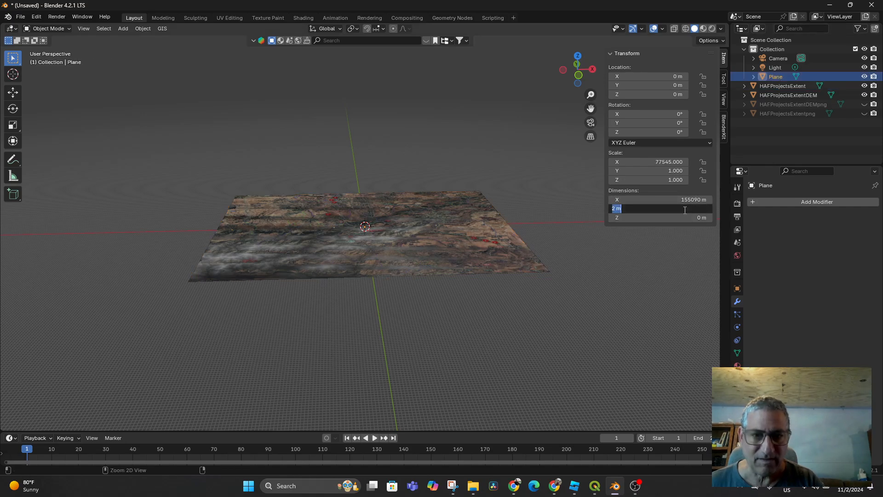
{"action": "key", "text": "ctrl+v"}
{"action": "key", "text": "Return"}
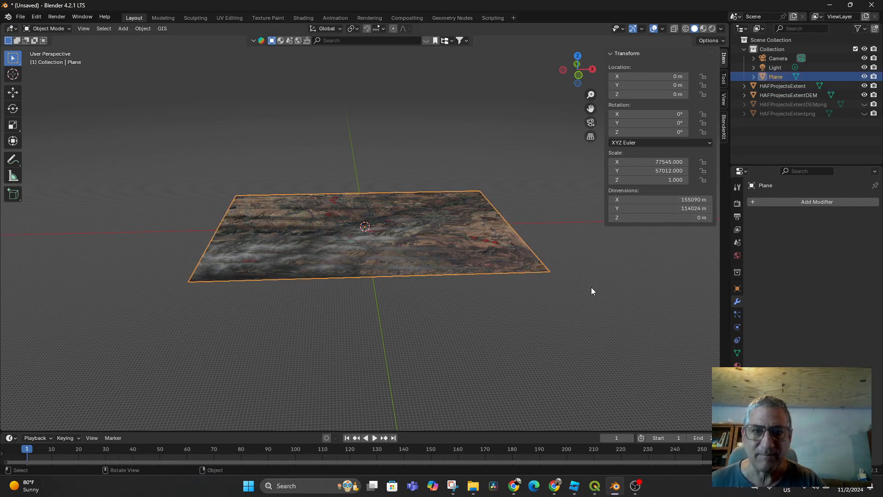
{"action": "left_click", "coordinate": [864, 86]}
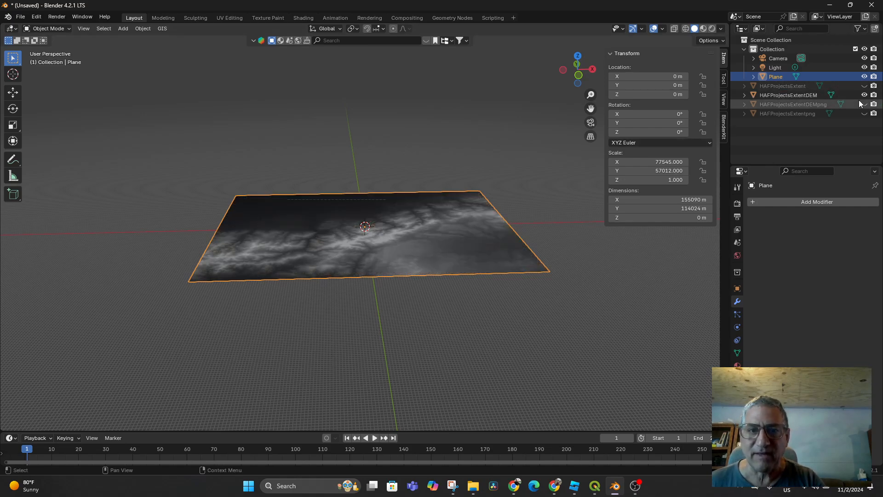
{"action": "left_click", "coordinate": [865, 94]}
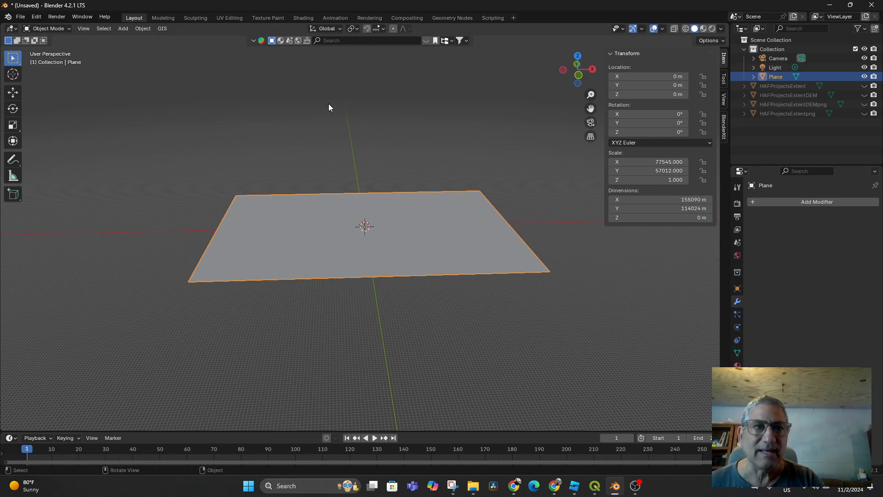
Step: Subdivide the whole plane eight times in Edit Mode and return to Object Mode
{"action": "left_click", "coordinate": [59, 30]}
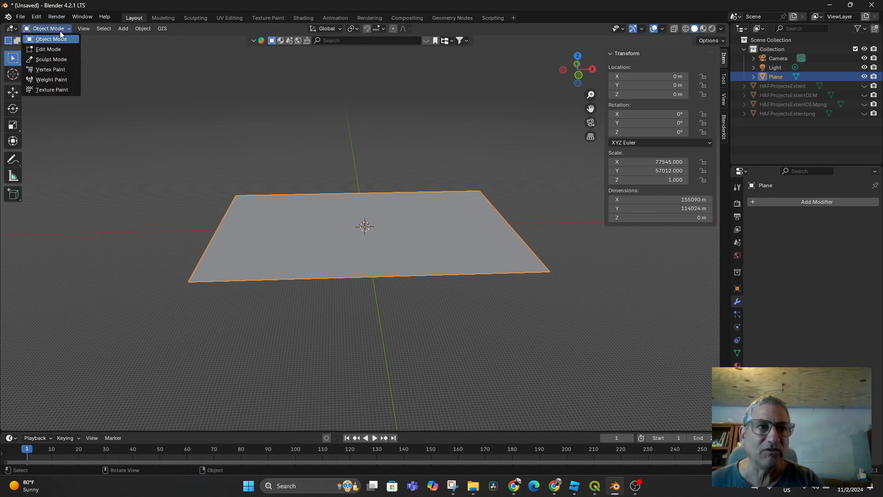
{"action": "left_click", "coordinate": [57, 49]}
{"action": "right_click", "coordinate": [360, 223]}
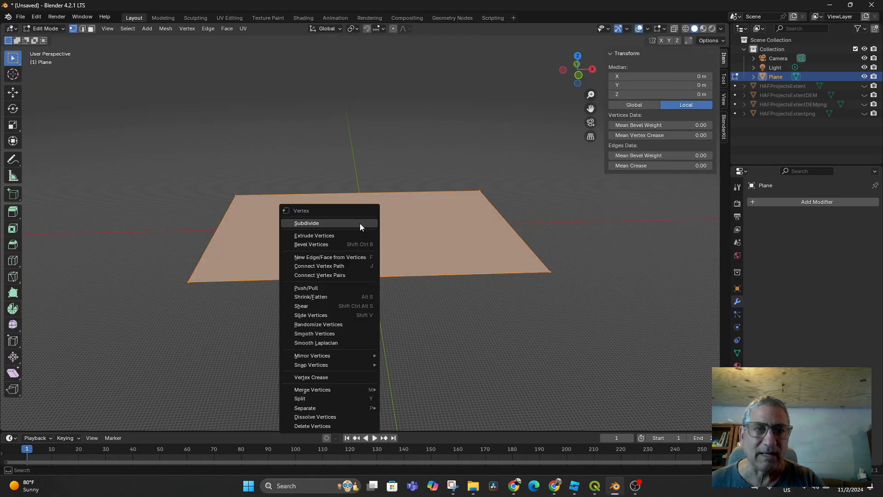
{"action": "left_click", "coordinate": [360, 222]}
{"action": "right_click", "coordinate": [359, 223]}
{"action": "left_click", "coordinate": [359, 223]}
{"action": "right_click", "coordinate": [359, 223]}
{"action": "left_click", "coordinate": [360, 223]}
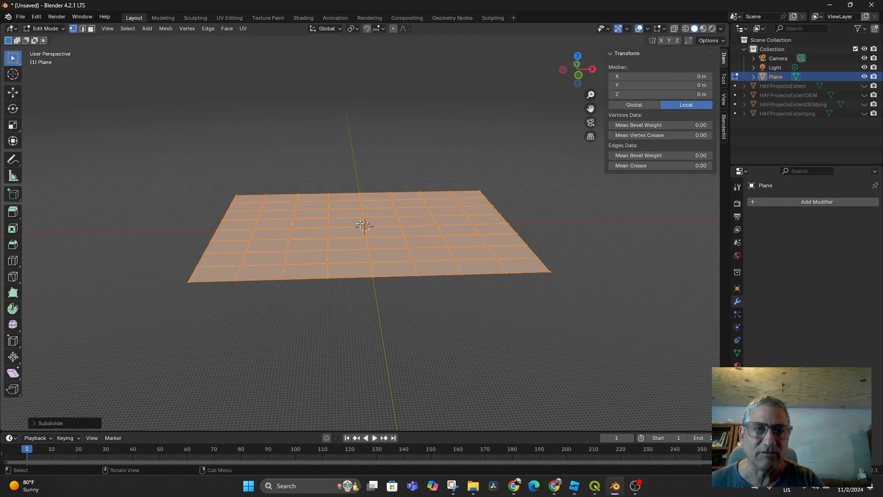
{"action": "right_click", "coordinate": [362, 225]}
{"action": "left_click", "coordinate": [362, 225]}
{"action": "right_click", "coordinate": [361, 224]}
{"action": "left_click", "coordinate": [361, 225]}
{"action": "right_click", "coordinate": [361, 224]}
{"action": "left_click", "coordinate": [361, 224]}
{"action": "right_click", "coordinate": [360, 223]}
{"action": "left_click", "coordinate": [359, 223]}
{"action": "right_click", "coordinate": [359, 223]}
{"action": "left_click", "coordinate": [360, 223]}
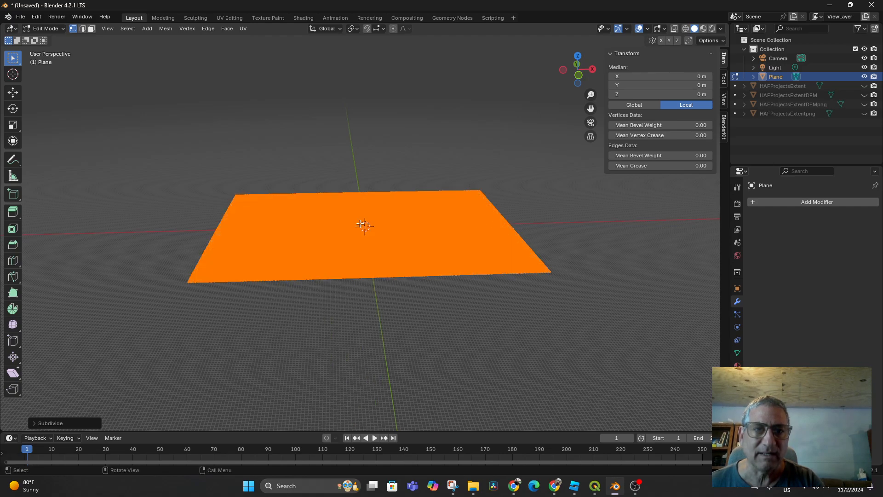
{"action": "mouse_move", "coordinate": [566, 316]}
{"action": "middle_mouse_down"}
{"action": "mouse_move", "coordinate": [570, 351]}
{"action": "mouse_move", "coordinate": [576, 314]}
{"action": "mouse_move", "coordinate": [562, 319]}
{"action": "middle_mouse_up"}
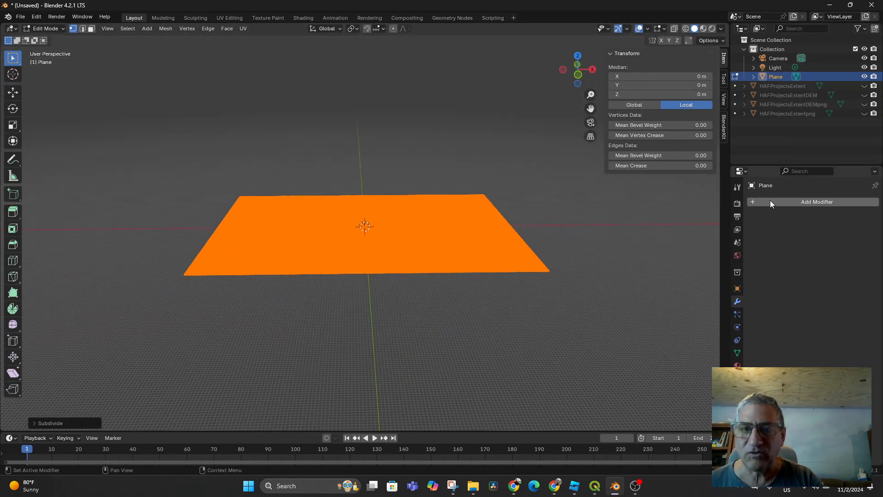
{"action": "left_click", "coordinate": [51, 30]}
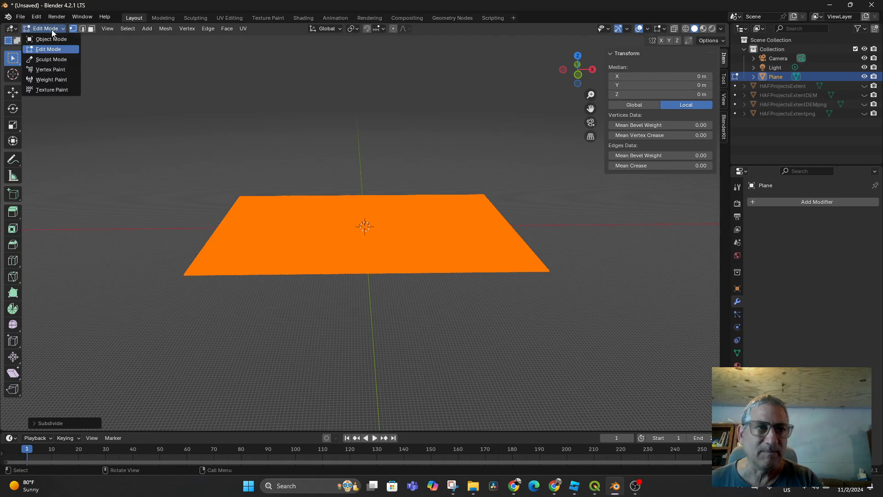
{"action": "left_click", "coordinate": [55, 40]}
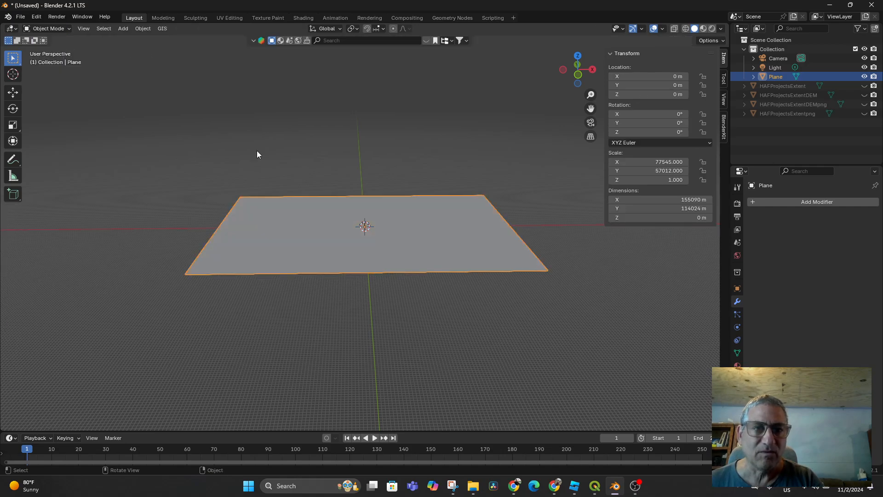
Step: Add a Displace modifier to the plane
{"action": "left_click", "coordinate": [752, 203]}
{"action": "left_click", "coordinate": [732, 203]}
{"action": "type", "text": "d"}
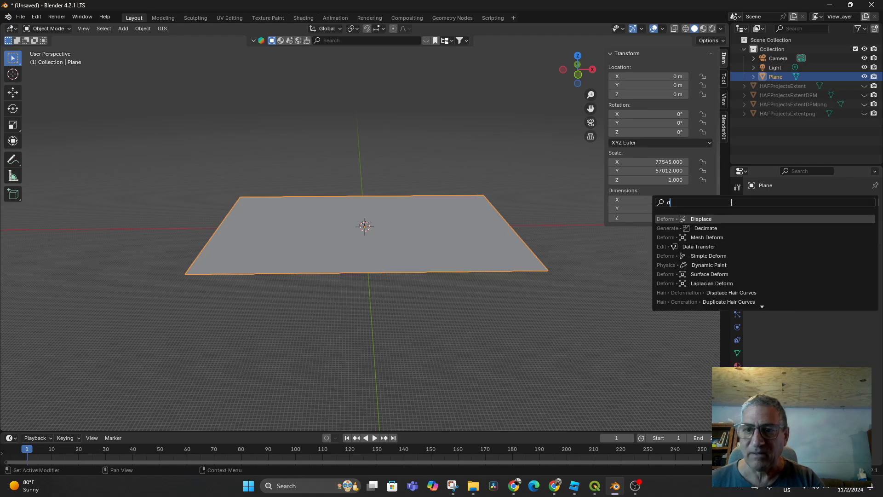
{"action": "left_click", "coordinate": [722, 220]}
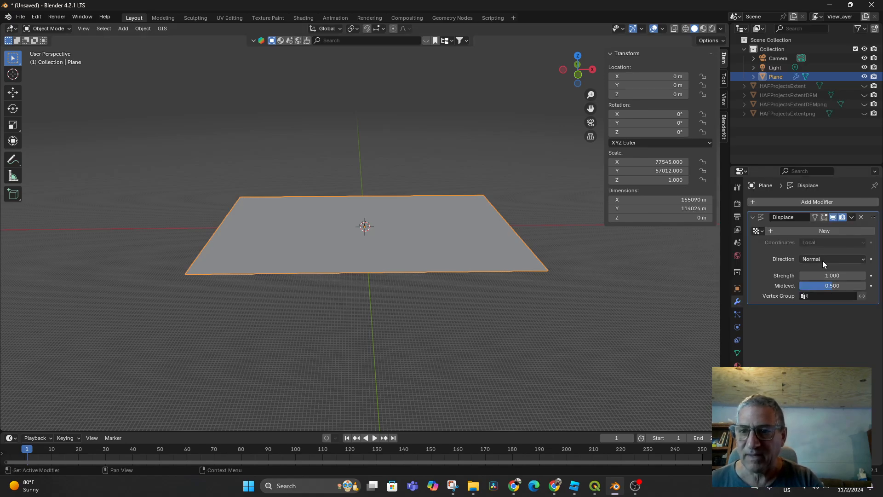
Step: Create a new texture for the Displace modifier and name it HAFProjectExtentsDEMTIF
{"action": "left_click", "coordinate": [759, 231]}
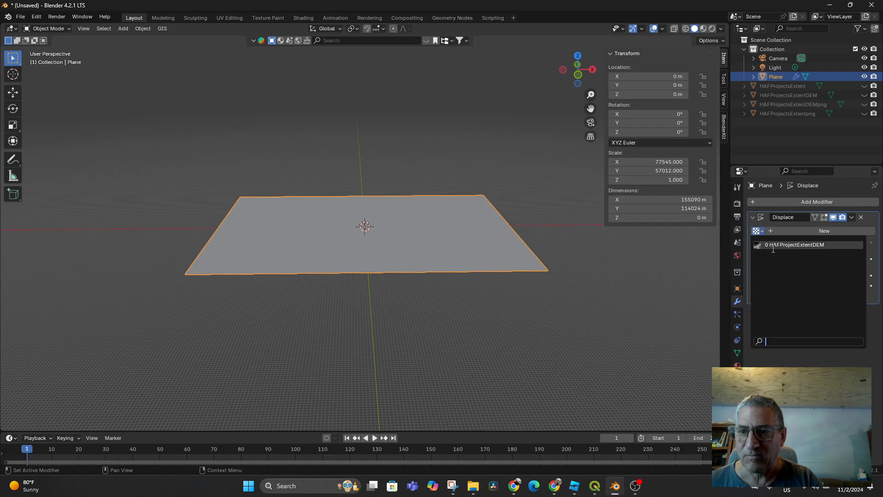
{"action": "left_click", "coordinate": [778, 233]}
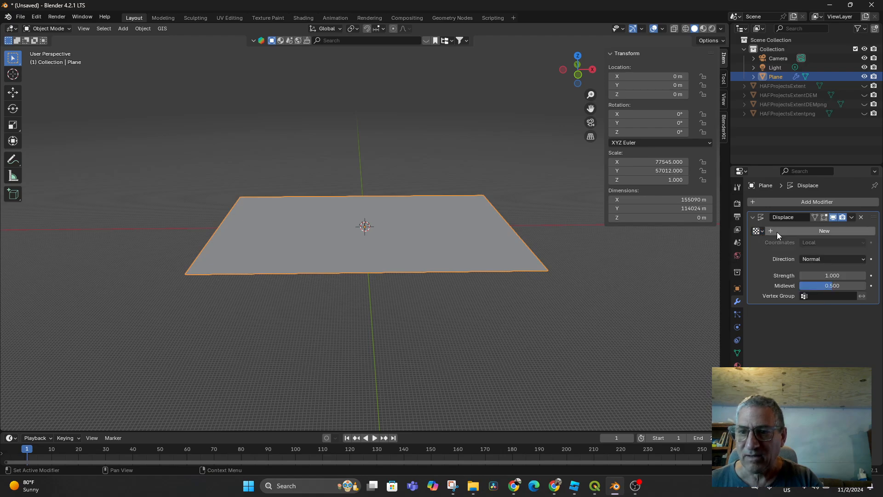
{"action": "left_click", "coordinate": [779, 231]}
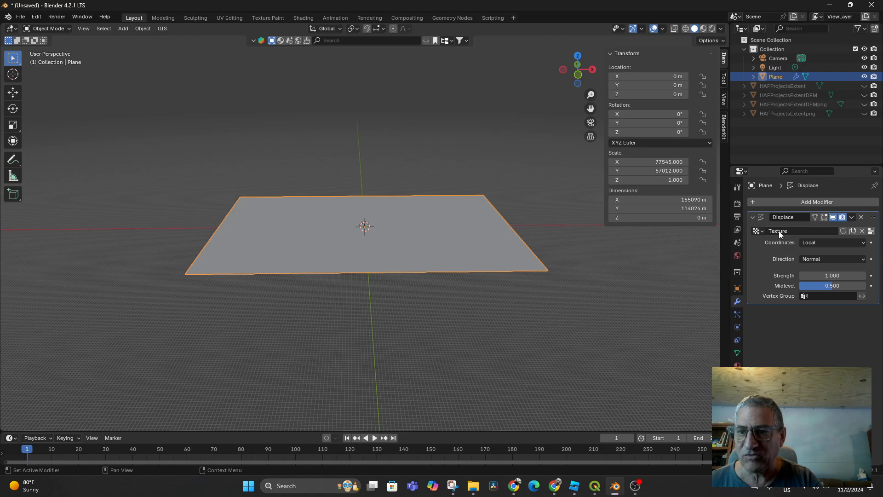
{"action": "double_click", "coordinate": [788, 231]}
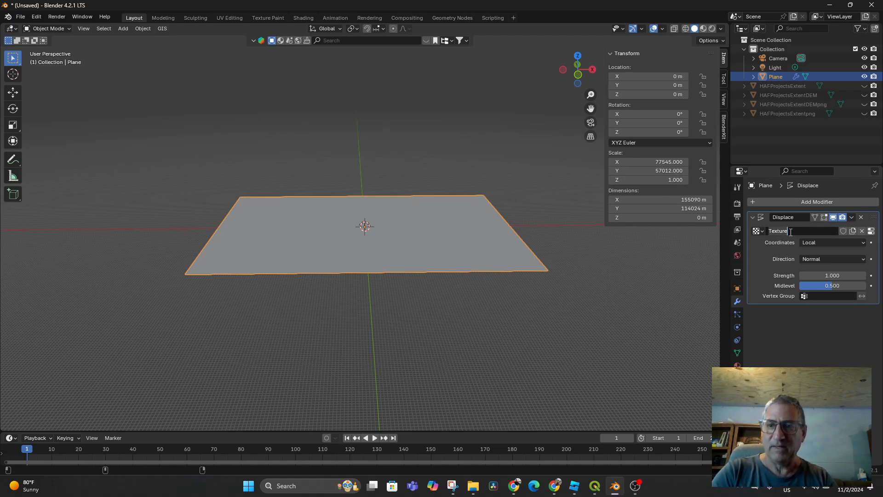
{"action": "type", "text": "HAFPro"}
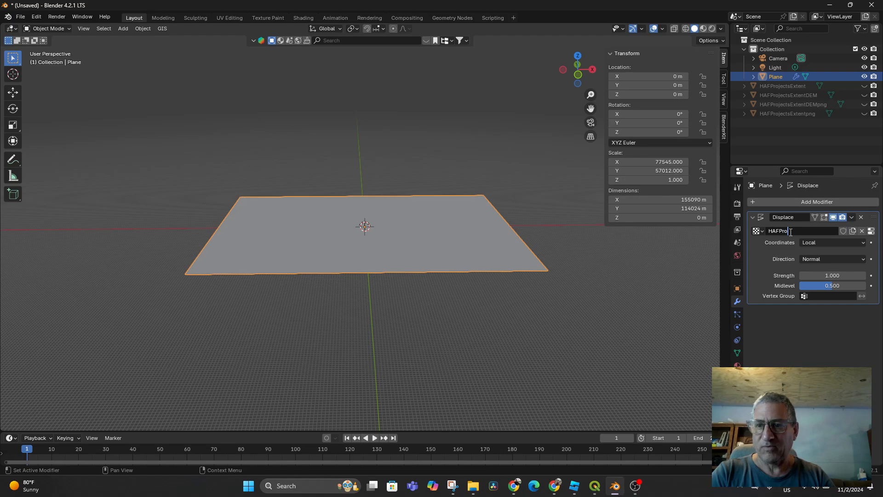
{"action": "type", "text": "jectExtents"}
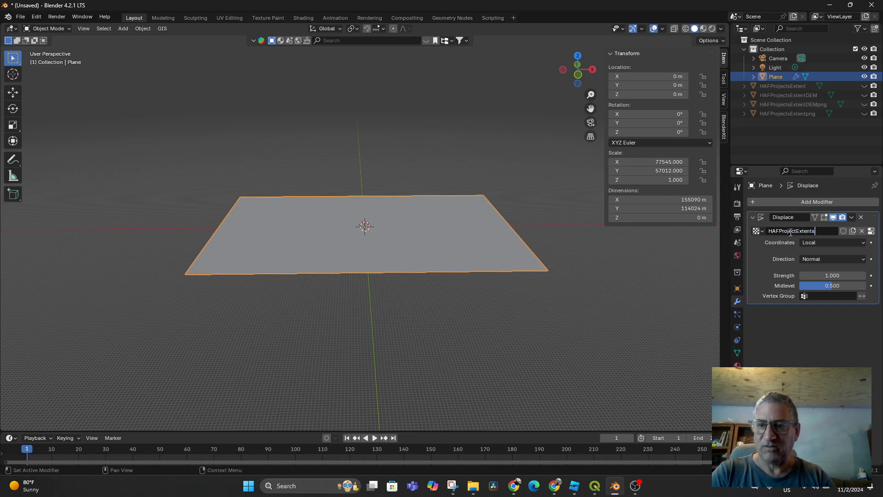
{"action": "type", "text": "DEMTIF"}
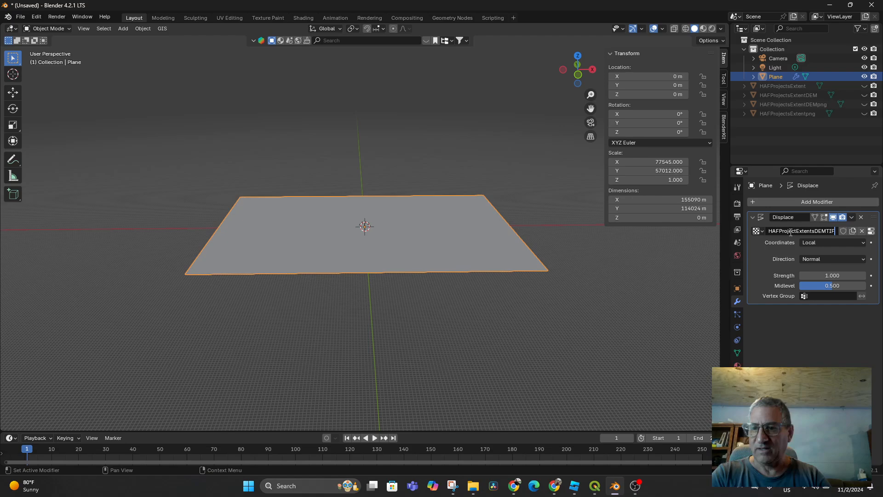
{"action": "left_click", "coordinate": [763, 262]}
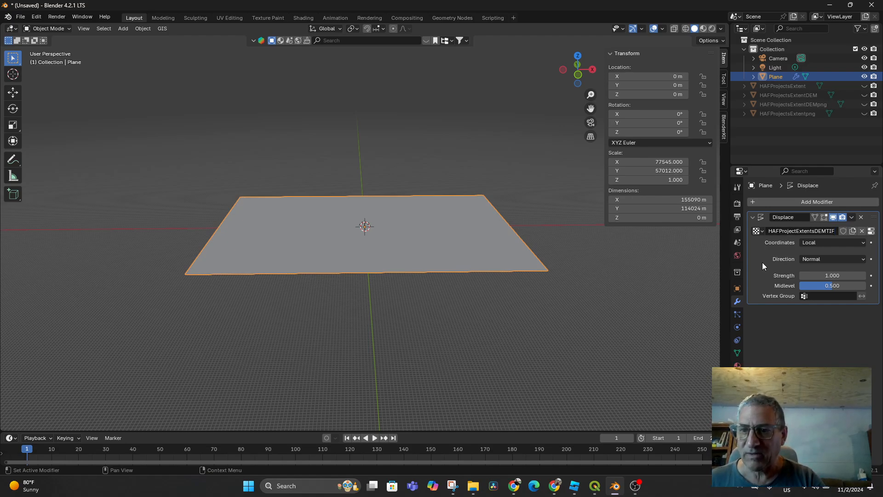
Step: Load HAFProjectsExtentDEM.tif from the HAF Project Site Photos folder as the texture's image
{"action": "left_click", "coordinate": [737, 378]}
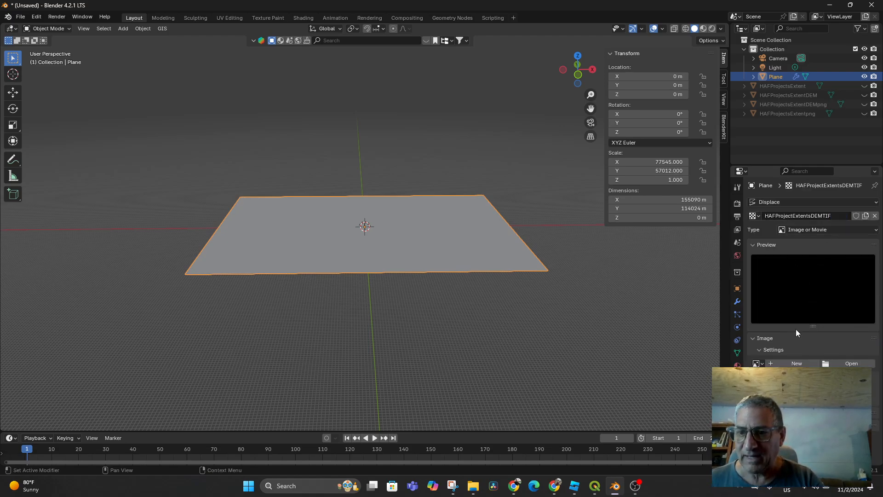
{"action": "left_click", "coordinate": [852, 364]}
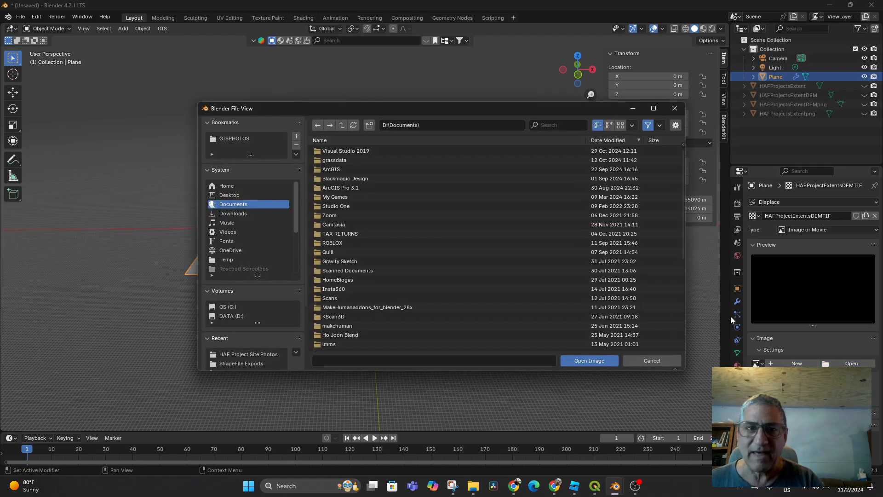
{"action": "left_click", "coordinate": [245, 353]}
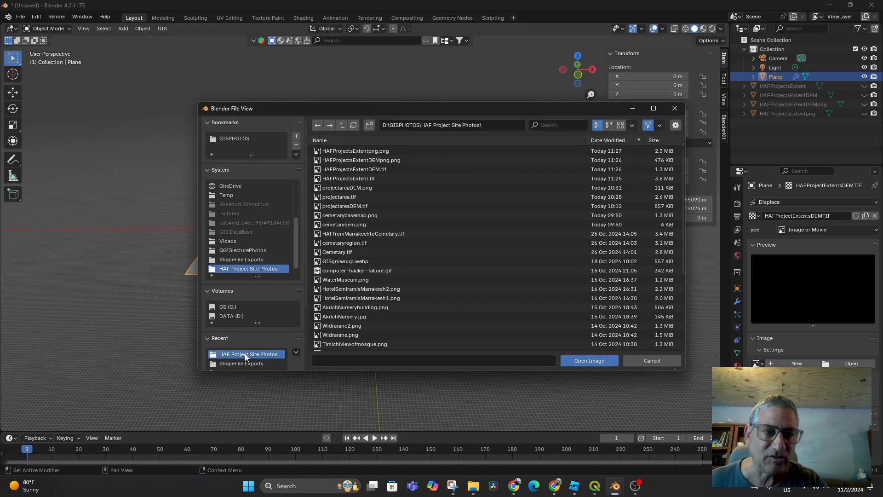
{"action": "left_click", "coordinate": [367, 170]}
{"action": "left_click", "coordinate": [572, 361]}
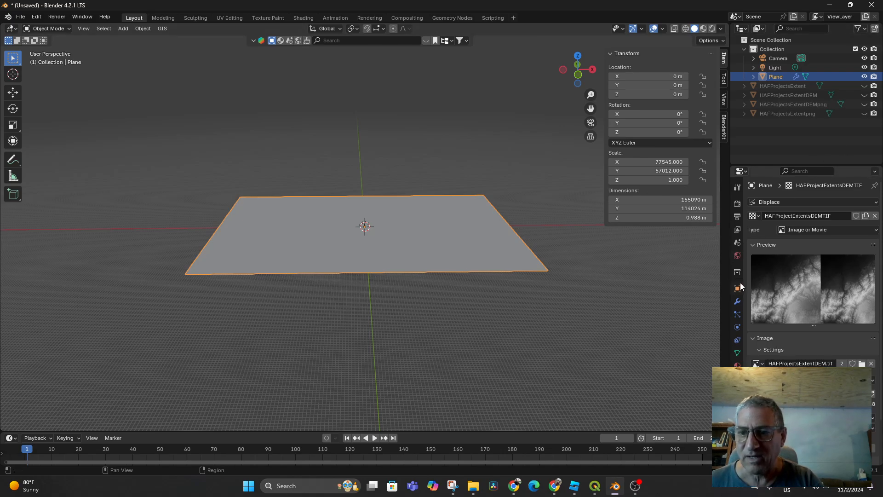
Step: Switch the viewport to Material Preview shading, raise the Displace strength to about 98.4, and inspect the relief
{"action": "left_click", "coordinate": [737, 302]}
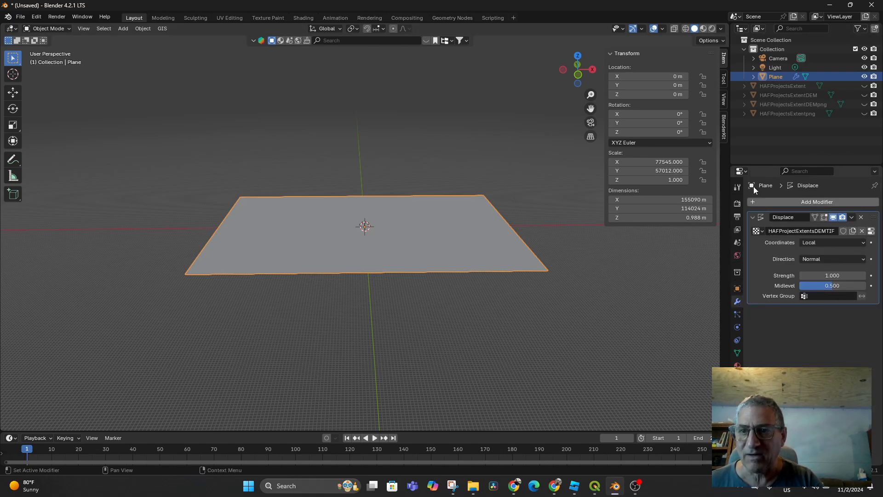
{"action": "left_click", "coordinate": [704, 29]}
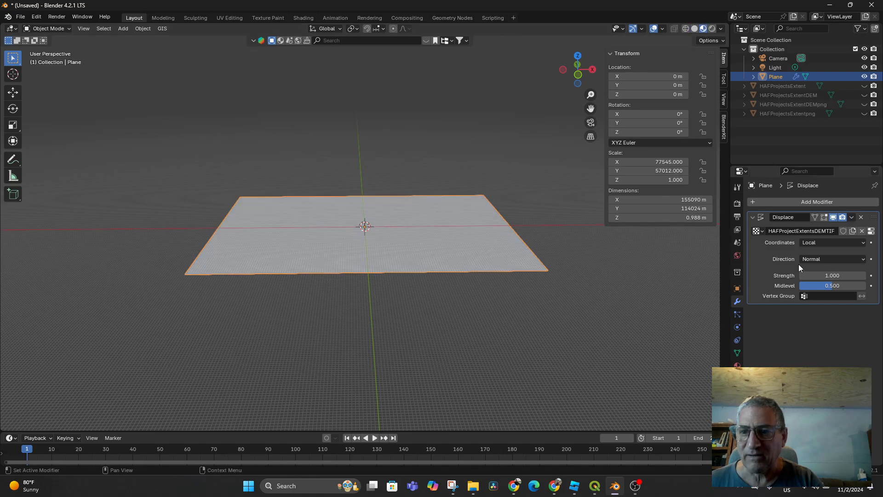
{"action": "left_click_drag", "start_coordinate": [833, 275], "coordinate": [878, 275]}
{"action": "middle_click_drag", "start_coordinate": [278, 229], "coordinate": [325, 249]}
{"action": "scroll", "coordinate": [340, 250], "scroll_direction": "up", "scroll_amount": 5}
{"action": "scroll", "coordinate": [341, 250], "scroll_direction": "up", "scroll_amount": 2}
{"action": "mouse_move", "coordinate": [432, 290]}
{"action": "middle_mouse_down"}
{"action": "mouse_move", "coordinate": [432, 268]}
{"action": "mouse_move", "coordinate": [415, 286]}
{"action": "mouse_move", "coordinate": [429, 345]}
{"action": "mouse_move", "coordinate": [436, 253]}
{"action": "mouse_move", "coordinate": [407, 294]}
{"action": "mouse_move", "coordinate": [278, 282]}
{"action": "mouse_move", "coordinate": [373, 272]}
{"action": "mouse_move", "coordinate": [431, 296]}
{"action": "middle_mouse_up"}
{"action": "scroll", "coordinate": [415, 287], "scroll_direction": "down", "scroll_amount": 4}
{"action": "scroll", "coordinate": [415, 291], "scroll_direction": "down", "scroll_amount": 4}
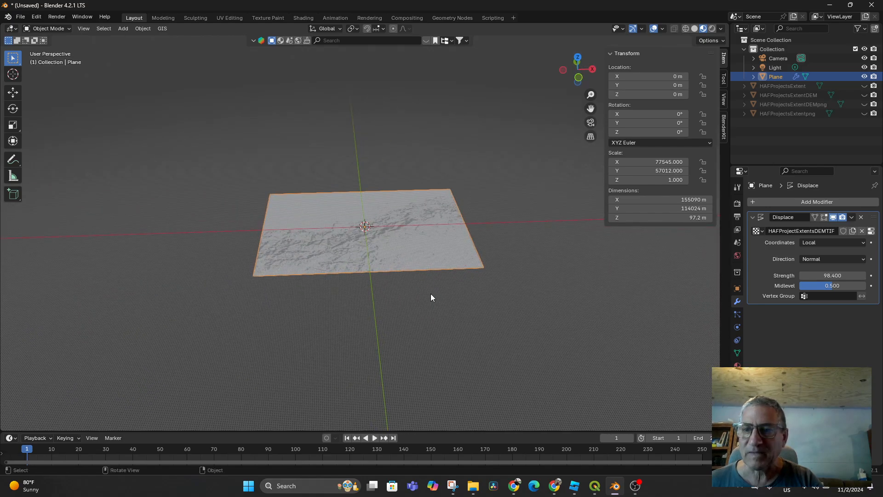
Step: Switch the Displace modifier's texture to HAFProjectExtentDEM and set its strength to 100 and midlevel to about 0.704
{"action": "left_click", "coordinate": [759, 231]}
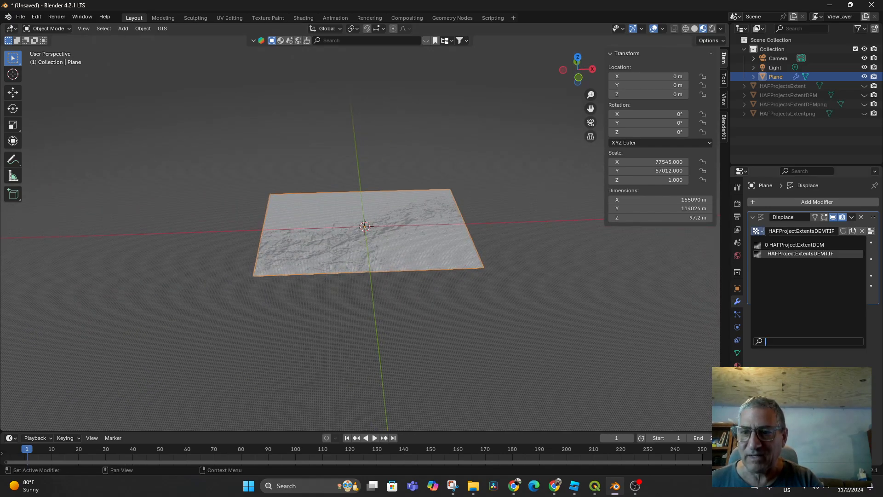
{"action": "left_click", "coordinate": [774, 244]}
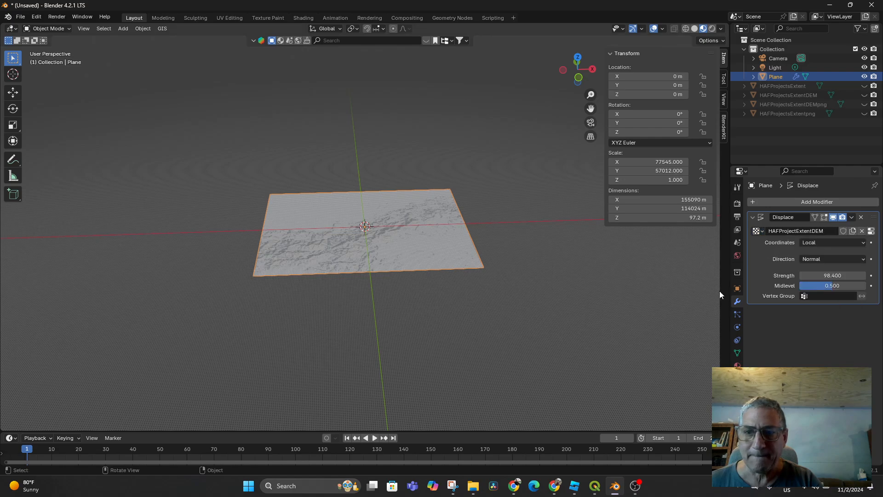
{"action": "left_click_drag", "start_coordinate": [833, 276], "coordinate": [855, 276]}
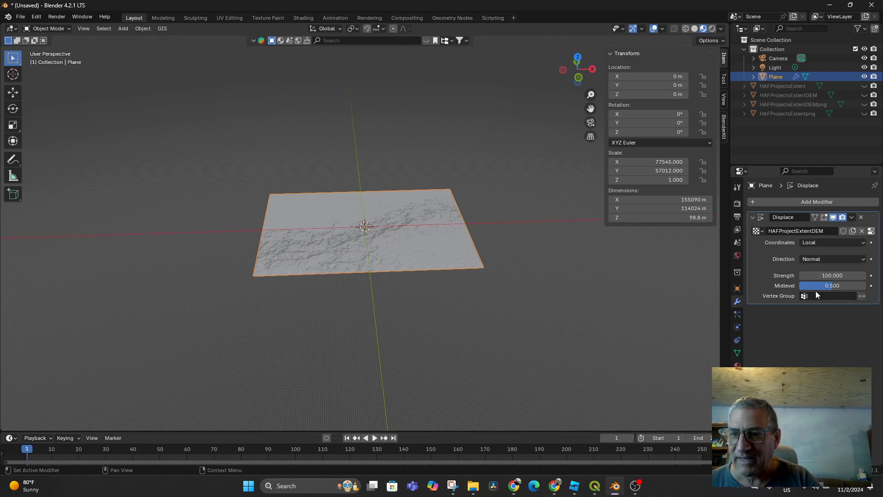
{"action": "mouse_move", "coordinate": [830, 285]}
{"action": "left_mouse_down"}
{"action": "mouse_move", "coordinate": [861, 285]}
{"action": "mouse_move", "coordinate": [846, 285]}
{"action": "left_mouse_up"}
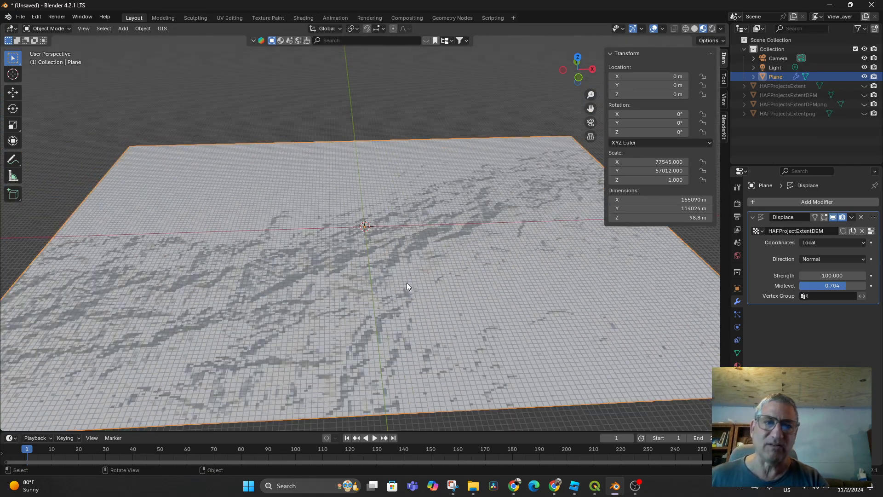
Step: Delete the plane, camera and light from the scene, and switch to QGIS
{"action": "mouse_move", "coordinate": [406, 282]}
{"action": "middle_mouse_down"}
{"action": "mouse_move", "coordinate": [402, 263]}
{"action": "mouse_move", "coordinate": [398, 280]}
{"action": "middle_mouse_up"}
{"action": "scroll", "coordinate": [328, 240], "scroll_direction": "down", "scroll_amount": 6}
{"action": "scroll", "coordinate": [327, 239], "scroll_direction": "down", "scroll_amount": 1}
{"action": "left_click_drag", "start_coordinate": [242, 190], "coordinate": [463, 308]}
{"action": "key", "text": "Delete"}
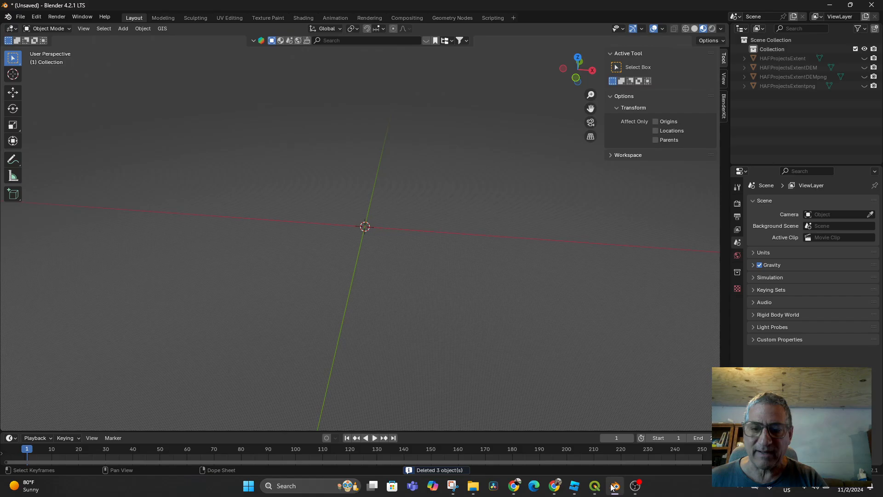
{"action": "left_click", "coordinate": [596, 491]}
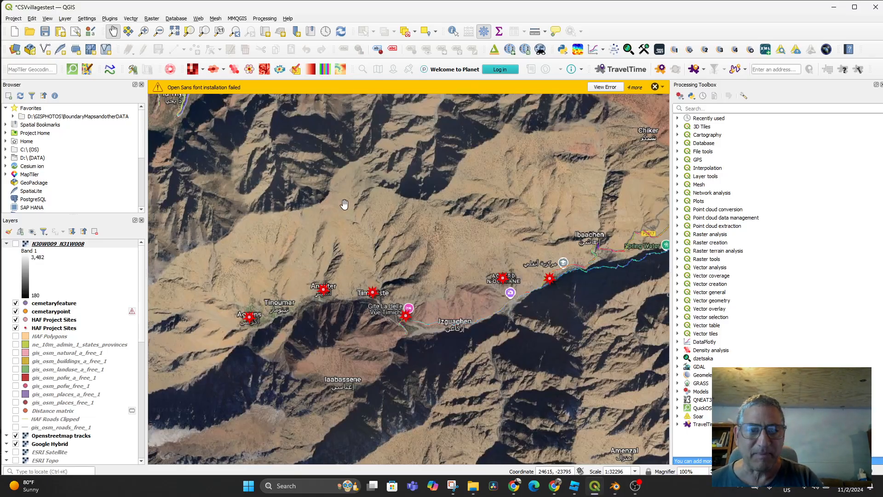
Step: Export the satellite map view as the PNG image HAFArea1Anmiter in HAF Project Site Photos, using the map canvas extent
{"action": "left_click", "coordinate": [18, 19]}
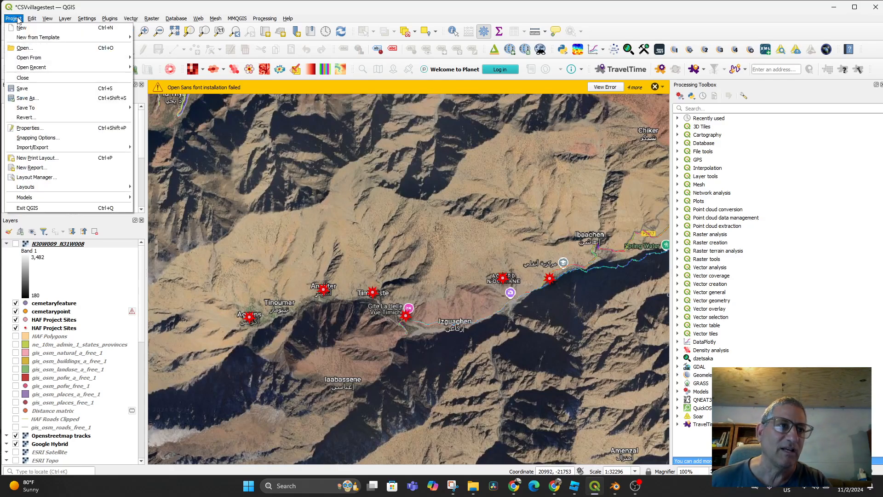
{"action": "mouse_move", "coordinate": [42, 148]}
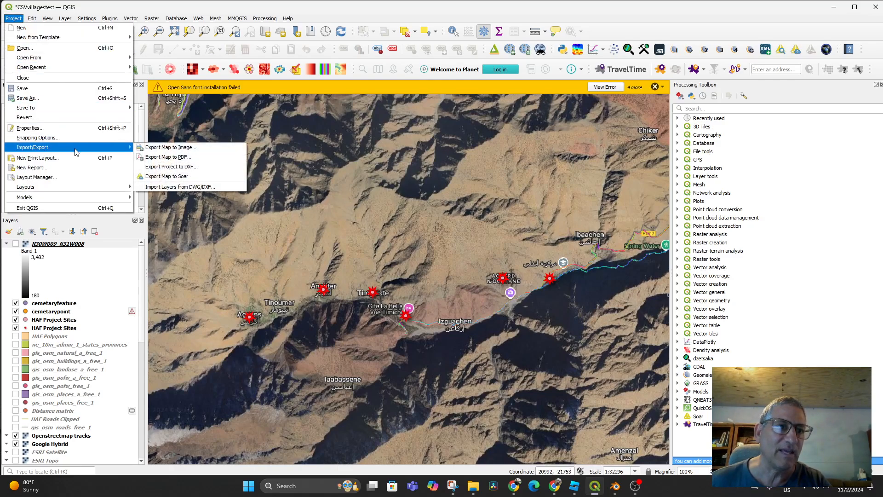
{"action": "left_click", "coordinate": [175, 148]}
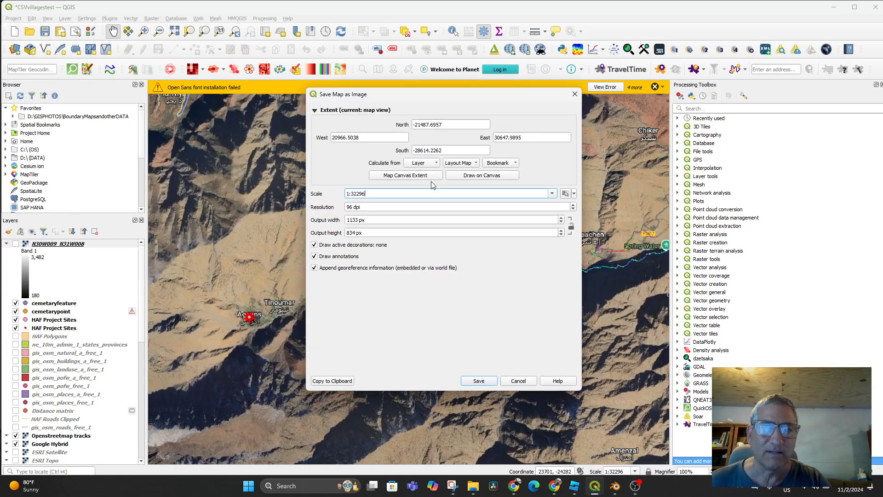
{"action": "left_click", "coordinate": [415, 177]}
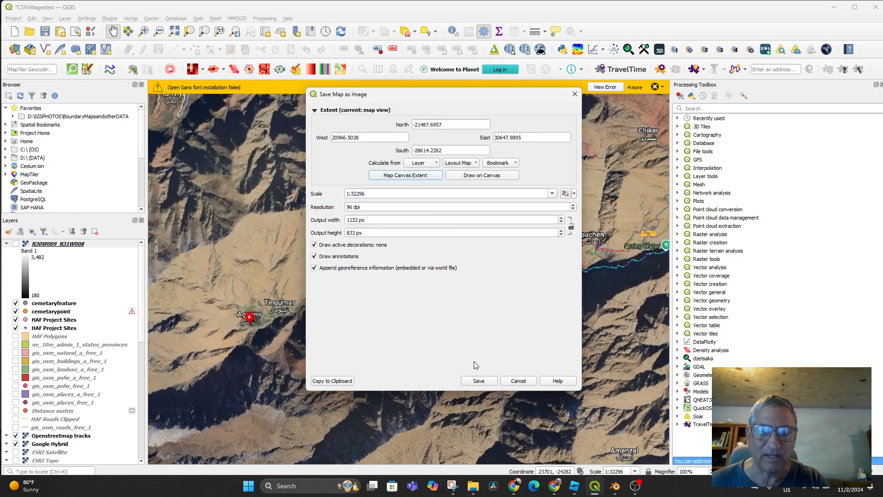
{"action": "left_click", "coordinate": [479, 381]}
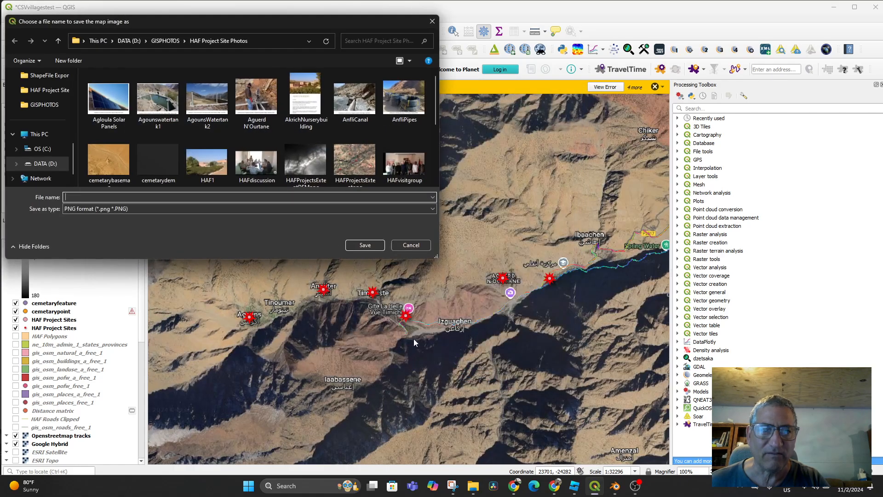
{"action": "left_click", "coordinate": [109, 197]}
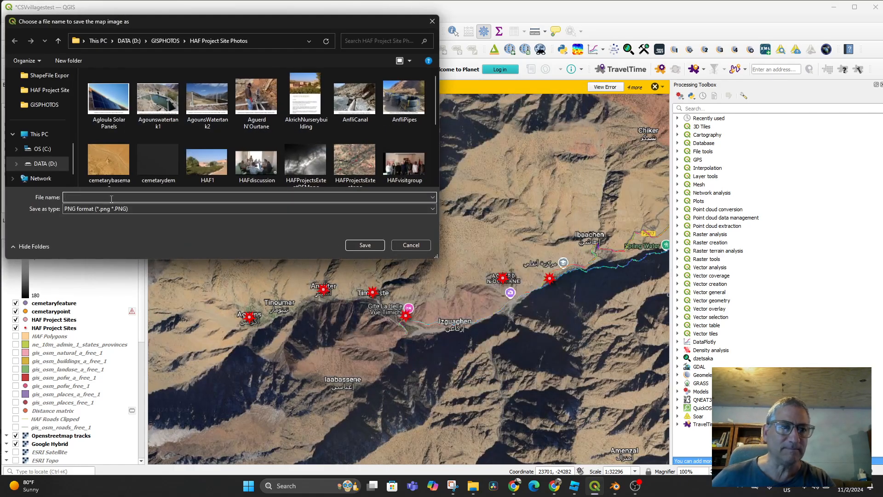
{"action": "type", "text": "HAF"}
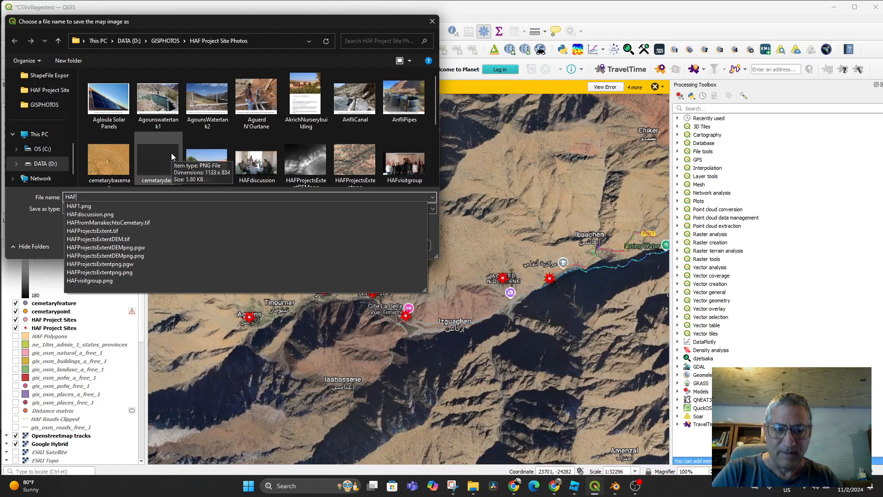
{"action": "type", "text": "Area1Anmiter"}
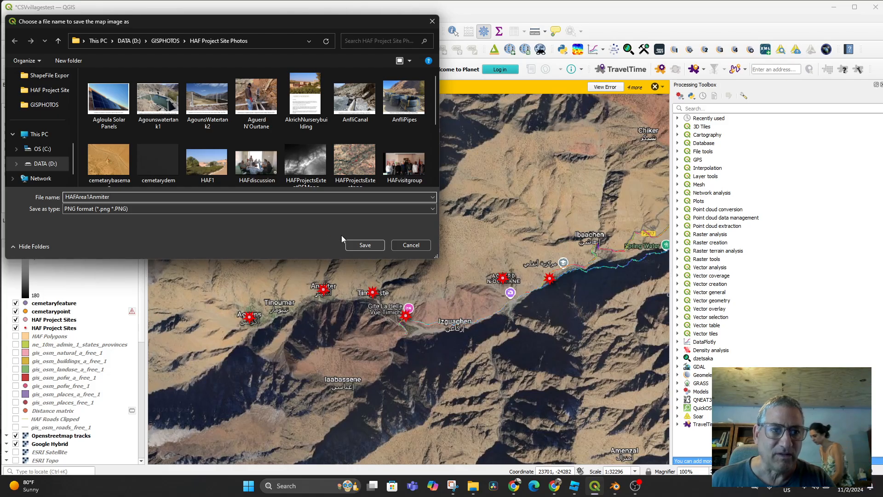
{"action": "left_click", "coordinate": [361, 245]}
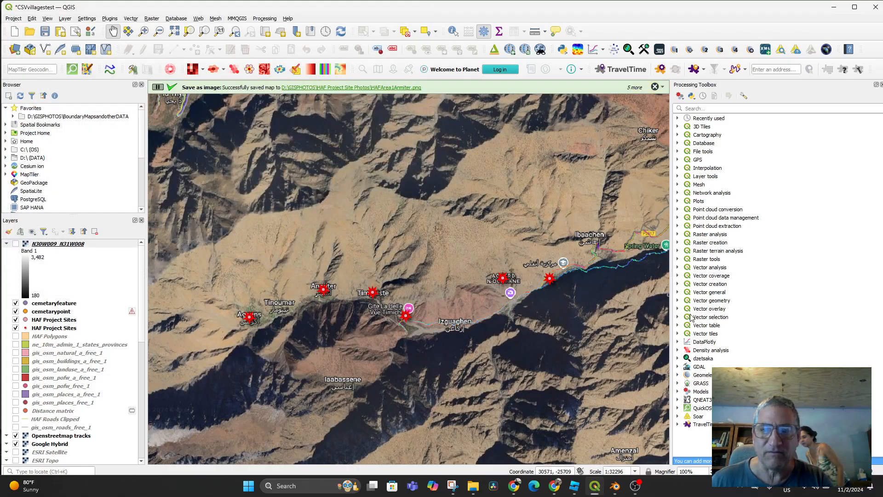
Step: Show the N30W009_N31W008 elevation layer and export the same canvas extent as HAFArea1AnmiterDEM.png
{"action": "left_click", "coordinate": [16, 243]}
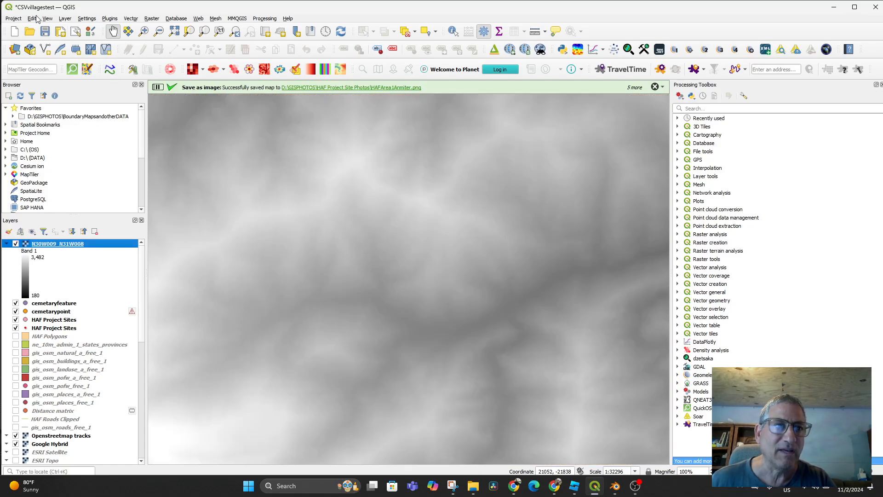
{"action": "left_click", "coordinate": [13, 19]}
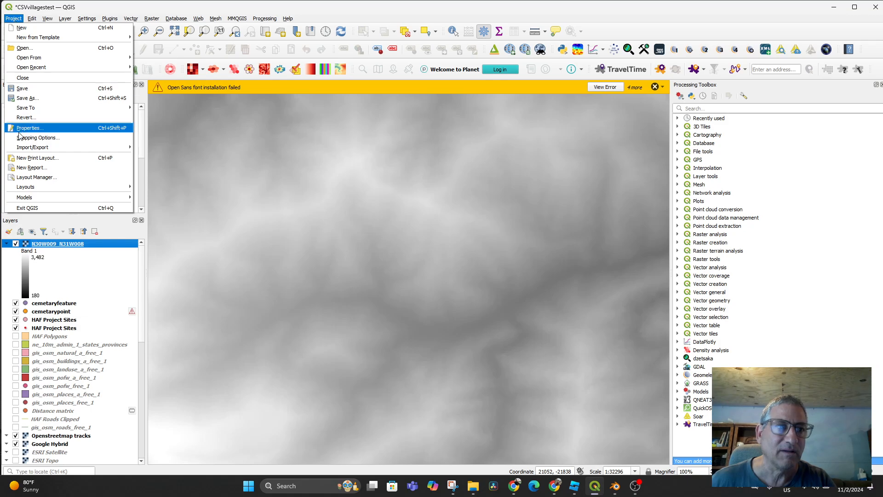
{"action": "mouse_move", "coordinate": [26, 148]}
{"action": "left_click", "coordinate": [148, 147]}
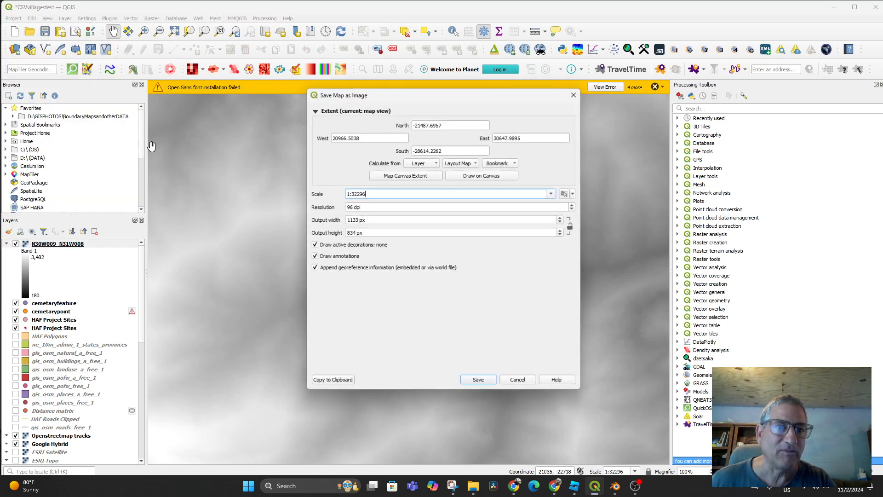
{"action": "left_click", "coordinate": [398, 180]}
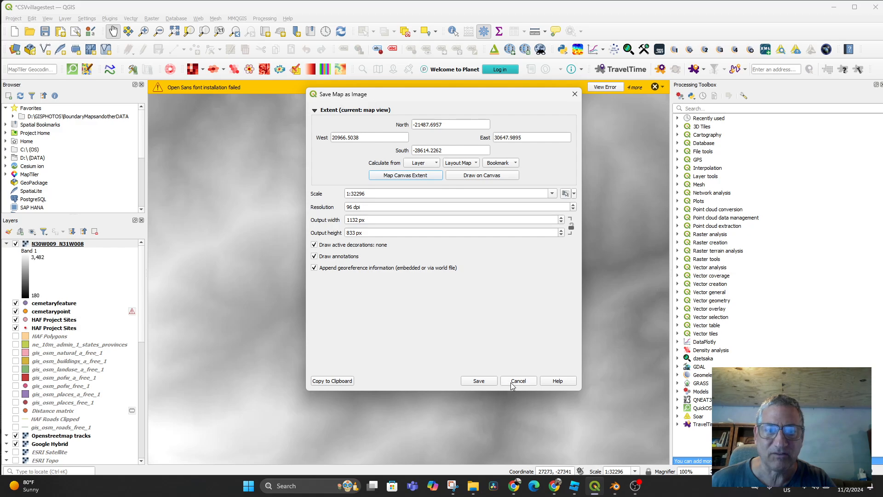
{"action": "left_click", "coordinate": [478, 381]}
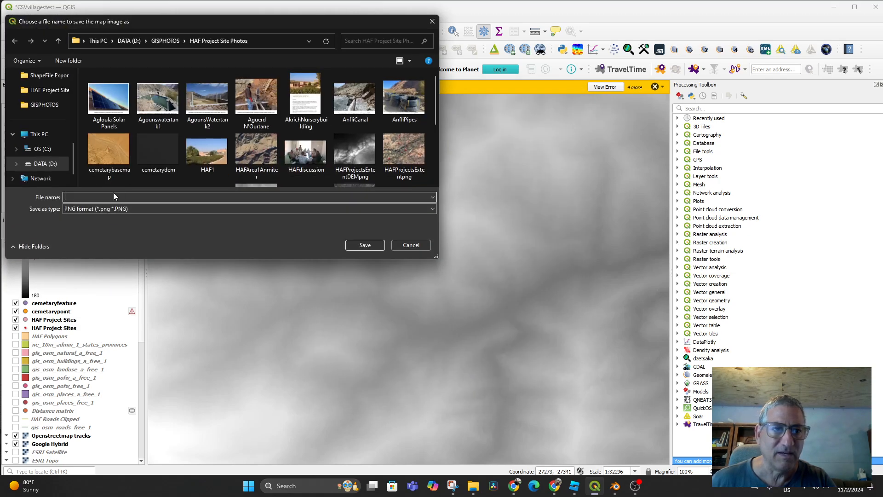
{"action": "type", "text": "HAF"}
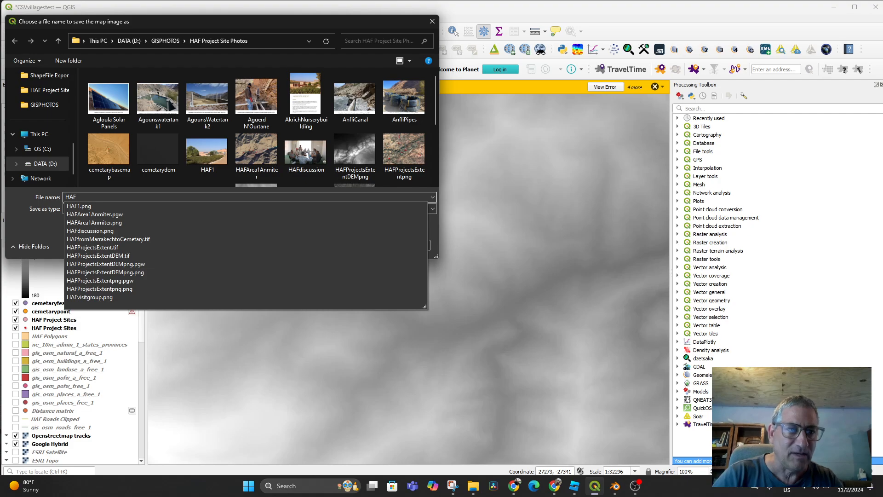
{"action": "left_click", "coordinate": [123, 224]}
{"action": "left_click", "coordinate": [125, 197]}
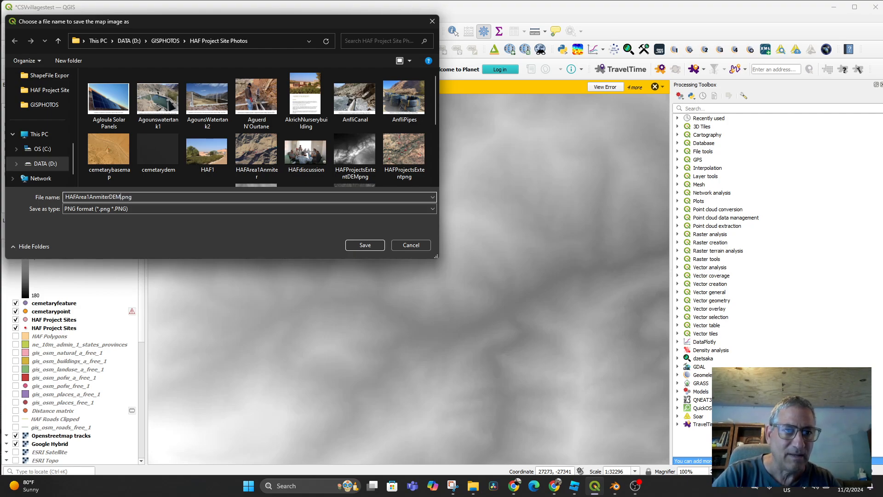
{"action": "left_click", "coordinate": [366, 245]}
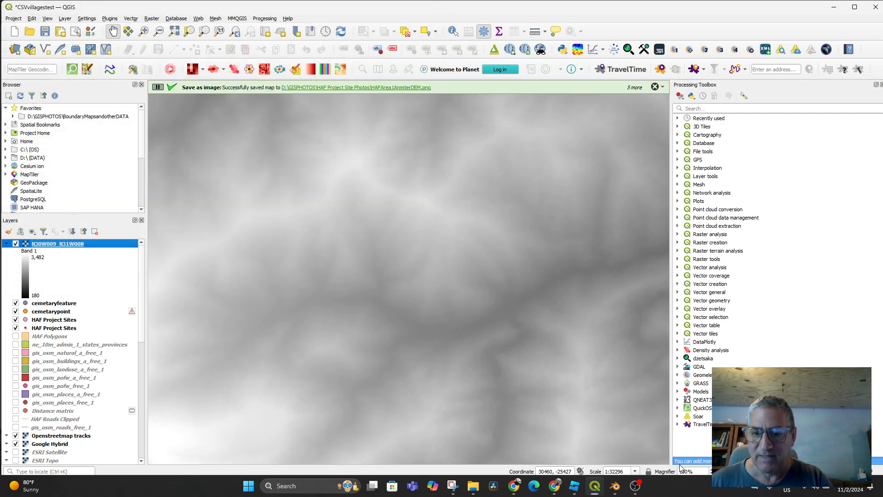
Step: Switch to Blender and import the georeferenced raster HAFArea1Anmiter.png as a basemap on a new plane
{"action": "left_click", "coordinate": [615, 486]}
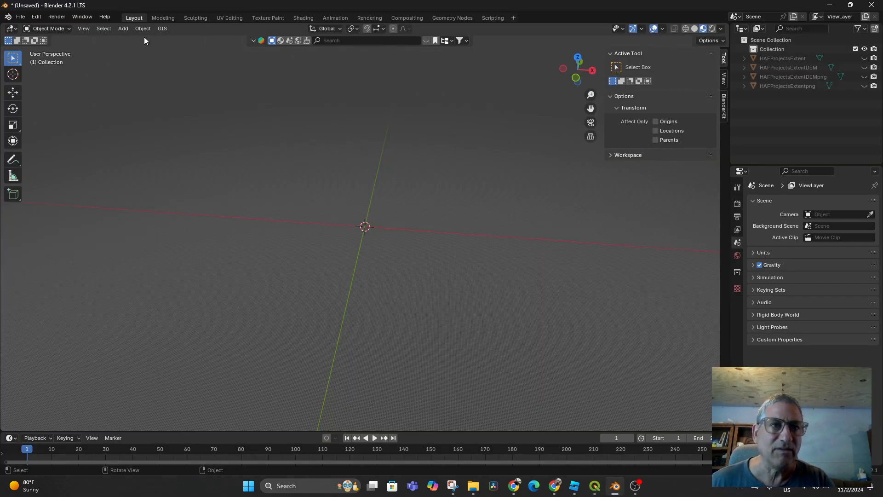
{"action": "left_click", "coordinate": [162, 28]}
{"action": "mouse_move", "coordinate": [198, 61]}
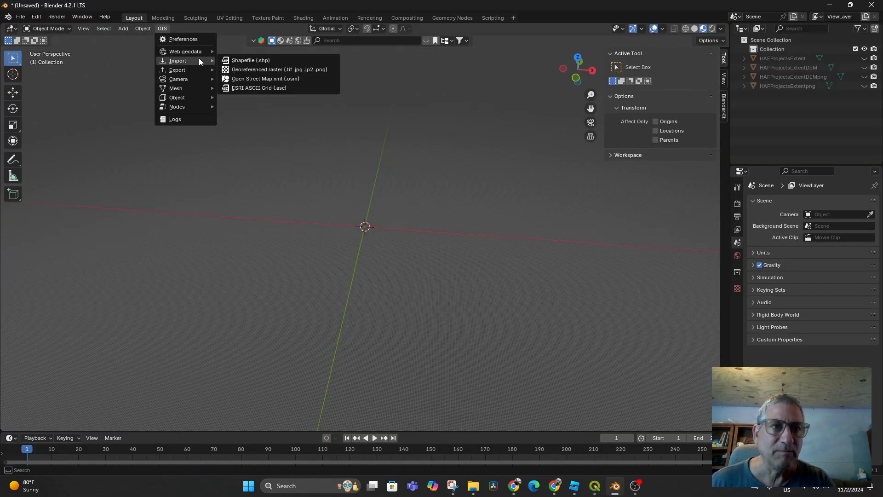
{"action": "left_click", "coordinate": [259, 70]}
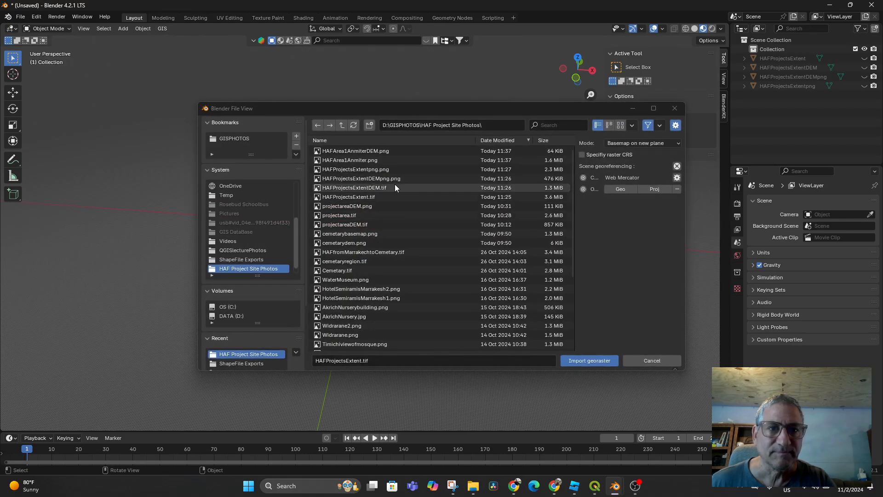
{"action": "left_click", "coordinate": [363, 160]}
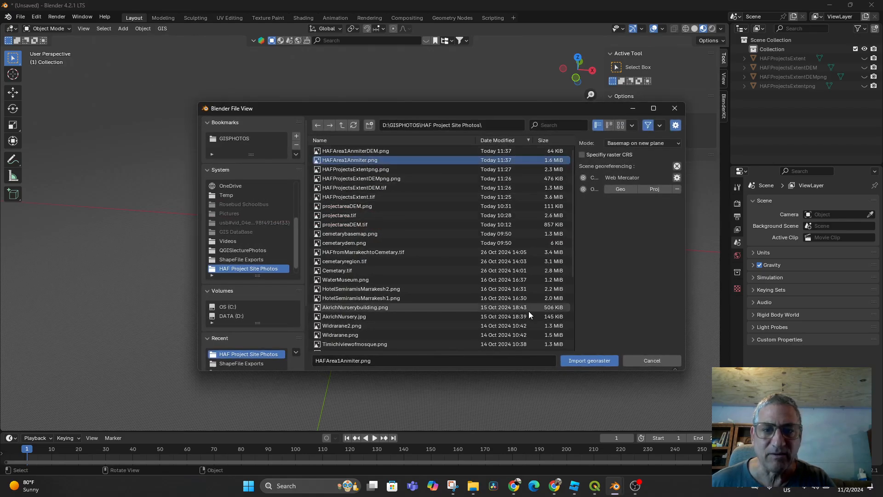
{"action": "left_click", "coordinate": [579, 361]}
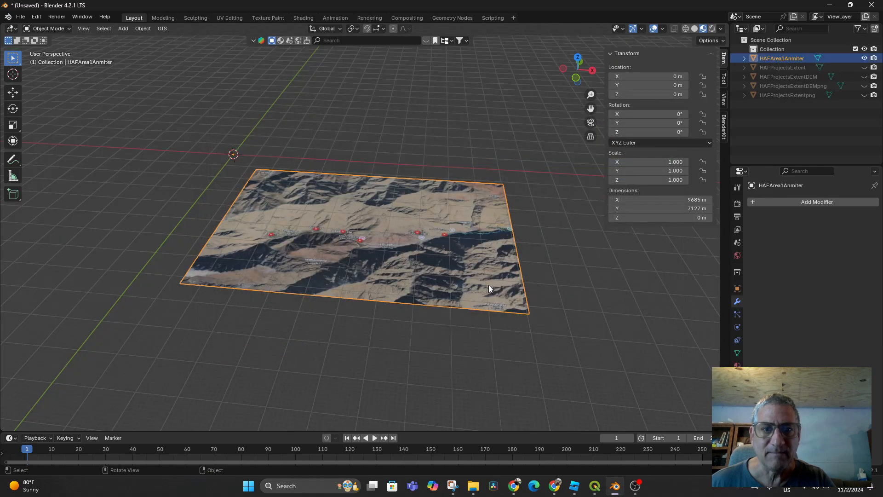
Step: Add a mesh plane to the scene and set its X dimension to 9865 m
{"action": "left_click", "coordinate": [124, 29]}
{"action": "mouse_move", "coordinate": [130, 39]}
{"action": "left_click", "coordinate": [244, 41]}
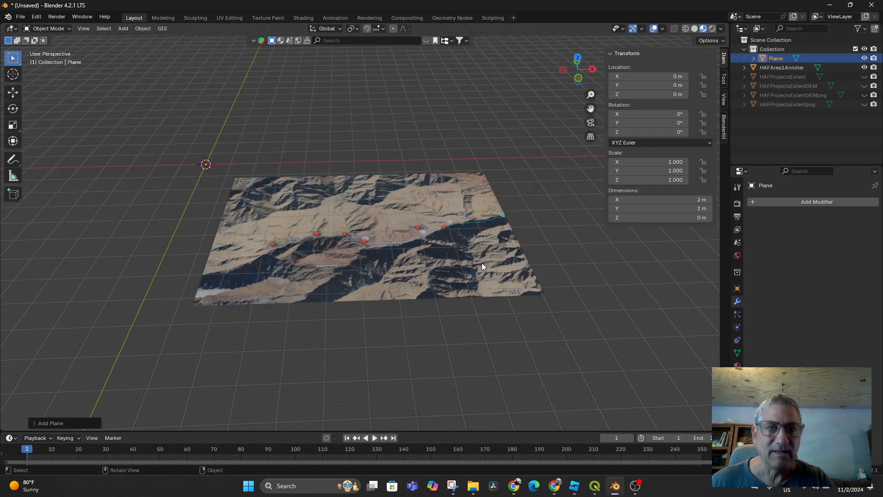
{"action": "left_click", "coordinate": [394, 243]}
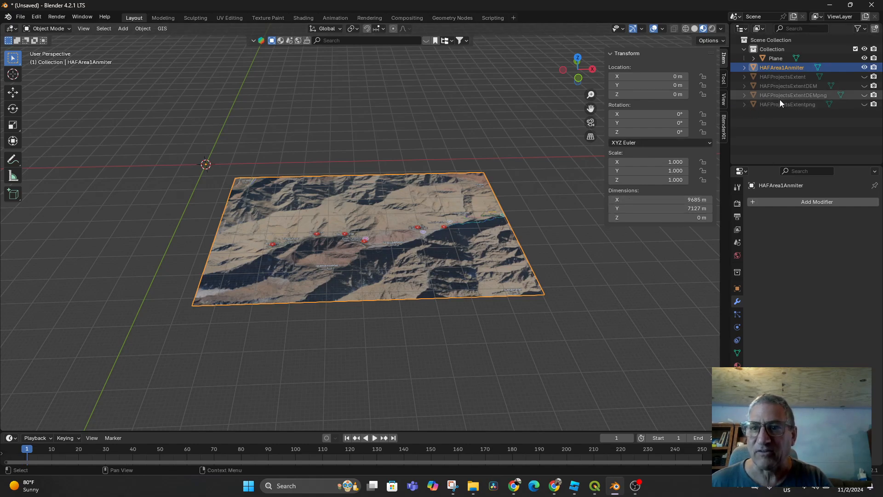
{"action": "left_click", "coordinate": [780, 59]}
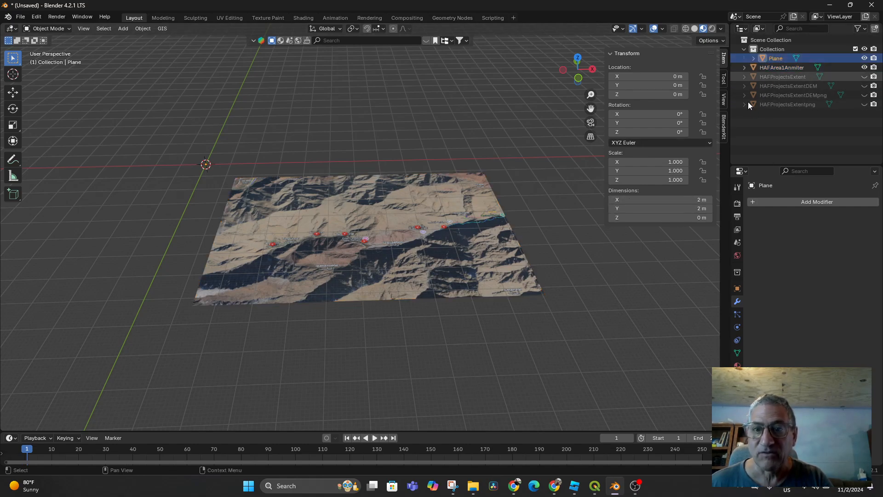
{"action": "left_click", "coordinate": [697, 198]}
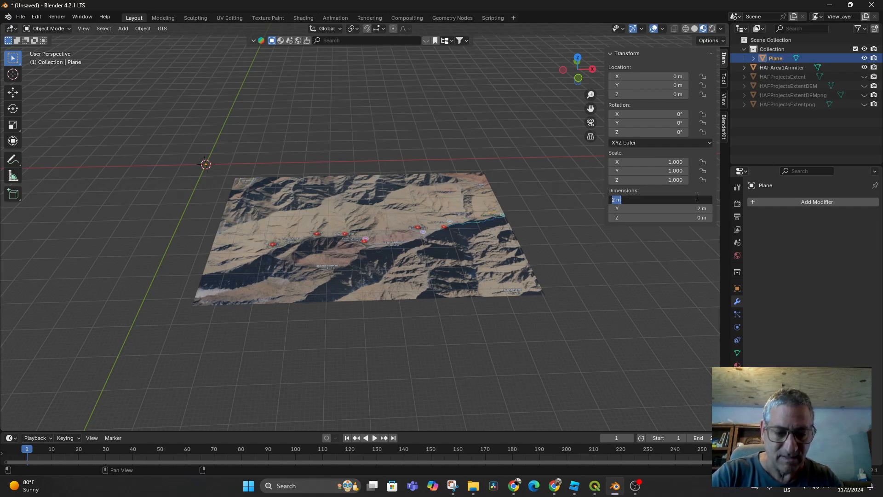
{"action": "type", "text": "9865"}
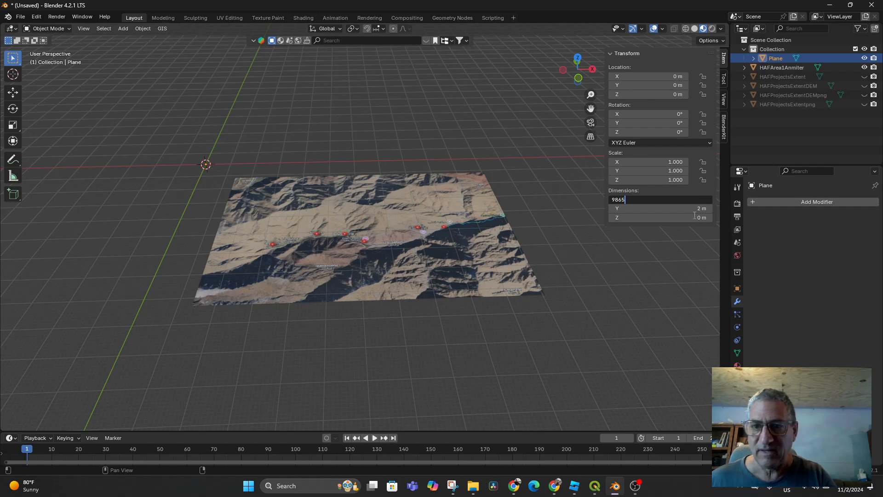
{"action": "key", "text": "Return"}
Step: Check the HAFArea1Anmiter basemap's dimensions and set the new plane's Y dimension to 7127 m
{"action": "left_click", "coordinate": [788, 67]}
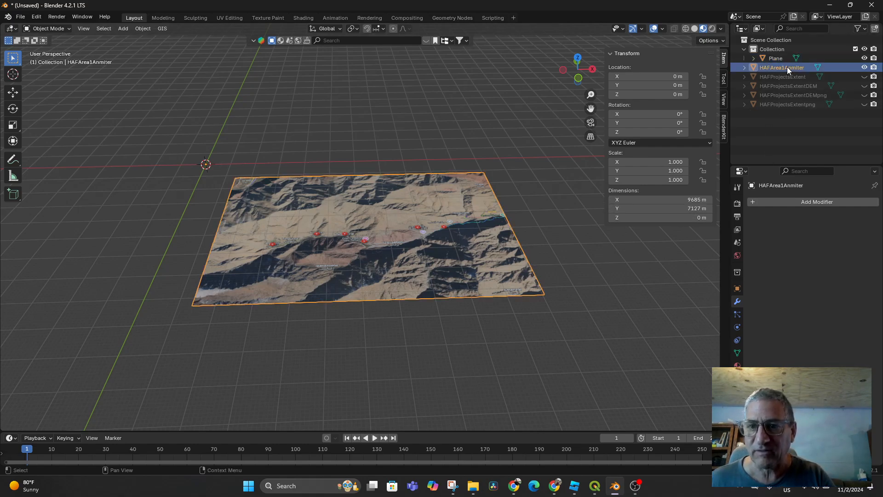
{"action": "left_click", "coordinate": [776, 59]}
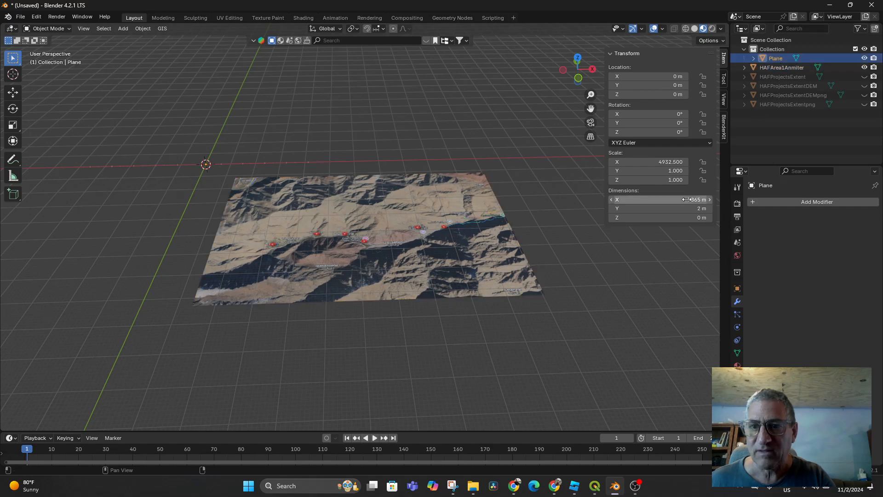
{"action": "left_click", "coordinate": [687, 208]}
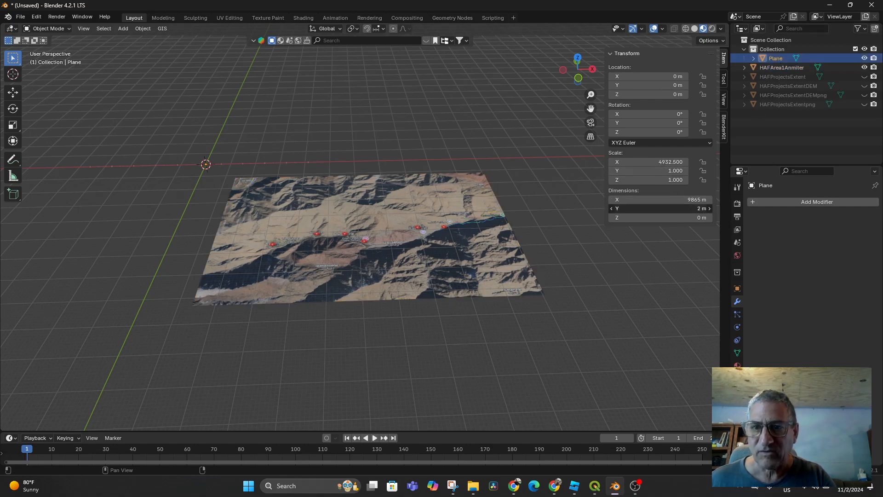
{"action": "type", "text": "71"}
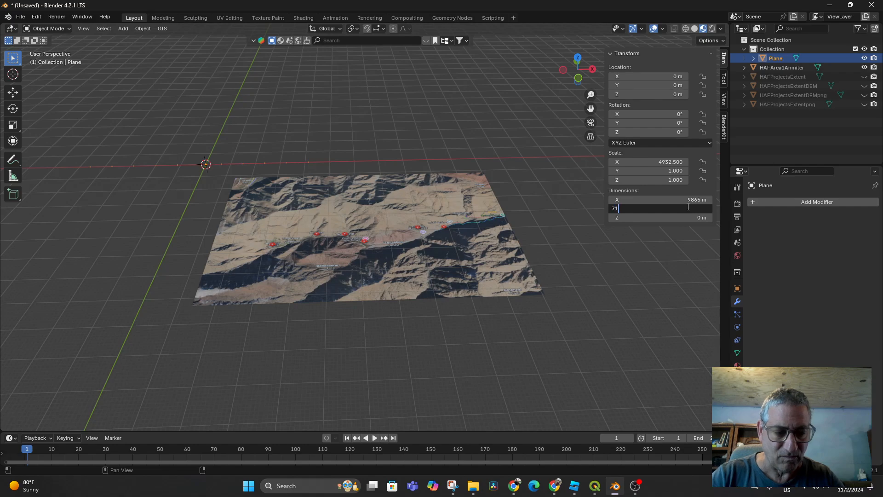
{"action": "type", "text": "27"}
{"action": "key", "text": "Return"}
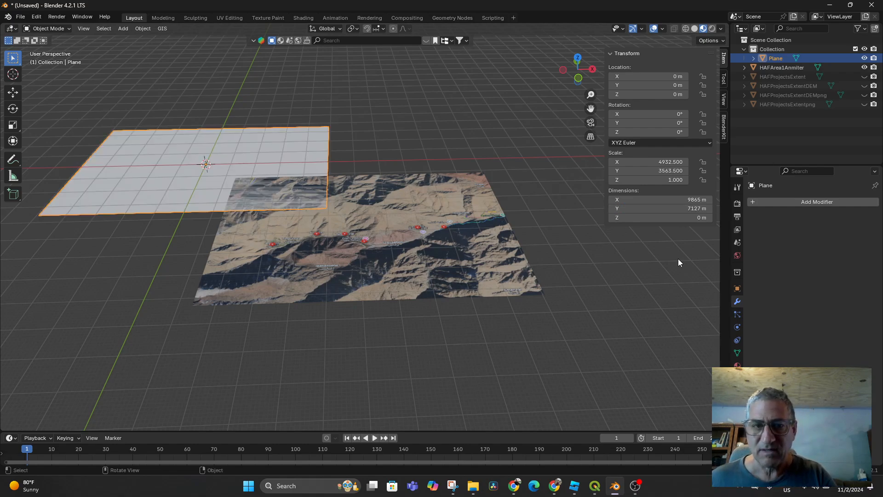
Step: Move the new plane over the HAFArea1Anmiter basemap, aligning it in top view at about X 6179 m and Y -4725 m
{"action": "middle_click_drag", "start_coordinate": [451, 228], "coordinate": [489, 261]}
{"action": "key", "text": "g"}
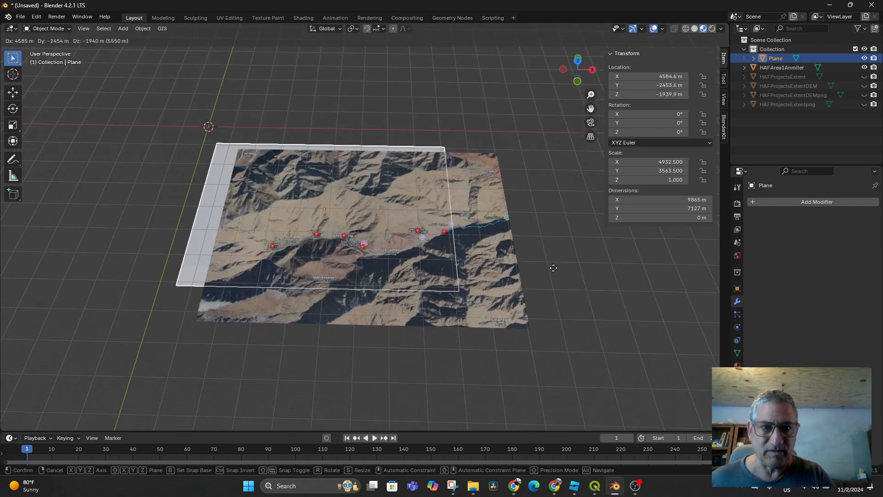
{"action": "left_click", "coordinate": [552, 332]}
{"action": "middle_click_drag", "start_coordinate": [553, 333], "coordinate": [564, 289]}
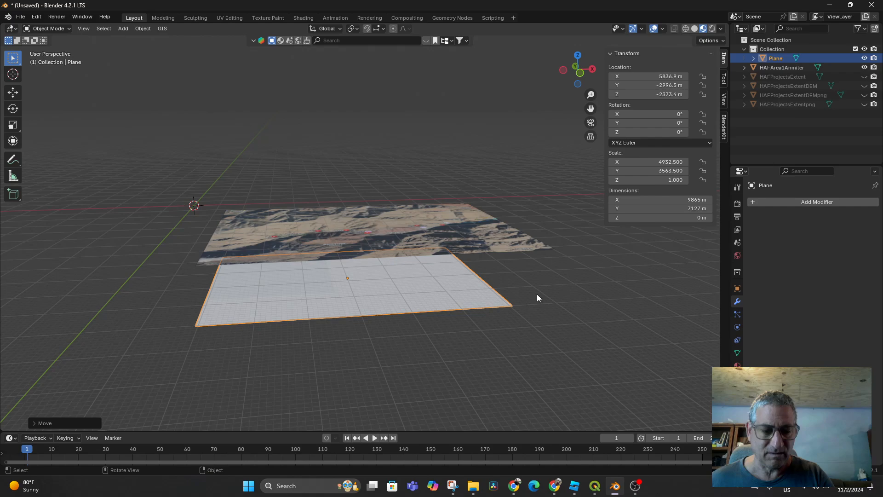
{"action": "key", "text": "g"}
{"action": "left_click", "coordinate": [555, 246]}
{"action": "middle_click_drag", "start_coordinate": [554, 243], "coordinate": [537, 297]}
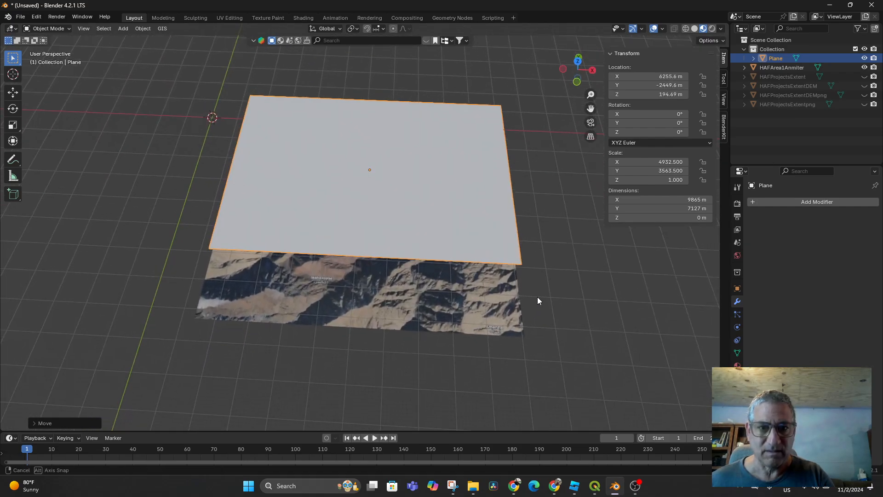
{"action": "key", "text": "KP_7"}
{"action": "key", "text": "g"}
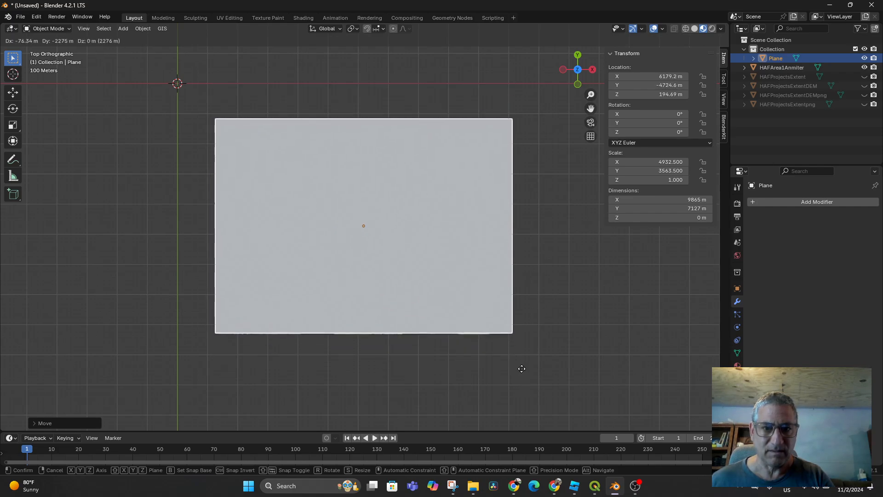
{"action": "left_click", "coordinate": [522, 369]}
Step: Lower the plane along the Z axis to about 56 m, just above the basemap
{"action": "middle_click_drag", "start_coordinate": [526, 369], "coordinate": [530, 283]}
{"action": "key", "text": "g"}
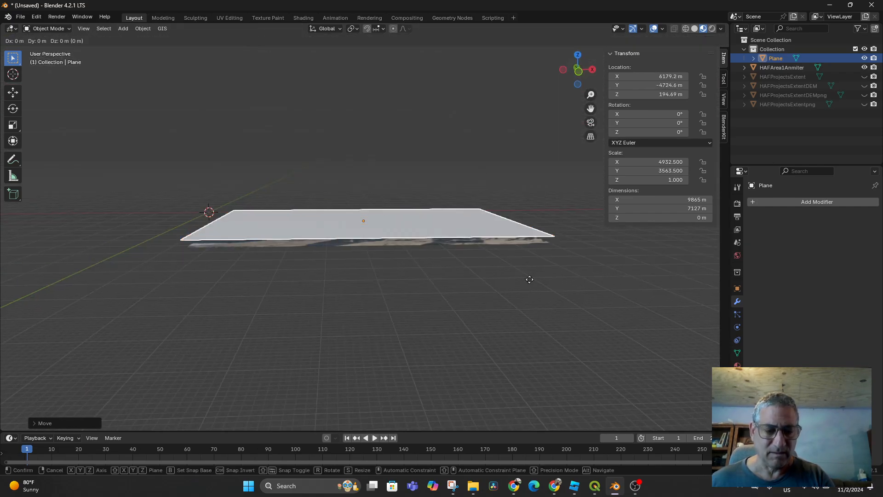
{"action": "key", "text": "z"}
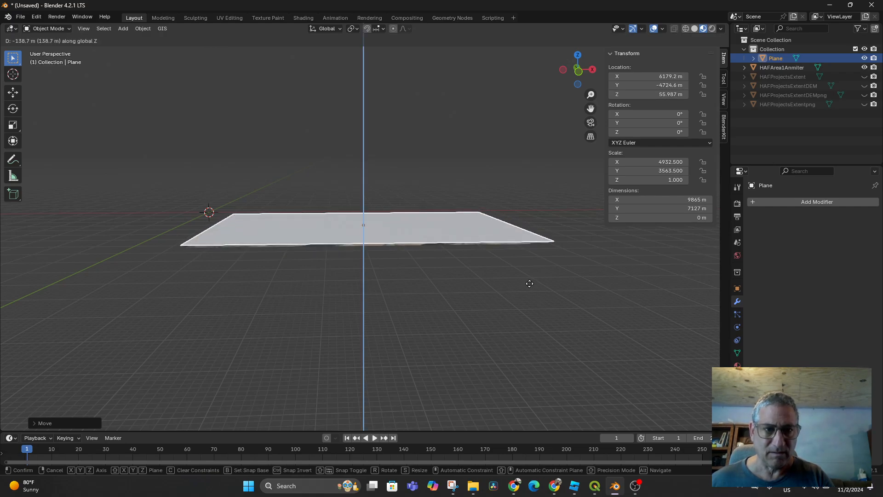
{"action": "left_click", "coordinate": [548, 282]}
{"action": "middle_click_drag", "start_coordinate": [548, 281], "coordinate": [544, 319]}
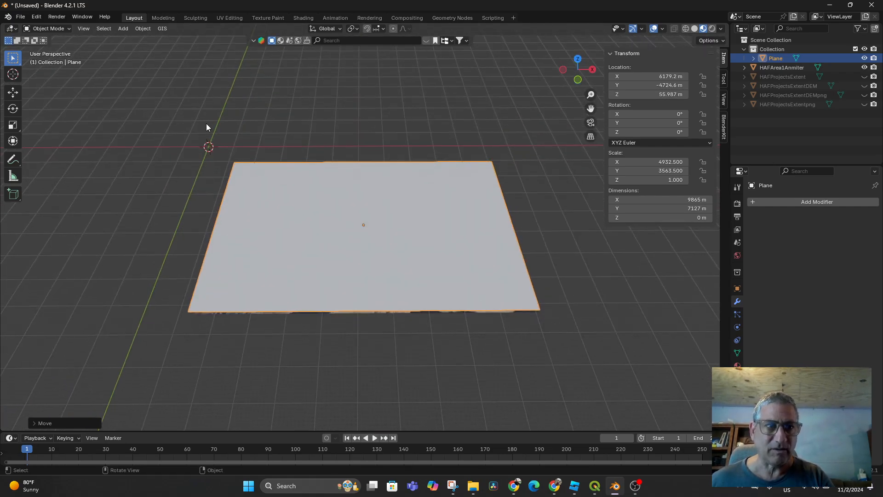
Step: Subdivide the plane's mesh eight times in Edit Mode and return to Object Mode
{"action": "left_click", "coordinate": [46, 29]}
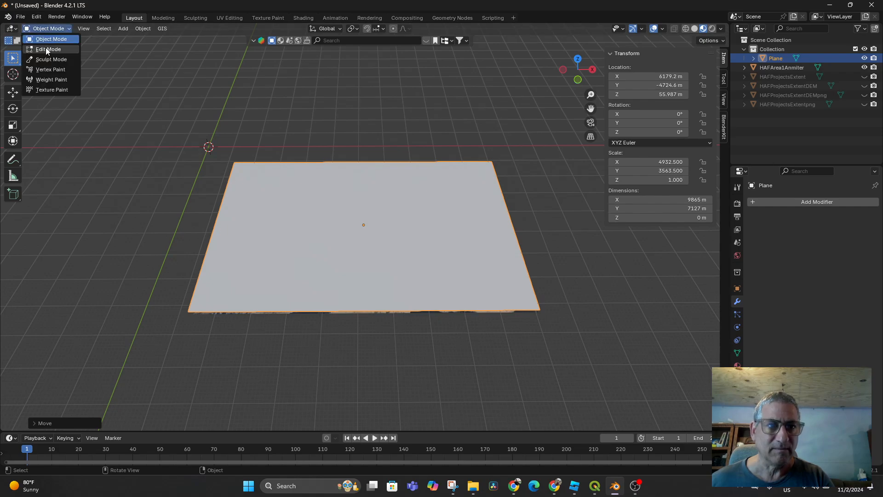
{"action": "left_click", "coordinate": [46, 50]}
{"action": "right_click", "coordinate": [406, 264]}
{"action": "left_click", "coordinate": [406, 262]}
{"action": "right_click", "coordinate": [407, 264]}
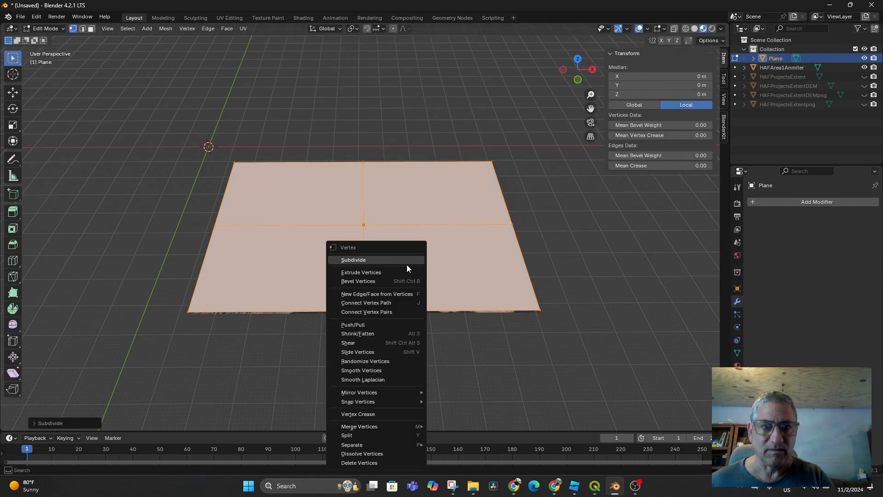
{"action": "left_click", "coordinate": [407, 264]}
{"action": "right_click", "coordinate": [407, 264]}
{"action": "left_click", "coordinate": [407, 264]}
{"action": "right_click", "coordinate": [407, 264]}
{"action": "left_click", "coordinate": [407, 264]}
{"action": "right_click", "coordinate": [407, 264]}
{"action": "left_click", "coordinate": [407, 261]}
{"action": "right_click", "coordinate": [407, 264]}
{"action": "left_click", "coordinate": [406, 260]}
{"action": "right_click", "coordinate": [407, 264]}
{"action": "left_click", "coordinate": [407, 261]}
{"action": "right_click", "coordinate": [407, 264]}
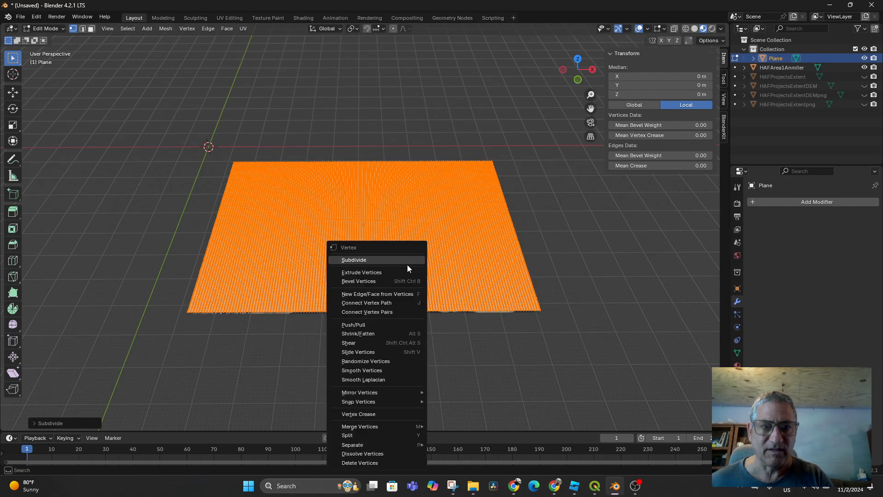
{"action": "left_click", "coordinate": [407, 262]}
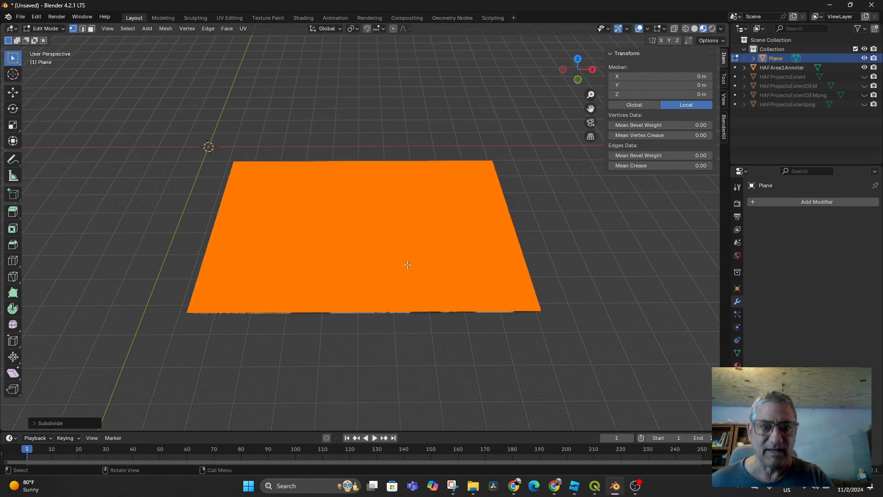
{"action": "left_click", "coordinate": [46, 28]}
{"action": "left_click", "coordinate": [49, 41]}
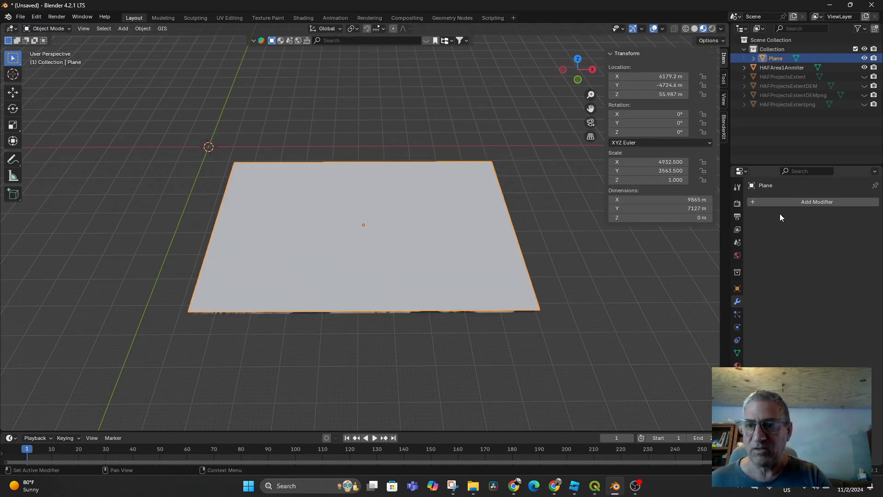
Step: Add a Displace modifier to the plane with a new texture named HAFAnmiterDEM
{"action": "left_click", "coordinate": [766, 203]}
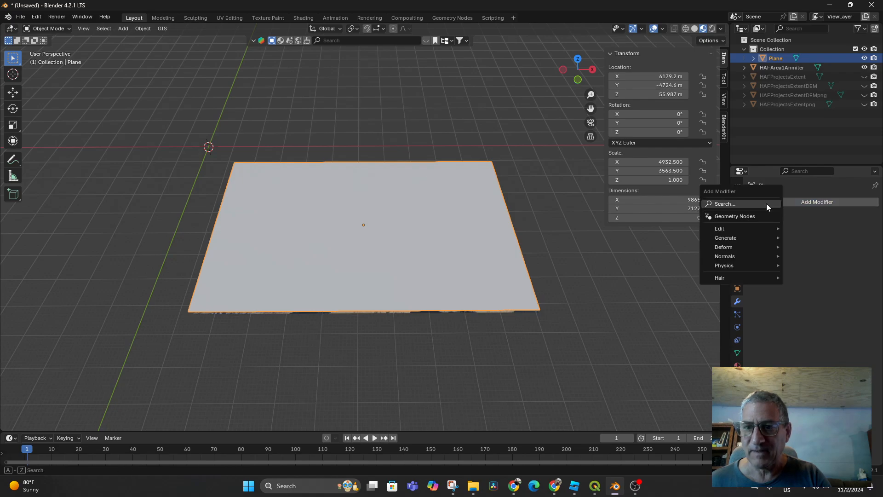
{"action": "type", "text": "d"}
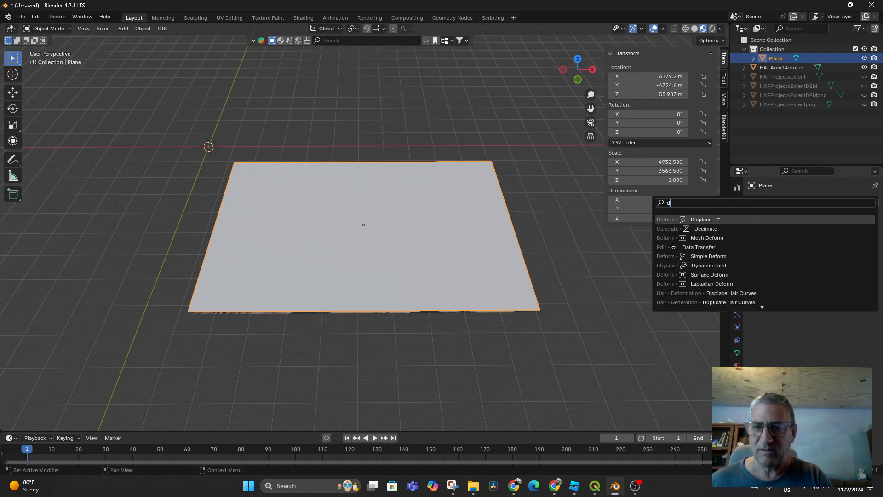
{"action": "left_click", "coordinate": [717, 220]}
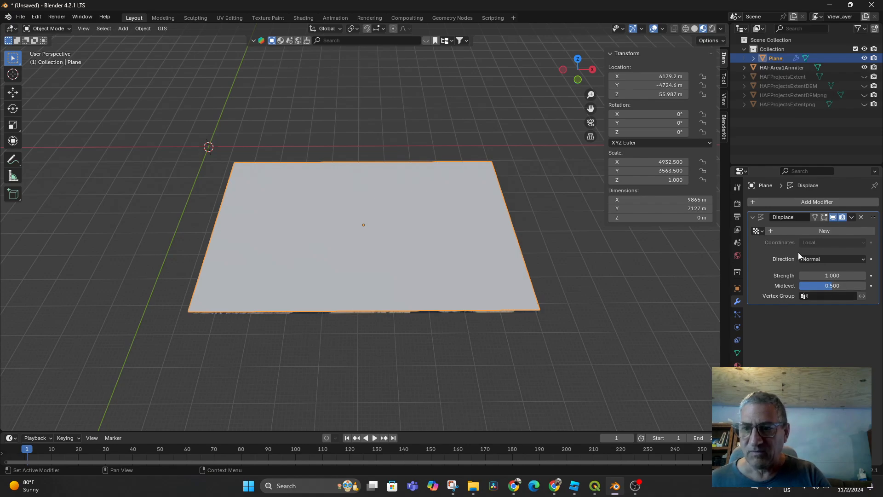
{"action": "left_click", "coordinate": [758, 231]}
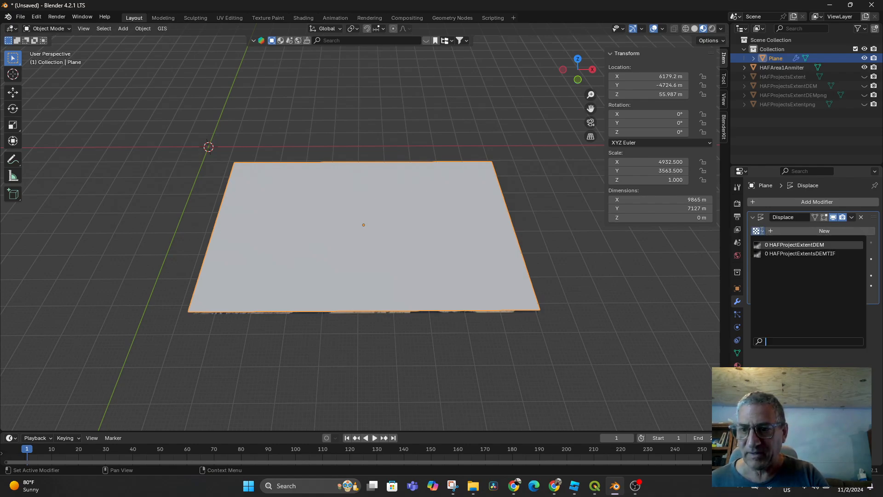
{"action": "left_click", "coordinate": [795, 233]}
{"action": "double_click", "coordinate": [794, 233]}
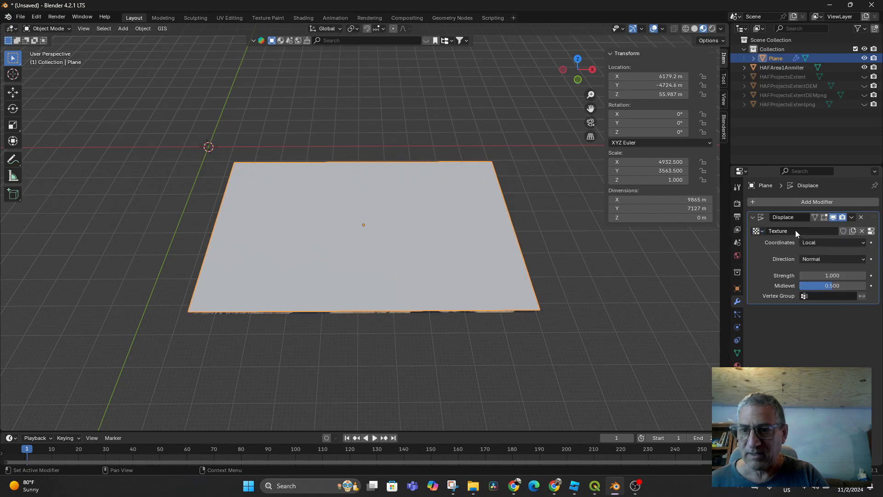
{"action": "type", "text": "HAFAnmit"}
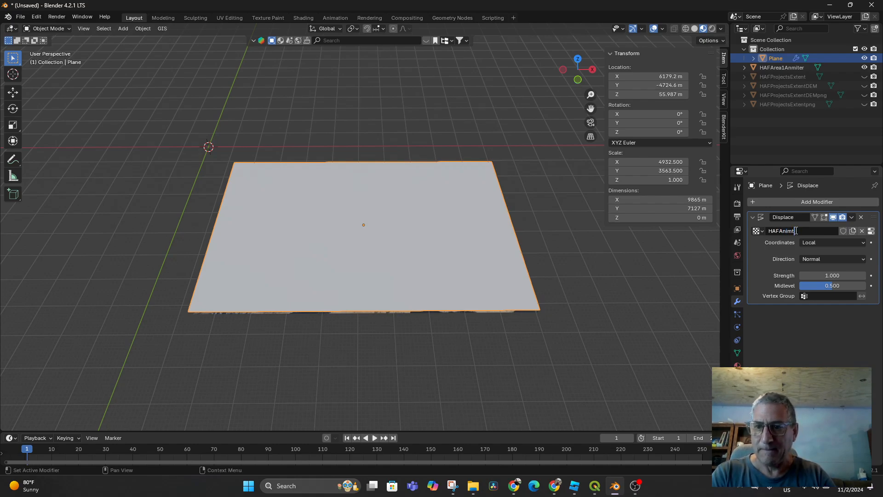
{"action": "type", "text": "erDEM"}
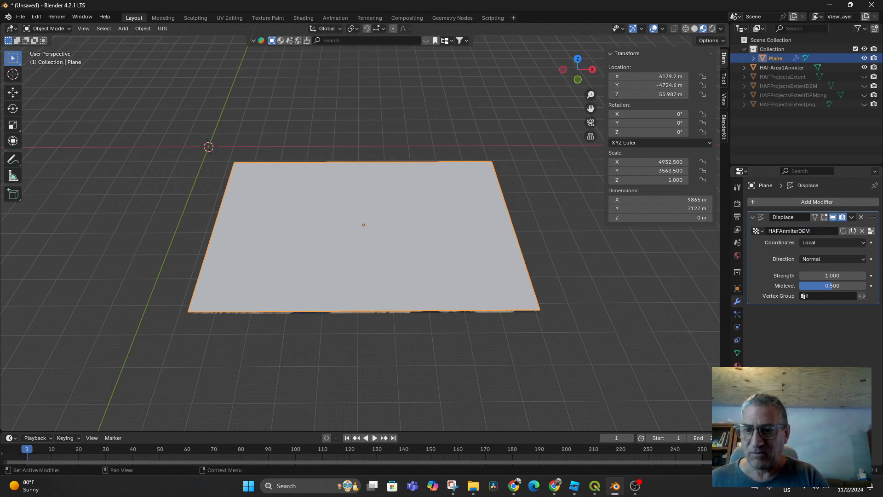
Step: Load HAFArea1AnmiterDEM.png from the HAF Project Site Photos folder as the displacement texture's image
{"action": "left_click", "coordinate": [872, 231]}
{"action": "left_click", "coordinate": [843, 365]}
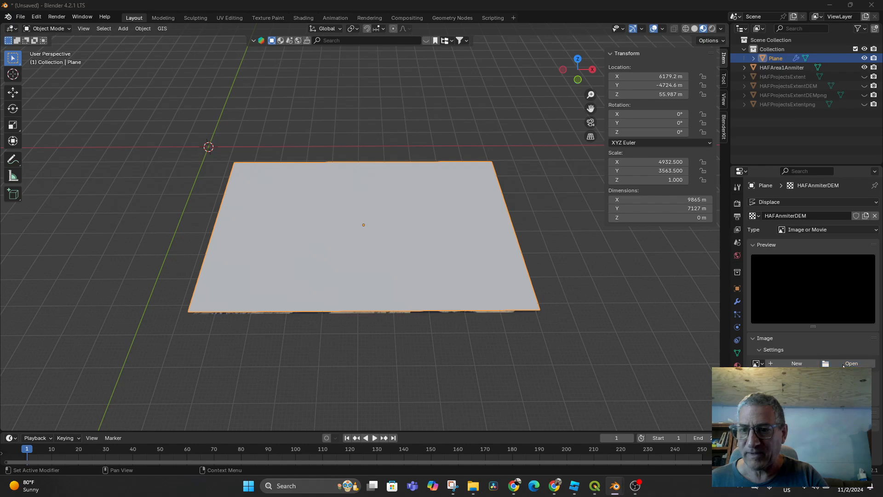
{"action": "scroll", "coordinate": [252, 335], "scroll_direction": "down", "scroll_amount": 1}
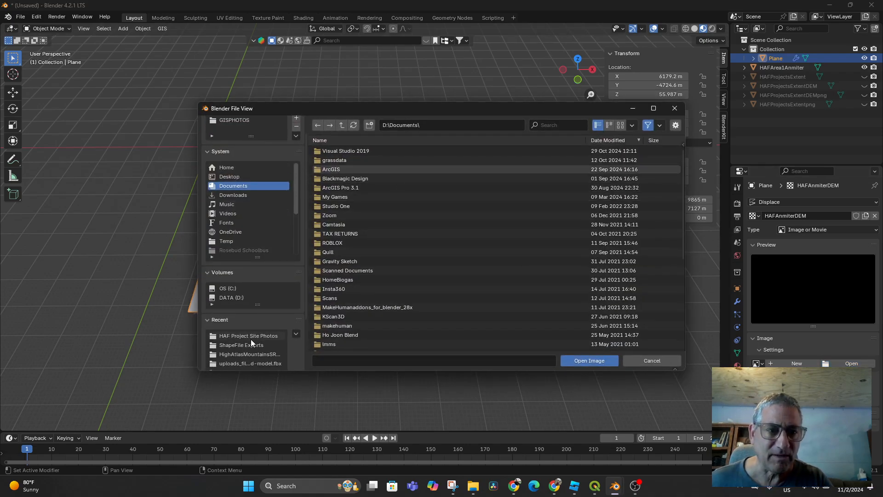
{"action": "left_click", "coordinate": [250, 337]}
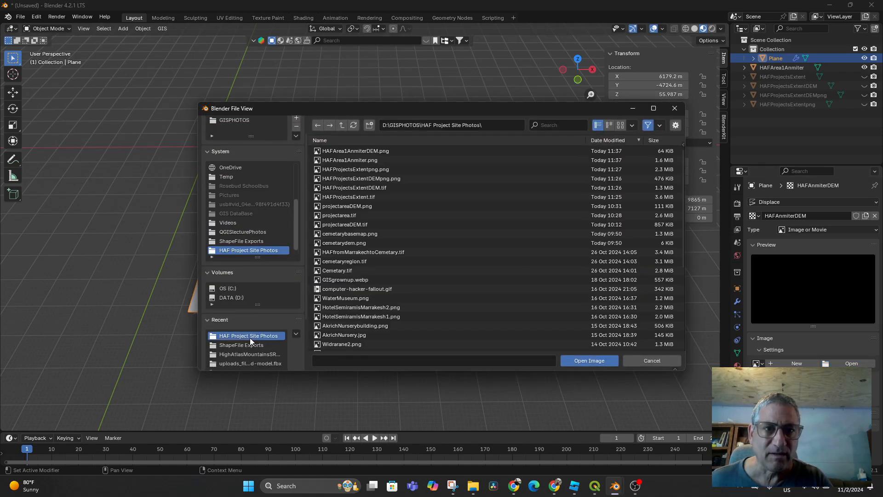
{"action": "left_click", "coordinate": [376, 151]}
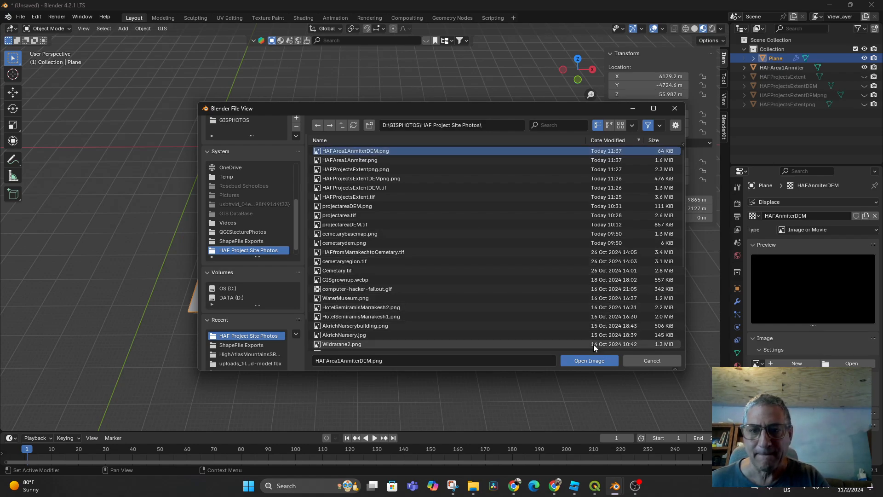
{"action": "left_click", "coordinate": [590, 361]}
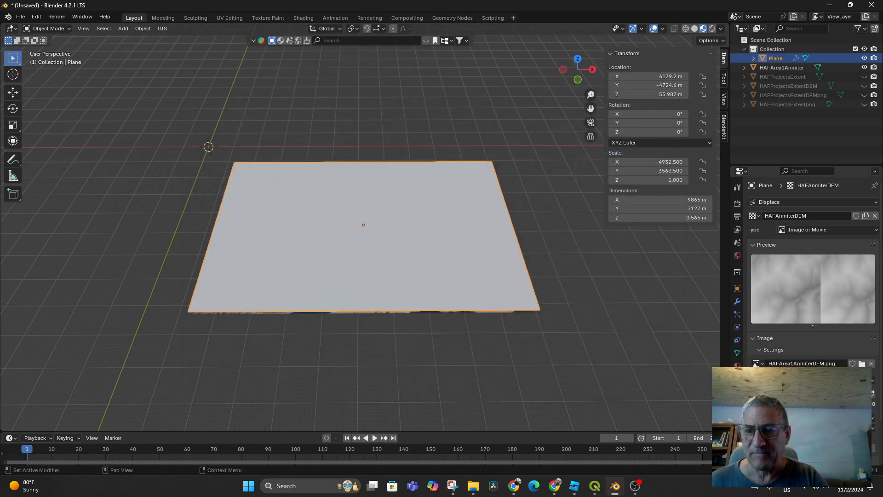
Step: Set the Displace modifier's strength to 100 and inspect the plane's relief
{"action": "left_click", "coordinate": [737, 301]}
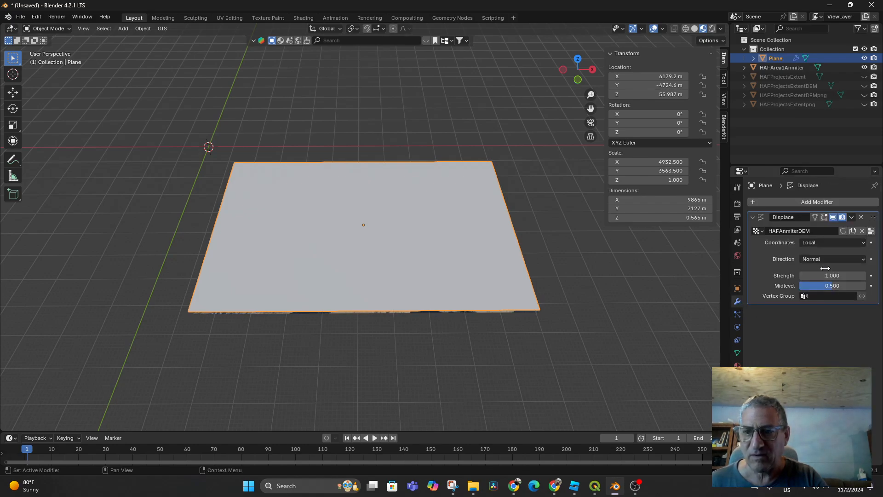
{"action": "left_click_drag", "start_coordinate": [824, 275], "coordinate": [880, 275]}
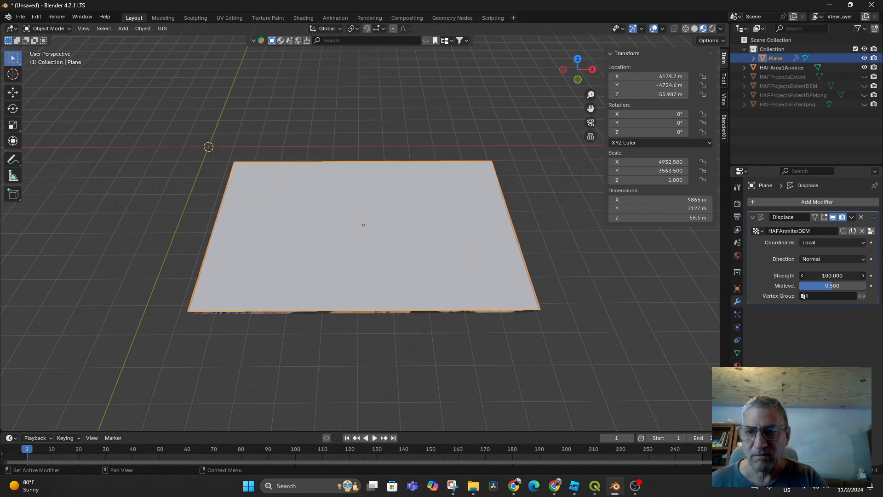
{"action": "middle_click_drag", "start_coordinate": [375, 349], "coordinate": [376, 262]}
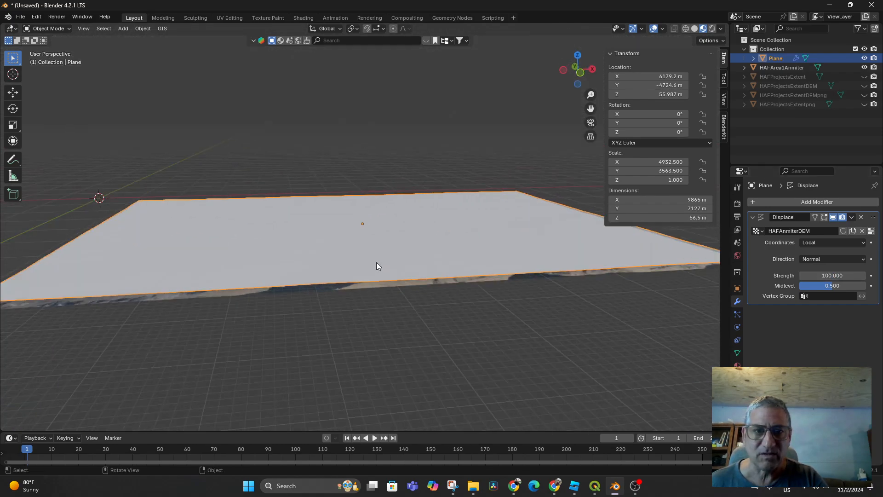
{"action": "scroll", "coordinate": [373, 262], "scroll_direction": "up", "scroll_amount": 2}
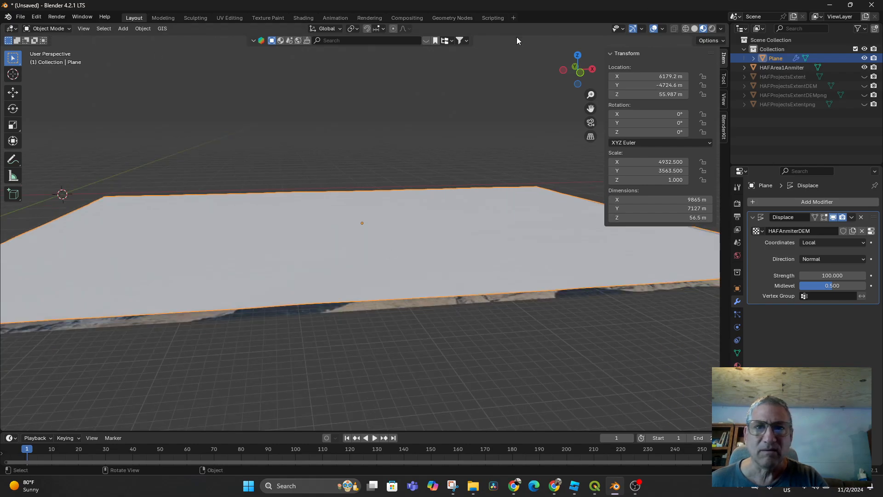
{"action": "middle_click_drag", "start_coordinate": [462, 214], "coordinate": [465, 239]}
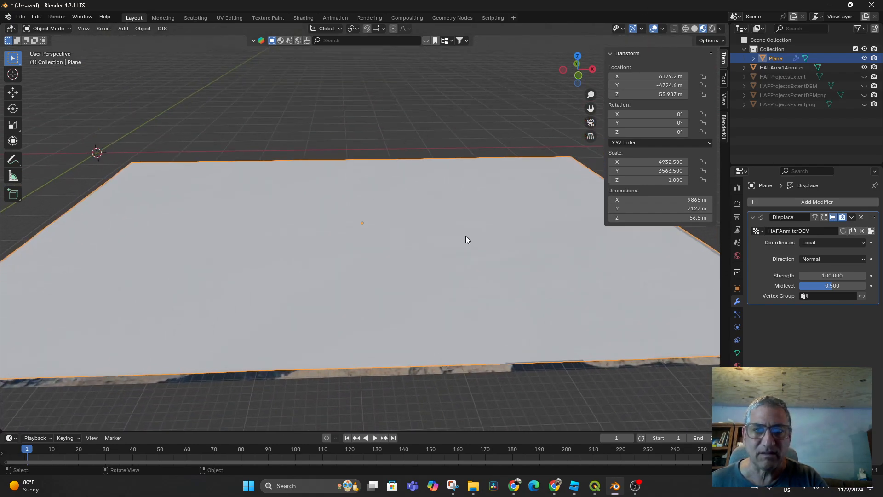
Step: Set the displacement direction to Z and the midlevel to 1.000, and inspect the surface against the basemap
{"action": "left_click", "coordinate": [852, 259]}
{"action": "left_click", "coordinate": [821, 289]}
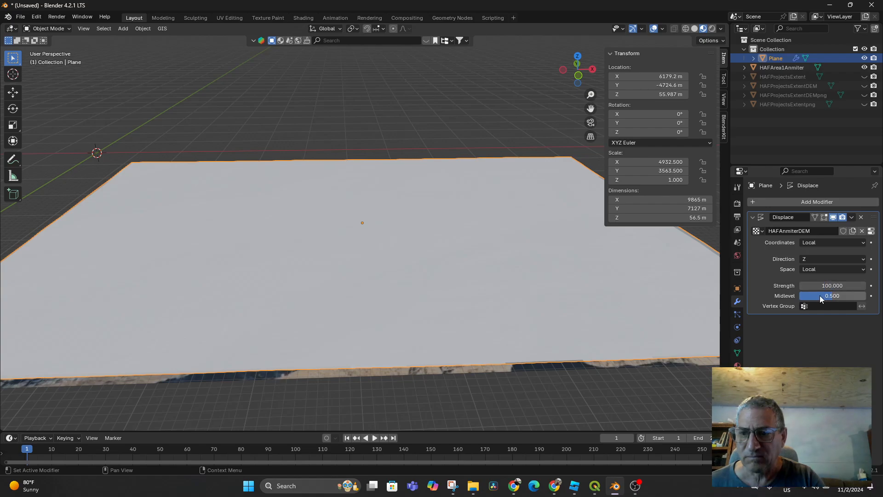
{"action": "left_click_drag", "start_coordinate": [820, 295], "coordinate": [855, 295]}
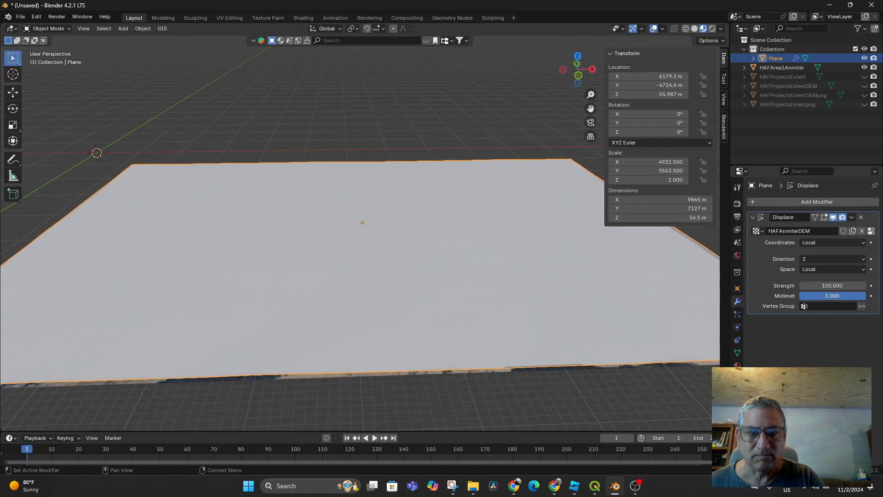
{"action": "scroll", "coordinate": [378, 269], "scroll_direction": "down", "scroll_amount": 4}
{"action": "middle_click_drag", "start_coordinate": [391, 297], "coordinate": [396, 321]}
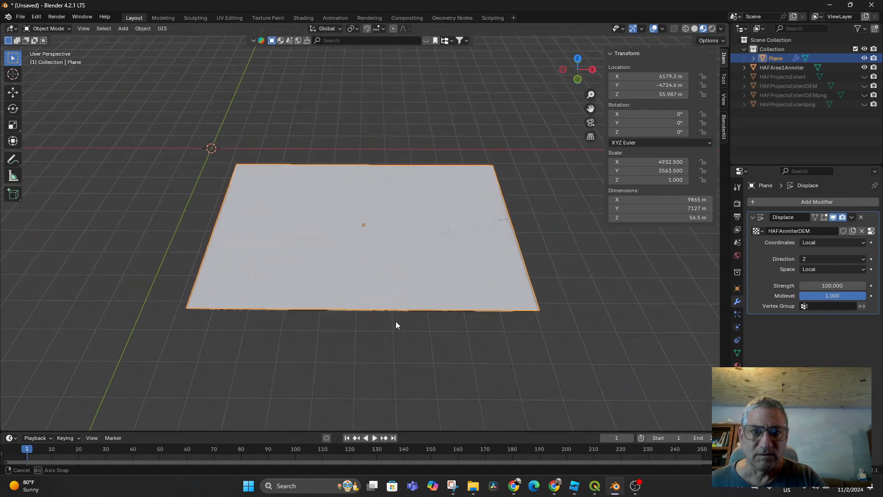
{"action": "scroll", "coordinate": [428, 280], "scroll_direction": "up", "scroll_amount": 5}
{"action": "scroll", "coordinate": [429, 278], "scroll_direction": "down", "scroll_amount": 2}
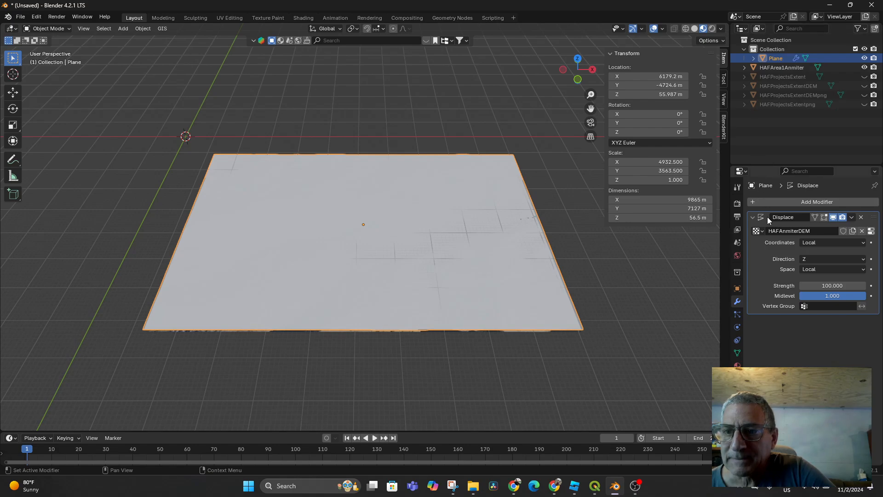
Step: Remove the plane's Displace modifier and close the Blender session without saving the changes
{"action": "left_click", "coordinate": [862, 216]}
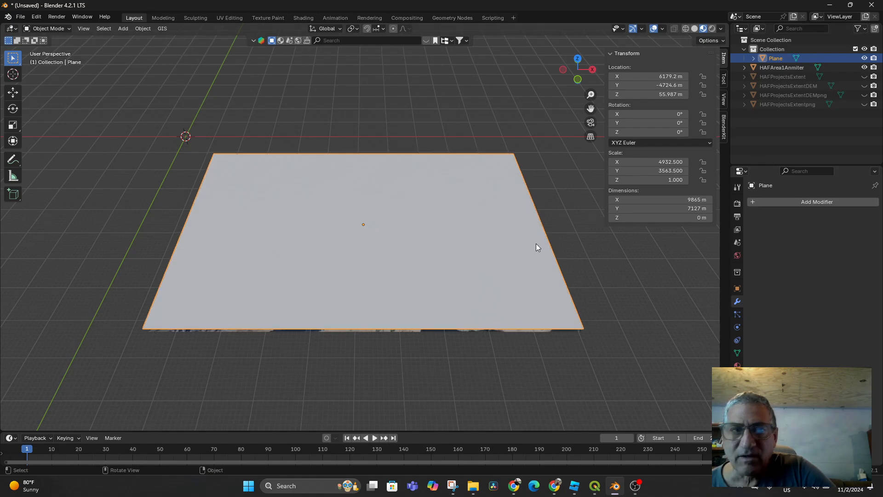
{"action": "left_click", "coordinate": [872, 7]}
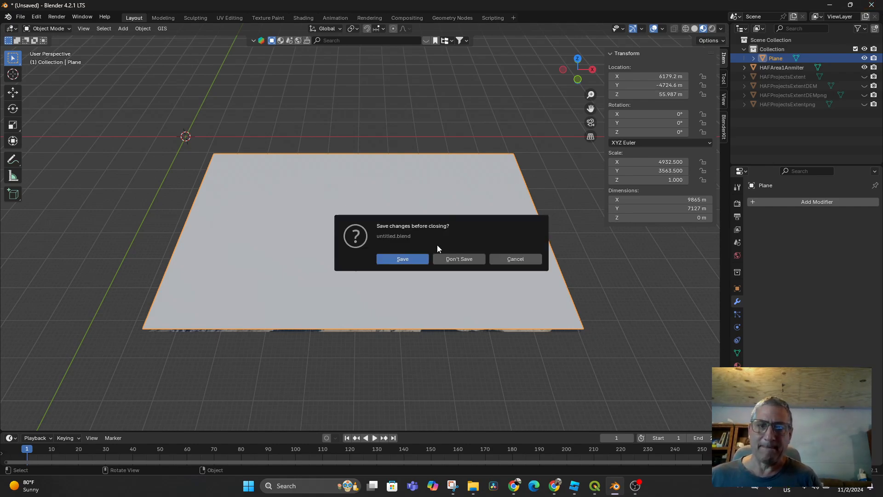
{"action": "left_click", "coordinate": [455, 259]}
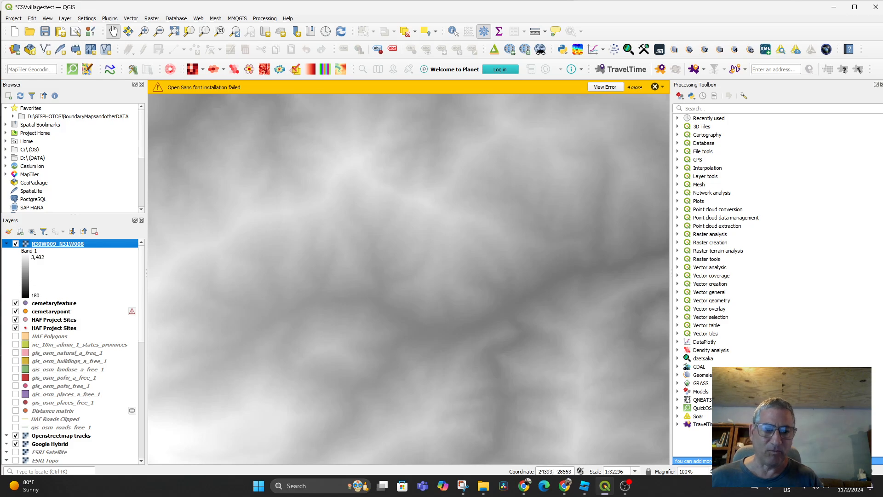
Step: Launch Blender 4.2 again, dismiss the splash screen and delete the default cube
{"action": "left_click", "coordinate": [317, 490]}
{"action": "type", "text": "bl"}
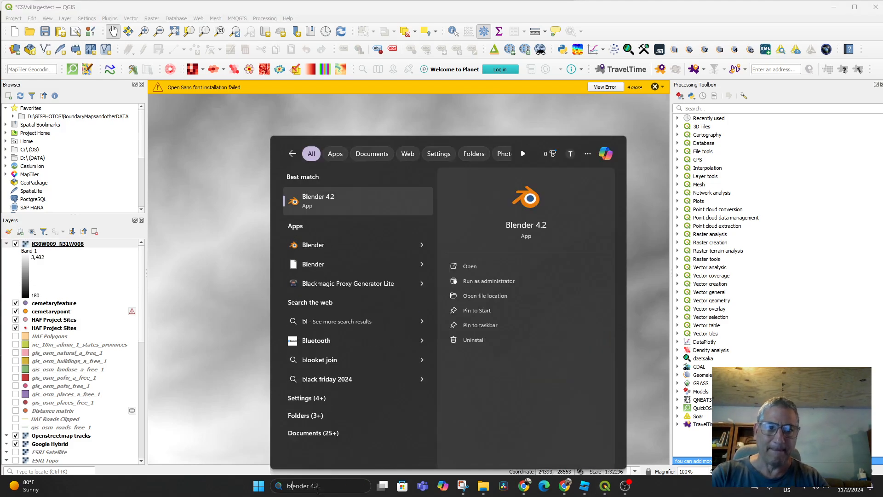
{"action": "key", "text": "Return"}
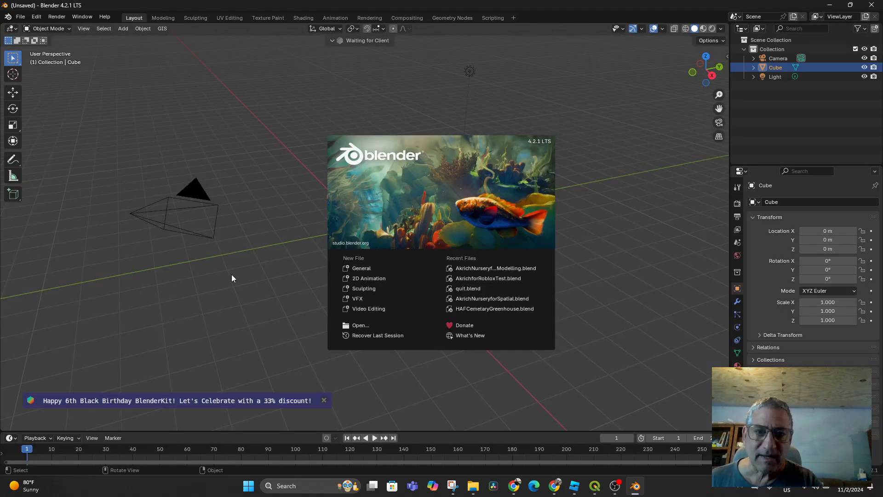
{"action": "left_click", "coordinate": [232, 278]}
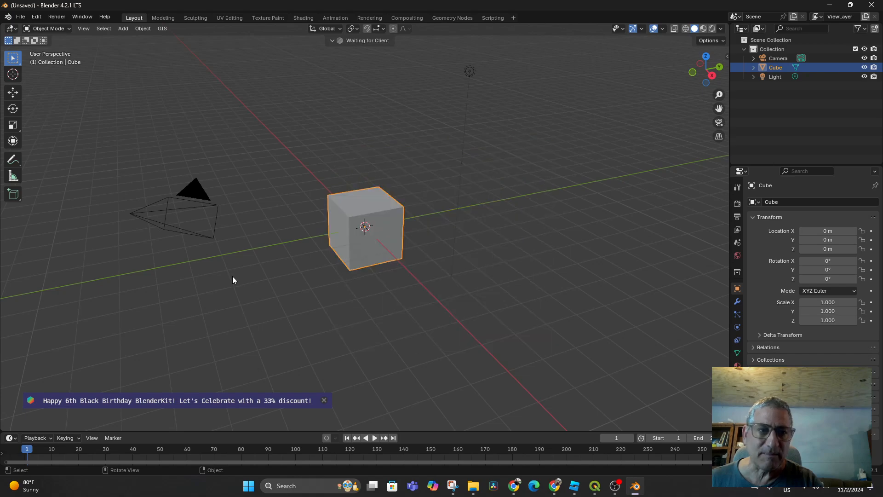
{"action": "key", "text": "x"}
{"action": "left_click", "coordinate": [351, 230]}
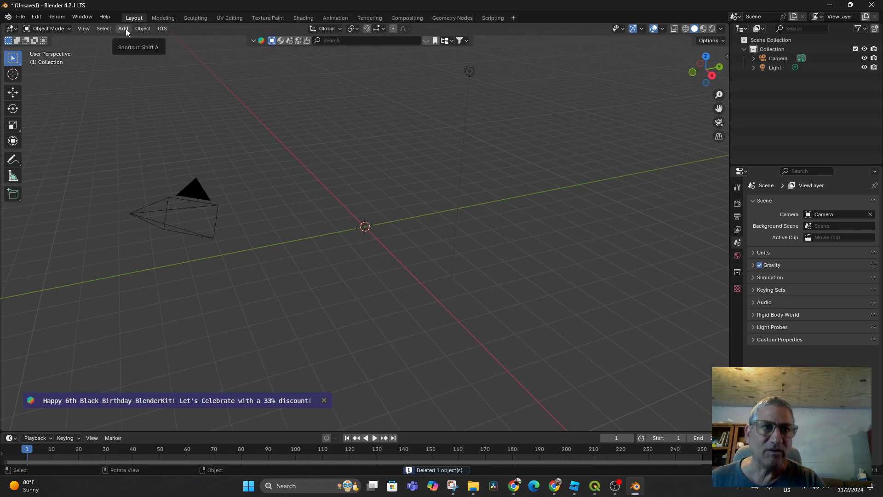
Step: Import HAFArea1Anmiter.png from the HAF Project Site Photos folder as a georeferenced raster, basemap on new plane, in Web Mercator
{"action": "left_click", "coordinate": [144, 29]}
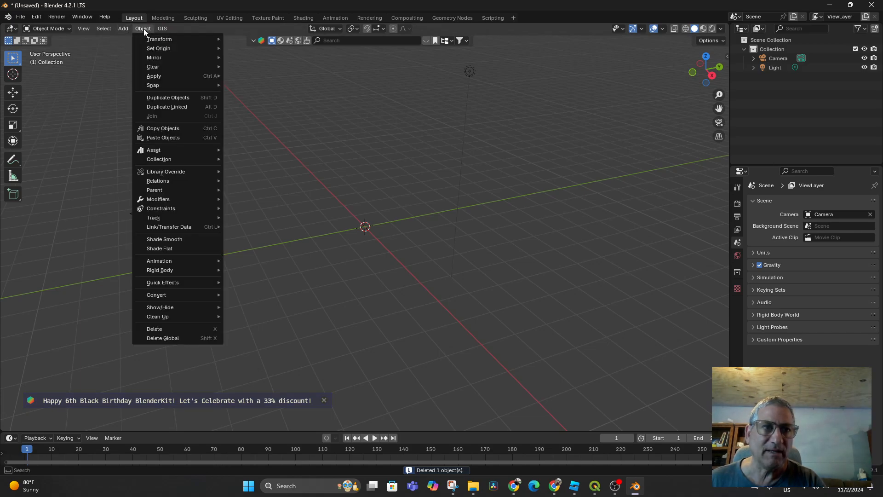
{"action": "left_click", "coordinate": [163, 29]}
{"action": "left_click", "coordinate": [163, 28]}
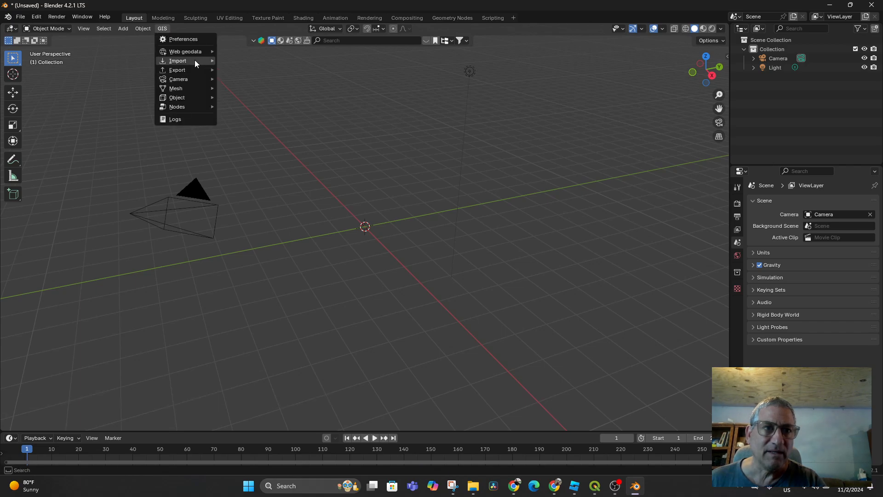
{"action": "mouse_move", "coordinate": [194, 61]}
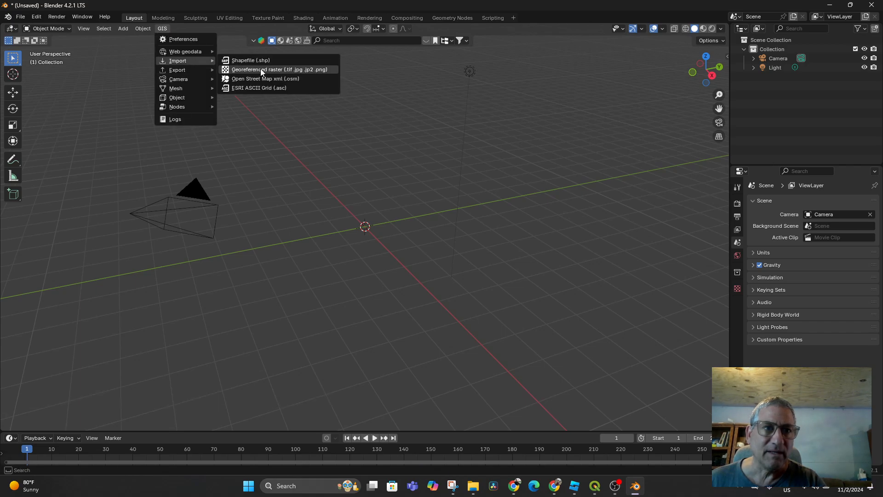
{"action": "left_click", "coordinate": [291, 70]}
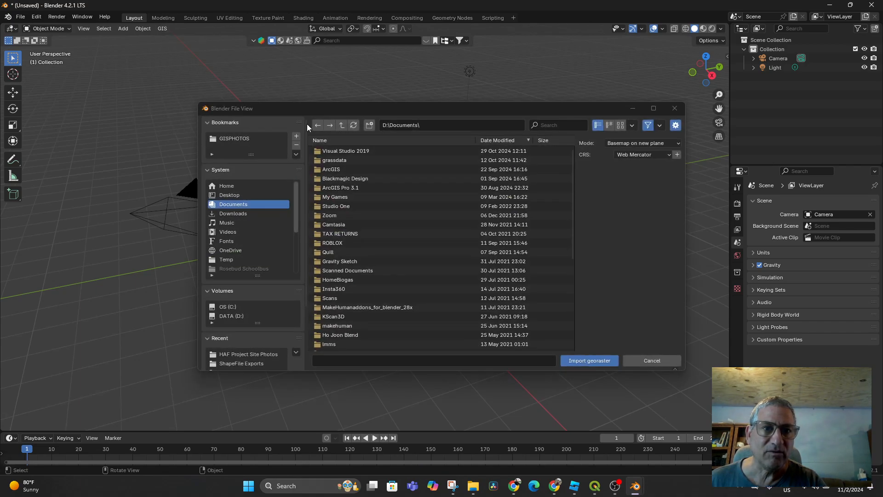
{"action": "left_click", "coordinate": [247, 354]}
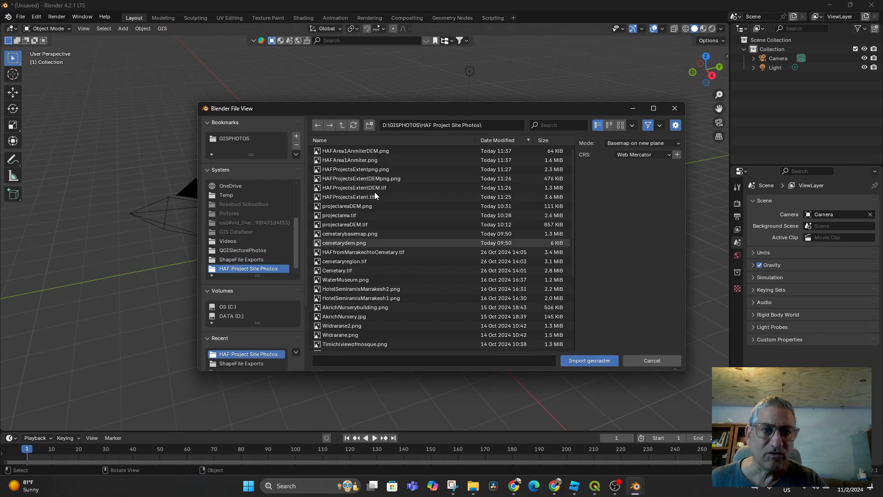
{"action": "left_click", "coordinate": [364, 159]}
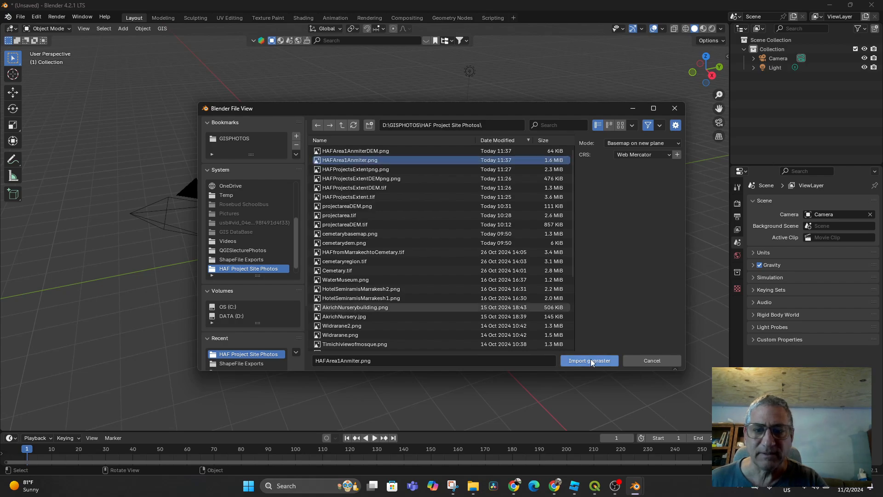
{"action": "left_click", "coordinate": [589, 361]}
Step: Add a new mesh plane to the scene alongside the imported basemap
{"action": "middle_click_drag", "start_coordinate": [538, 343], "coordinate": [600, 343]}
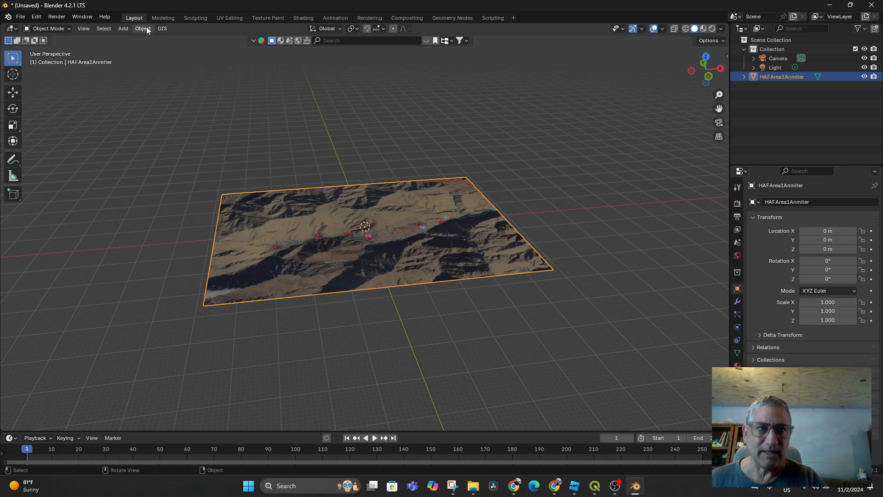
{"action": "left_click", "coordinate": [123, 28]}
{"action": "mouse_move", "coordinate": [137, 40]}
{"action": "left_click", "coordinate": [217, 41]}
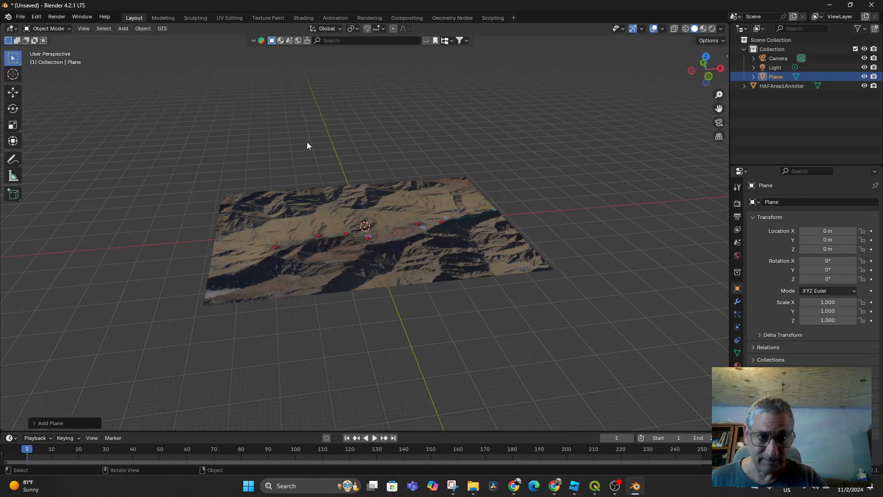
Step: Copy the basemap's X dimension to the new plane, setting it to 9684.55 m
{"action": "left_click", "coordinate": [434, 259]}
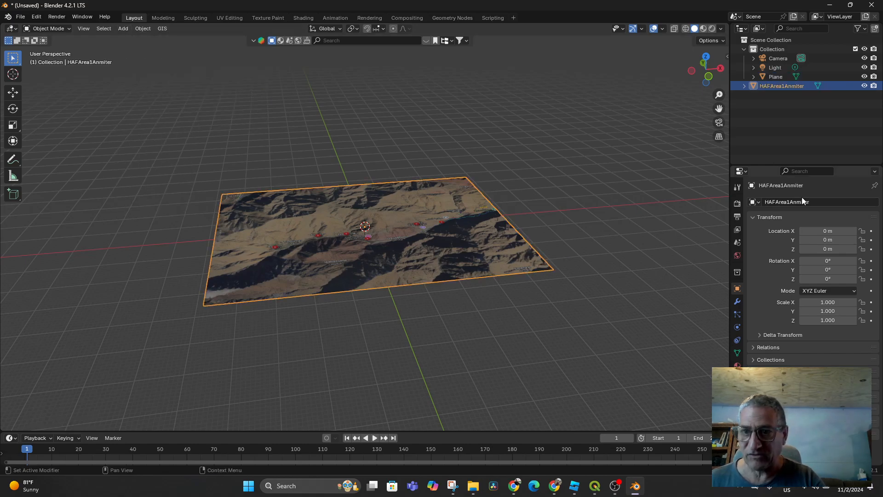
{"action": "left_click", "coordinate": [727, 55]}
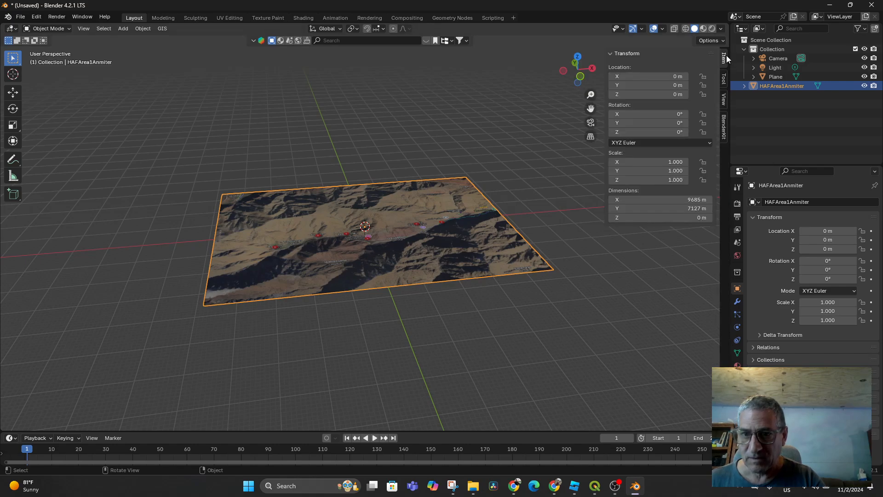
{"action": "left_click", "coordinate": [694, 201]}
{"action": "key", "text": "ctrl+c"}
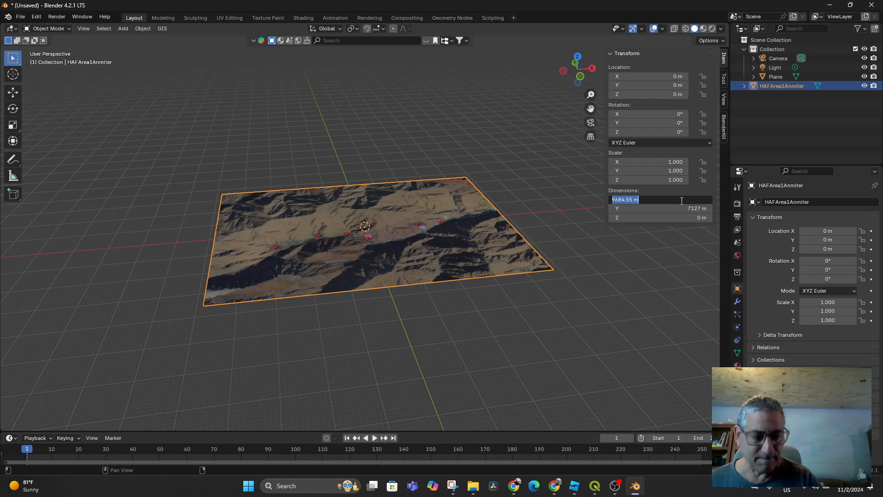
{"action": "left_click", "coordinate": [777, 76]}
{"action": "left_click", "coordinate": [776, 76]}
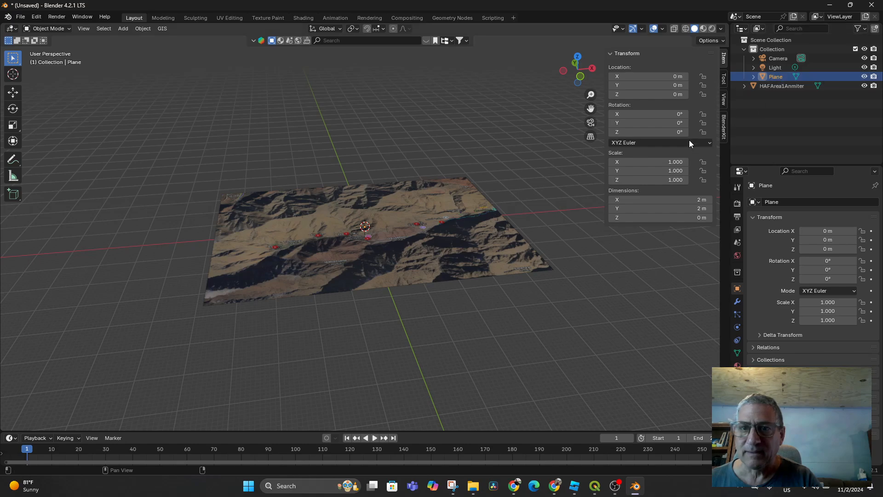
{"action": "left_click", "coordinate": [674, 200]}
{"action": "key", "text": "ctrl+v"}
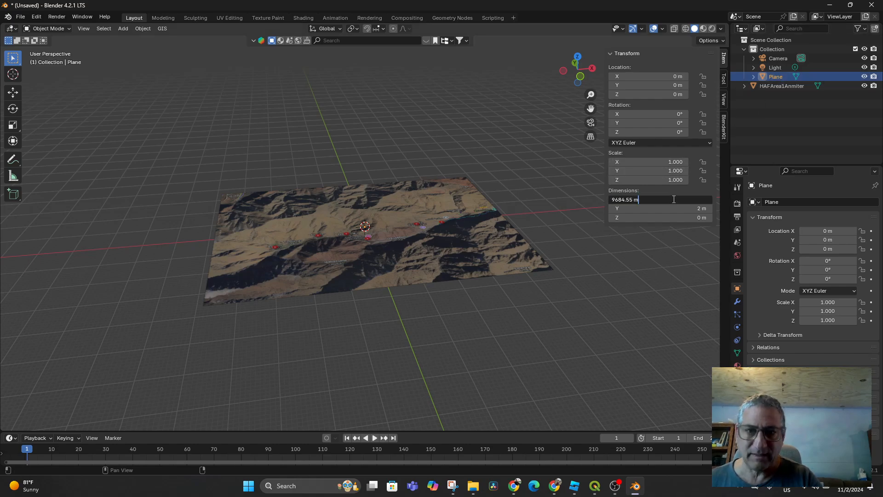
{"action": "key", "text": "Return"}
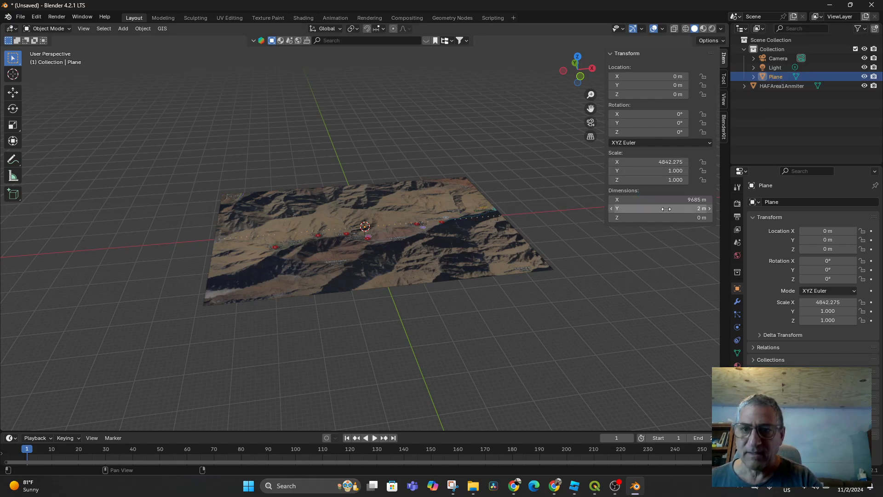
Step: Copy the basemap's Y dimension to the new plane, setting it to 7126.53 m
{"action": "left_click", "coordinate": [773, 86]}
{"action": "left_click", "coordinate": [694, 207]}
{"action": "key", "text": "ctrl+c"}
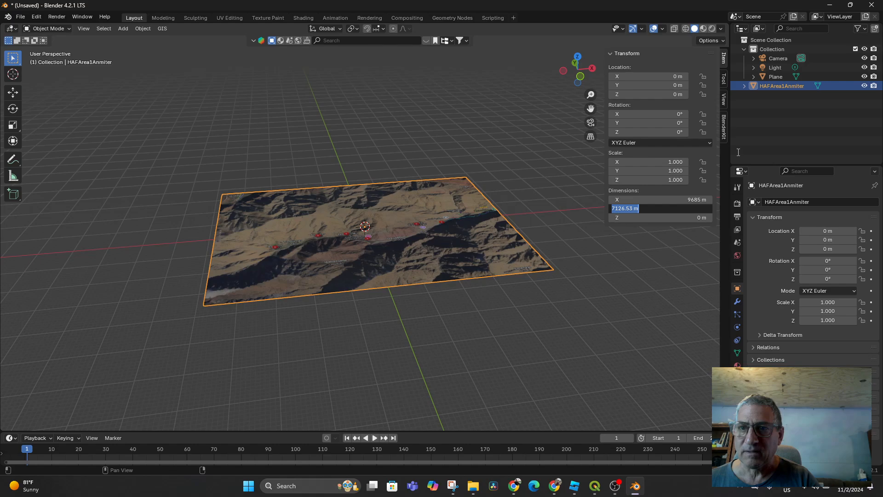
{"action": "left_click", "coordinate": [778, 78]}
{"action": "left_click", "coordinate": [778, 78]}
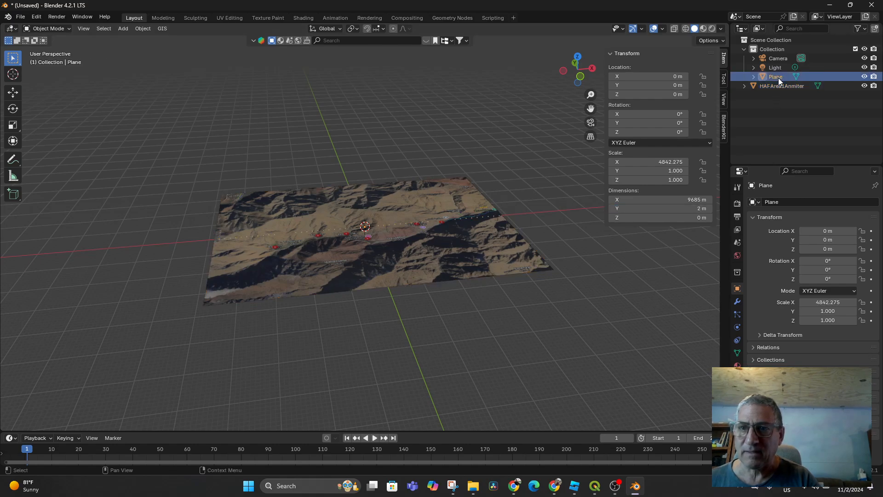
{"action": "left_click", "coordinate": [676, 207]}
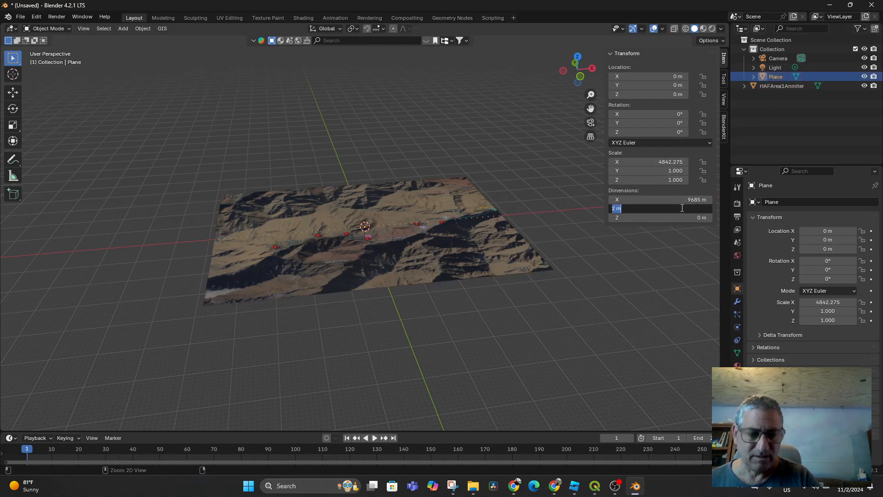
{"action": "key", "text": "ctrl+v"}
{"action": "key", "text": "Return"}
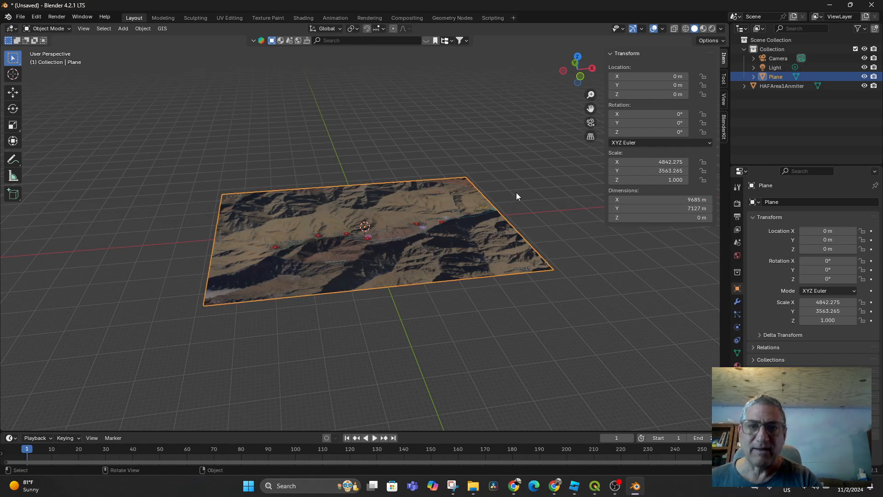
Step: Hide the HAFArea1Anmiter basemap, subdivide the whole plane eight times in Edit Mode and return to Object Mode
{"action": "left_click", "coordinate": [864, 86]}
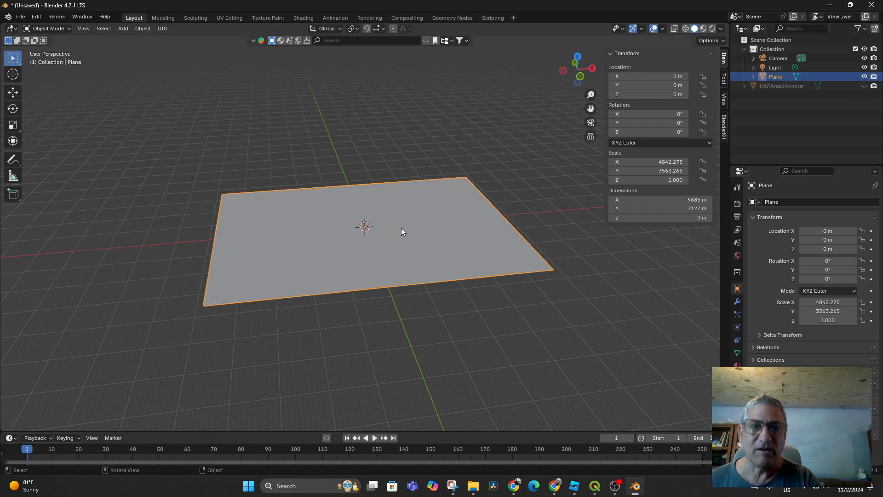
{"action": "left_click", "coordinate": [47, 28]}
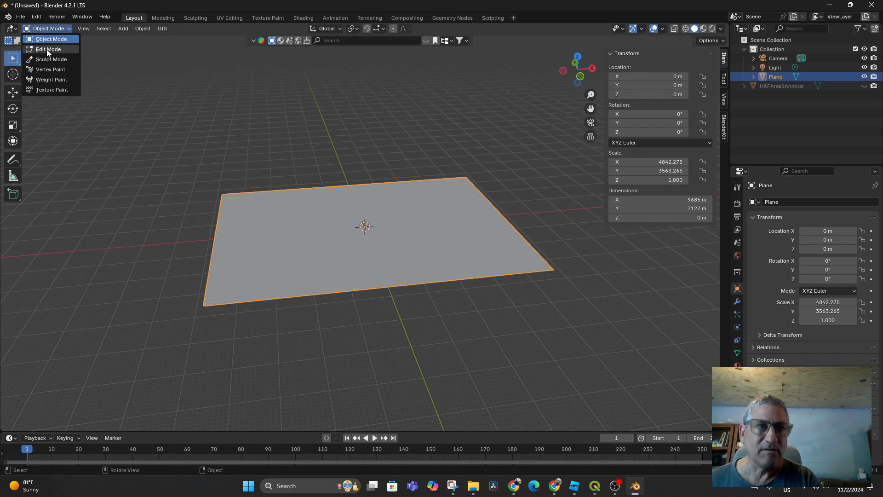
{"action": "left_click", "coordinate": [46, 42]}
{"action": "right_click", "coordinate": [379, 249]}
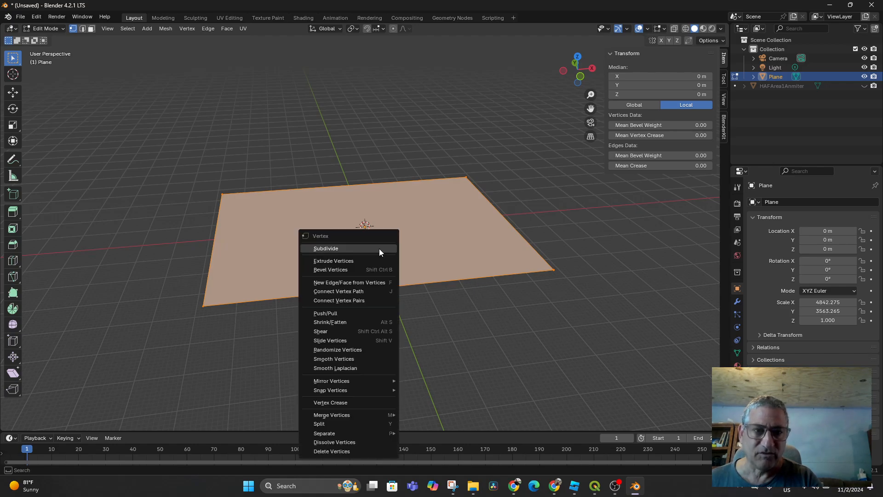
{"action": "left_click", "coordinate": [379, 249]}
{"action": "right_click", "coordinate": [379, 248]}
{"action": "left_click", "coordinate": [379, 248]}
{"action": "right_click", "coordinate": [379, 249]}
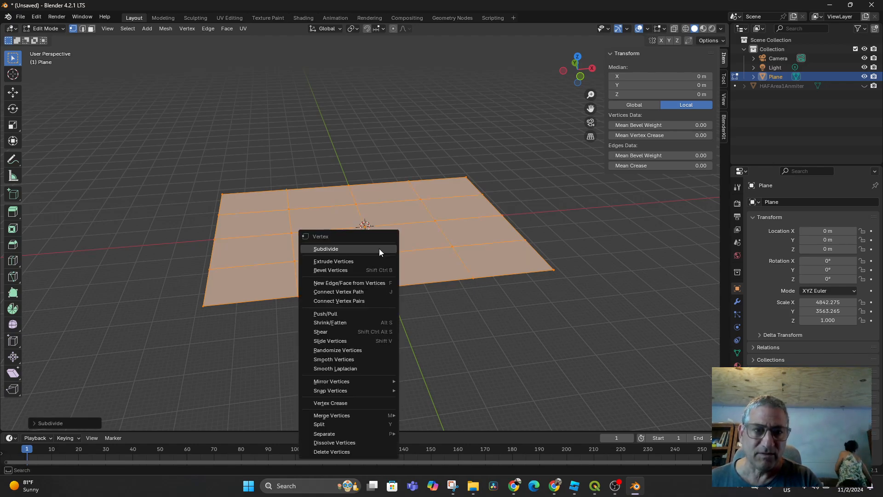
{"action": "left_click", "coordinate": [379, 248]}
{"action": "right_click", "coordinate": [379, 248]}
{"action": "left_click", "coordinate": [379, 249]}
{"action": "right_click", "coordinate": [379, 248]}
{"action": "left_click", "coordinate": [379, 249]}
{"action": "right_click", "coordinate": [380, 249]}
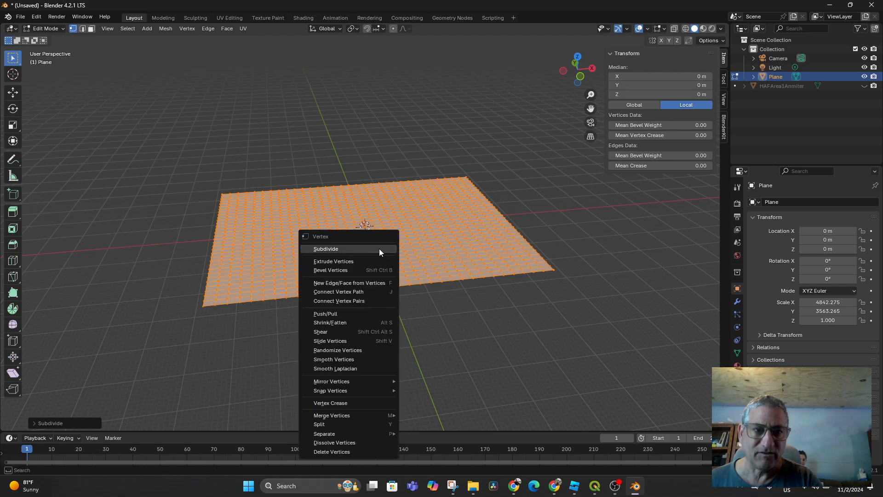
{"action": "left_click", "coordinate": [379, 249]}
{"action": "right_click", "coordinate": [379, 249]}
{"action": "left_click", "coordinate": [379, 248]}
{"action": "right_click", "coordinate": [379, 249]}
{"action": "left_click", "coordinate": [379, 249]}
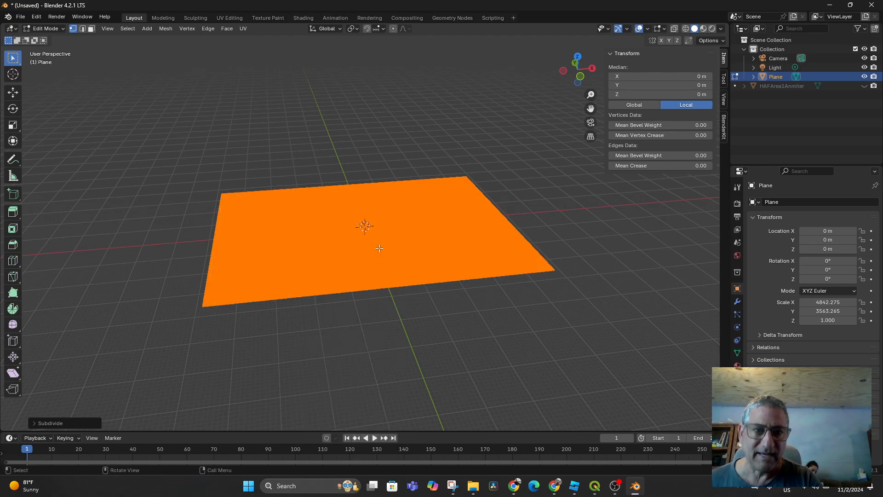
{"action": "left_click", "coordinate": [46, 29]}
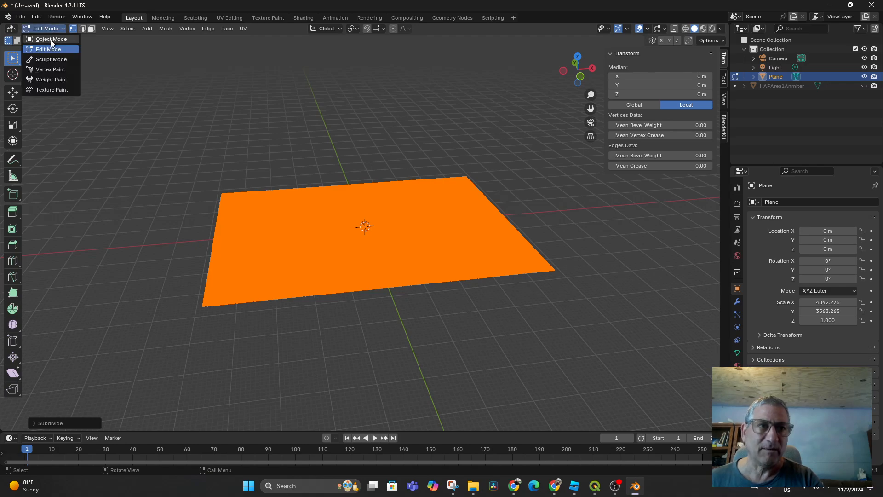
{"action": "left_click", "coordinate": [51, 40]}
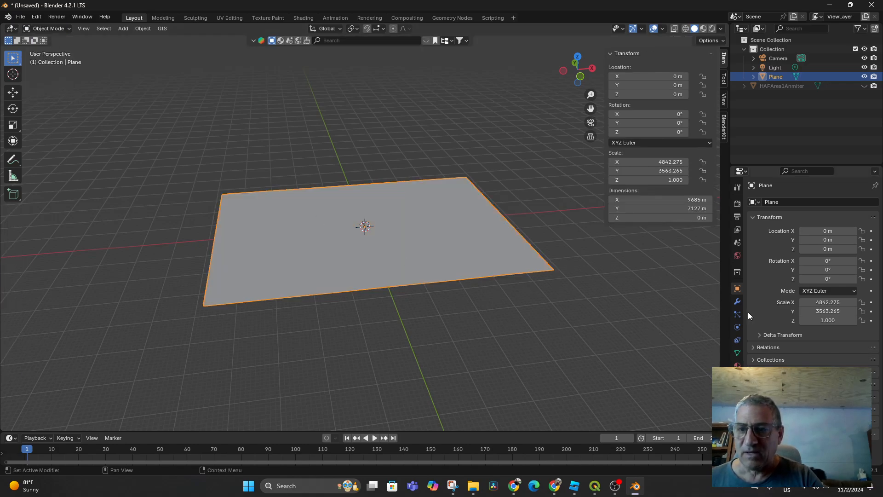
Step: Add a Displace modifier to the plane and give it a new texture named HAFAnimter
{"action": "left_click", "coordinate": [738, 302]}
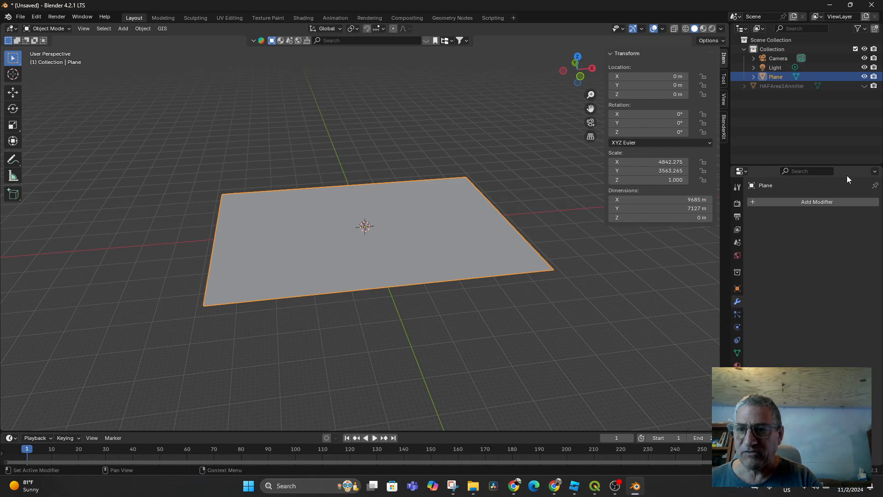
{"action": "left_click", "coordinate": [814, 201]}
{"action": "type", "text": "d"}
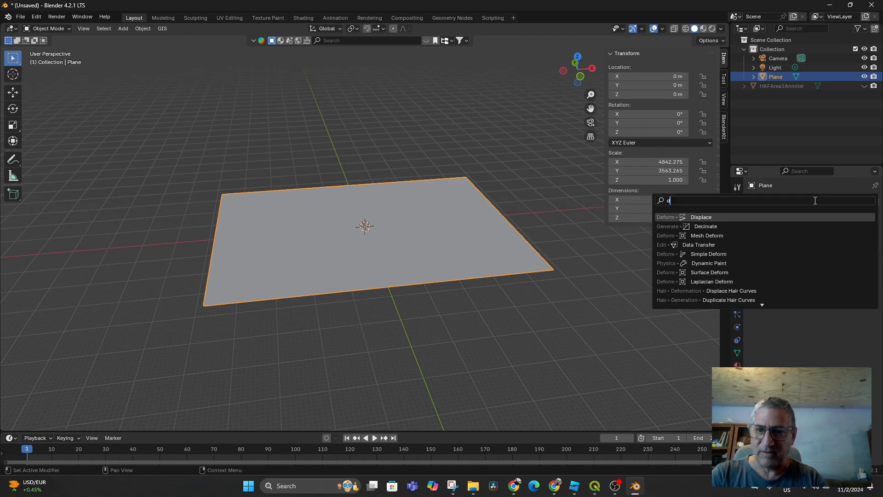
{"action": "left_click", "coordinate": [765, 217]}
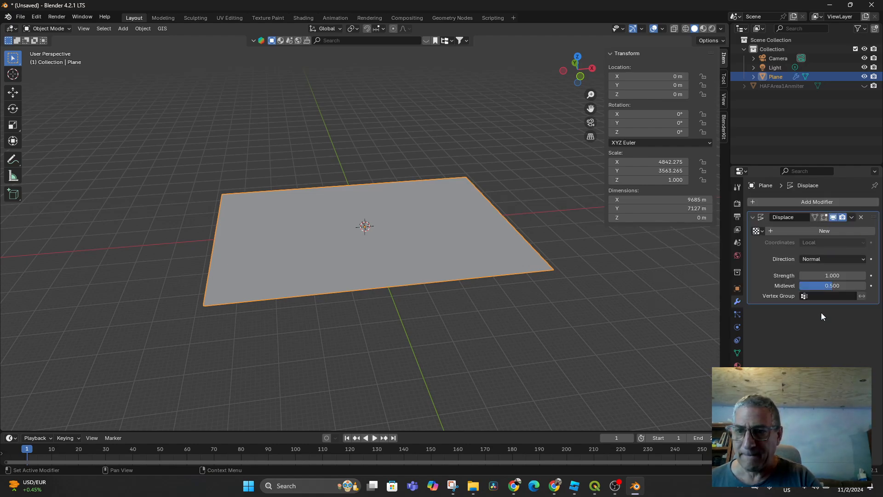
{"action": "left_click", "coordinate": [772, 230]}
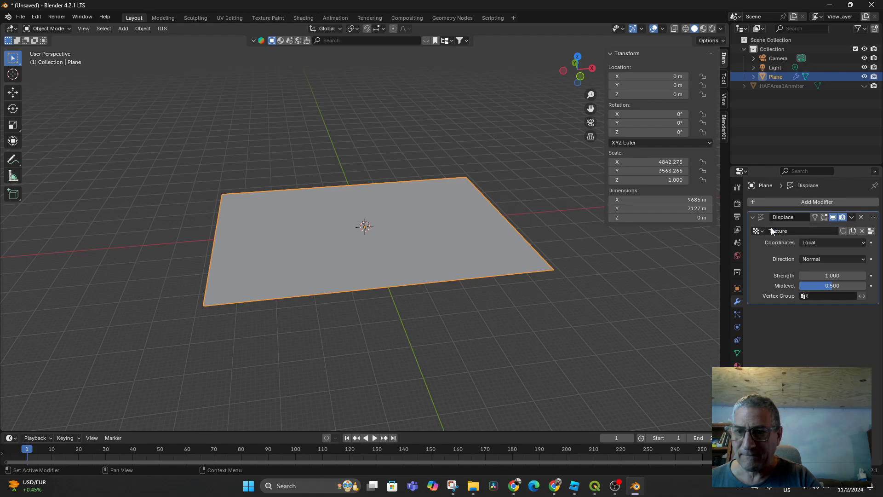
{"action": "double_click", "coordinate": [783, 229]}
{"action": "type", "text": "HAFAnimter"}
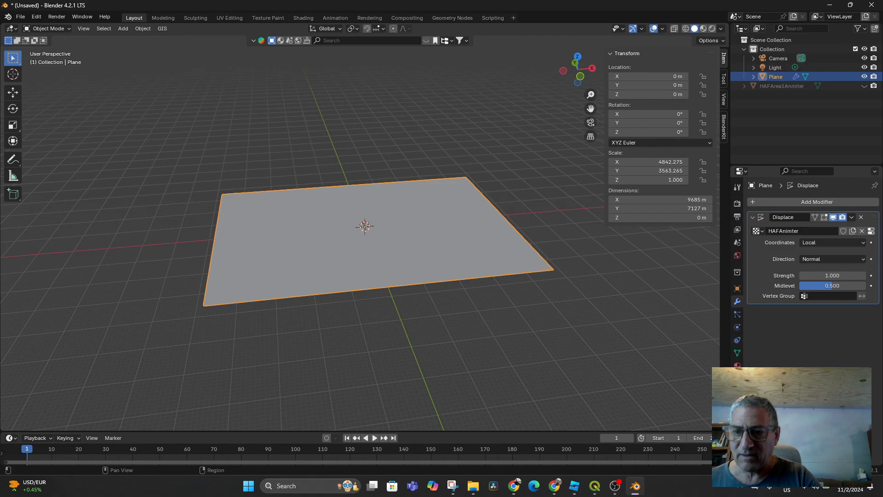
Step: Load HAFArea1AnmiterDEM.png from the HAF Project Site Photos folder as the displacement texture's image
{"action": "left_click", "coordinate": [871, 231]}
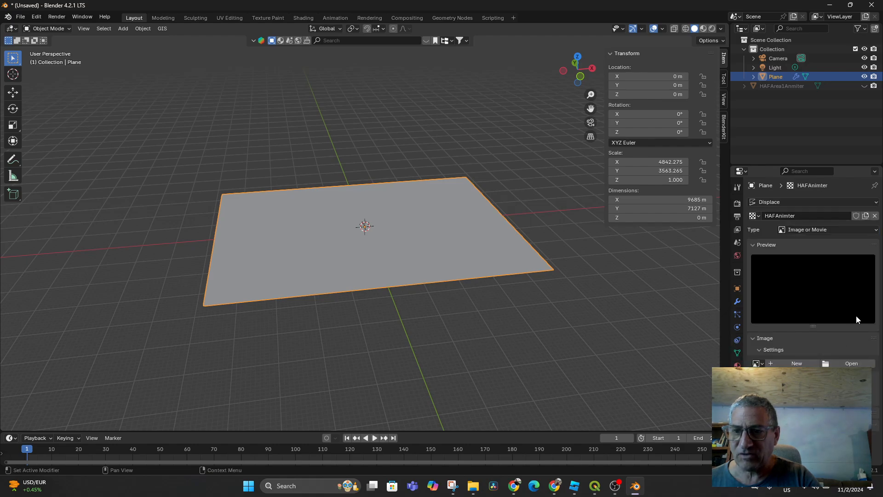
{"action": "left_click", "coordinate": [847, 364]}
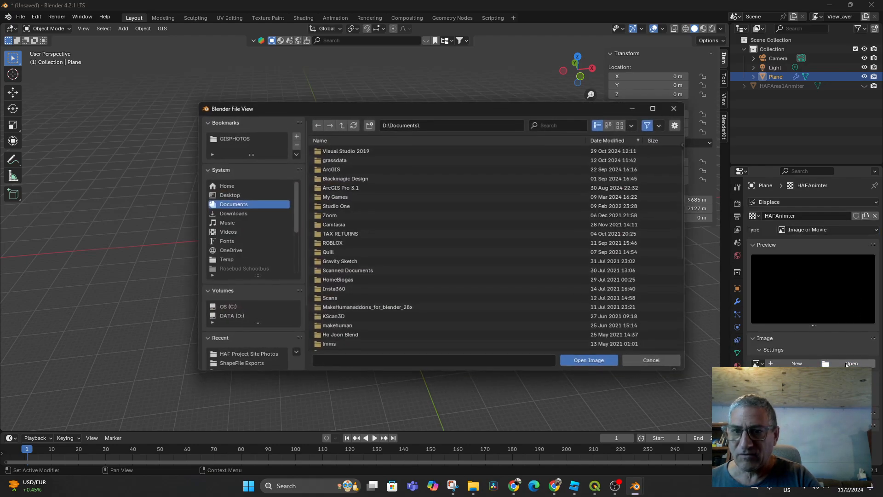
{"action": "left_click", "coordinate": [239, 353]}
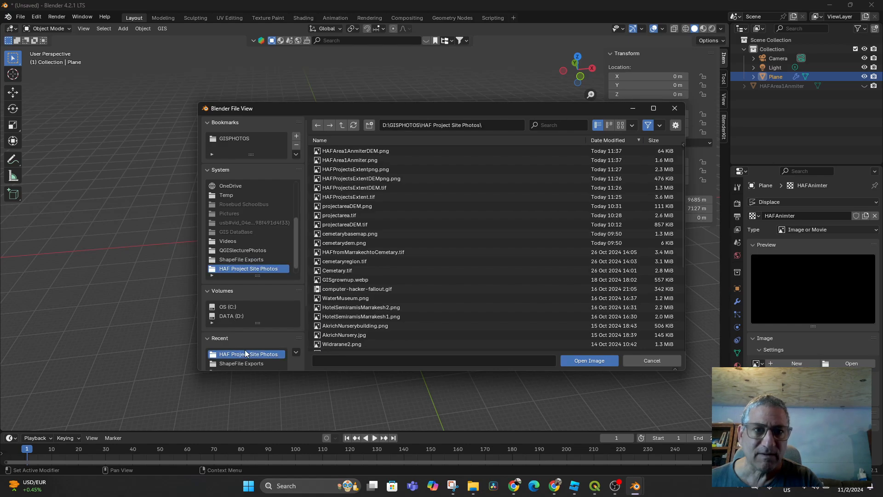
{"action": "left_click", "coordinate": [373, 152]}
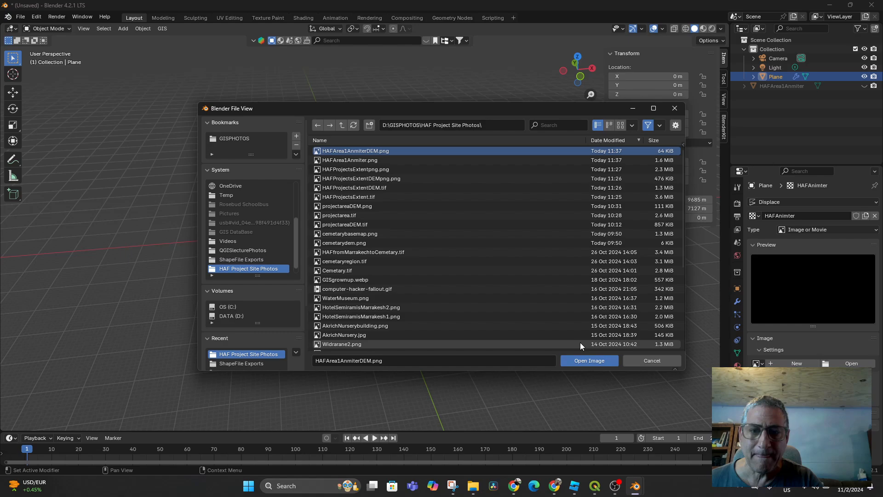
{"action": "left_click", "coordinate": [583, 362]}
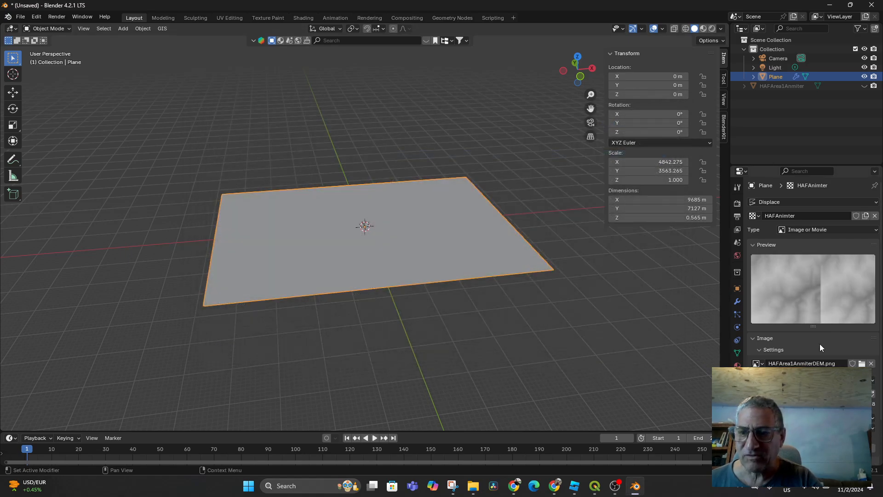
Step: Try displacement strengths of 100 and 95.7 on the plane and inspect the resulting relief
{"action": "left_click", "coordinate": [738, 302]}
{"action": "left_click_drag", "start_coordinate": [810, 275], "coordinate": [851, 275]}
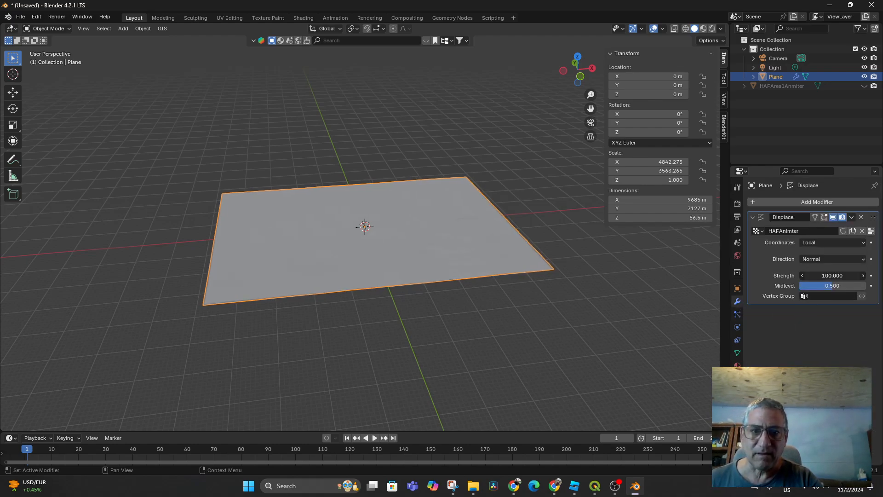
{"action": "left_click_drag", "start_coordinate": [800, 276], "coordinate": [784, 276]}
{"action": "middle_click_drag", "start_coordinate": [297, 293], "coordinate": [310, 289]}
{"action": "scroll", "coordinate": [356, 296], "scroll_direction": "up", "scroll_amount": 5}
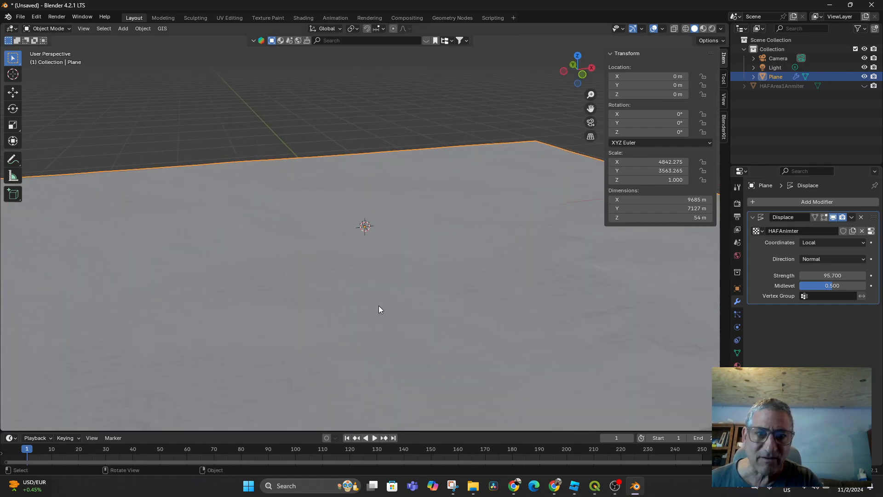
{"action": "middle_click_drag", "start_coordinate": [379, 305], "coordinate": [396, 332]}
{"action": "scroll", "coordinate": [380, 310], "scroll_direction": "down", "scroll_amount": 3}
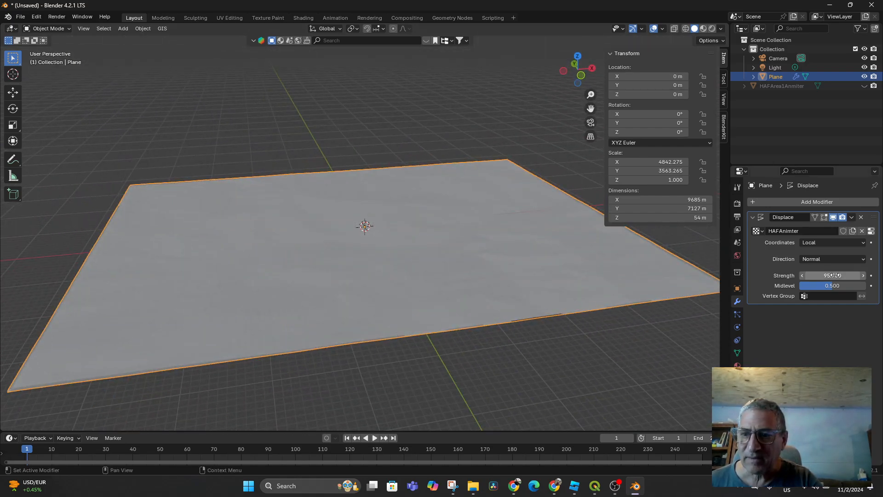
{"action": "left_click_drag", "start_coordinate": [833, 276], "coordinate": [842, 276]}
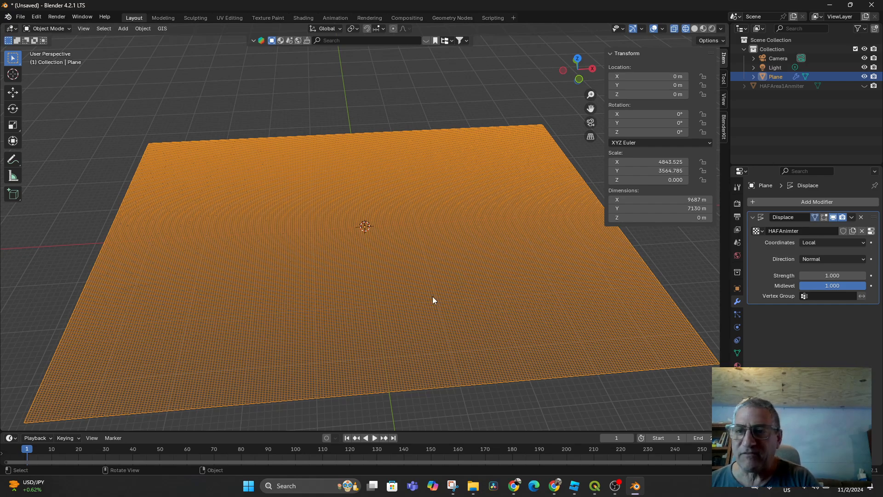
Step: Set the Displace modifier's strength to 100 and show the plane in solid shading
{"action": "scroll", "coordinate": [433, 297], "scroll_direction": "down", "scroll_amount": 2}
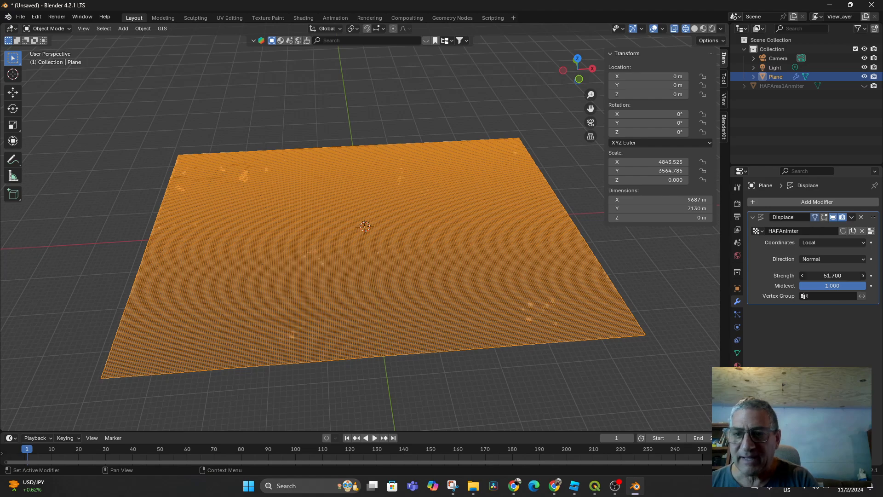
{"action": "left_click_drag", "start_coordinate": [833, 275], "coordinate": [854, 275]}
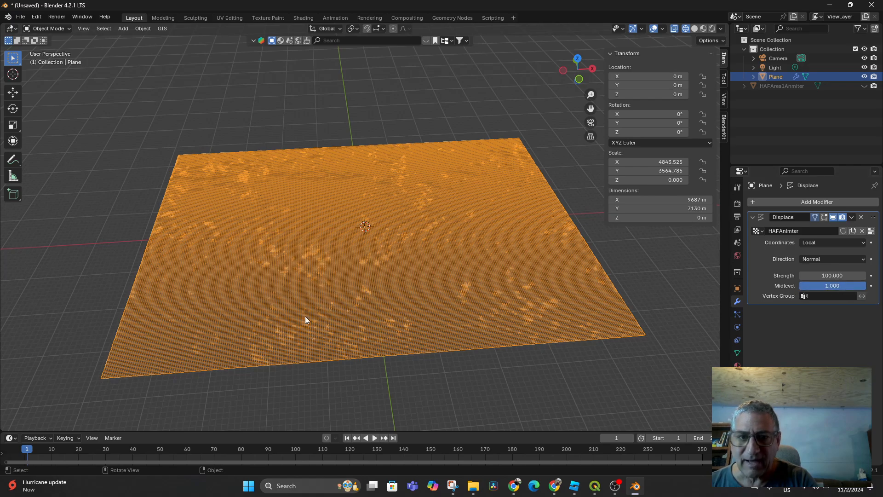
{"action": "middle_click_drag", "start_coordinate": [305, 316], "coordinate": [540, 108]}
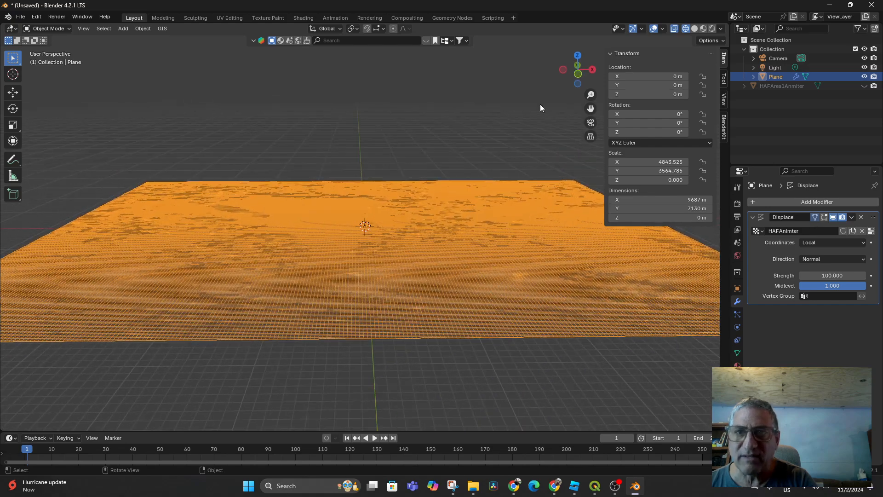
{"action": "left_click", "coordinate": [694, 29]}
{"action": "left_click", "coordinate": [703, 29]}
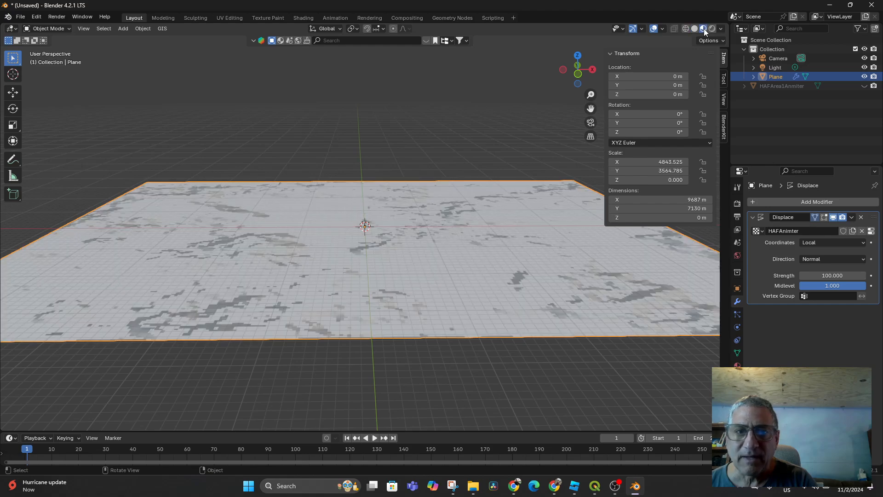
{"action": "left_click", "coordinate": [694, 28]}
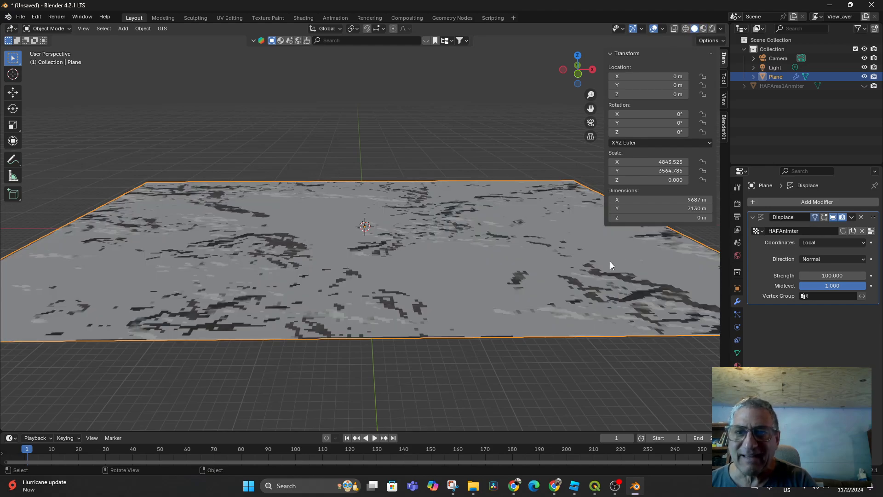
Step: Exaggerate the terrain's relief by setting the plane's Z scale to 5.530
{"action": "left_click_drag", "start_coordinate": [677, 171], "coordinate": [704, 179]}
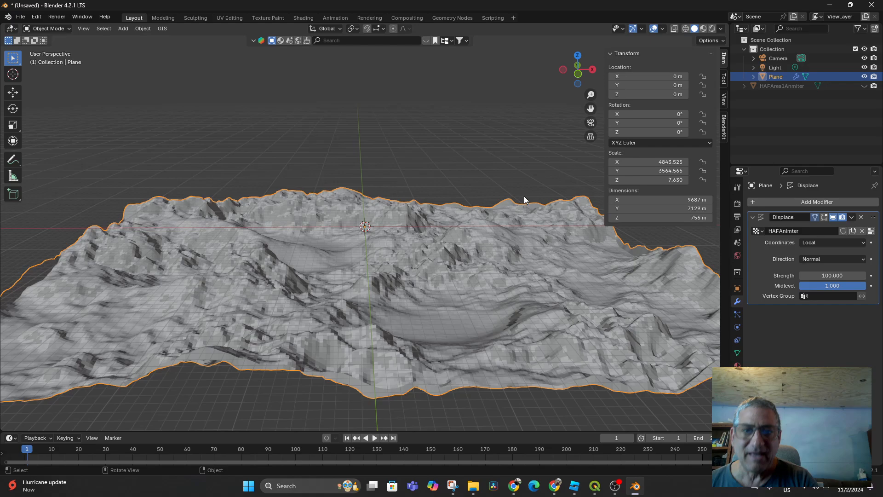
{"action": "scroll", "coordinate": [301, 216], "scroll_direction": "down", "scroll_amount": 3}
{"action": "mouse_move", "coordinate": [302, 216]}
{"action": "middle_mouse_down"}
{"action": "mouse_move", "coordinate": [317, 225]}
{"action": "mouse_move", "coordinate": [315, 309]}
{"action": "mouse_move", "coordinate": [312, 221]}
{"action": "middle_mouse_up"}
{"action": "left_click_drag", "start_coordinate": [658, 180], "coordinate": [680, 179]}
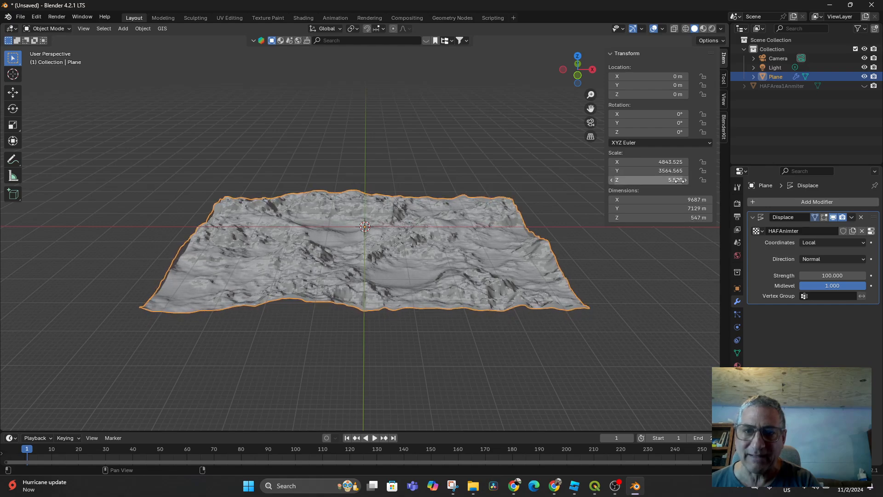
{"action": "type", "text": "1"}
{"action": "key", "text": "Return"}
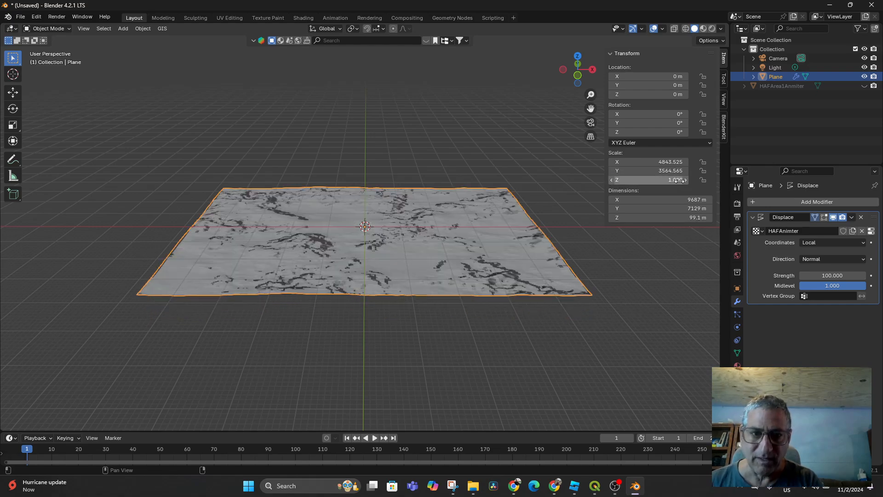
{"action": "double_click", "coordinate": [680, 180]}
{"action": "type", "text": "5.38"}
{"action": "key", "text": "Return"}
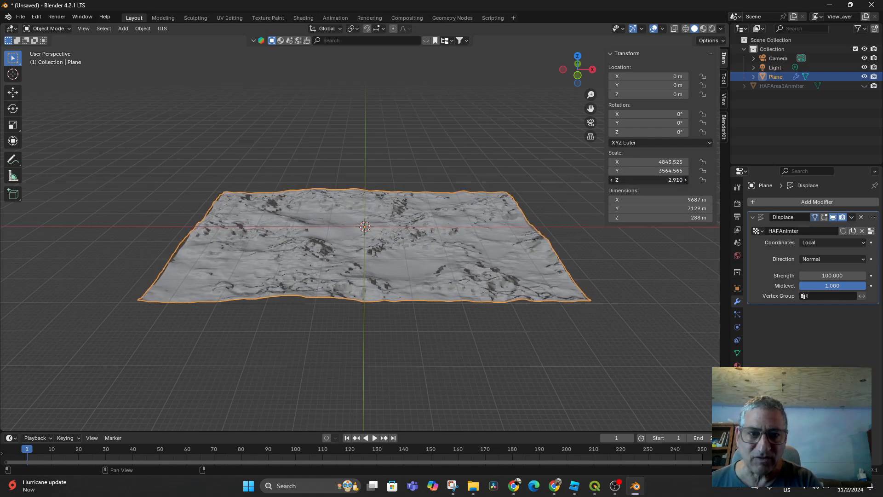
{"action": "left_click_drag", "start_coordinate": [680, 179], "coordinate": [685, 180]}
{"action": "middle_click_drag", "start_coordinate": [240, 228], "coordinate": [263, 254]}
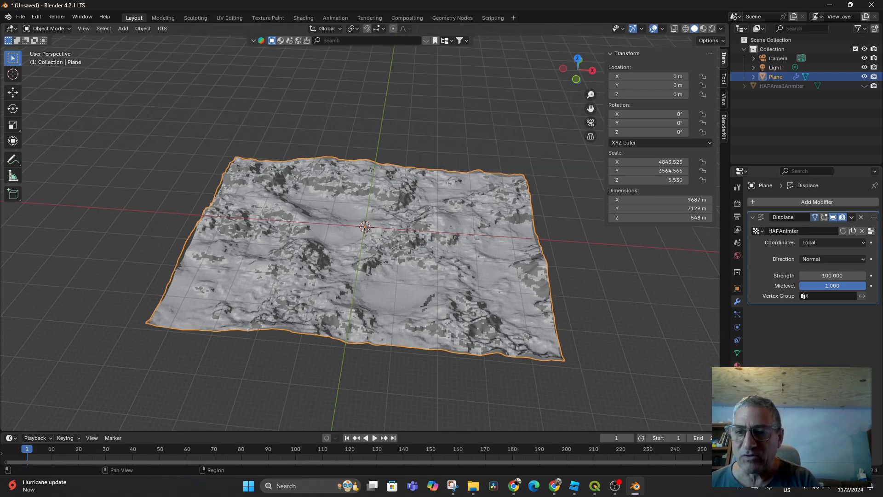
Step: Create a new material for the plane and assign an Image Texture to its base color
{"action": "left_click", "coordinate": [737, 367]}
{"action": "left_click", "coordinate": [757, 242]}
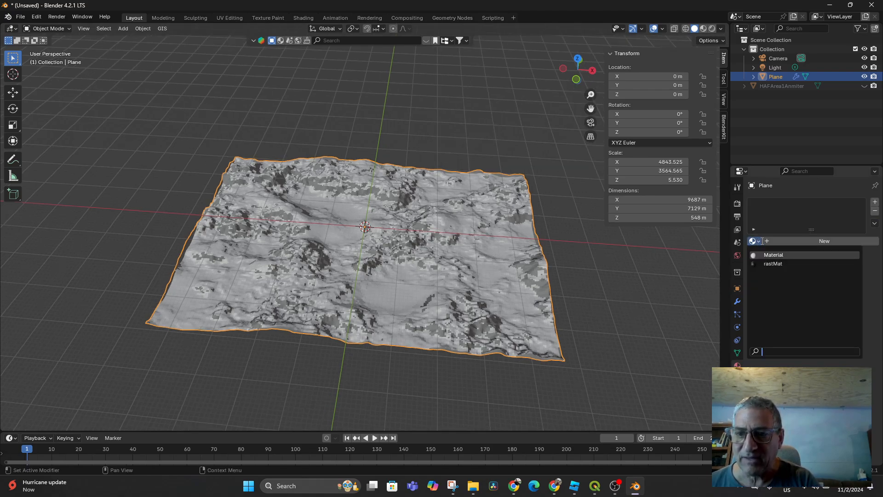
{"action": "left_click", "coordinate": [788, 241]}
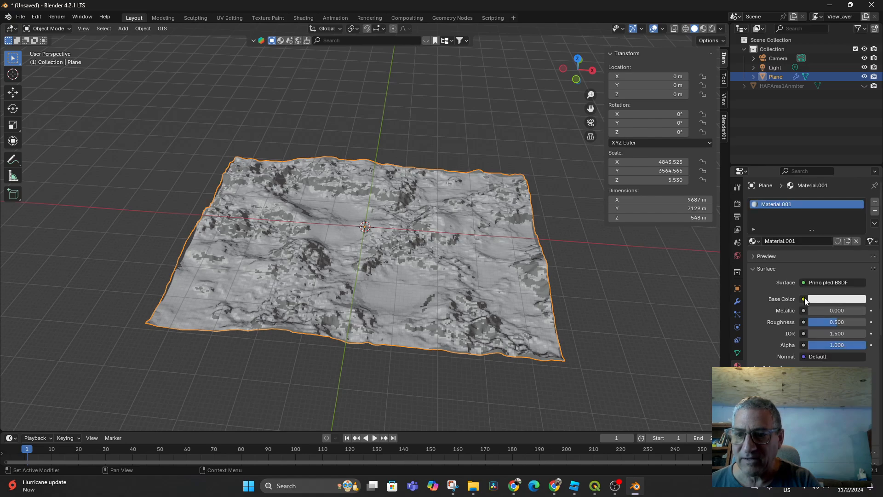
{"action": "left_click", "coordinate": [805, 299]}
{"action": "left_click", "coordinate": [589, 361]}
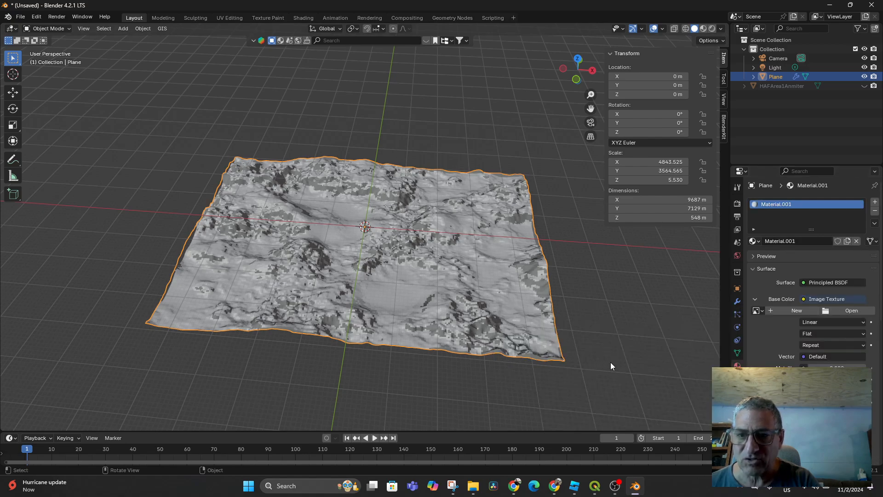
Step: Load HAFArea1Anmiter.png from the HAF Project Site Photos folder as the material's base color image
{"action": "left_click", "coordinate": [844, 307]}
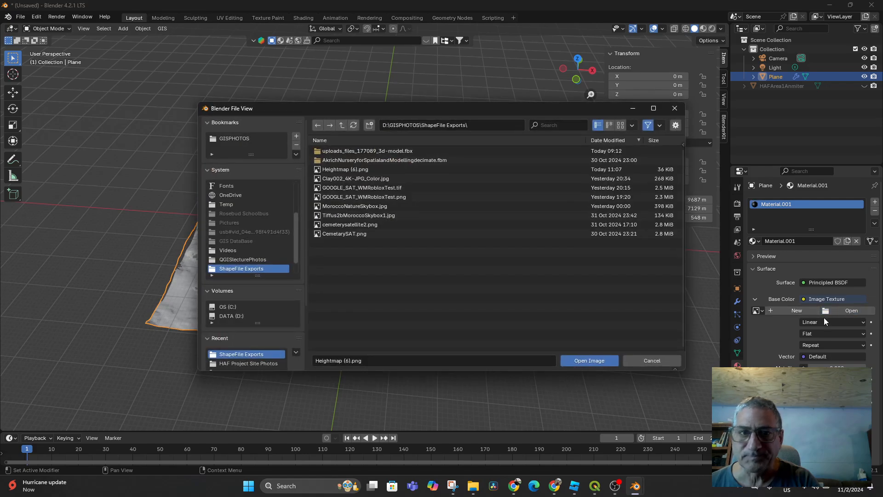
{"action": "left_click", "coordinate": [342, 126]}
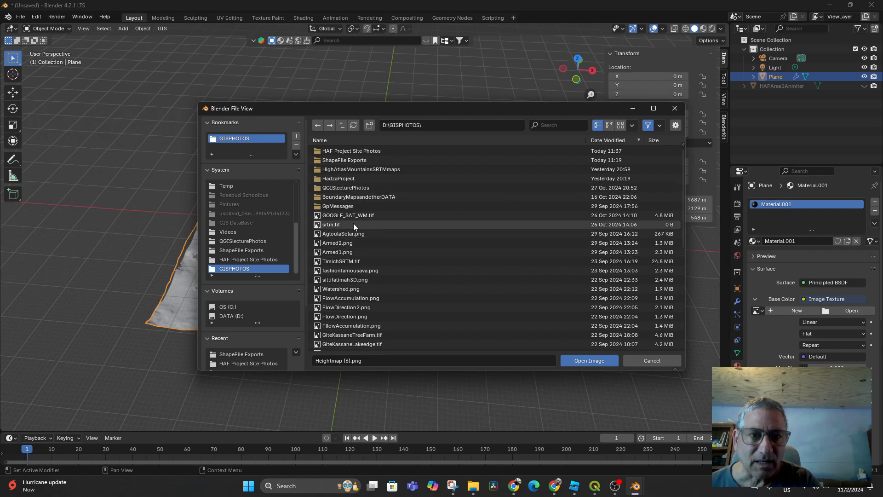
{"action": "left_click", "coordinate": [349, 150]}
{"action": "left_click", "coordinate": [352, 151]}
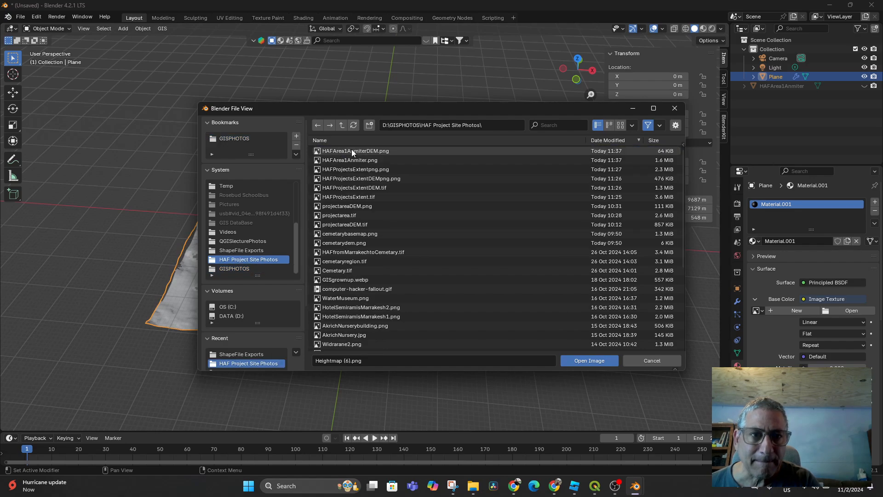
{"action": "left_click", "coordinate": [368, 159]}
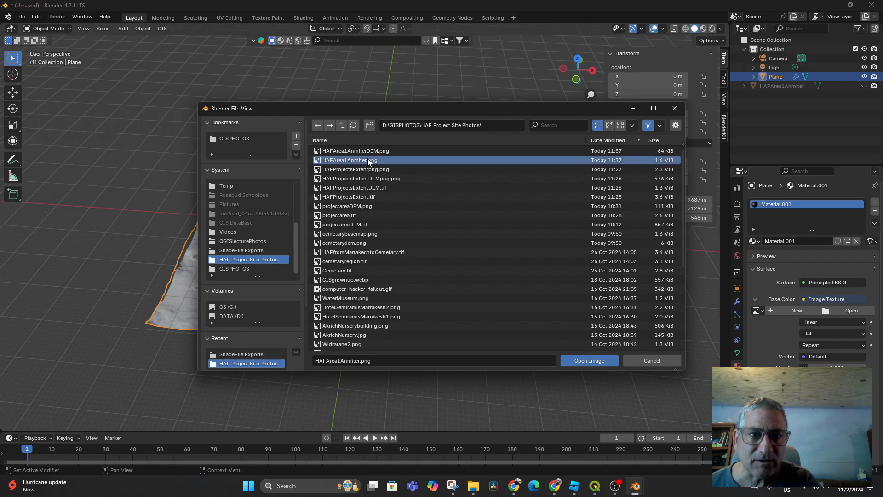
{"action": "left_click", "coordinate": [584, 361]}
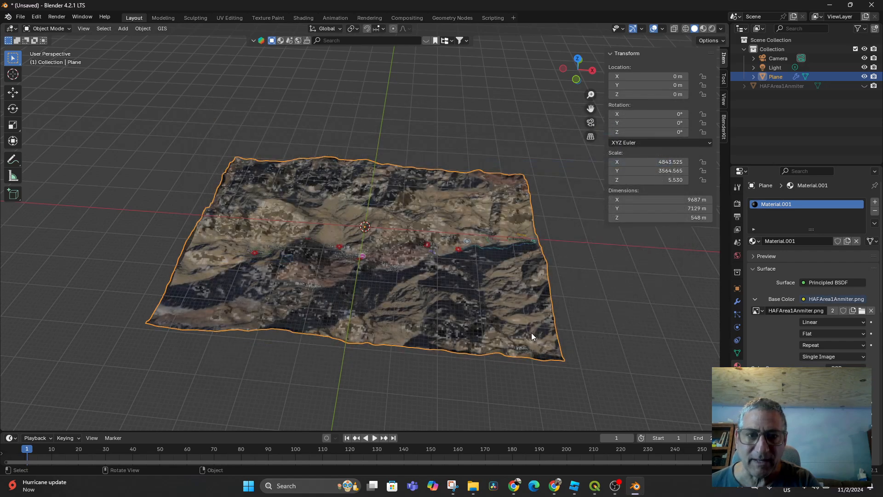
Step: Inspect the textured terrain and reduce the plane's Z scale to 2.280
{"action": "middle_click_drag", "start_coordinate": [531, 332], "coordinate": [454, 308]}
{"action": "scroll", "coordinate": [460, 250], "scroll_direction": "up", "scroll_amount": 6}
{"action": "scroll", "coordinate": [482, 287], "scroll_direction": "down", "scroll_amount": 5}
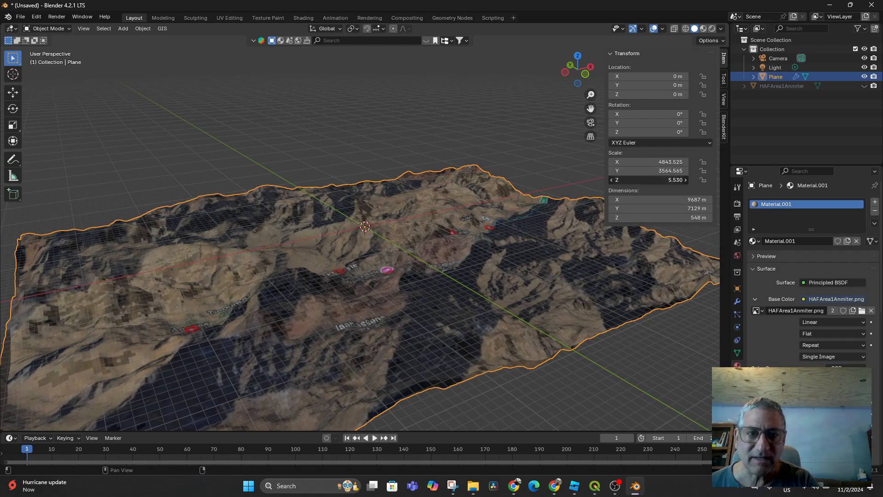
{"action": "left_click_drag", "start_coordinate": [648, 179], "coordinate": [608, 180]}
{"action": "scroll", "coordinate": [322, 228], "scroll_direction": "up", "scroll_amount": 1}
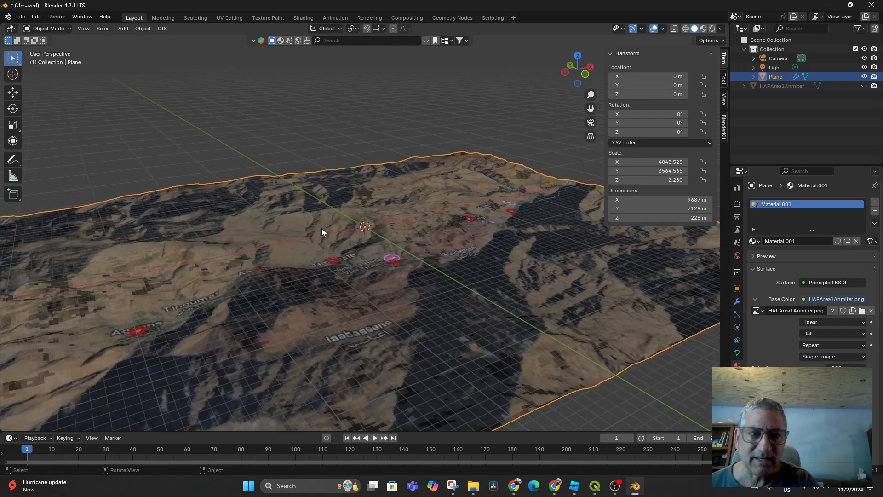
{"action": "middle_click_drag", "start_coordinate": [321, 229], "coordinate": [485, 305]}
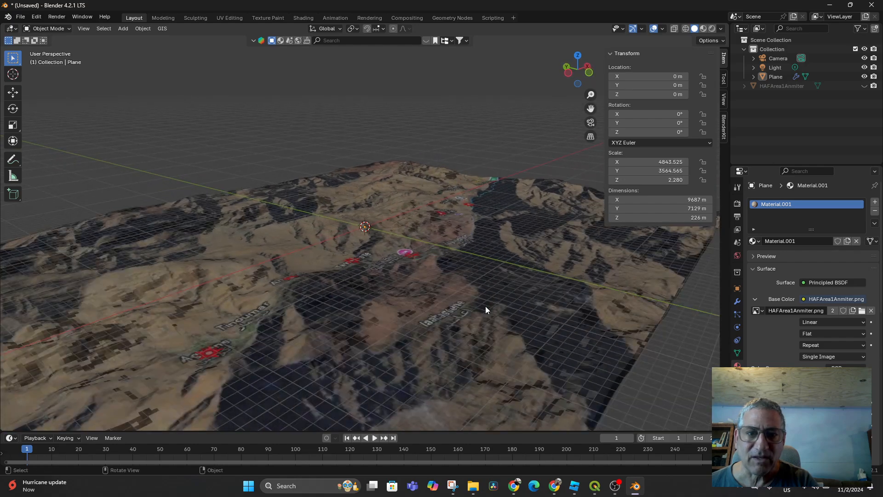
Step: Raise the textured terrain plane along the Z axis to about 1088.3 m above the grid
{"action": "scroll", "coordinate": [442, 267], "scroll_direction": "down", "scroll_amount": 2}
{"action": "left_click", "coordinate": [324, 208]}
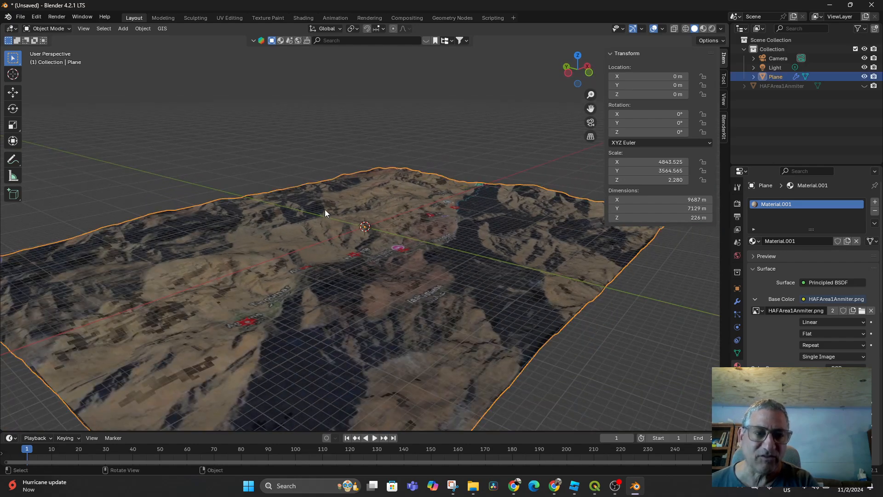
{"action": "key", "text": "g"}
{"action": "key", "text": "z"}
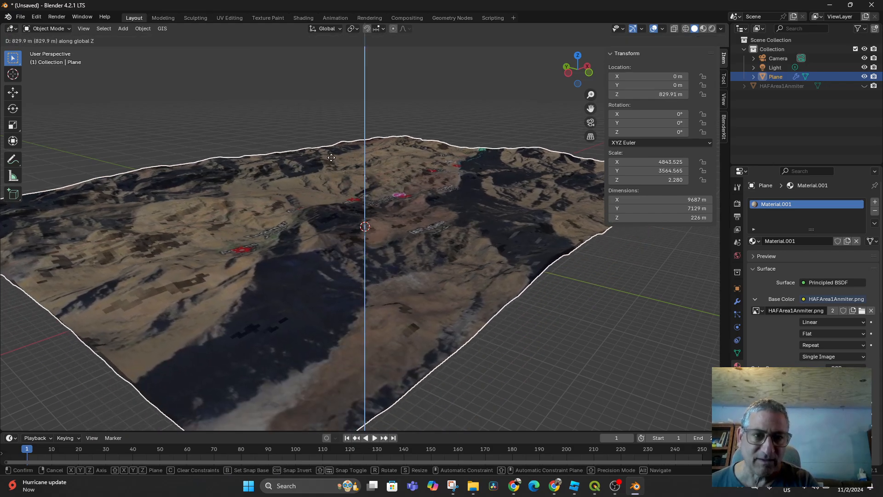
{"action": "left_click", "coordinate": [336, 143]}
{"action": "middle_click_drag", "start_coordinate": [337, 143], "coordinate": [371, 214]}
{"action": "scroll", "coordinate": [380, 215], "scroll_direction": "up", "scroll_amount": 1}
Step: Set the plane's Z scale to 4.220 and examine the exaggerated relief up close and from a low angle
{"action": "left_click_drag", "start_coordinate": [677, 181], "coordinate": [731, 181]}
{"action": "middle_click_drag", "start_coordinate": [387, 238], "coordinate": [337, 266]}
{"action": "scroll", "coordinate": [451, 244], "scroll_direction": "up", "scroll_amount": 8}
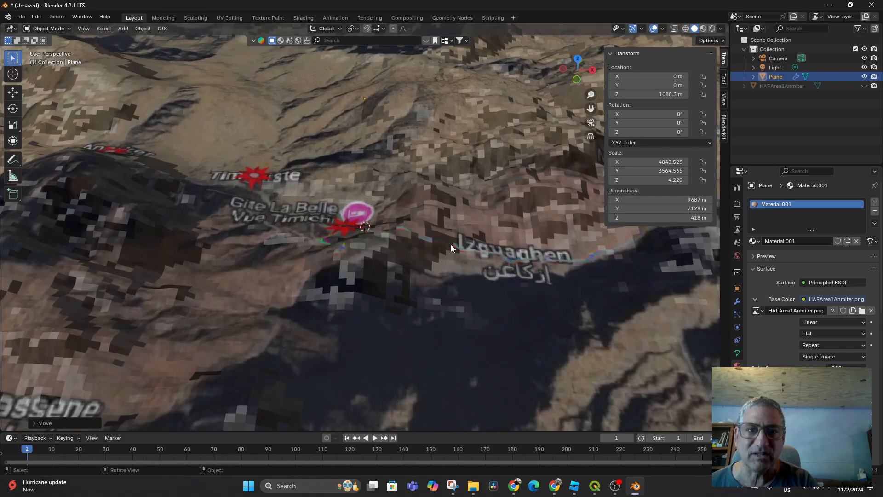
{"action": "scroll", "coordinate": [449, 245], "scroll_direction": "down", "scroll_amount": 8}
{"action": "scroll", "coordinate": [449, 244], "scroll_direction": "down", "scroll_amount": 6}
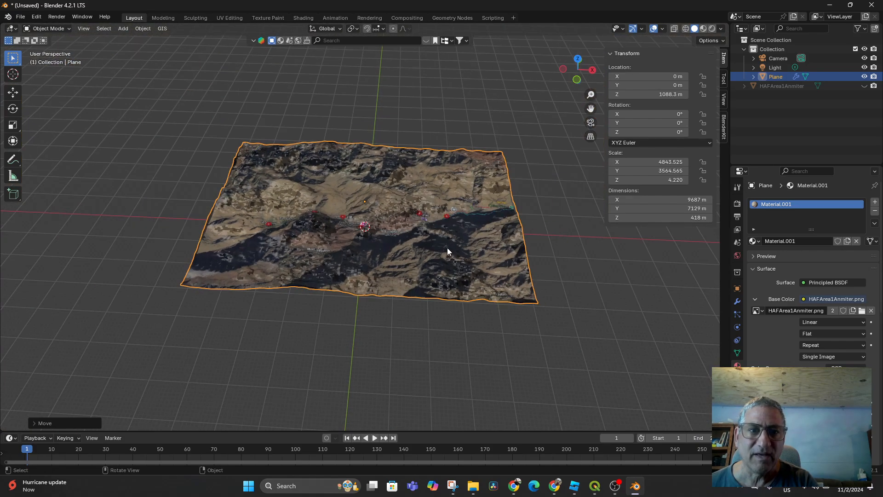
{"action": "middle_click_drag", "start_coordinate": [447, 248], "coordinate": [438, 215]}
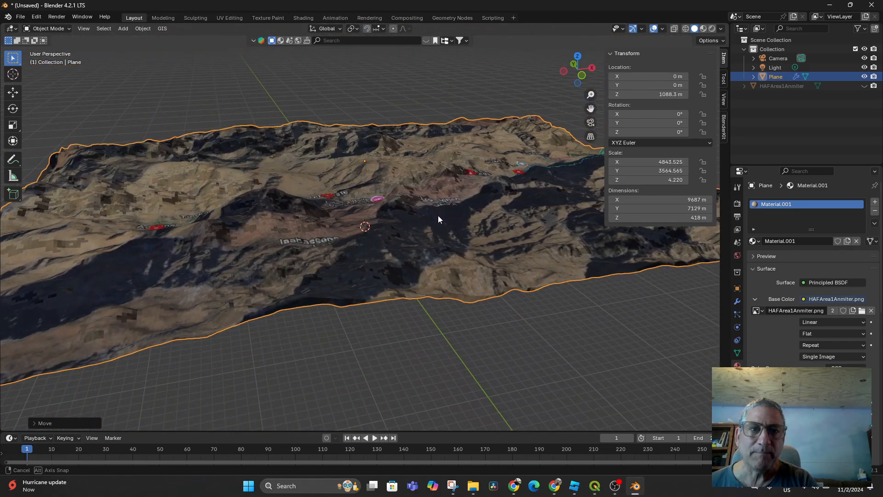
Step: Apply Shade Smooth to the terrain plane, repeating it while checking the surface around the place labels
{"action": "right_click", "coordinate": [387, 175]}
{"action": "left_click", "coordinate": [380, 175]}
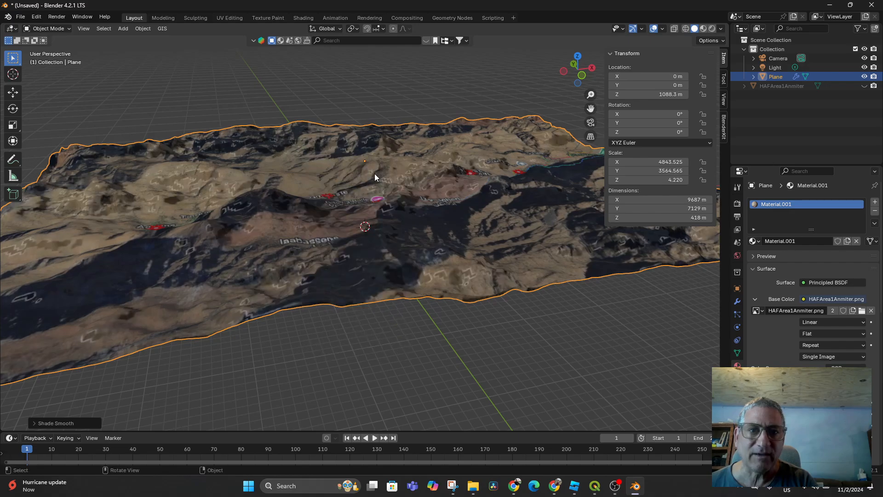
{"action": "right_click", "coordinate": [399, 178]}
{"action": "left_click", "coordinate": [393, 178]}
{"action": "middle_click_drag", "start_coordinate": [416, 188], "coordinate": [462, 255]}
{"action": "right_click", "coordinate": [374, 197]}
{"action": "left_click", "coordinate": [367, 197]}
{"action": "right_click", "coordinate": [388, 207]}
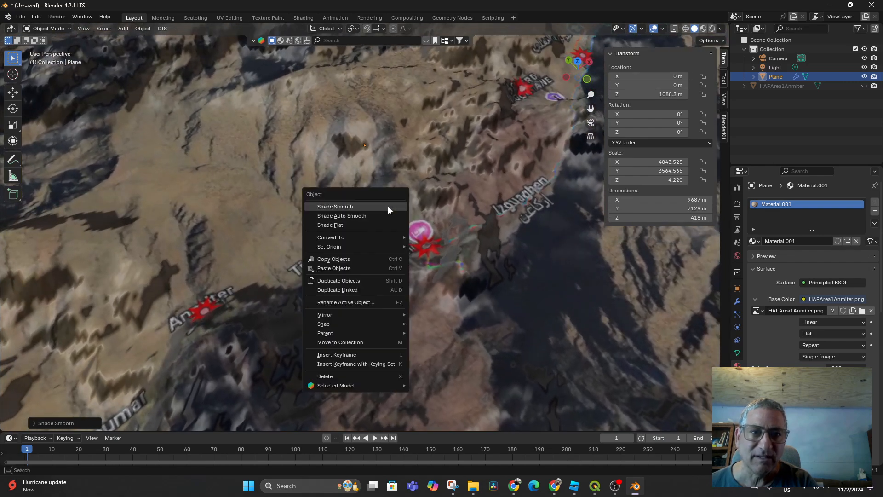
{"action": "left_click", "coordinate": [388, 207]}
{"action": "right_click", "coordinate": [388, 207]}
{"action": "left_click", "coordinate": [388, 206]}
Step: Reduce the terrain plane's Z scale to 2.230 and view the whole terrain
{"action": "middle_click_drag", "start_coordinate": [387, 207], "coordinate": [432, 289]}
{"action": "left_click_drag", "start_coordinate": [672, 183], "coordinate": [641, 183]}
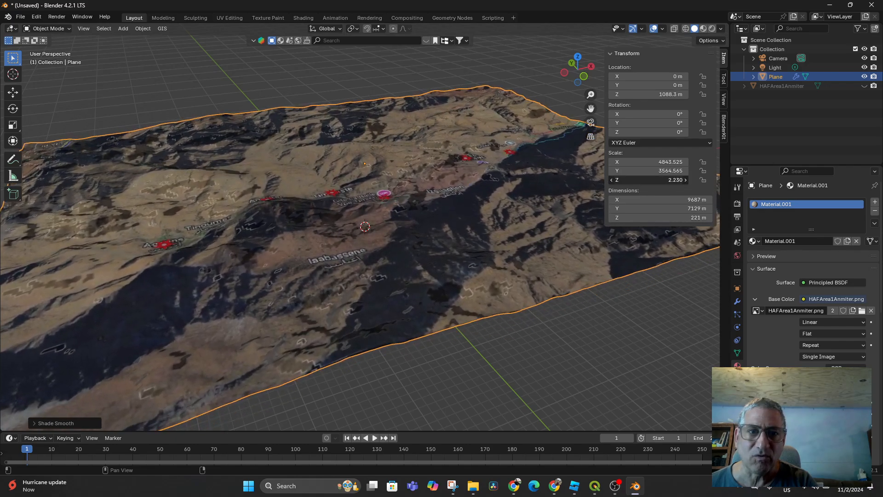
{"action": "middle_click_drag", "start_coordinate": [403, 251], "coordinate": [351, 277]}
{"action": "scroll", "coordinate": [421, 274], "scroll_direction": "down", "scroll_amount": 4}
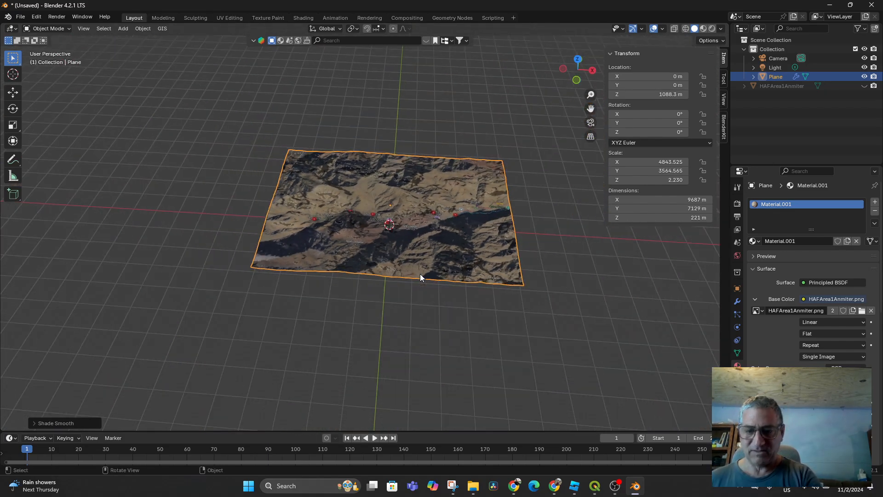
Step: Delete the Anmiter terrain plane and import HAFProjectsExtentpng.png as a georaster basemap on a new plane
{"action": "key", "text": "Delete"}
{"action": "middle_click_drag", "start_coordinate": [456, 274], "coordinate": [441, 275]}
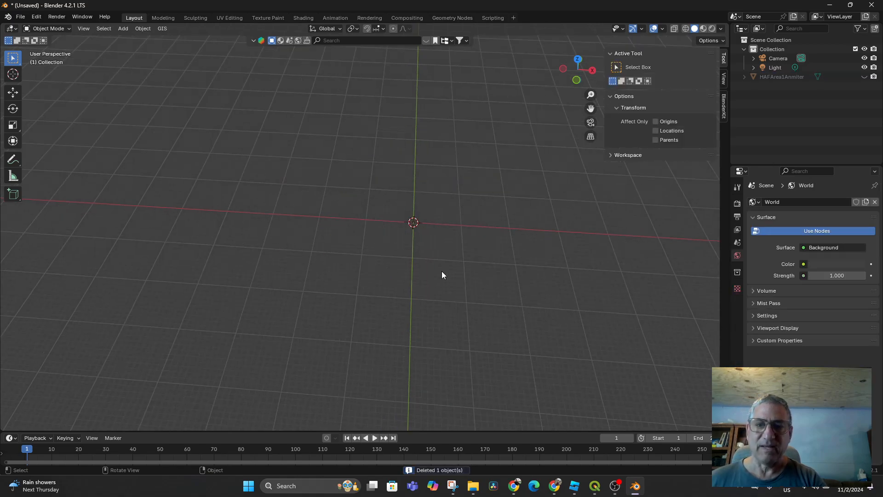
{"action": "left_click", "coordinate": [163, 29]}
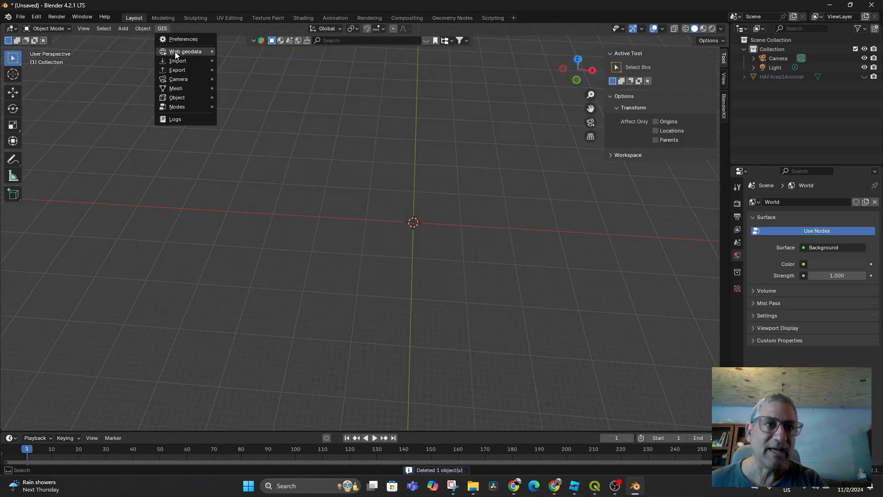
{"action": "mouse_move", "coordinate": [183, 64]}
{"action": "left_click", "coordinate": [258, 72]}
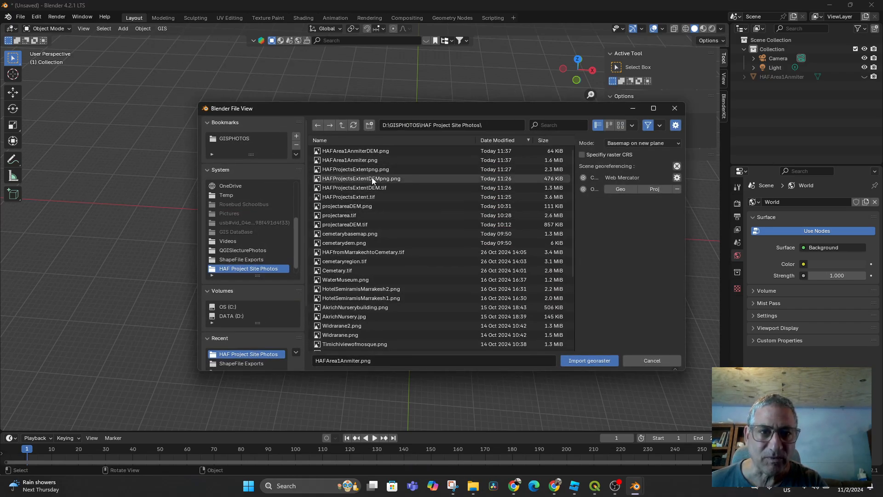
{"action": "double_click", "coordinate": [363, 169]}
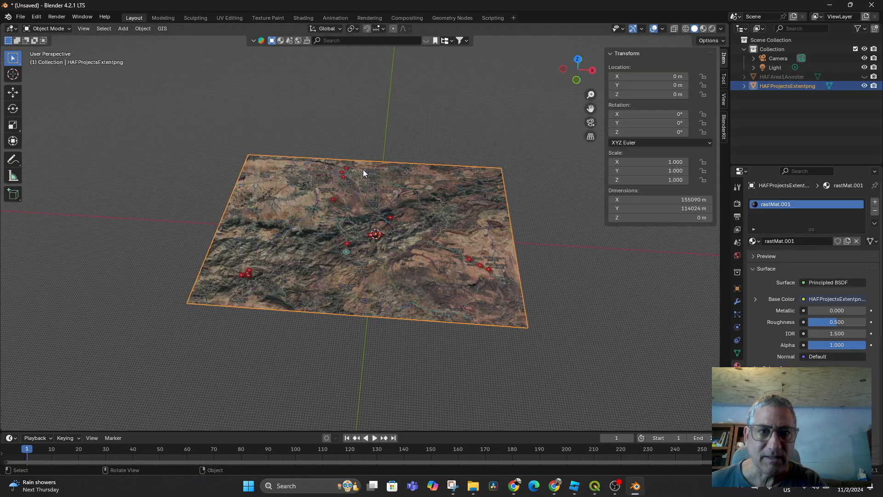
{"action": "middle_click_drag", "start_coordinate": [363, 169], "coordinate": [413, 244]}
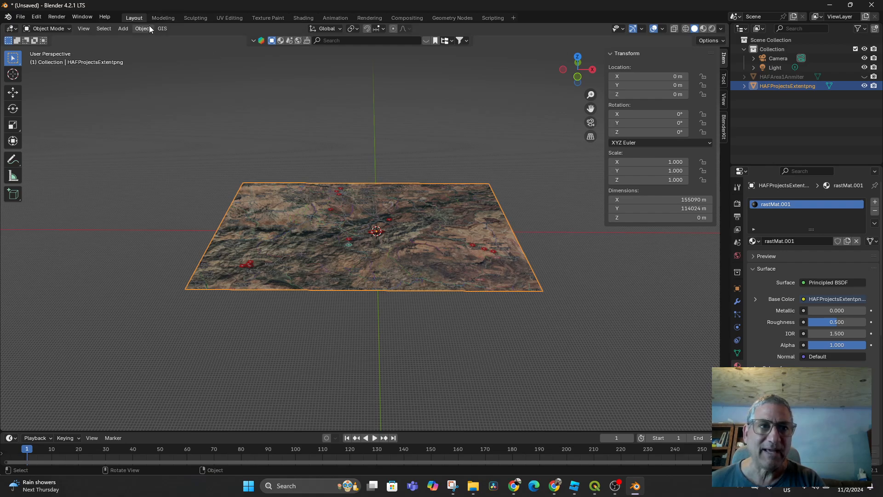
Step: Add a mesh plane at the center of the scene
{"action": "left_click", "coordinate": [165, 28]}
{"action": "mouse_move", "coordinate": [143, 29]}
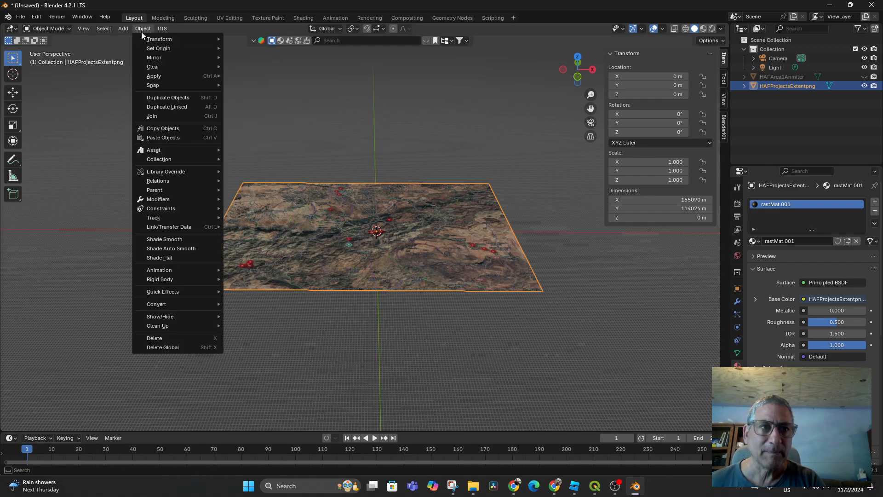
{"action": "left_click", "coordinate": [225, 41]}
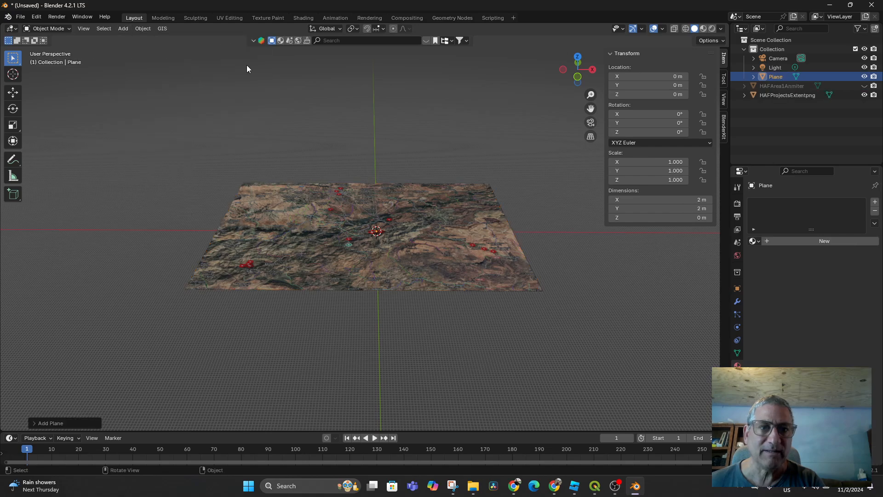
Step: Copy the HAFProjectsExtentpng basemap's X dimension of 155090 m to the added plane
{"action": "left_click", "coordinate": [451, 264]}
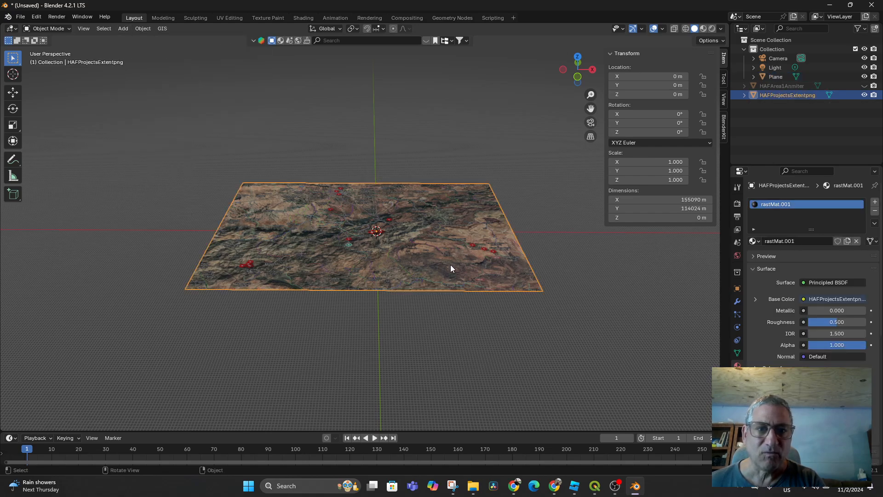
{"action": "left_click", "coordinate": [693, 201]}
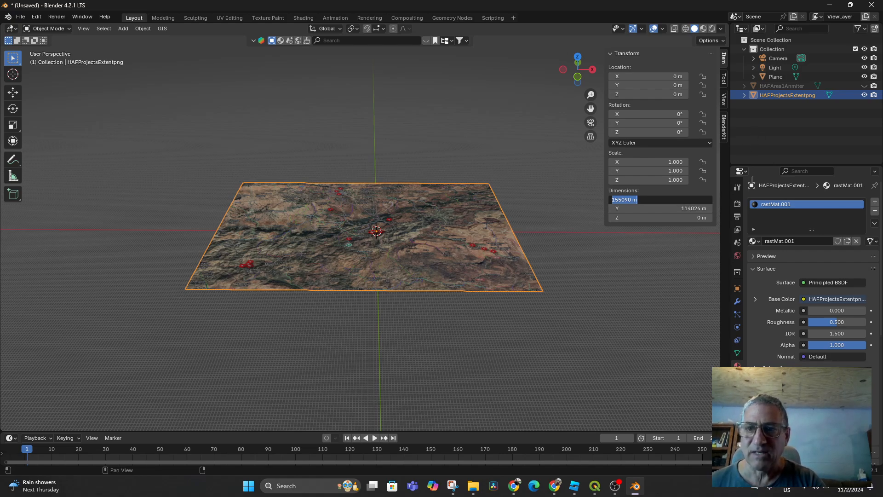
{"action": "left_click", "coordinate": [771, 77]}
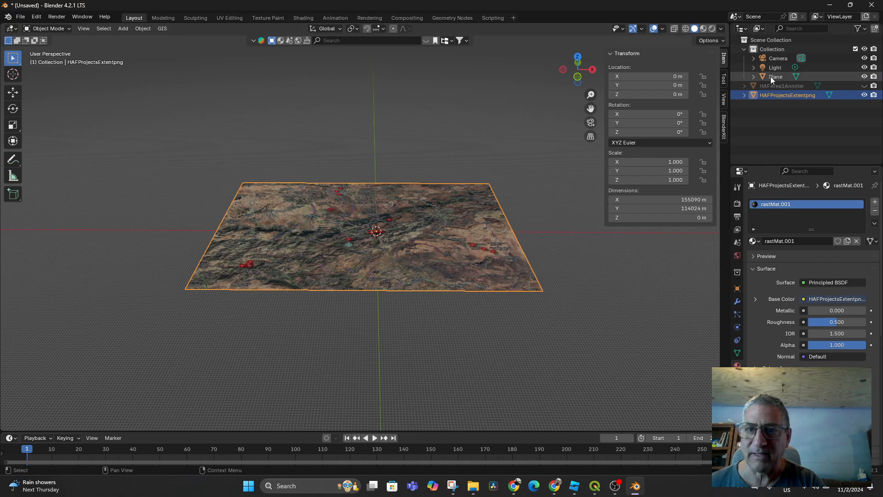
{"action": "left_click", "coordinate": [771, 77]}
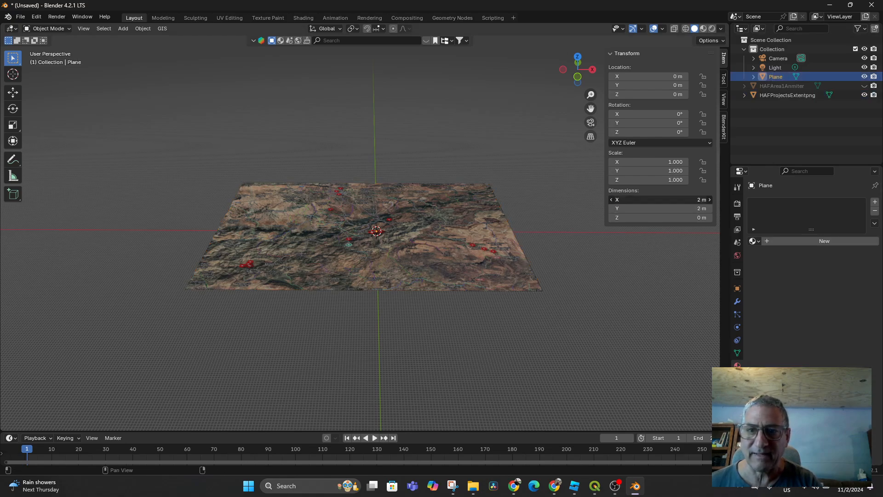
{"action": "type", "text": "155090 m"}
{"action": "key", "text": "Return"}
Step: Copy the basemap's Y dimension of 114024 m to the added plane
{"action": "double_click", "coordinate": [663, 209]}
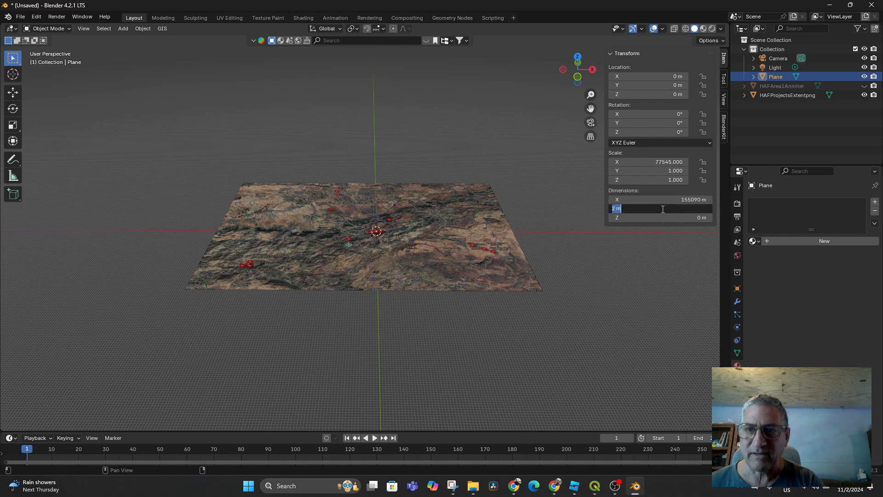
{"action": "left_click", "coordinate": [776, 95]}
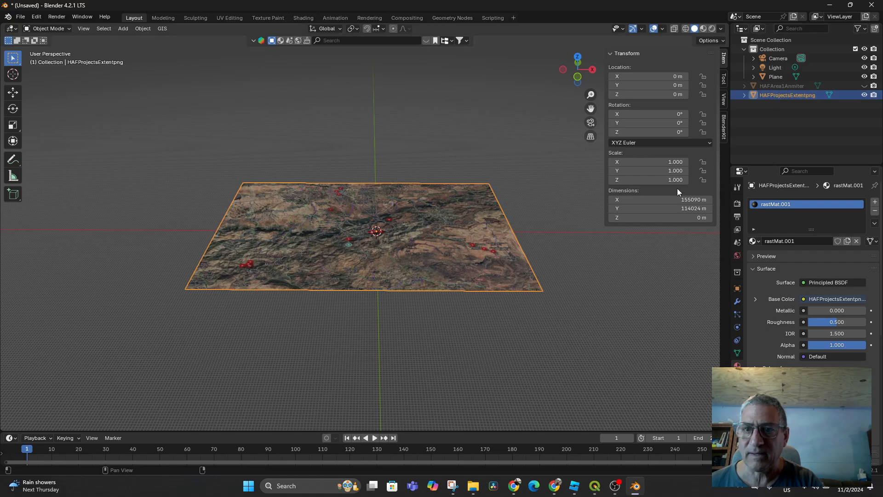
{"action": "left_click", "coordinate": [697, 208]}
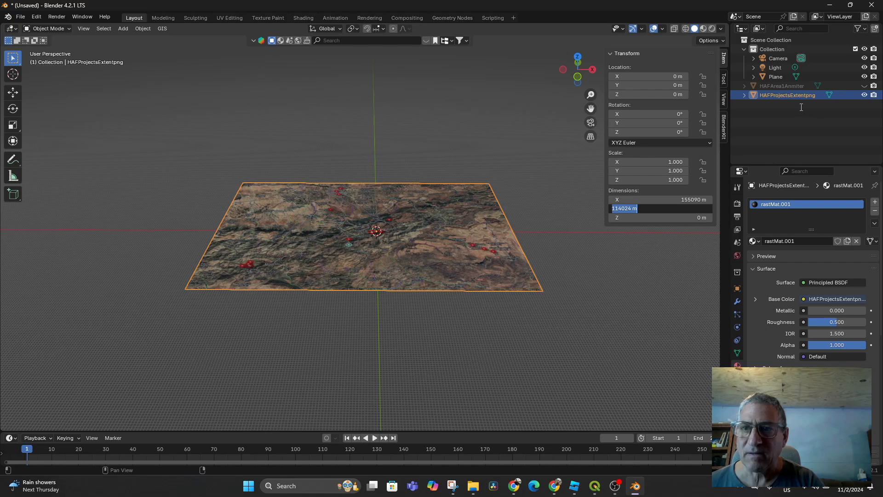
{"action": "left_click", "coordinate": [777, 77]}
{"action": "left_click", "coordinate": [777, 77]}
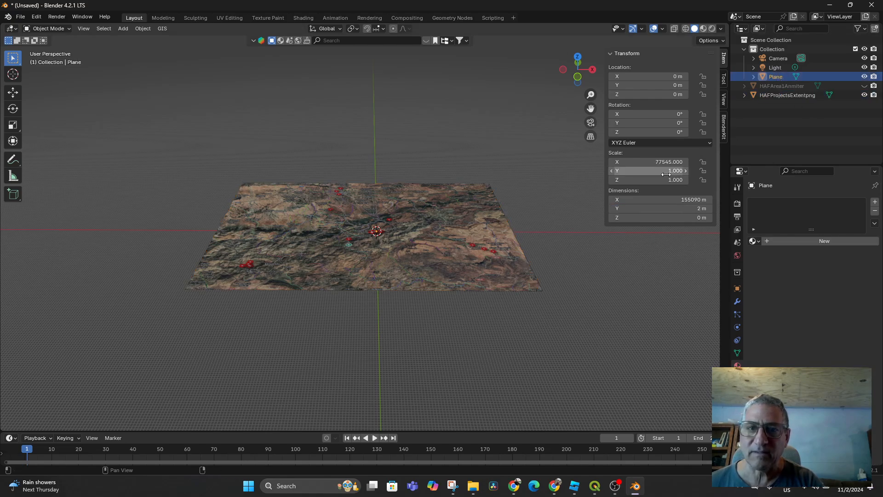
{"action": "left_click", "coordinate": [666, 209]}
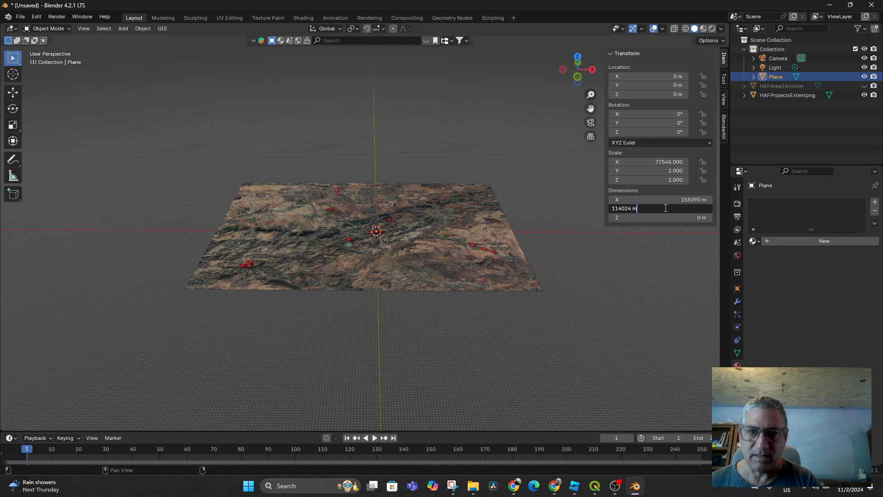
{"action": "key", "text": "Return"}
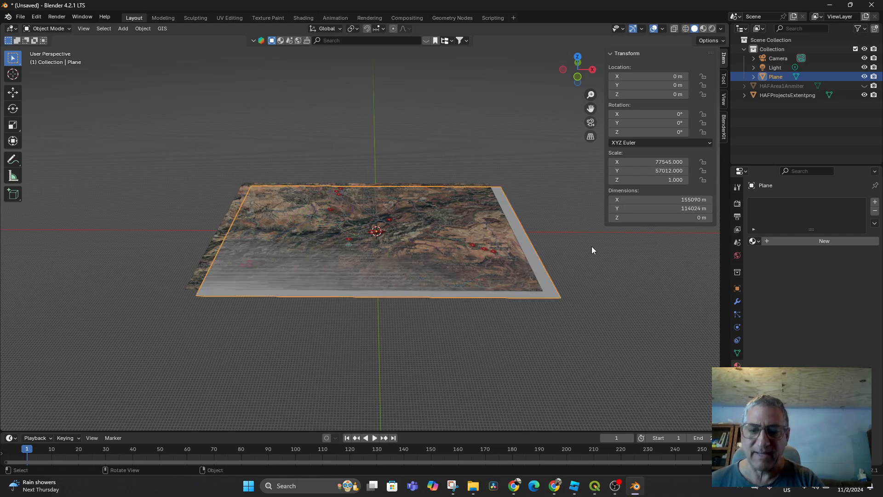
Step: Move the plane to about X -7090.8 m, Y 4890.2 m so it overlays the basemap, and hide the HAFProjectsExtentpng object
{"action": "key", "text": "KP_7"}
{"action": "key", "text": "g"}
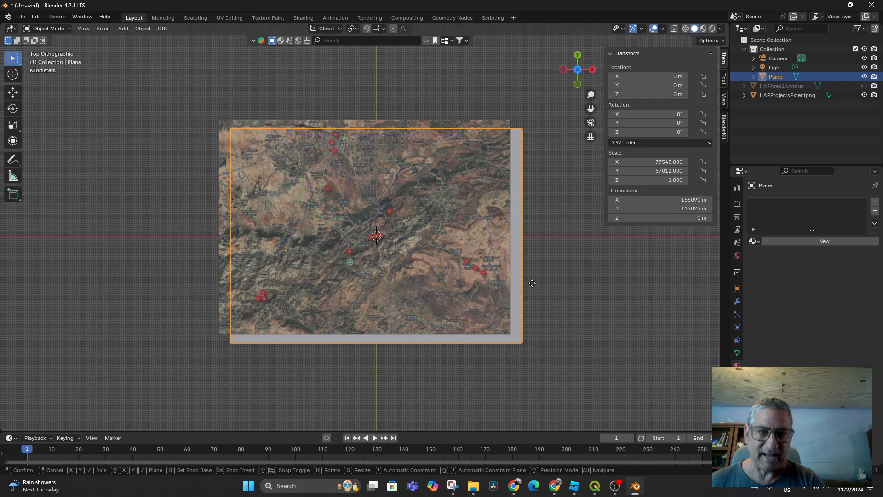
{"action": "left_click", "coordinate": [519, 273]}
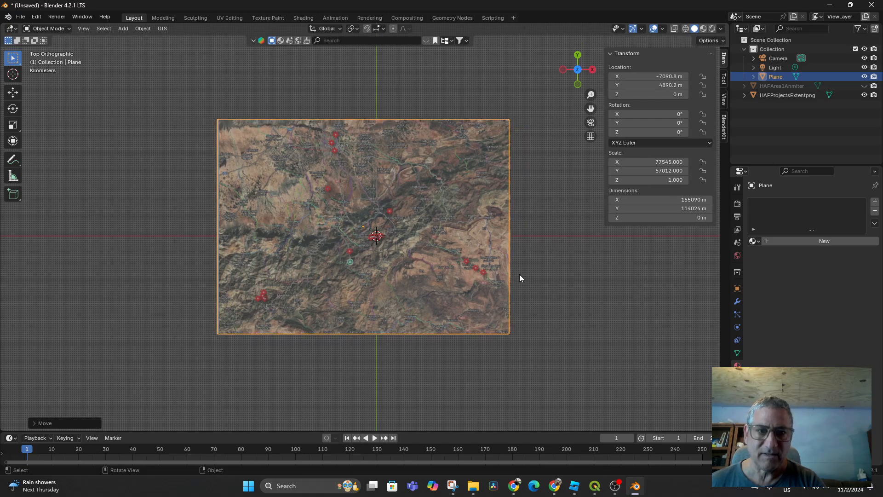
{"action": "middle_click_drag", "start_coordinate": [519, 274], "coordinate": [527, 254]}
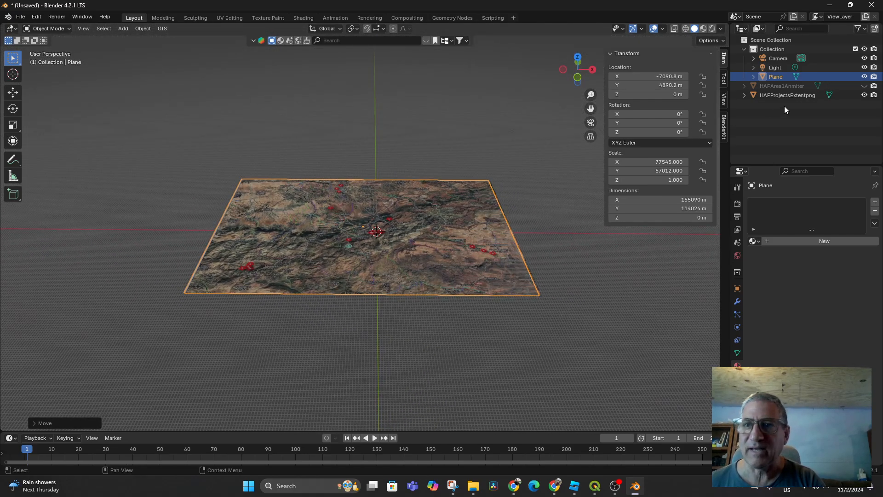
{"action": "left_click", "coordinate": [865, 95]}
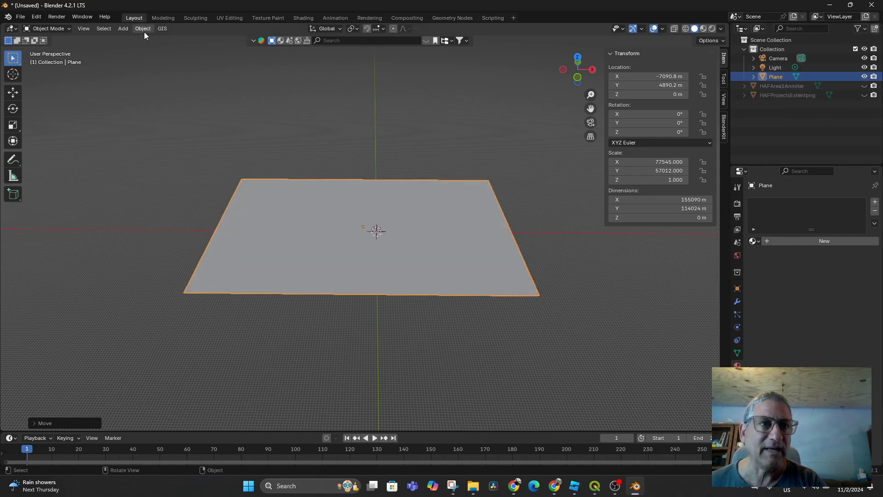
Step: Subdivide the plane's mesh nine times in Edit Mode and return to Object Mode
{"action": "left_click", "coordinate": [50, 28]}
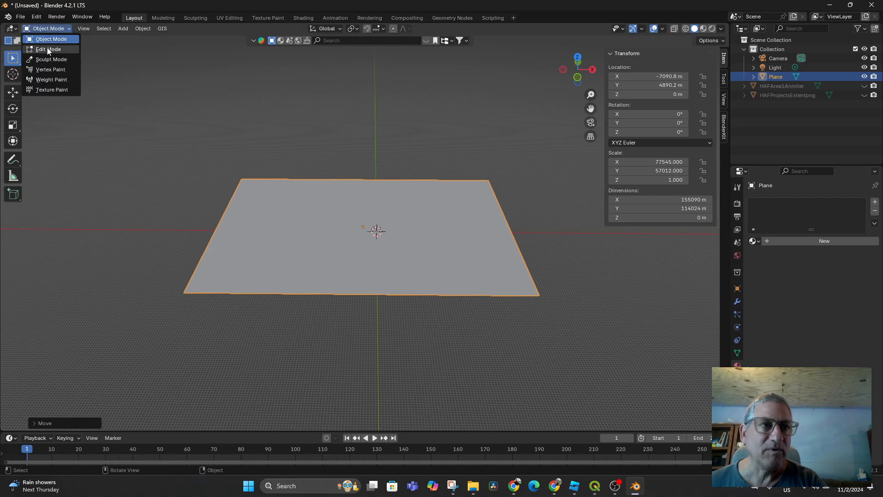
{"action": "left_click", "coordinate": [47, 50]}
{"action": "right_click", "coordinate": [337, 210]}
{"action": "left_click", "coordinate": [337, 210]}
{"action": "right_click", "coordinate": [336, 209]}
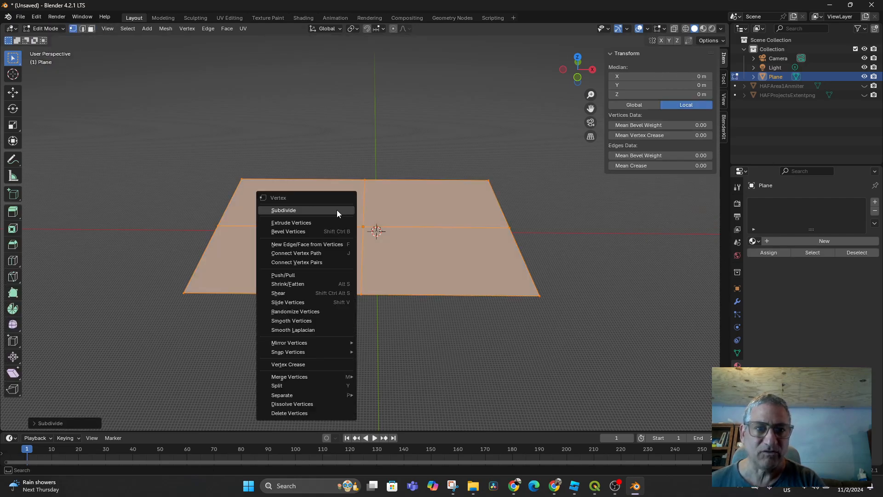
{"action": "left_click", "coordinate": [337, 209]}
{"action": "right_click", "coordinate": [337, 210]}
{"action": "left_click", "coordinate": [336, 210]}
{"action": "right_click", "coordinate": [336, 210]}
{"action": "left_click", "coordinate": [336, 210]}
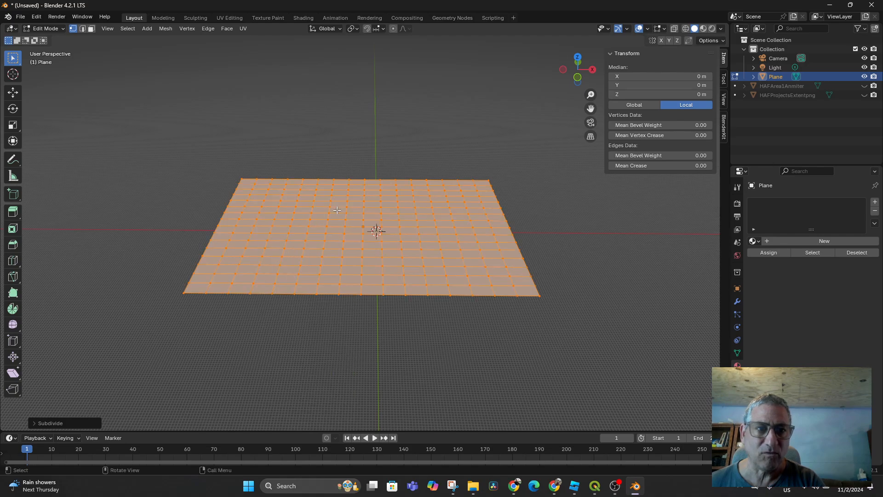
{"action": "right_click", "coordinate": [337, 210]}
{"action": "left_click", "coordinate": [337, 210]}
{"action": "right_click", "coordinate": [337, 210]}
{"action": "left_click", "coordinate": [337, 210]}
{"action": "right_click", "coordinate": [337, 209]}
{"action": "left_click", "coordinate": [336, 210]}
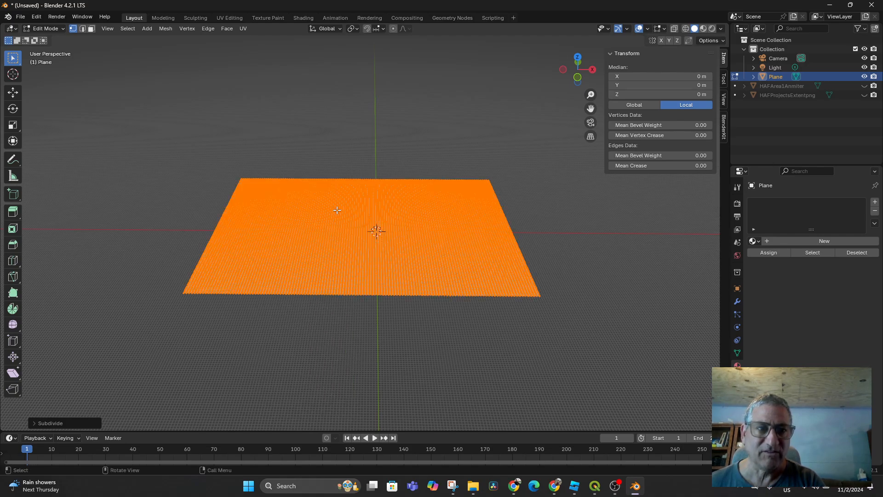
{"action": "right_click", "coordinate": [336, 210]}
{"action": "left_click", "coordinate": [337, 210]}
{"action": "right_click", "coordinate": [337, 209]}
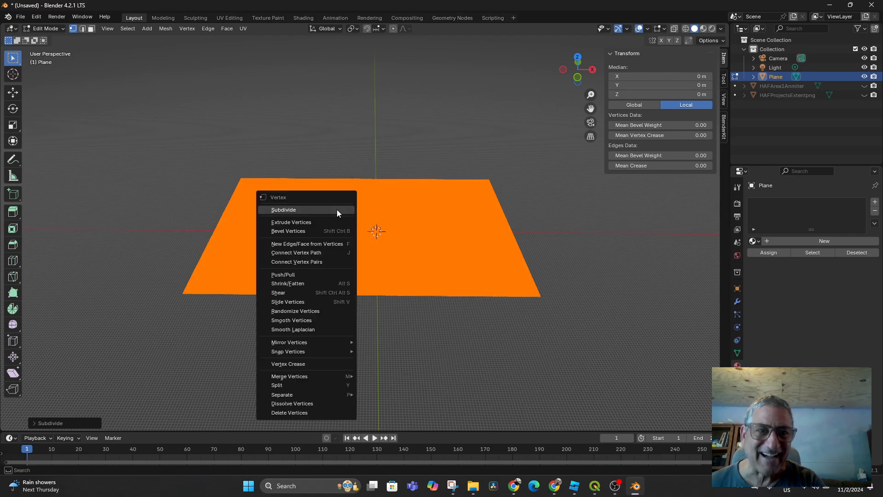
{"action": "left_click", "coordinate": [337, 210]}
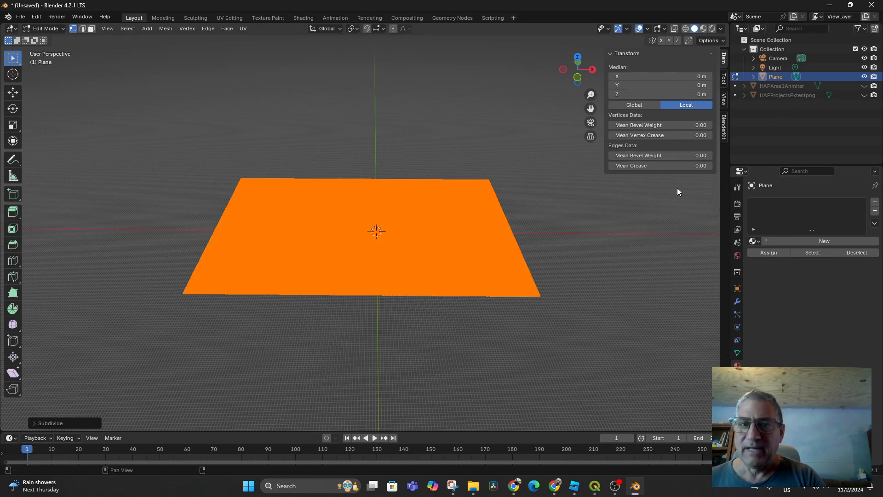
{"action": "left_click", "coordinate": [45, 29]}
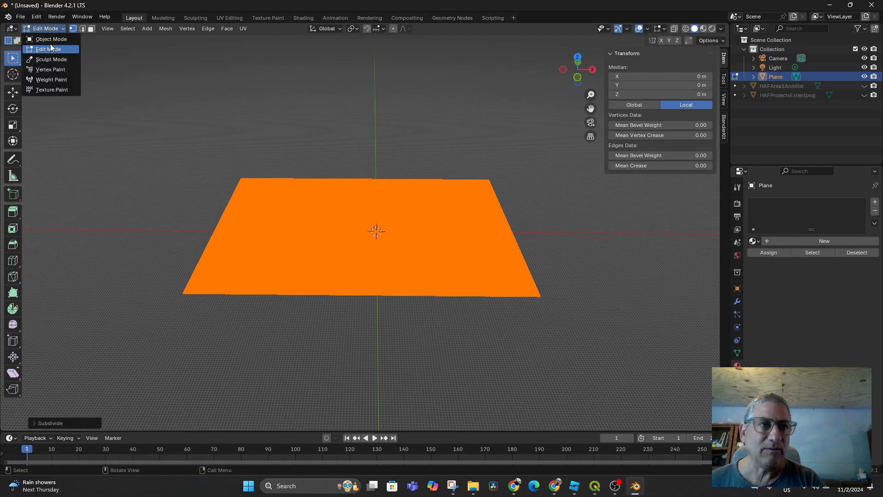
{"action": "left_click", "coordinate": [49, 39]}
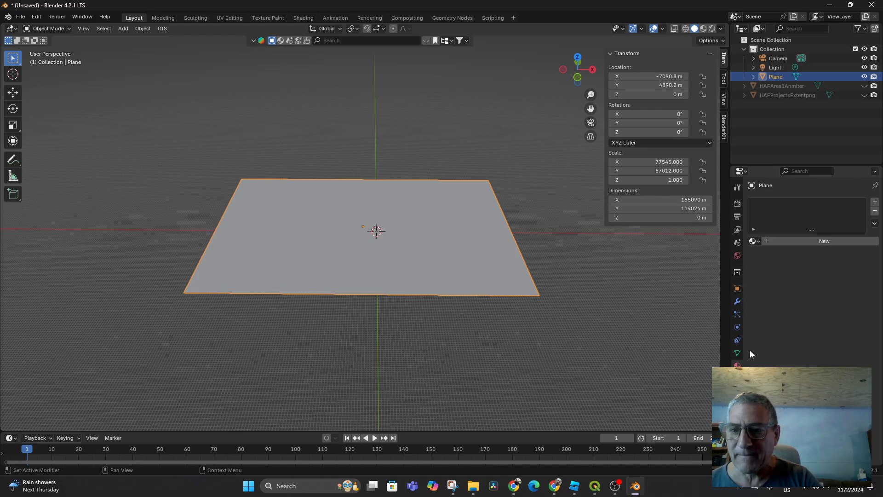
Step: Give the plane a new material with HAFProjectsExtentpng.png from the HAF Project Site Photos folder as its base color image texture
{"action": "left_click", "coordinate": [774, 240]}
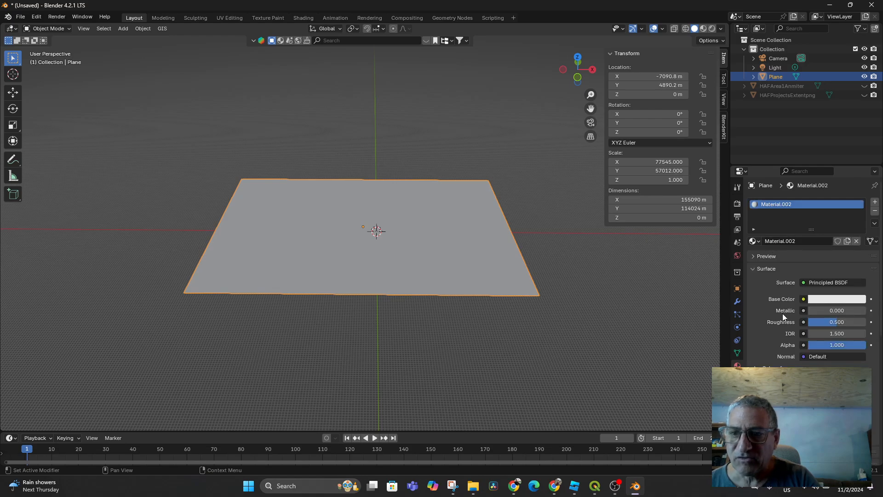
{"action": "left_click", "coordinate": [804, 299]}
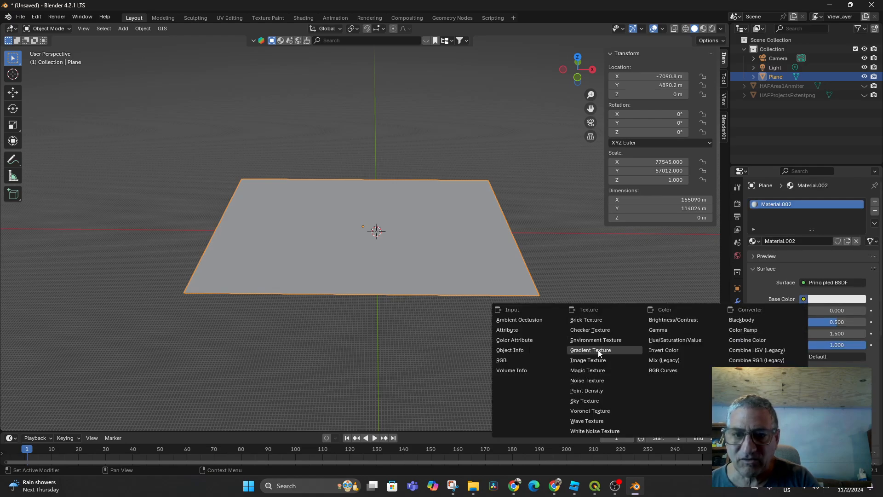
{"action": "left_click", "coordinate": [592, 361]}
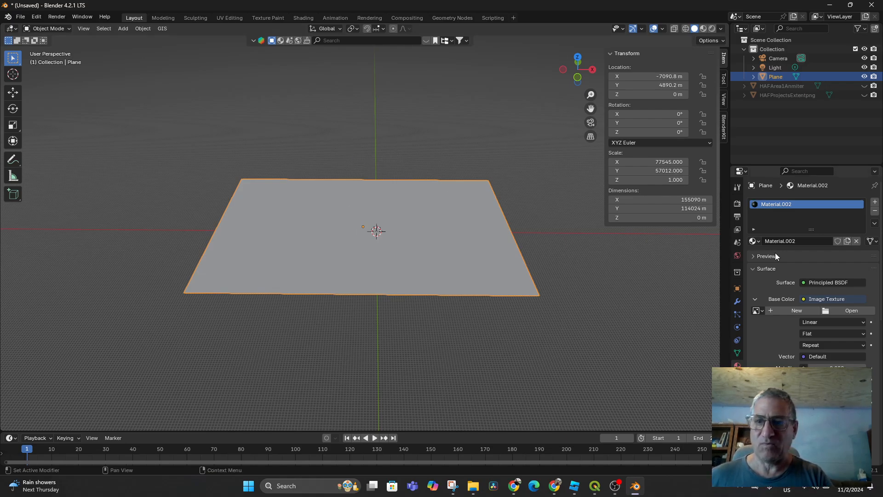
{"action": "left_click", "coordinate": [846, 311]}
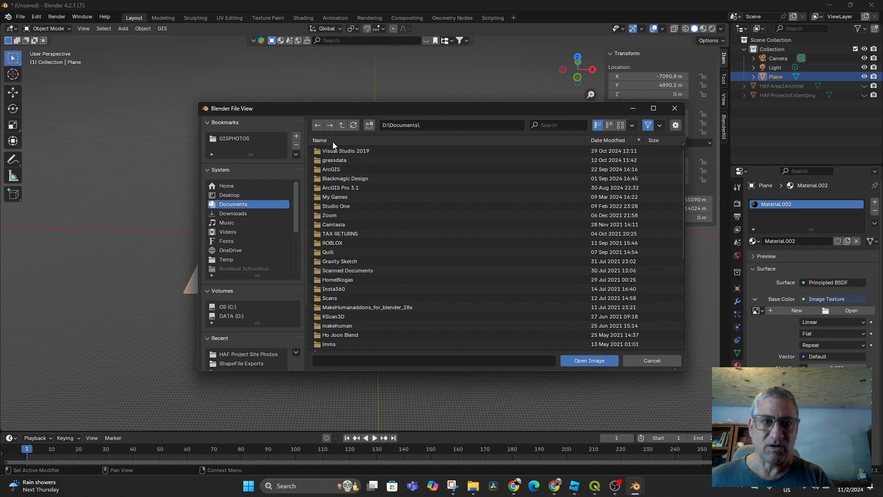
{"action": "left_click", "coordinate": [243, 355]}
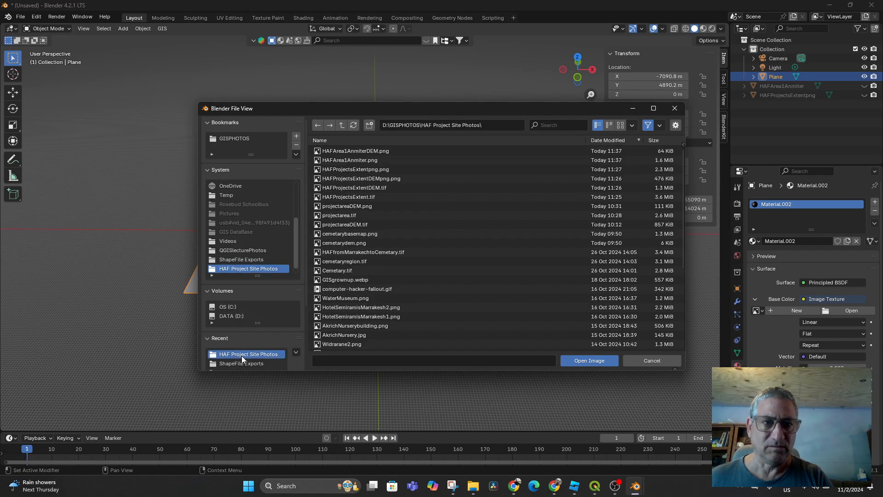
{"action": "left_click", "coordinate": [371, 169]}
{"action": "left_click", "coordinate": [589, 360]}
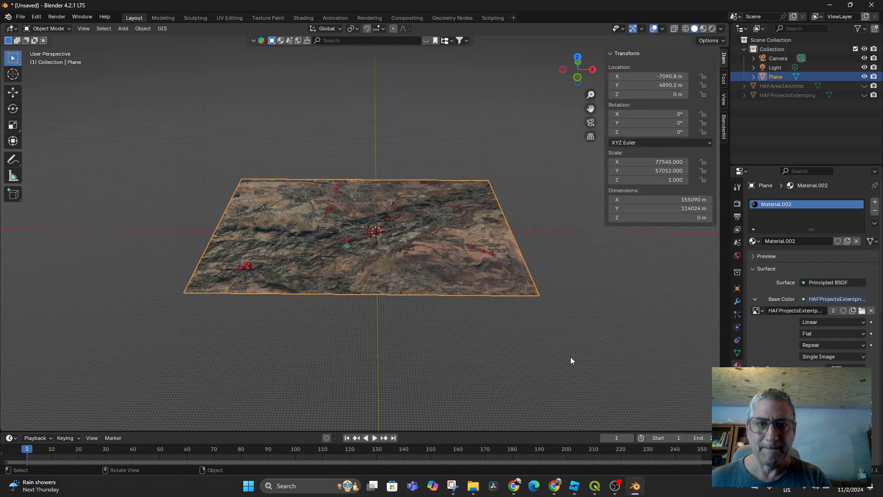
Step: Display the textured plane in Material Preview shading
{"action": "middle_click_drag", "start_coordinate": [570, 357], "coordinate": [443, 321]}
{"action": "scroll", "coordinate": [443, 319], "scroll_direction": "up", "scroll_amount": 3}
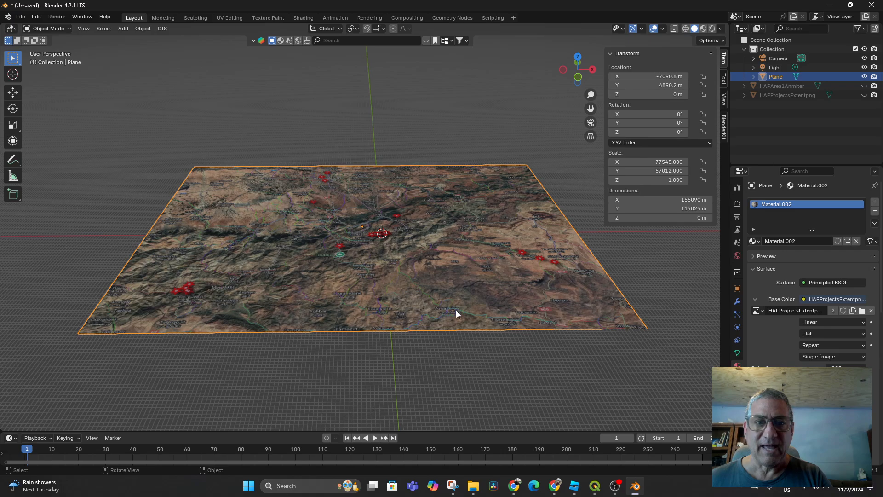
{"action": "left_click", "coordinate": [685, 28]}
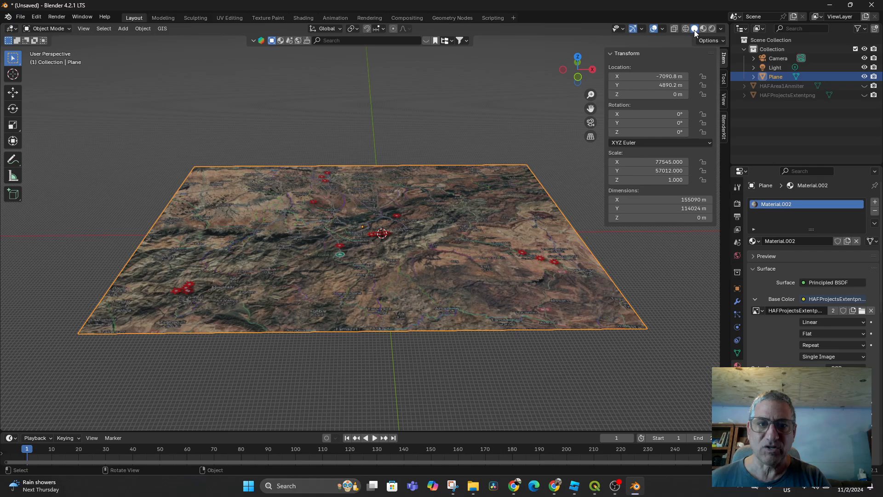
{"action": "left_click", "coordinate": [703, 31]}
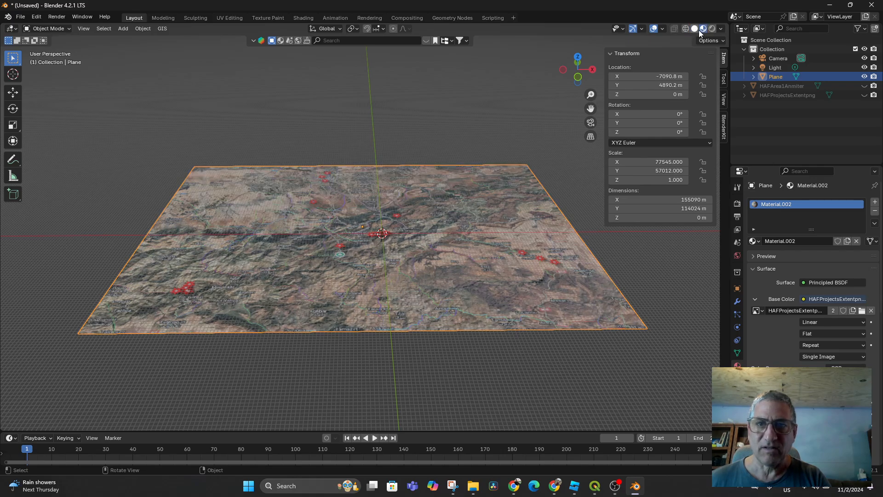
Step: Add a Displace modifier to the plane
{"action": "left_click", "coordinate": [738, 303]}
{"action": "left_click", "coordinate": [768, 205]}
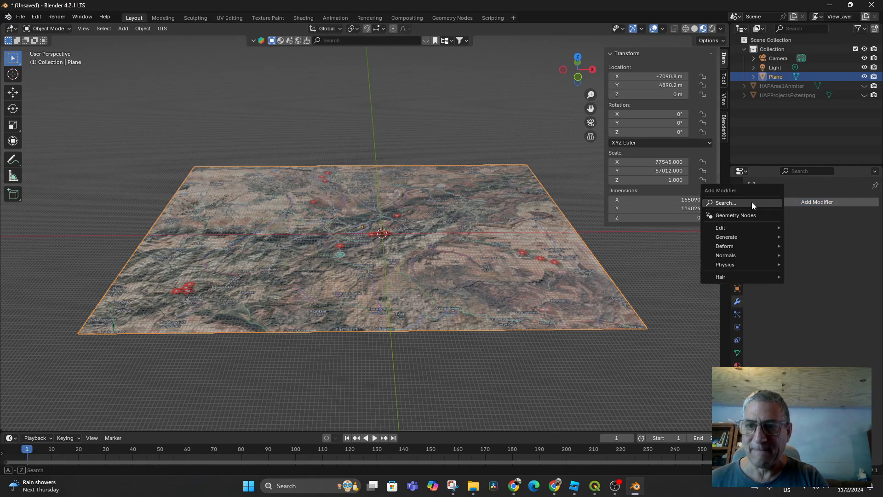
{"action": "left_click", "coordinate": [752, 203]}
{"action": "type", "text": "dis"}
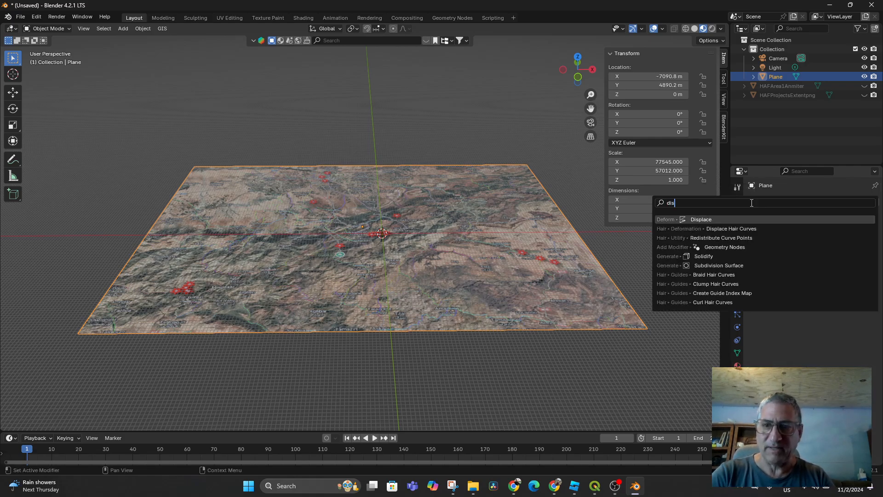
{"action": "key", "text": "Return"}
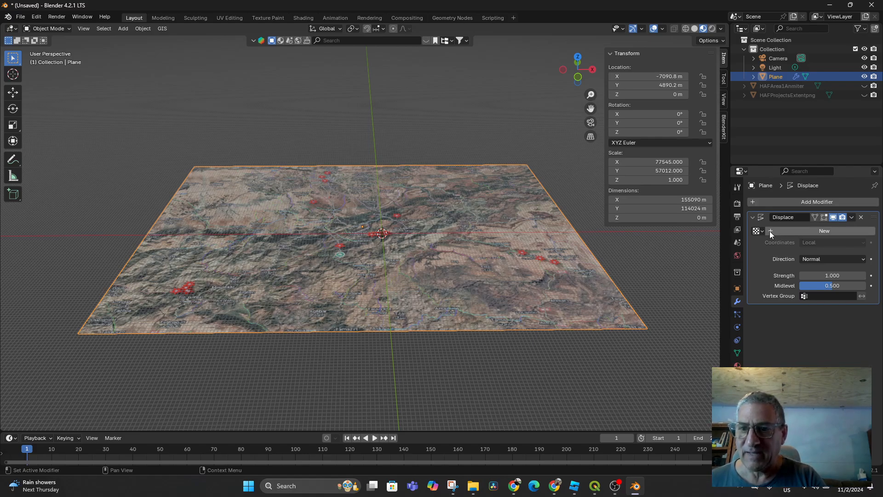
Step: Create a new texture for the Displace modifier and name it HAFProjectsExtent
{"action": "left_click", "coordinate": [758, 231]}
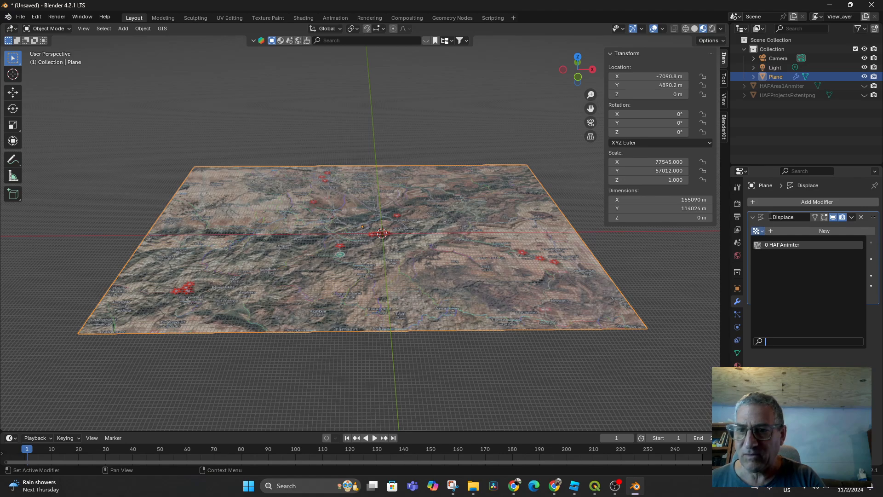
{"action": "left_click", "coordinate": [784, 221]}
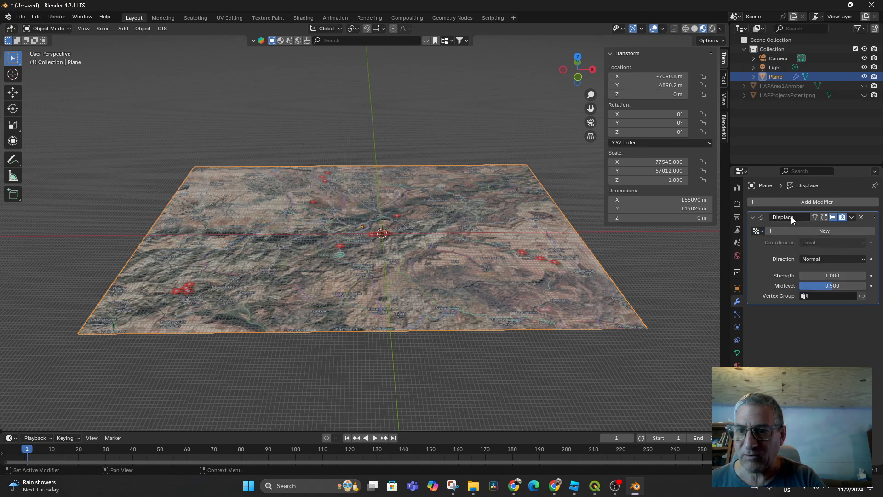
{"action": "left_click", "coordinate": [768, 231]}
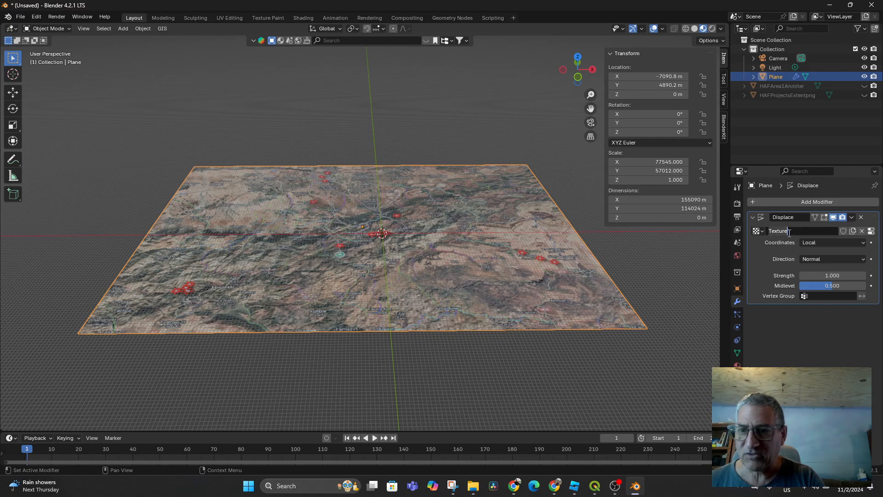
{"action": "type", "text": "HAFProjectsE"}
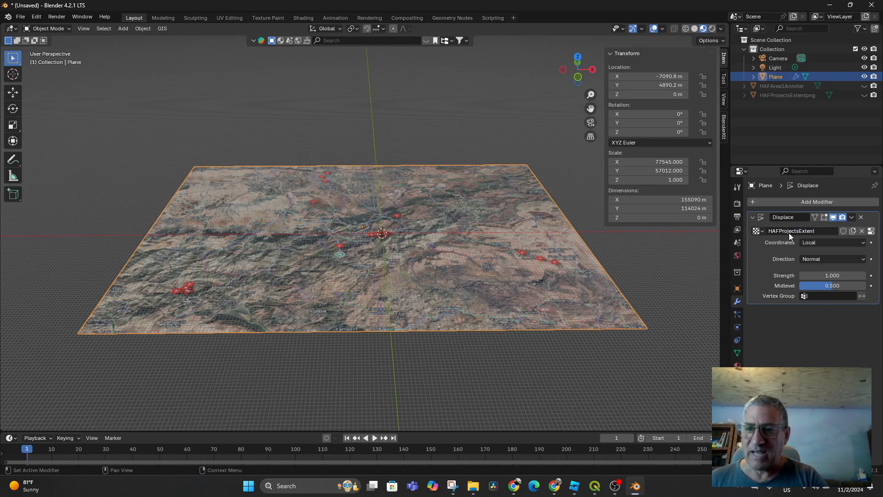
Step: Load HAFProjectsExtentDEMpng.png from the HAF Project Site Photos folder as the displacement texture's image
{"action": "left_click", "coordinate": [871, 230]}
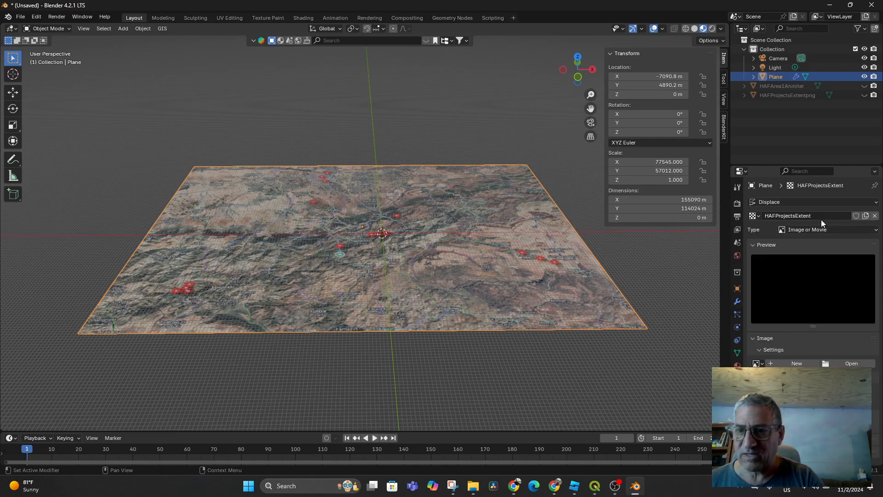
{"action": "left_click", "coordinate": [844, 365]}
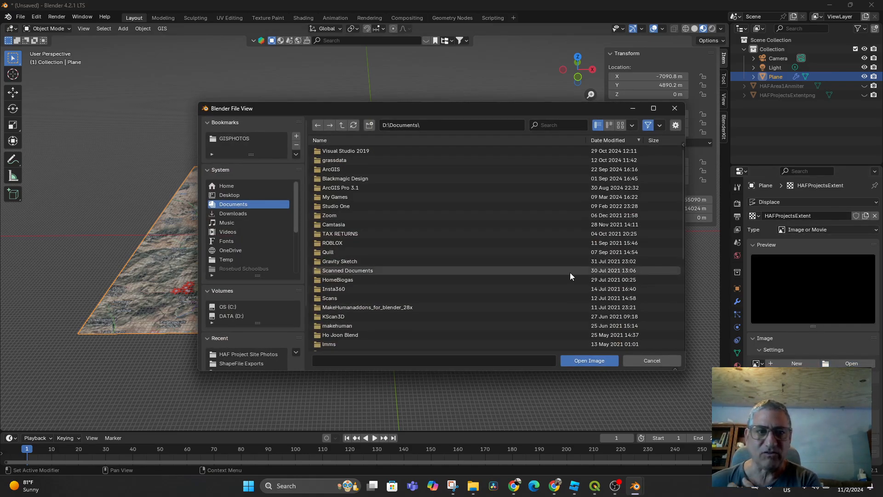
{"action": "left_click", "coordinate": [254, 354]}
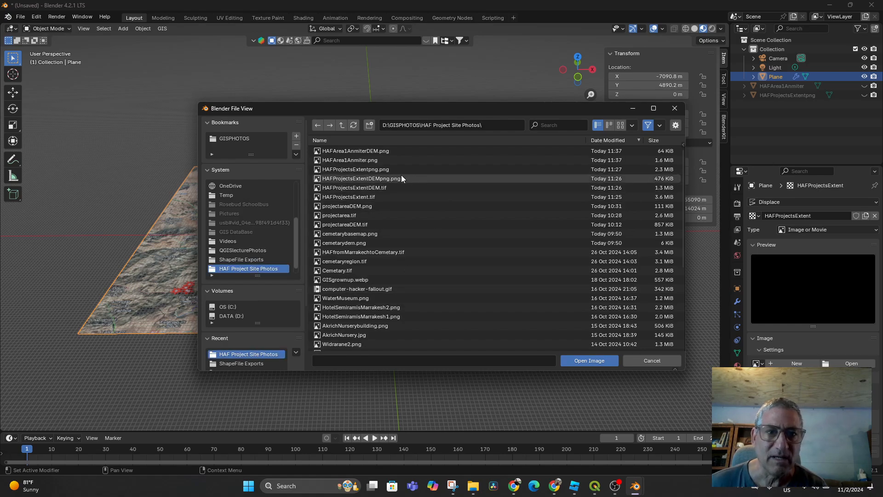
{"action": "left_click", "coordinate": [358, 178]}
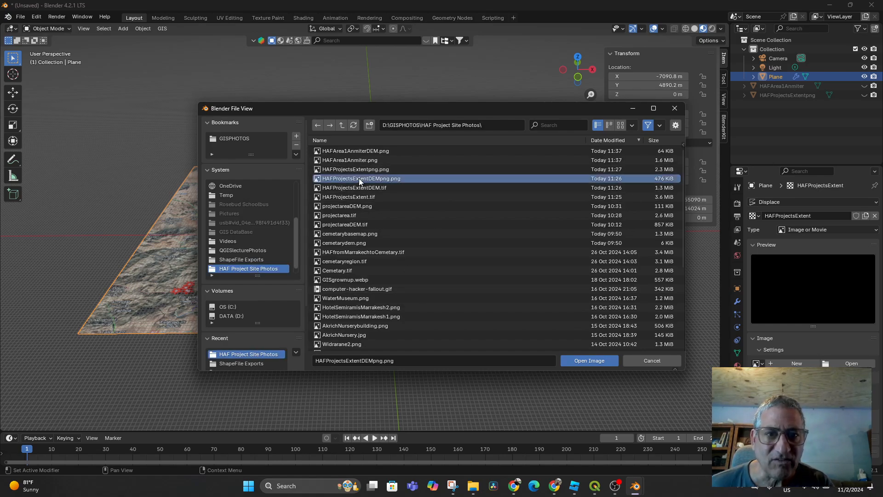
{"action": "left_click", "coordinate": [588, 360]}
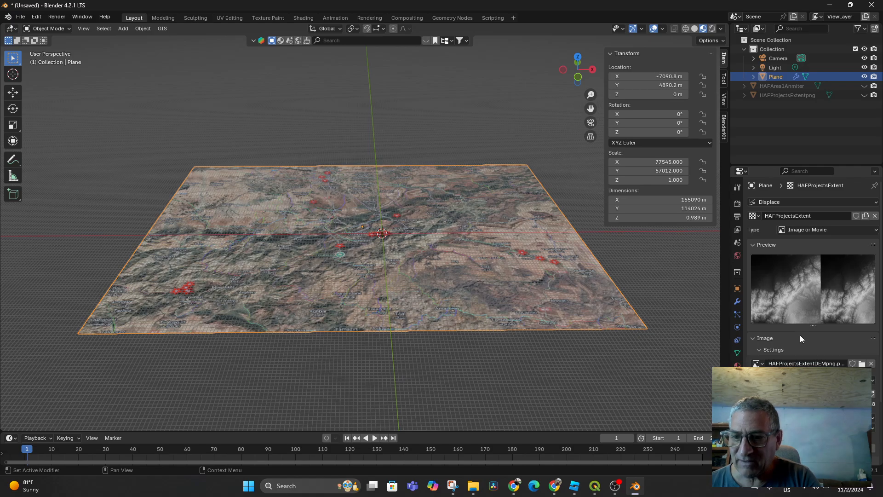
Step: Set the Displace modifier's strength to 95.6
{"action": "left_click", "coordinate": [737, 302]}
{"action": "left_click", "coordinate": [832, 276]}
{"action": "type", "text": "80.4"}
{"action": "key", "text": "Return"}
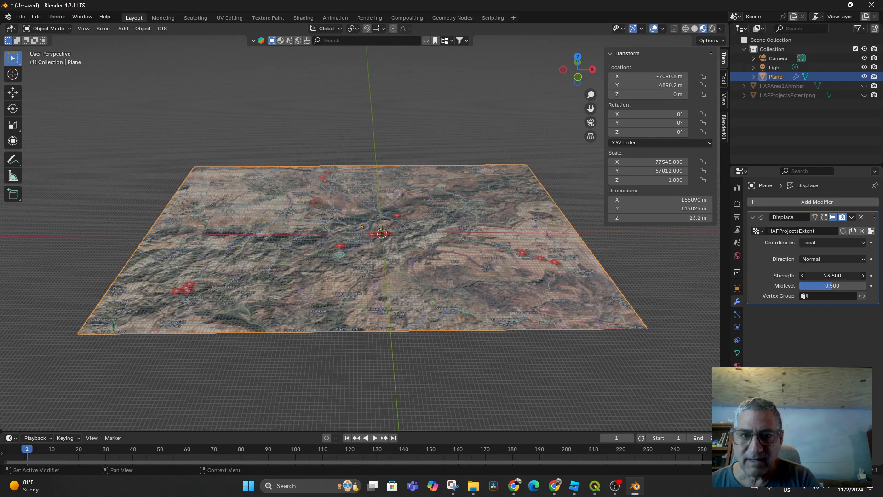
{"action": "left_click_drag", "start_coordinate": [832, 275], "coordinate": [812, 276]}
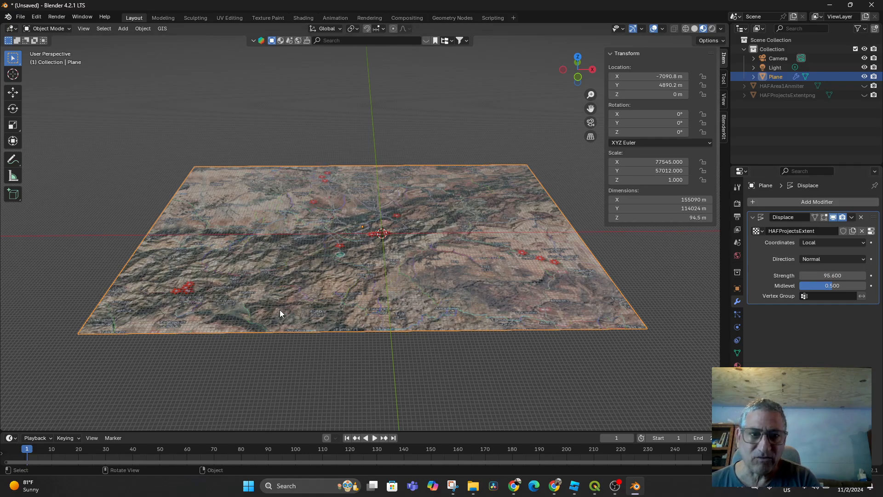
Step: Examine the plane's displaced relief up close in Solid, Wireframe and Material Preview shading
{"action": "middle_click_drag", "start_coordinate": [279, 310], "coordinate": [414, 301]}
{"action": "scroll", "coordinate": [360, 296], "scroll_direction": "up", "scroll_amount": 5}
{"action": "left_click", "coordinate": [694, 29]}
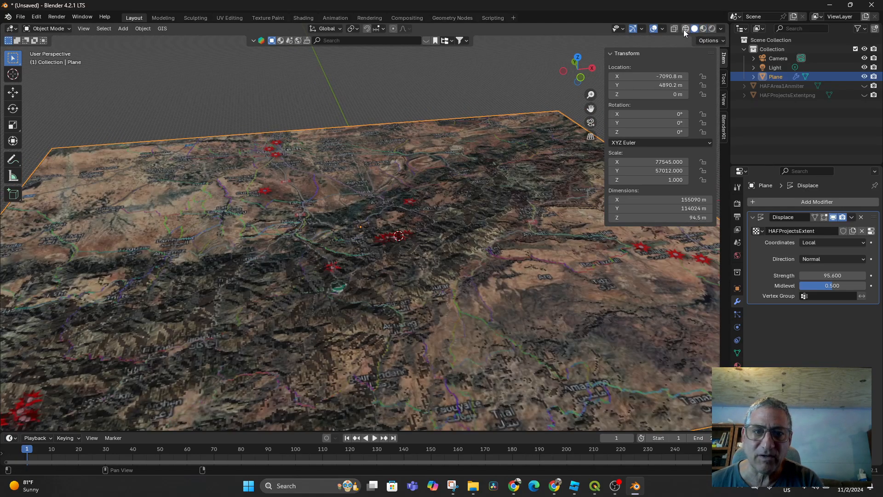
{"action": "left_click", "coordinate": [686, 28]}
{"action": "mouse_move", "coordinate": [538, 180]}
{"action": "middle_mouse_down"}
{"action": "mouse_move", "coordinate": [540, 136]}
{"action": "mouse_move", "coordinate": [536, 169]}
{"action": "middle_mouse_up"}
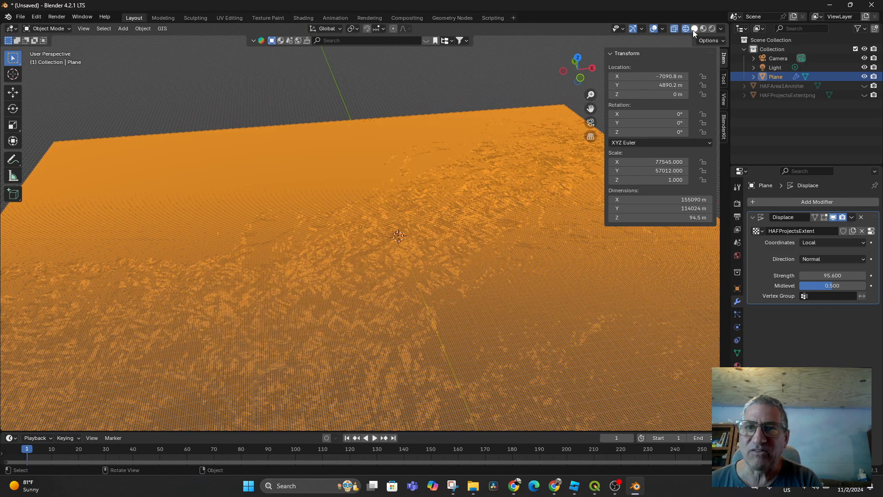
{"action": "left_click", "coordinate": [704, 28]}
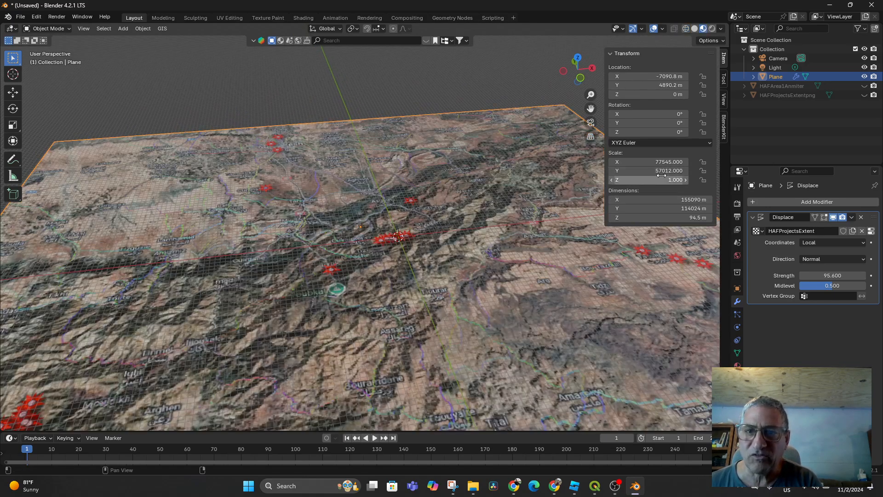
Step: Exaggerate the terrain's relief by setting the plane's Z scale to 79.55
{"action": "left_click_drag", "start_coordinate": [661, 179], "coordinate": [715, 180]}
{"action": "middle_click_drag", "start_coordinate": [213, 311], "coordinate": [294, 286]}
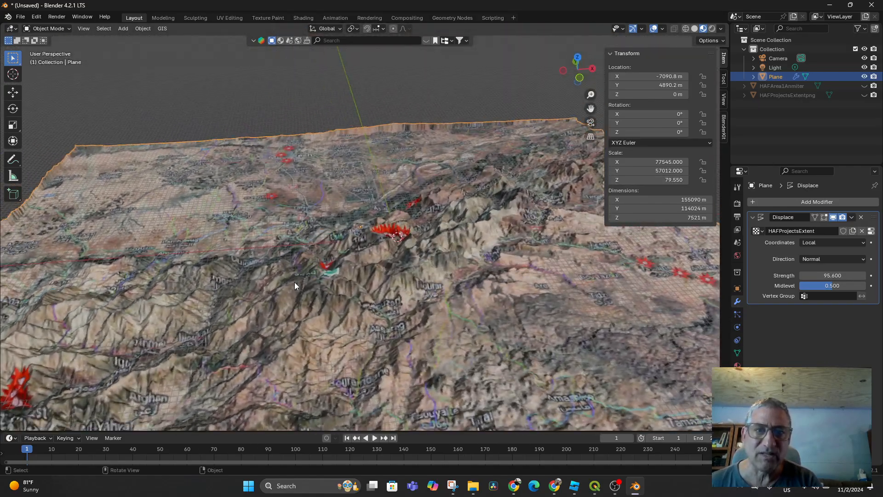
Step: Apply smooth shading to the displaced terrain plane
{"action": "right_click", "coordinate": [361, 201]}
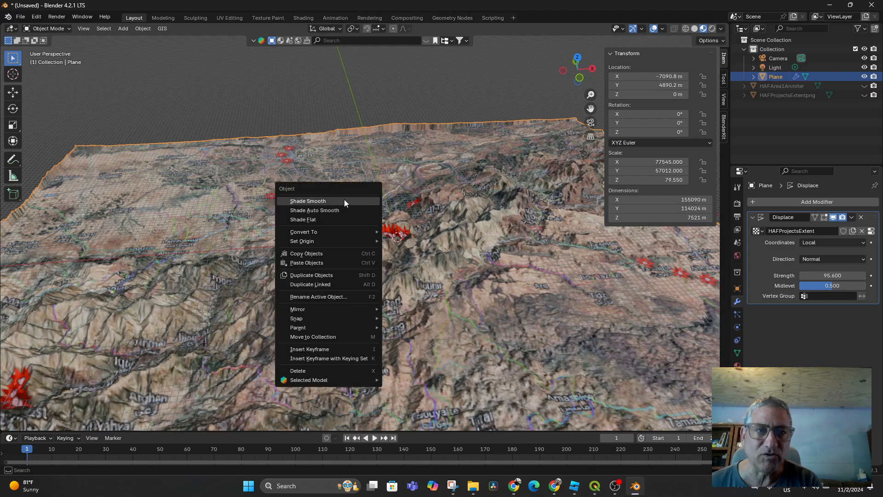
{"action": "left_click", "coordinate": [344, 200]}
{"action": "right_click", "coordinate": [386, 198]}
{"action": "left_click", "coordinate": [384, 198]}
{"action": "right_click", "coordinate": [385, 198]}
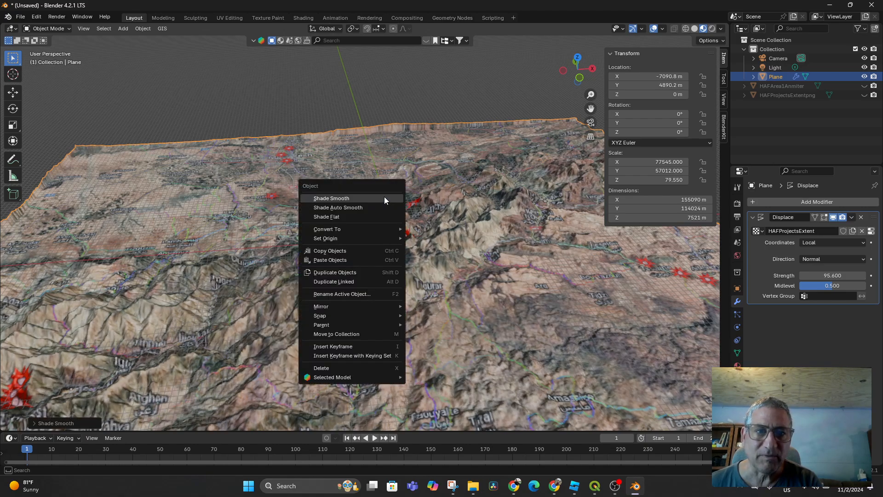
{"action": "left_click", "coordinate": [385, 197]}
{"action": "right_click", "coordinate": [386, 199]}
{"action": "left_click", "coordinate": [373, 197]}
Step: Deselect the plane and examine the smooth-shaded terrain's mountains and project sites from several angles and distances
{"action": "middle_click_drag", "start_coordinate": [373, 197], "coordinate": [400, 305]}
{"action": "scroll", "coordinate": [399, 305], "scroll_direction": "down", "scroll_amount": 4}
{"action": "middle_click_drag", "start_coordinate": [338, 331], "coordinate": [326, 343]}
{"action": "scroll", "coordinate": [302, 341], "scroll_direction": "up", "scroll_amount": 7}
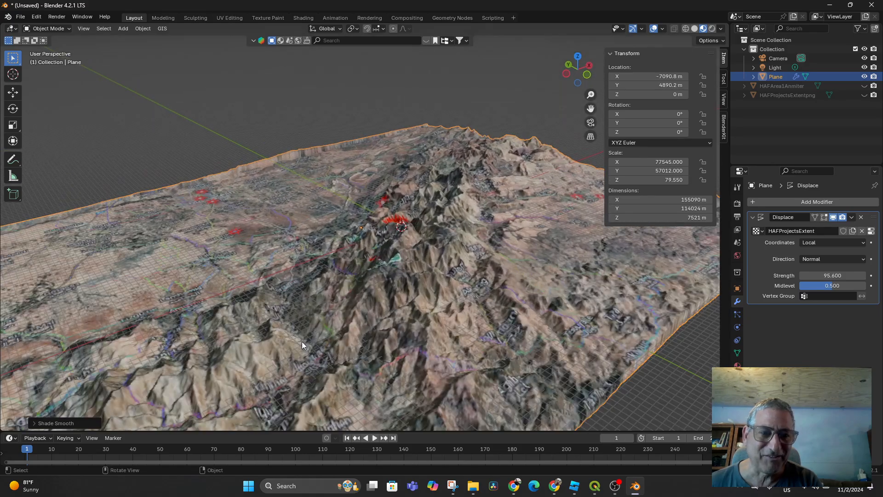
{"action": "middle_click_drag", "start_coordinate": [379, 307], "coordinate": [393, 167]}
{"action": "left_click", "coordinate": [449, 125]}
{"action": "middle_click_drag", "start_coordinate": [449, 126], "coordinate": [400, 361]}
{"action": "scroll", "coordinate": [401, 360], "scroll_direction": "up", "scroll_amount": 5}
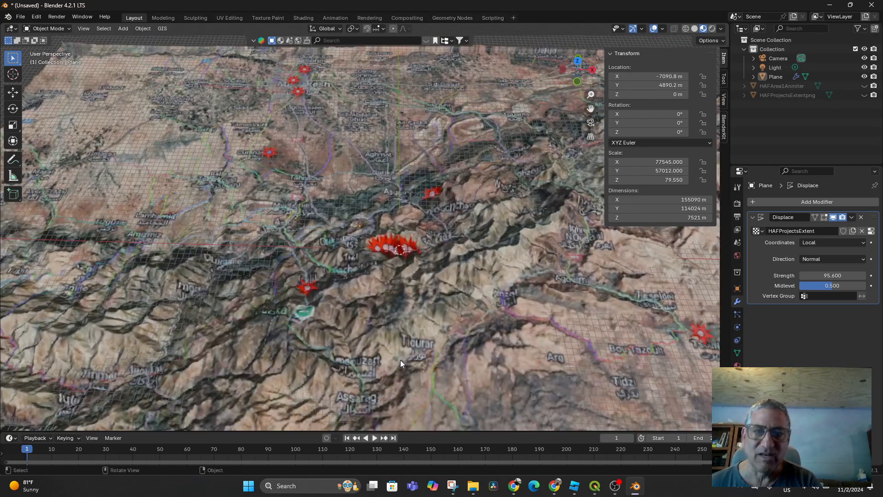
{"action": "scroll", "coordinate": [402, 353], "scroll_direction": "down", "scroll_amount": 10}
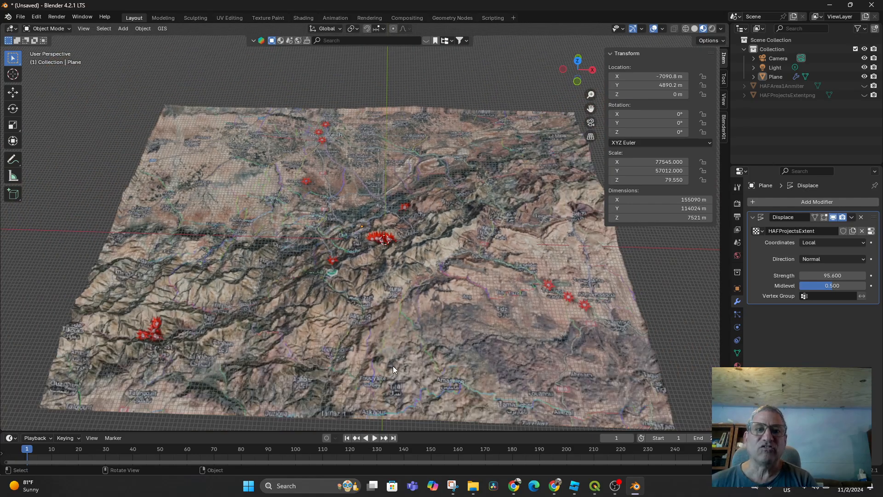
{"action": "middle_click_drag", "start_coordinate": [393, 366], "coordinate": [414, 334]}
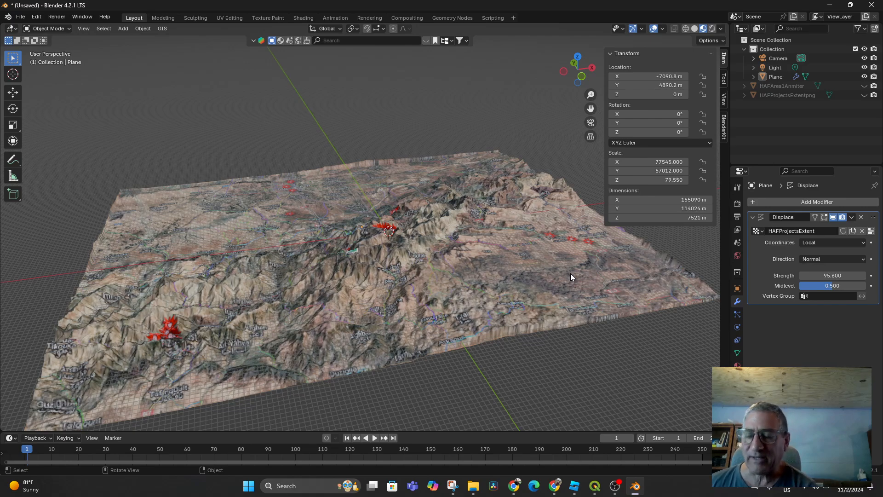
{"action": "scroll", "coordinate": [440, 275], "scroll_direction": "up", "scroll_amount": 7}
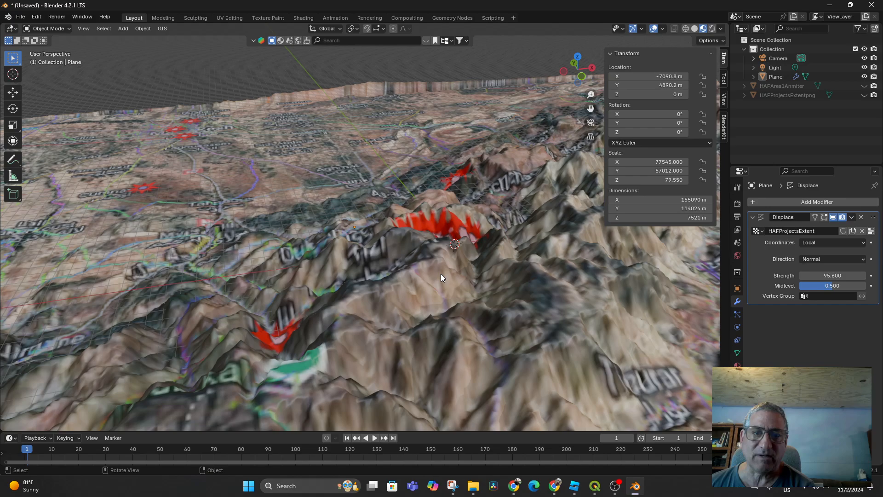
{"action": "scroll", "coordinate": [440, 275], "scroll_direction": "down", "scroll_amount": 6}
{"action": "scroll", "coordinate": [441, 274], "scroll_direction": "down", "scroll_amount": 4}
{"action": "middle_click_drag", "start_coordinate": [440, 269], "coordinate": [388, 287]}
{"action": "scroll", "coordinate": [423, 220], "scroll_direction": "up", "scroll_amount": 6}
{"action": "scroll", "coordinate": [338, 300], "scroll_direction": "down", "scroll_amount": 2}
{"action": "scroll", "coordinate": [359, 294], "scroll_direction": "up", "scroll_amount": 6}
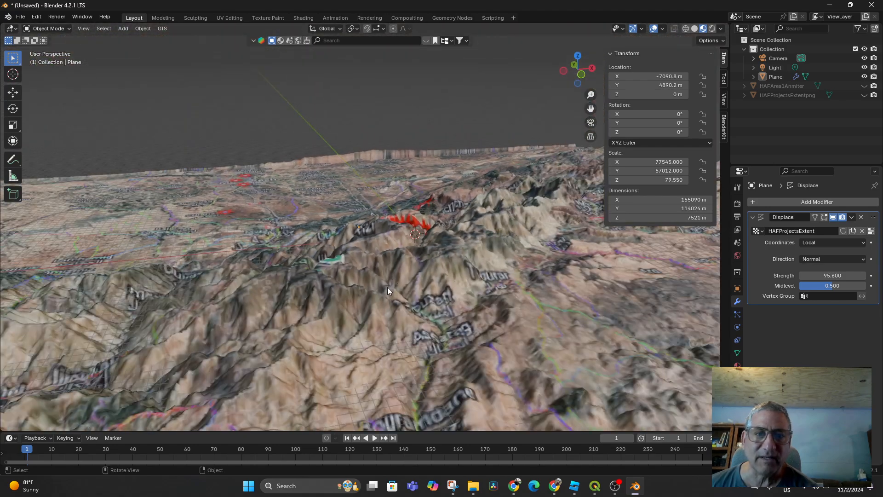
Step: Lower the terrain's relief by setting the plane's Z scale to 61.6, and inspect it from both sides
{"action": "scroll", "coordinate": [387, 287], "scroll_direction": "down", "scroll_amount": 3}
{"action": "left_click_drag", "start_coordinate": [619, 180], "coordinate": [582, 180]}
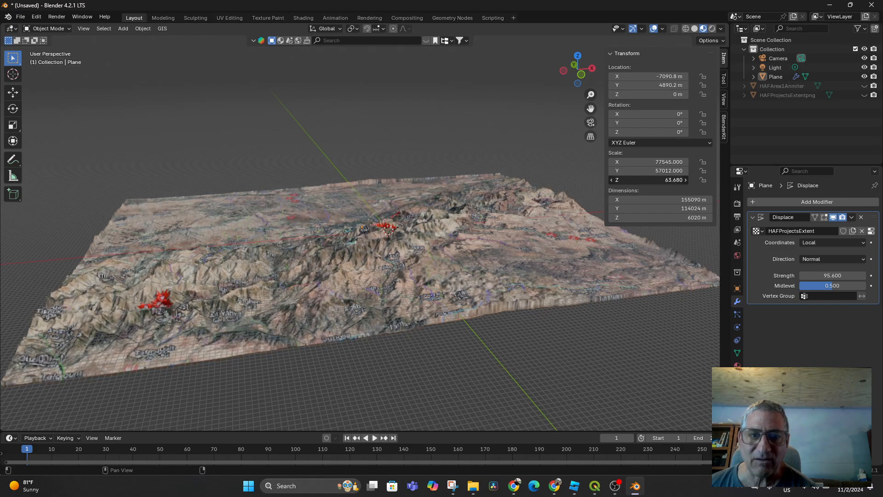
{"action": "middle_click_drag", "start_coordinate": [445, 206], "coordinate": [402, 217]}
{"action": "scroll", "coordinate": [411, 240], "scroll_direction": "up", "scroll_amount": 6}
{"action": "scroll", "coordinate": [410, 250], "scroll_direction": "down", "scroll_amount": 6}
{"action": "scroll", "coordinate": [402, 217], "scroll_direction": "down", "scroll_amount": 5}
{"action": "middle_click_drag", "start_coordinate": [347, 231], "coordinate": [469, 202]}
Step: Set the plane's Z scale to 1 and inspect the flattened terrain up close
{"action": "left_click", "coordinate": [660, 180]}
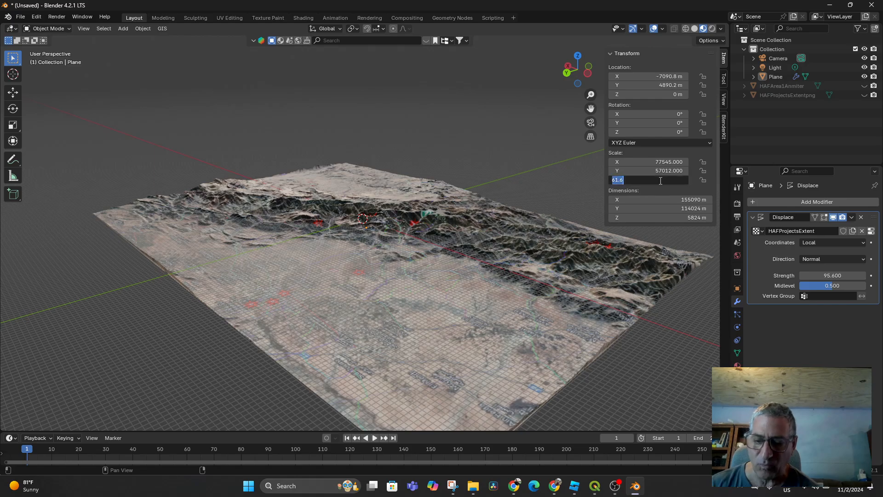
{"action": "type", "text": "1"}
{"action": "key", "text": "Return"}
{"action": "scroll", "coordinate": [503, 214], "scroll_direction": "up", "scroll_amount": 6}
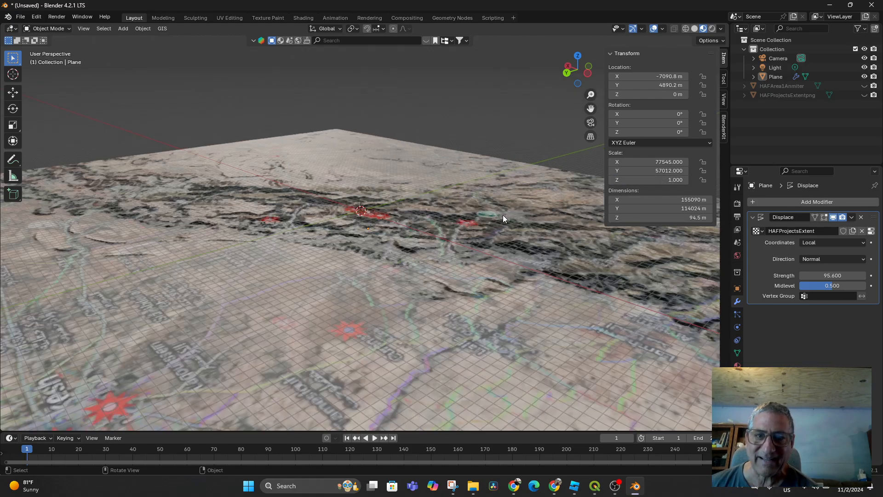
{"action": "middle_click_drag", "start_coordinate": [502, 215], "coordinate": [353, 217]}
Step: Set the plane's Z scale to 39.42 for moderate relief and review the whole terrain
{"action": "left_click_drag", "start_coordinate": [665, 180], "coordinate": [712, 180]}
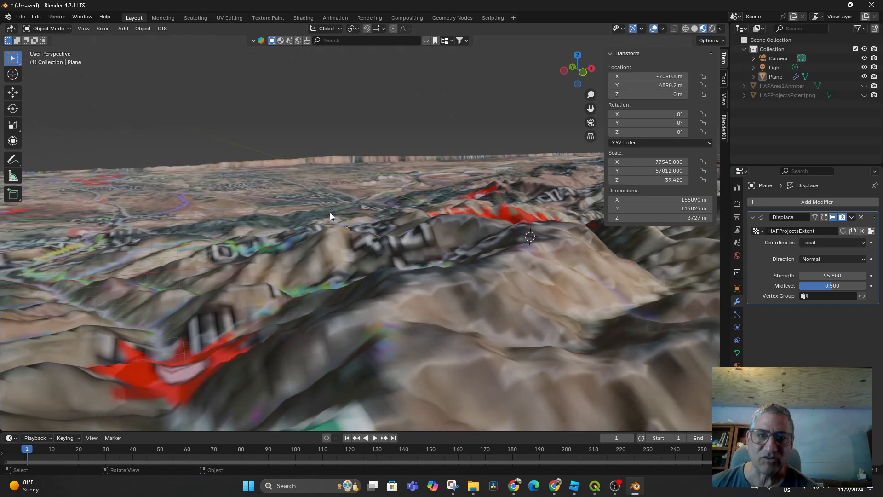
{"action": "middle_click_drag", "start_coordinate": [330, 211], "coordinate": [285, 297]}
{"action": "middle_click_drag", "start_coordinate": [321, 238], "coordinate": [437, 340]}
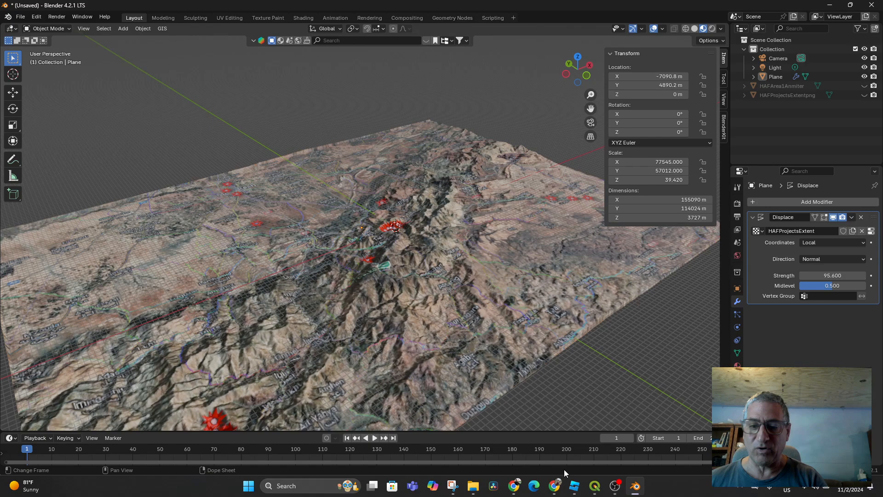
Step: Switch to QGIS and hide the N30W009_N31W008 elevation layer to expose the satellite map
{"action": "left_click", "coordinate": [596, 491]}
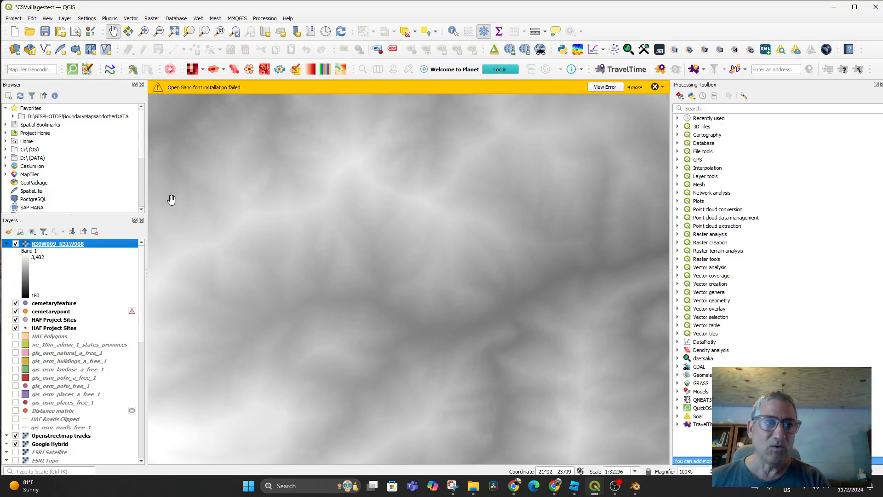
{"action": "left_click", "coordinate": [15, 244]}
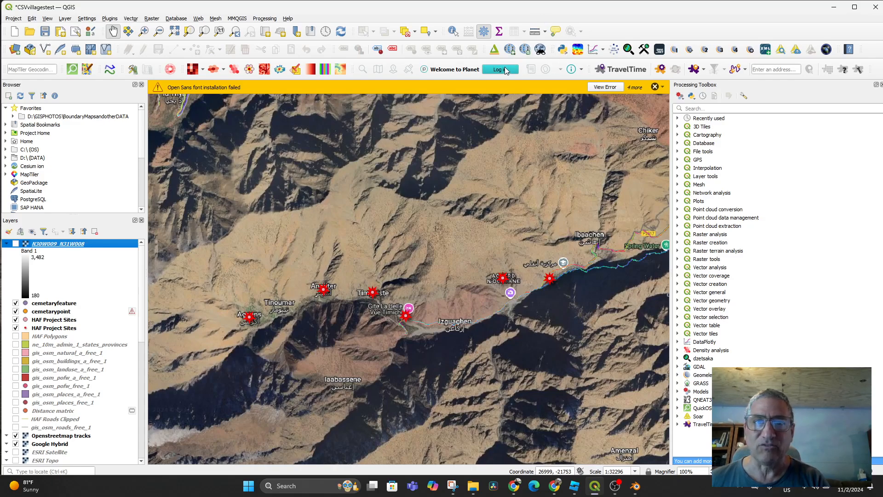
Step: Open the Qgis2threejs Exporter, enable the N30W009_N31W008 DEM, and inspect its 3D preview from another angle
{"action": "left_click", "coordinate": [494, 50]}
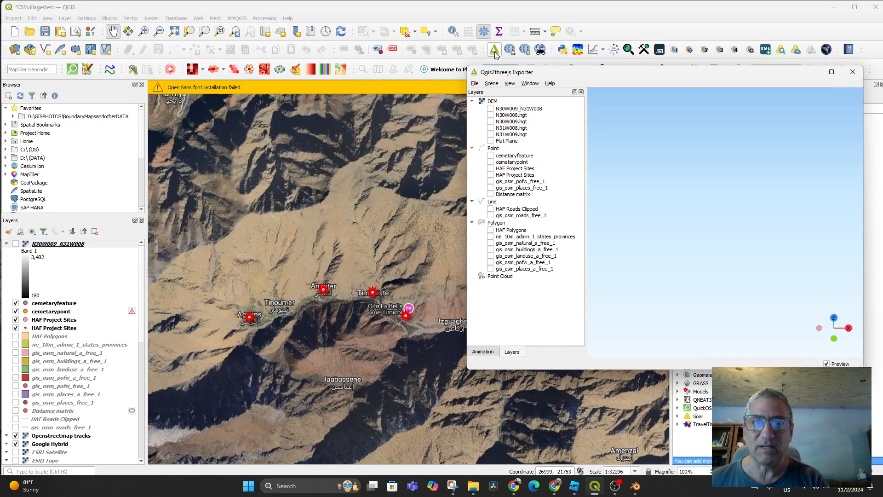
{"action": "left_click", "coordinate": [490, 109]}
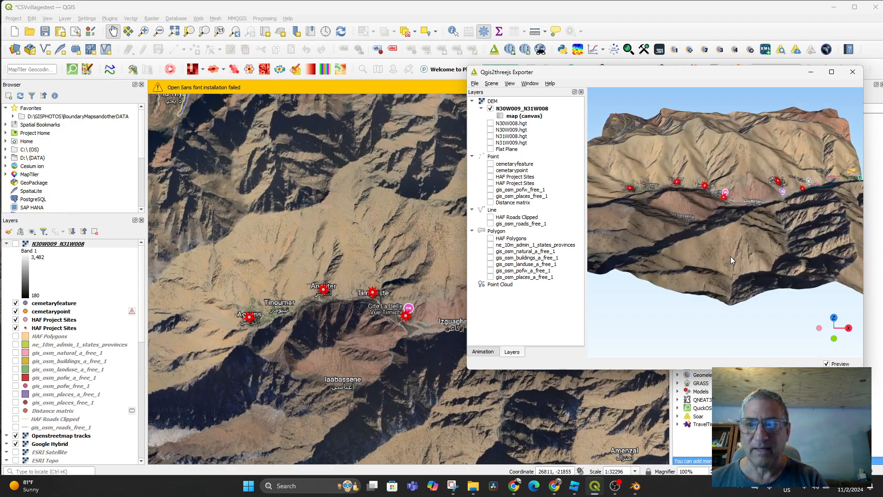
{"action": "scroll", "coordinate": [757, 279], "scroll_direction": "up", "scroll_amount": 4}
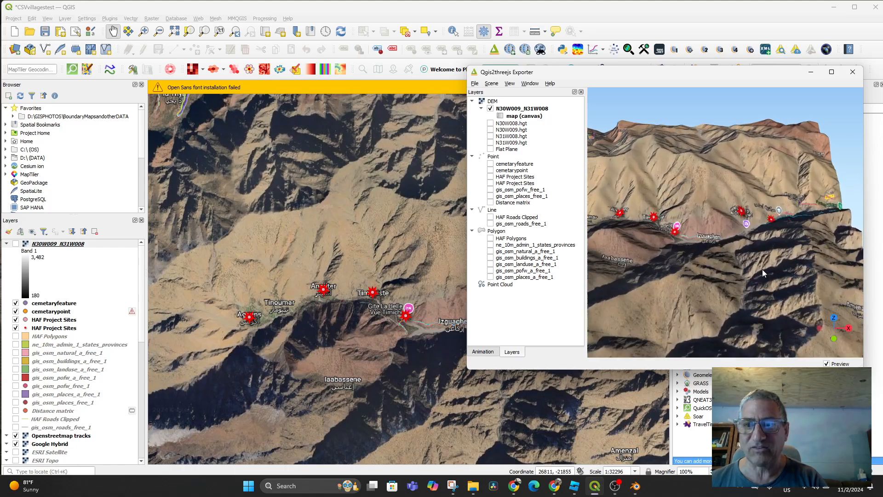
{"action": "left_click_drag", "start_coordinate": [755, 277], "coordinate": [816, 258]}
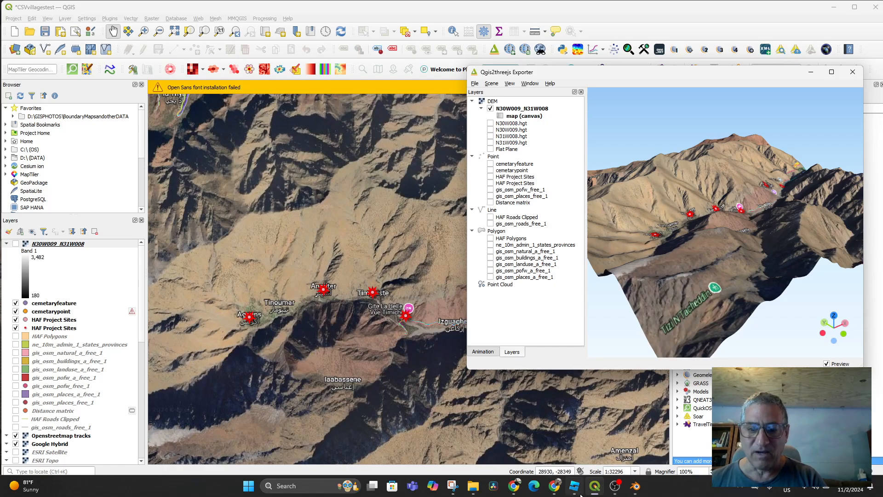
{"action": "mouse_move", "coordinate": [619, 492]}
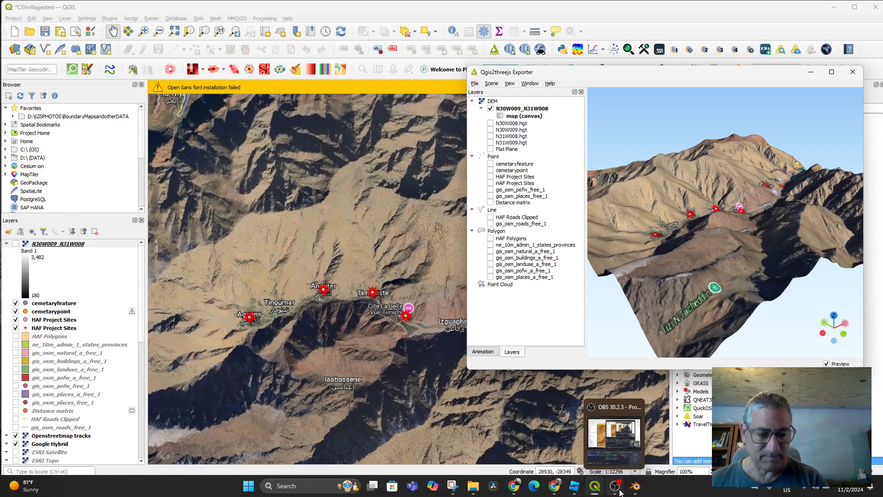